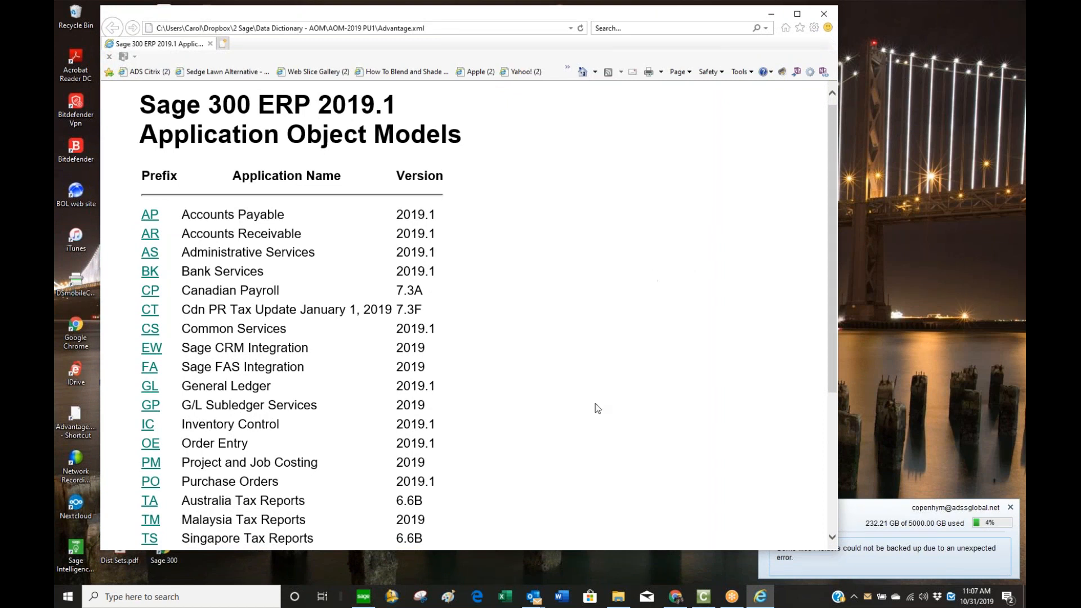
- Close the object models page and reopen Advantage.xml from the AOM-2019 PU1 folder to look over the application list
{"action": "scroll", "coordinate": [655, 220], "scroll_direction": "up", "scroll_amount": 1}
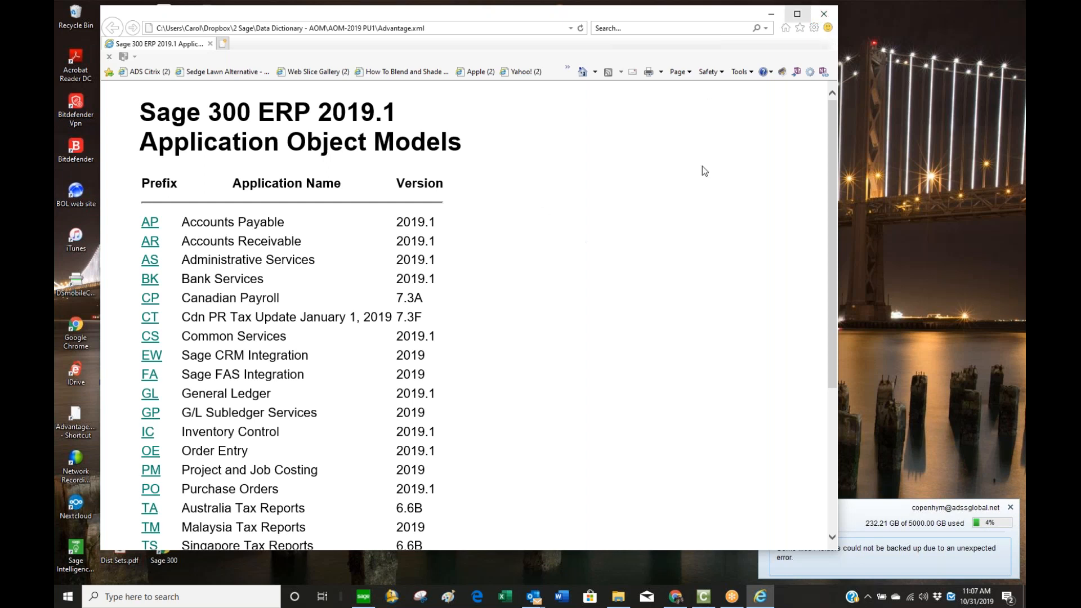
{"action": "left_click", "coordinate": [831, 18]}
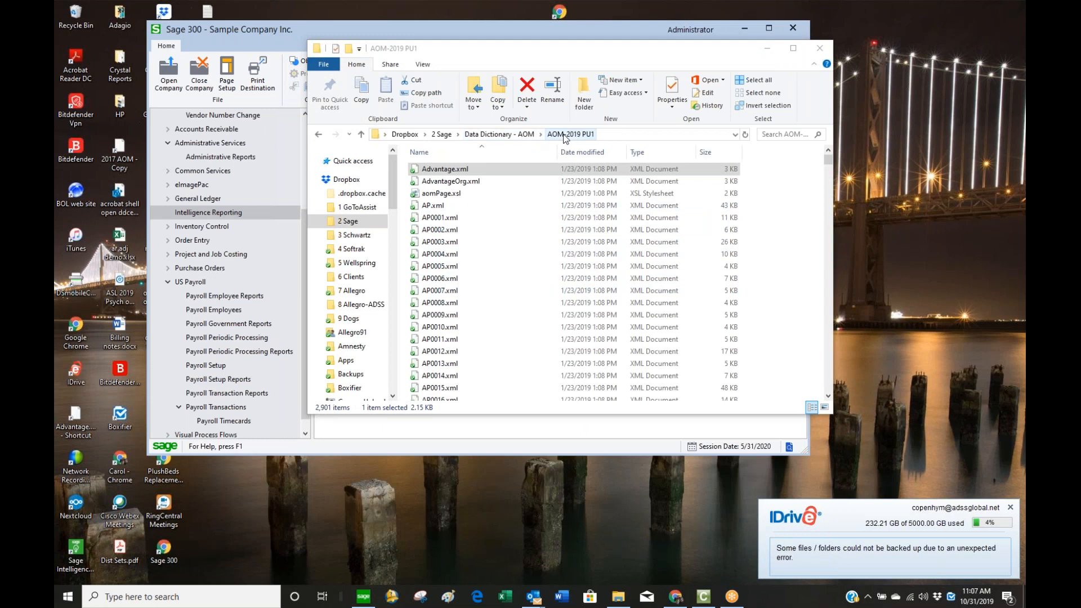
{"action": "double_click", "coordinate": [455, 171]}
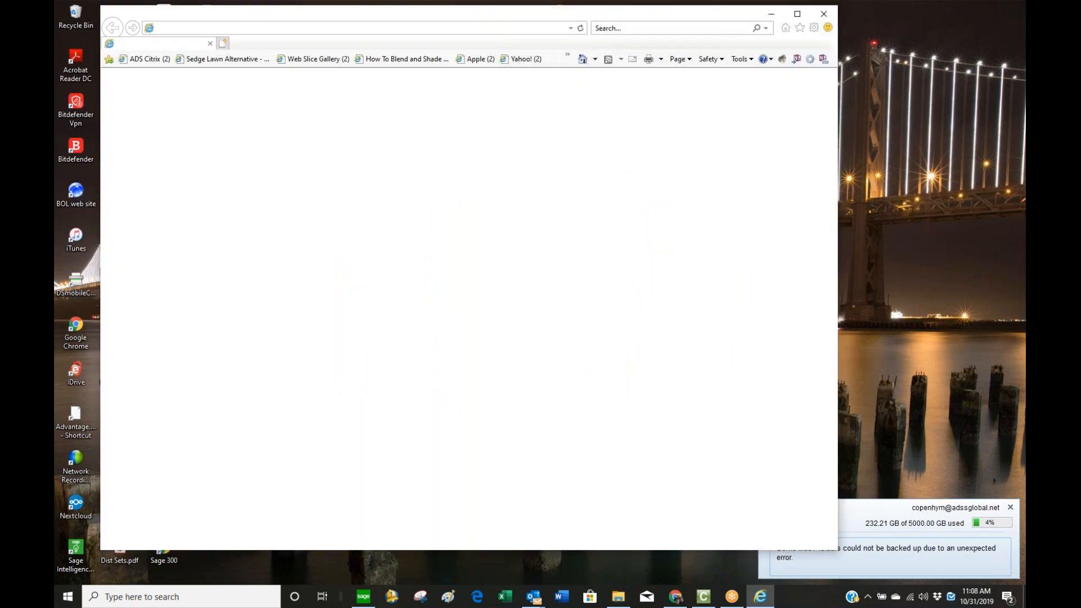
{"action": "scroll", "coordinate": [614, 318], "scroll_direction": "down", "scroll_amount": 1}
{"action": "scroll", "coordinate": [615, 318], "scroll_direction": "down", "scroll_amount": 3}
{"action": "scroll", "coordinate": [594, 307], "scroll_direction": "up", "scroll_amount": 4}
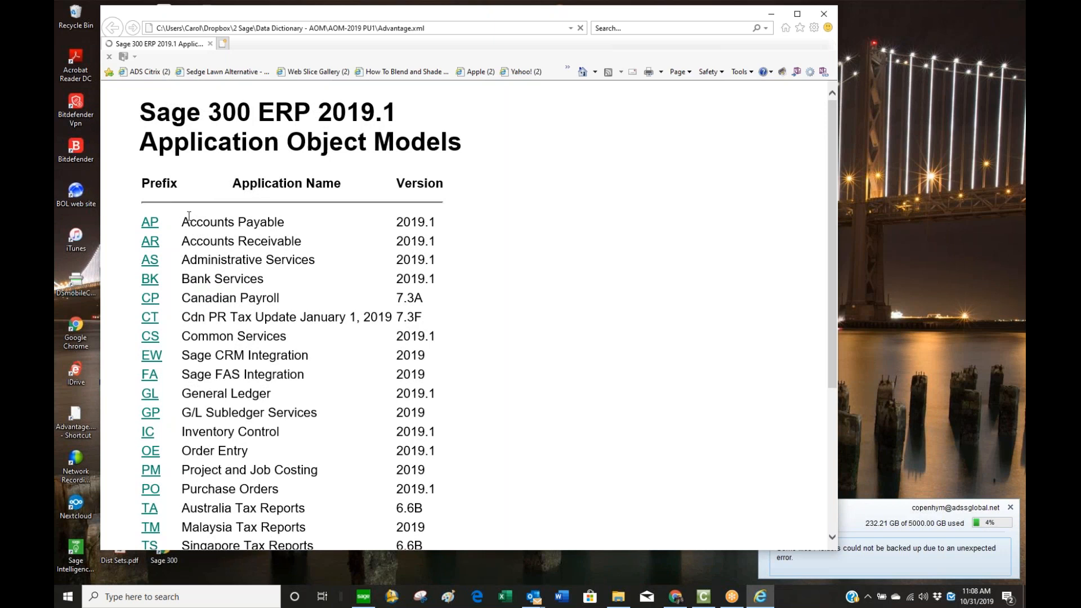
- Open the Accounts Payable (AP) object model and, from its tables list, open the Vendors table APVEN
{"action": "left_click", "coordinate": [148, 225]}
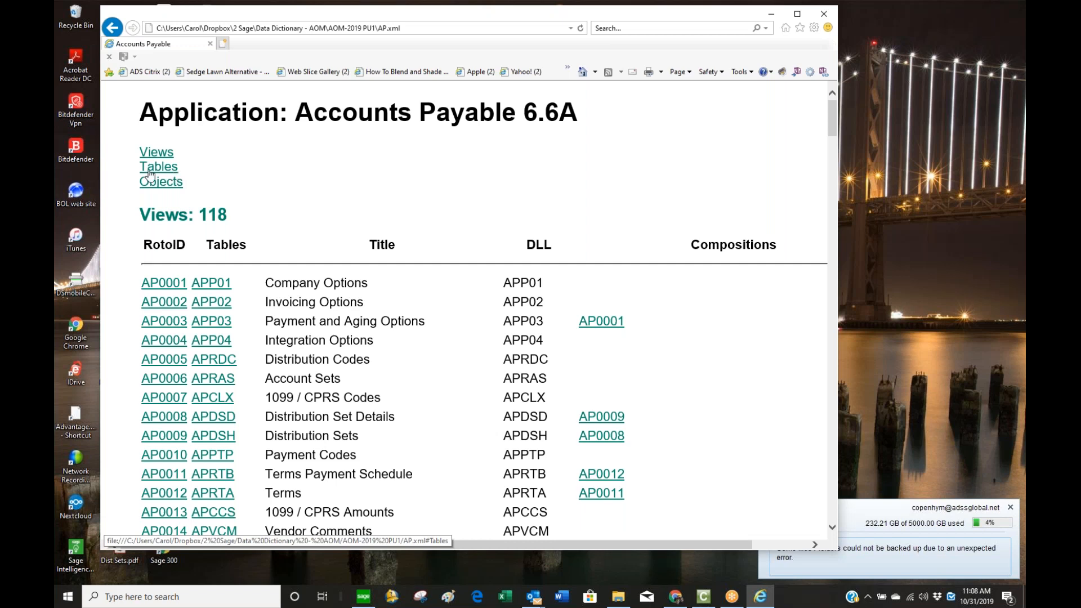
{"action": "left_click", "coordinate": [149, 169]}
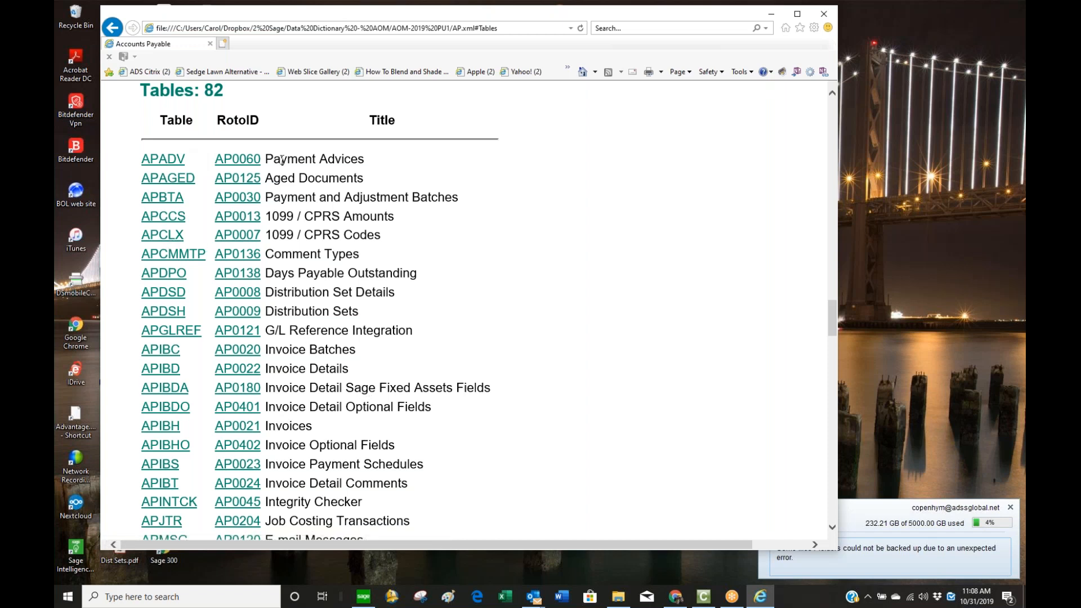
{"action": "scroll", "coordinate": [332, 294], "scroll_direction": "down", "scroll_amount": 6}
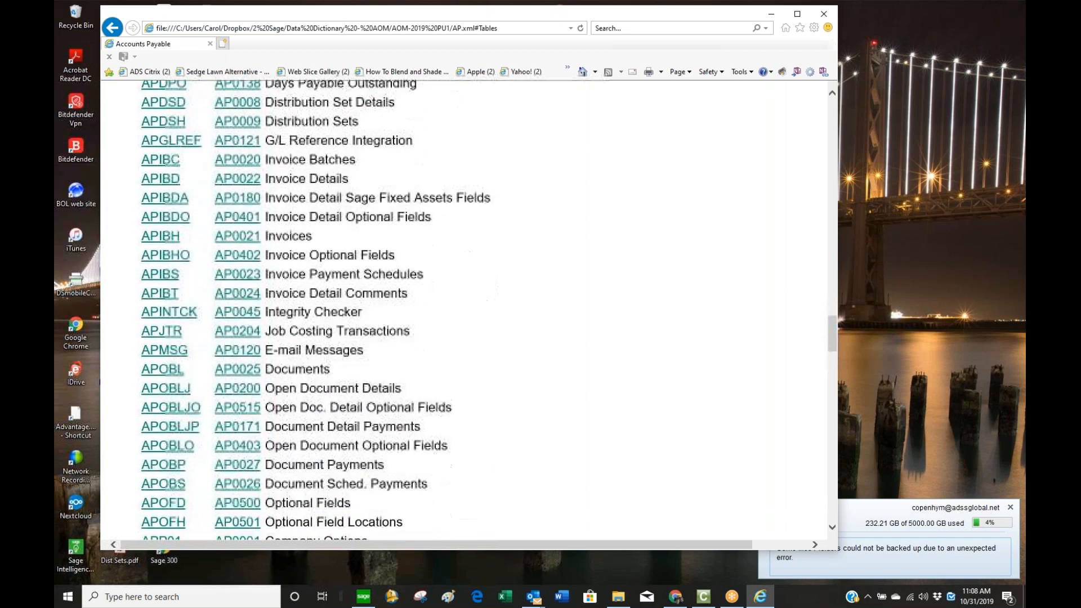
{"action": "scroll", "coordinate": [315, 310], "scroll_direction": "down", "scroll_amount": 3}
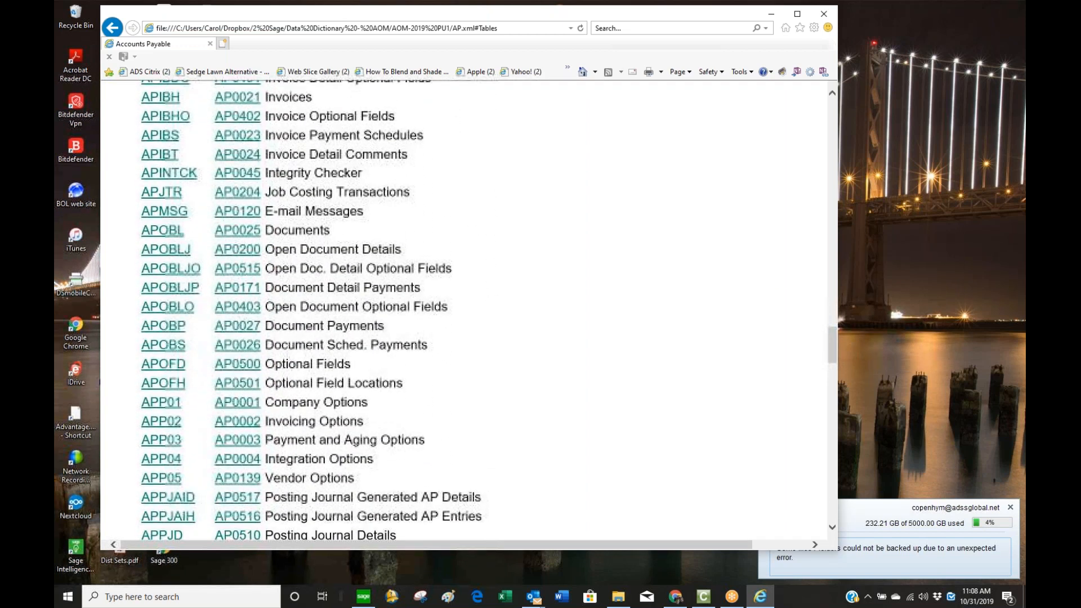
{"action": "scroll", "coordinate": [484, 309], "scroll_direction": "down", "scroll_amount": 3}
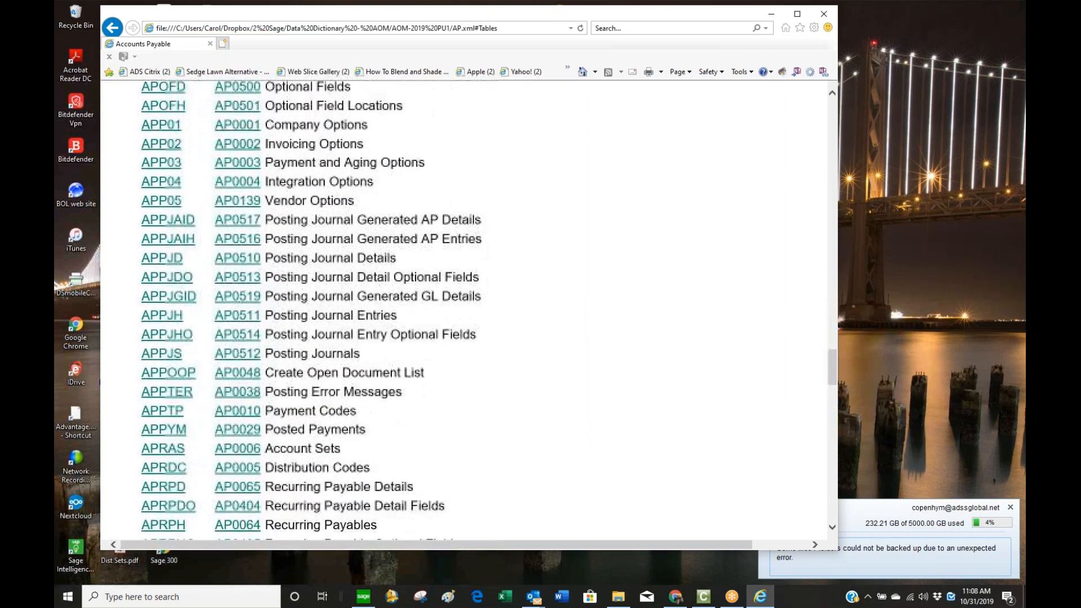
{"action": "scroll", "coordinate": [464, 309], "scroll_direction": "down", "scroll_amount": 3}
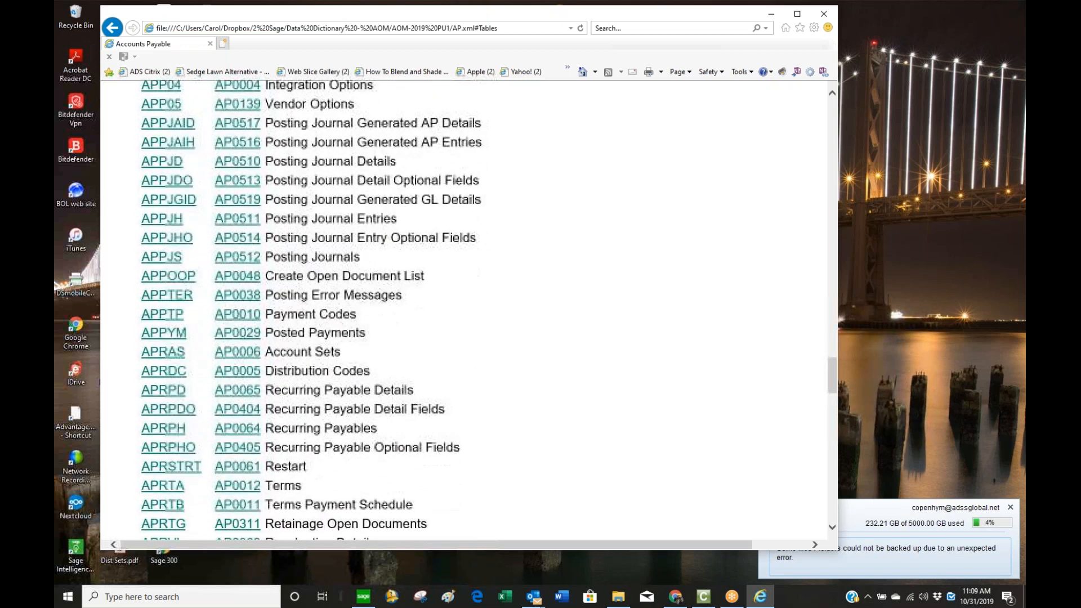
{"action": "scroll", "coordinate": [309, 309], "scroll_direction": "down", "scroll_amount": 2}
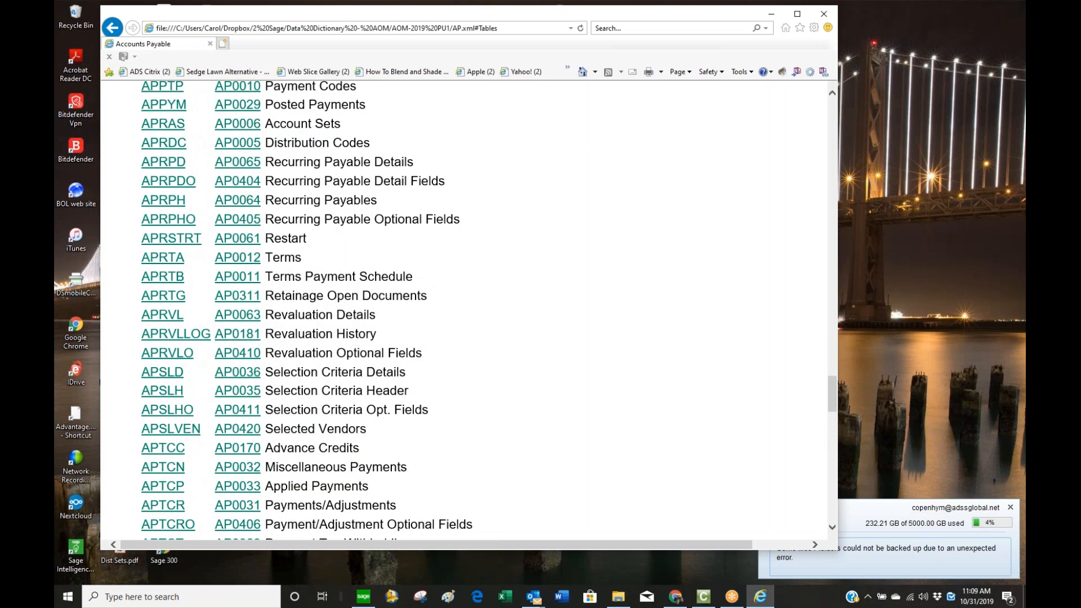
{"action": "scroll", "coordinate": [464, 310], "scroll_direction": "down", "scroll_amount": 4}
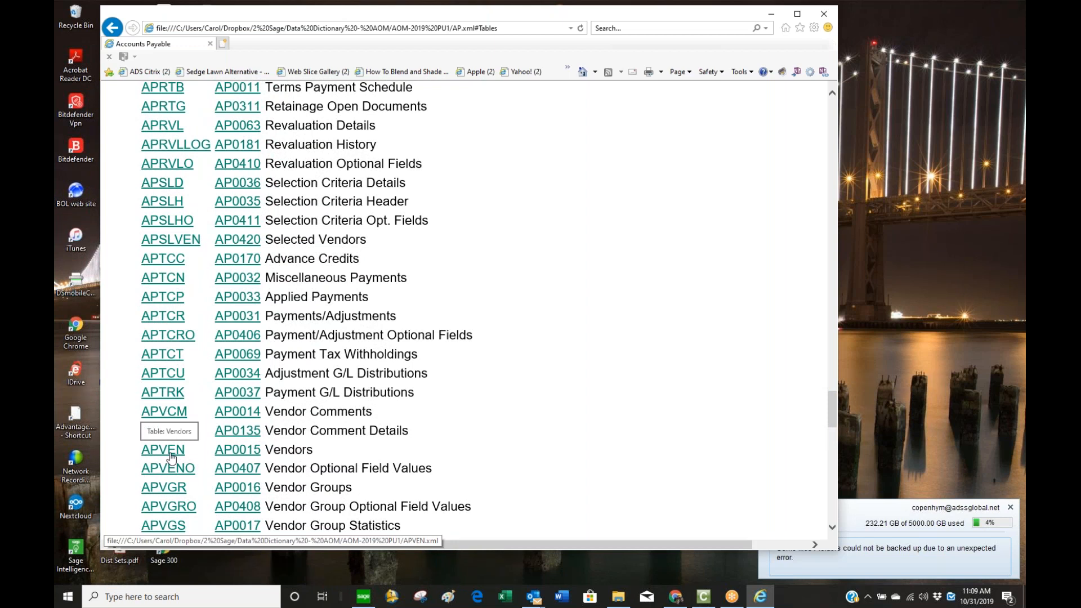
{"action": "left_click", "coordinate": [172, 457]}
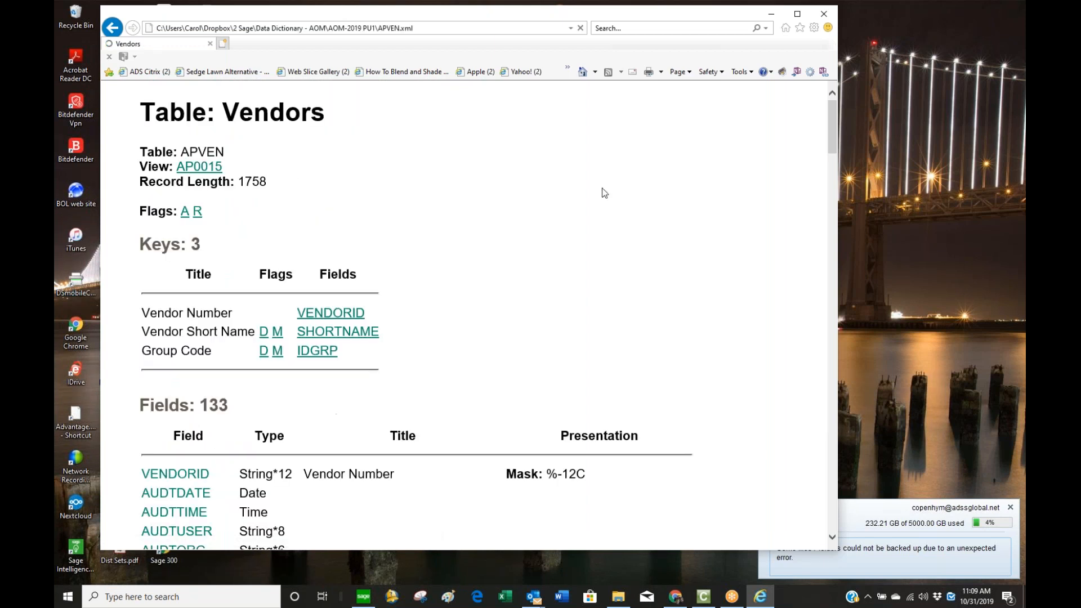
- Switch to Sage 300 and open the Vendors window from A/P Vendors under Accounts Payable
{"action": "left_click", "coordinate": [364, 596]}
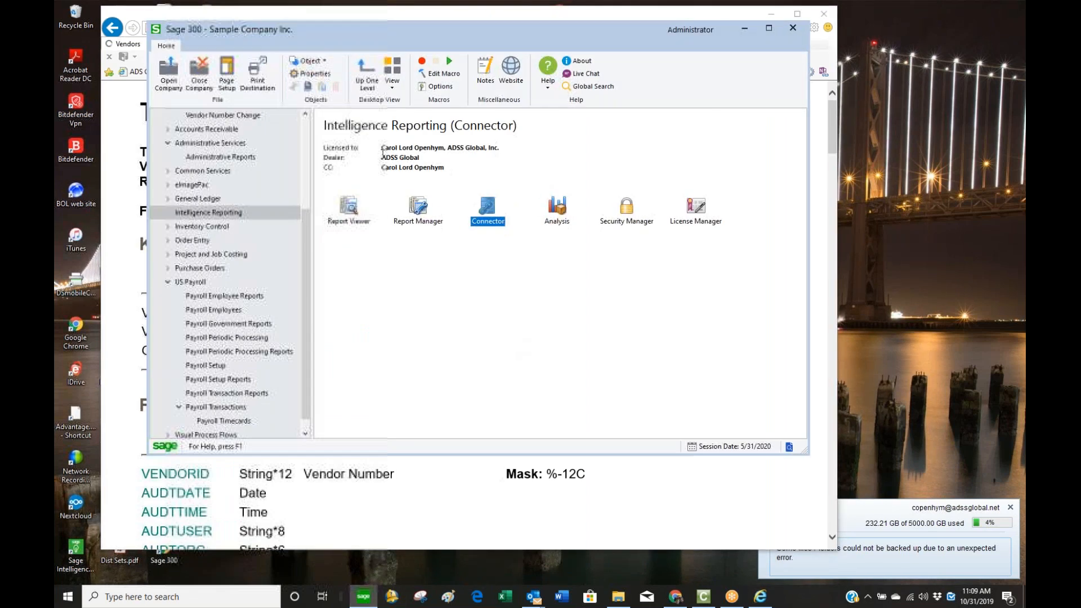
{"action": "left_click", "coordinate": [303, 211]}
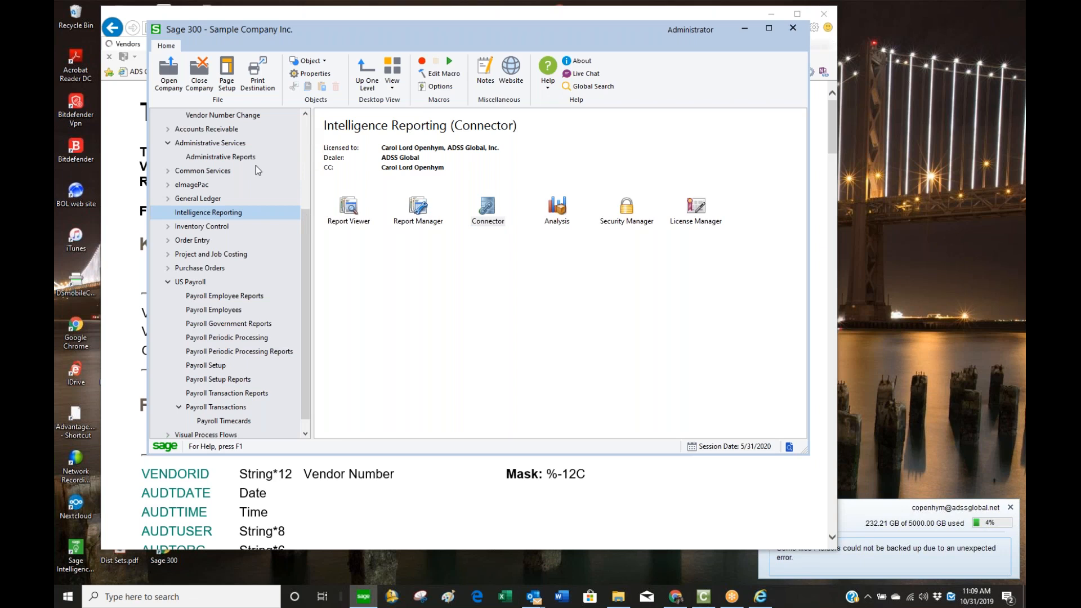
{"action": "left_click", "coordinate": [216, 185]}
{"action": "scroll", "coordinate": [252, 162], "scroll_direction": "up", "scroll_amount": 3}
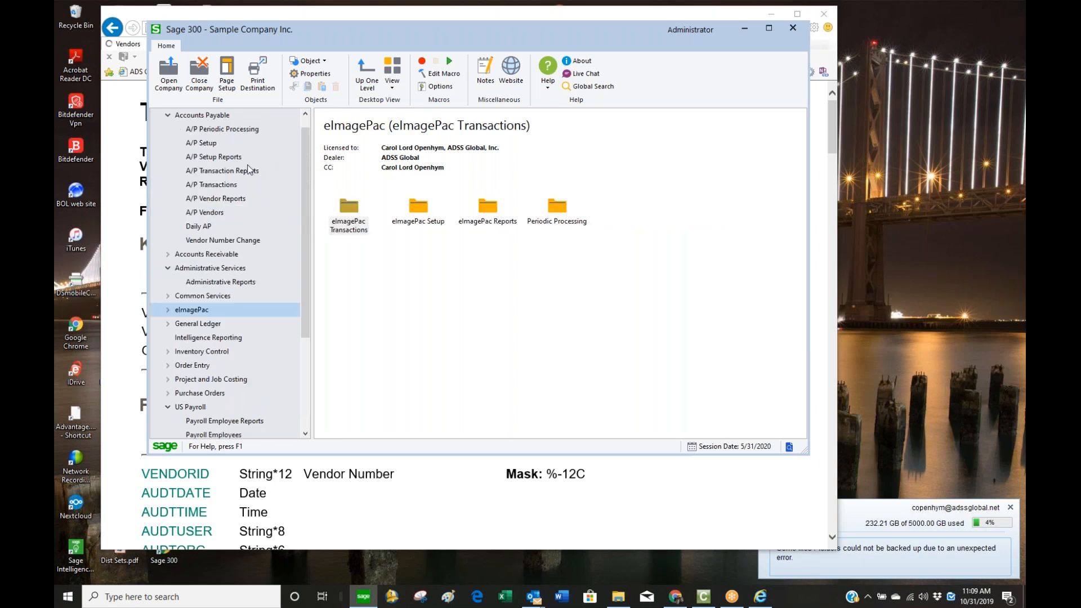
{"action": "left_click", "coordinate": [216, 116]}
{"action": "left_click", "coordinate": [218, 214]}
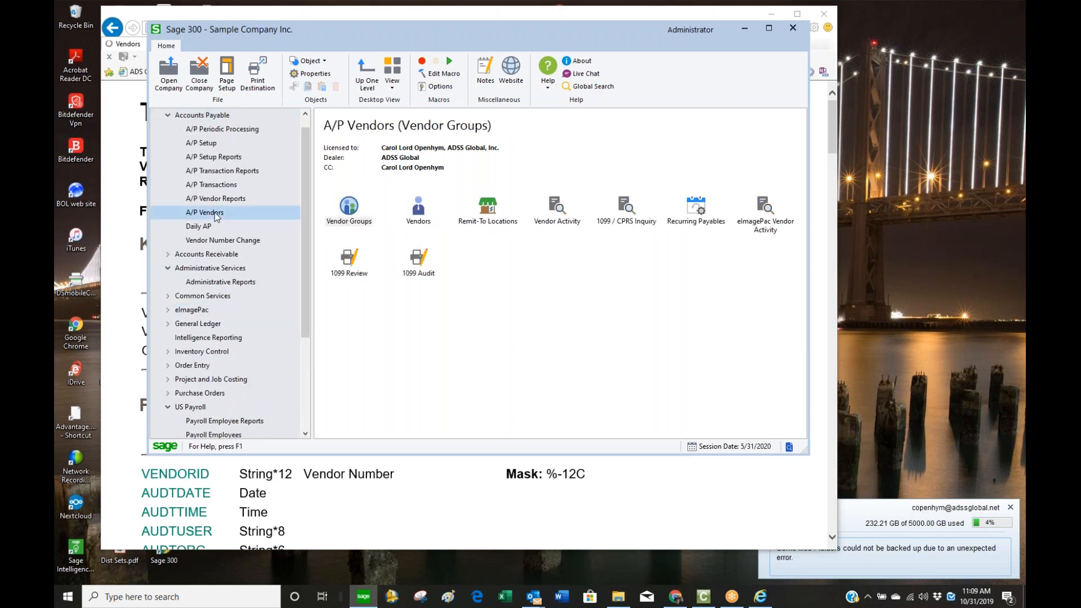
{"action": "double_click", "coordinate": [418, 208]}
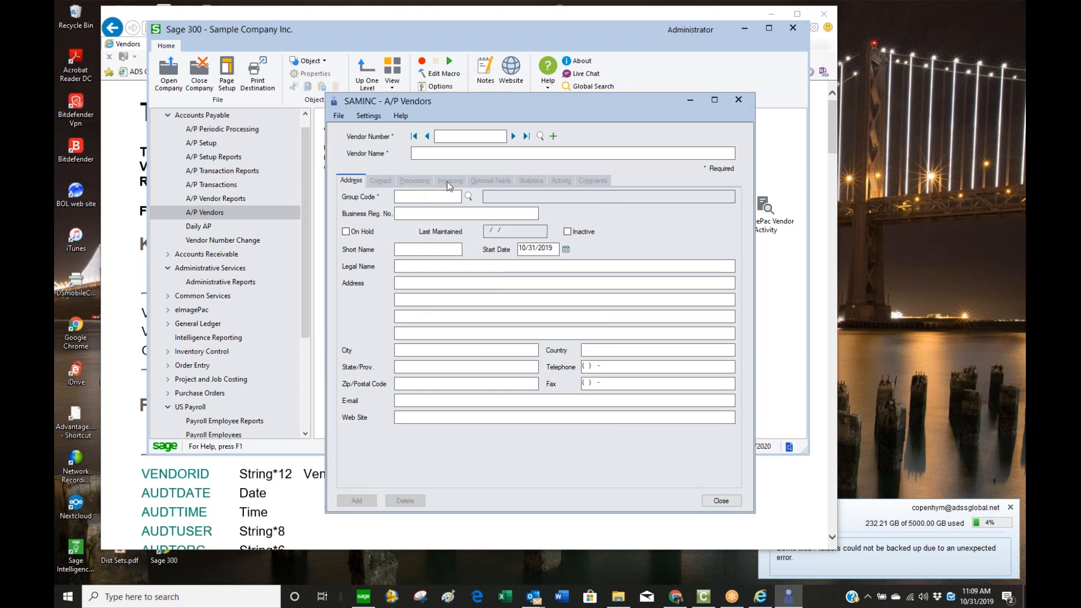
- Load the Chloride Systems vendor record and review its contact, processing, invoicing and address details
{"action": "left_click", "coordinate": [513, 135]}
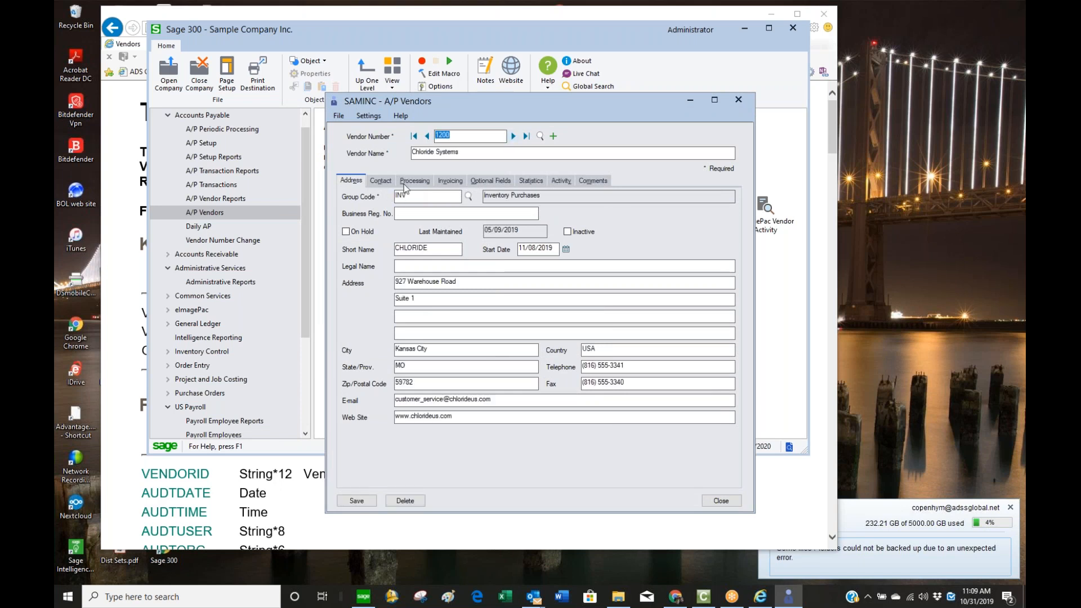
{"action": "left_click", "coordinate": [449, 180]}
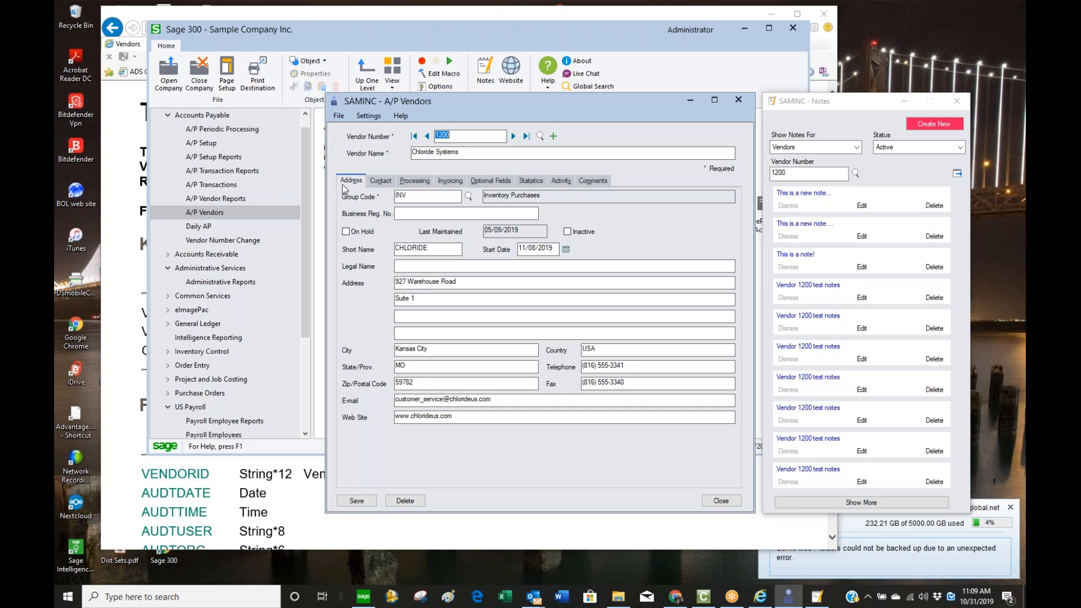
{"action": "left_click", "coordinate": [383, 181]}
{"action": "left_click", "coordinate": [414, 181]}
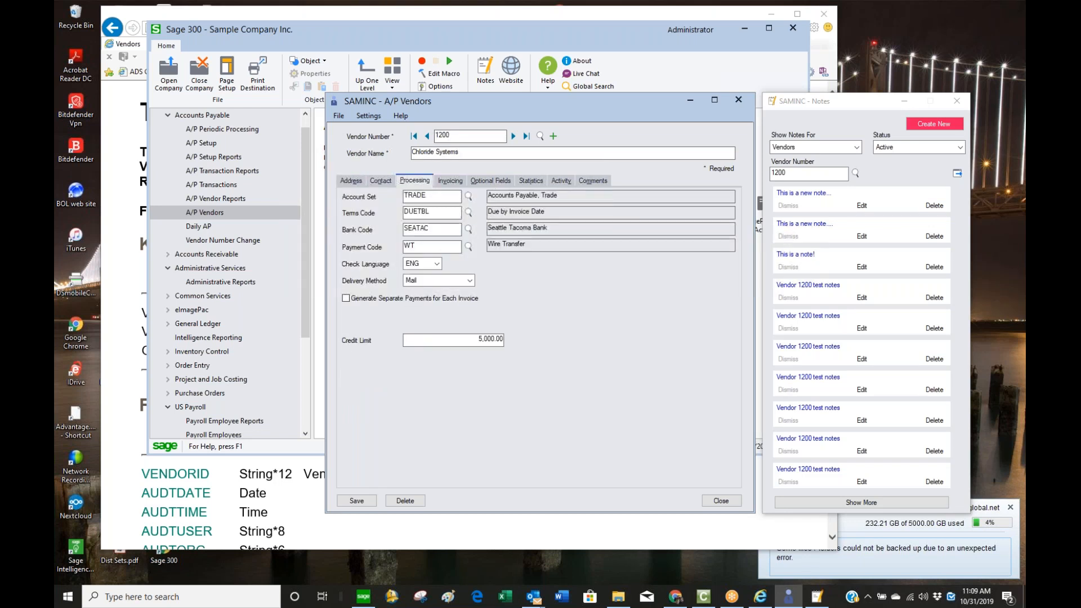
{"action": "left_click", "coordinate": [455, 182]}
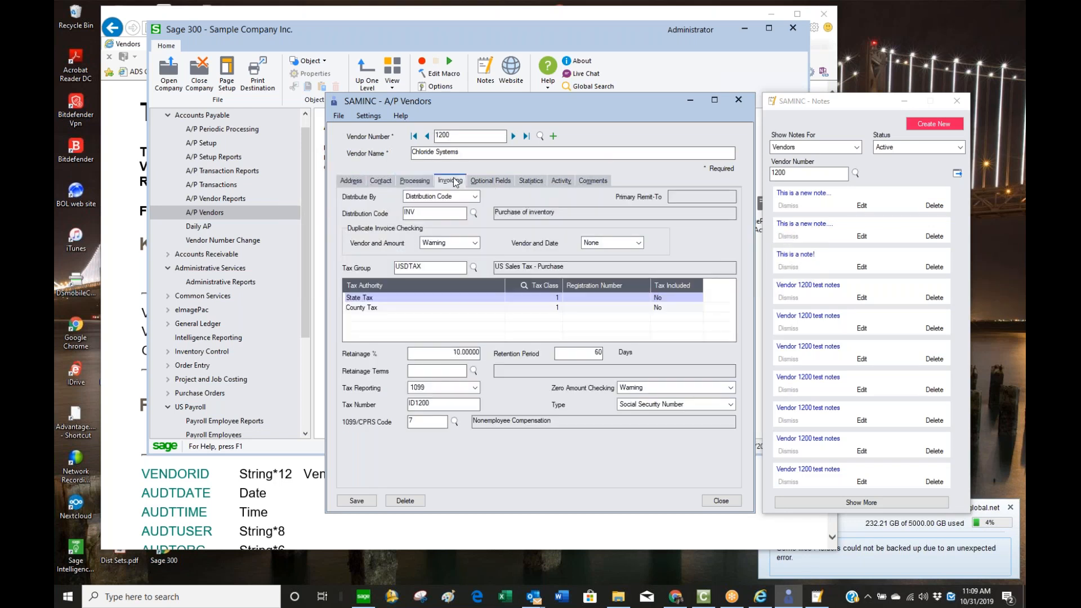
{"action": "left_click", "coordinate": [346, 185]}
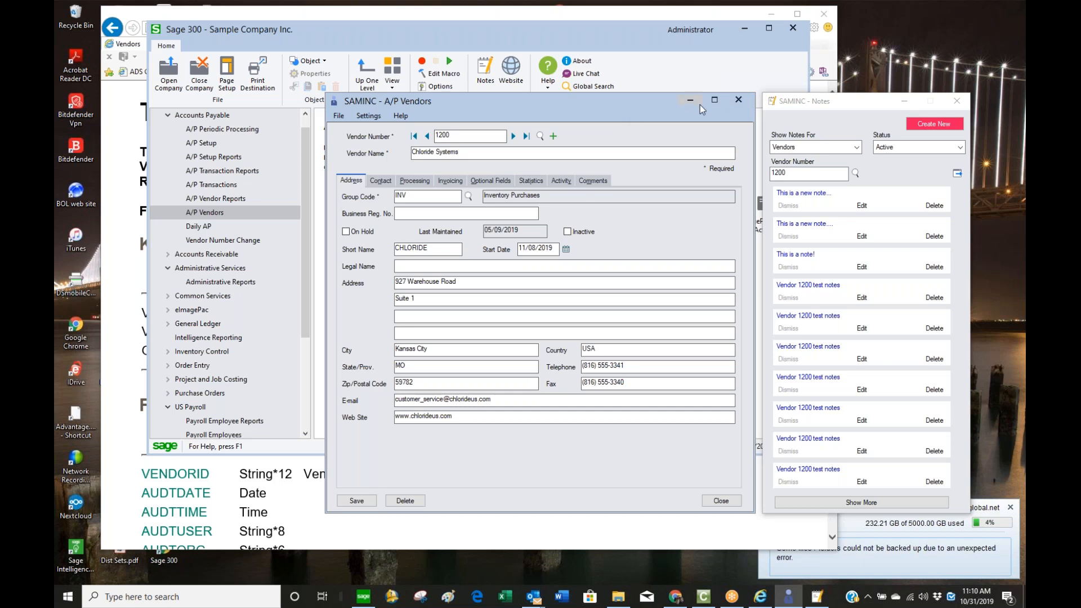
- Close the A/P Vendors and Notes windows and return to the fields list of the APVEN table in the browser
{"action": "left_click", "coordinate": [744, 103]}
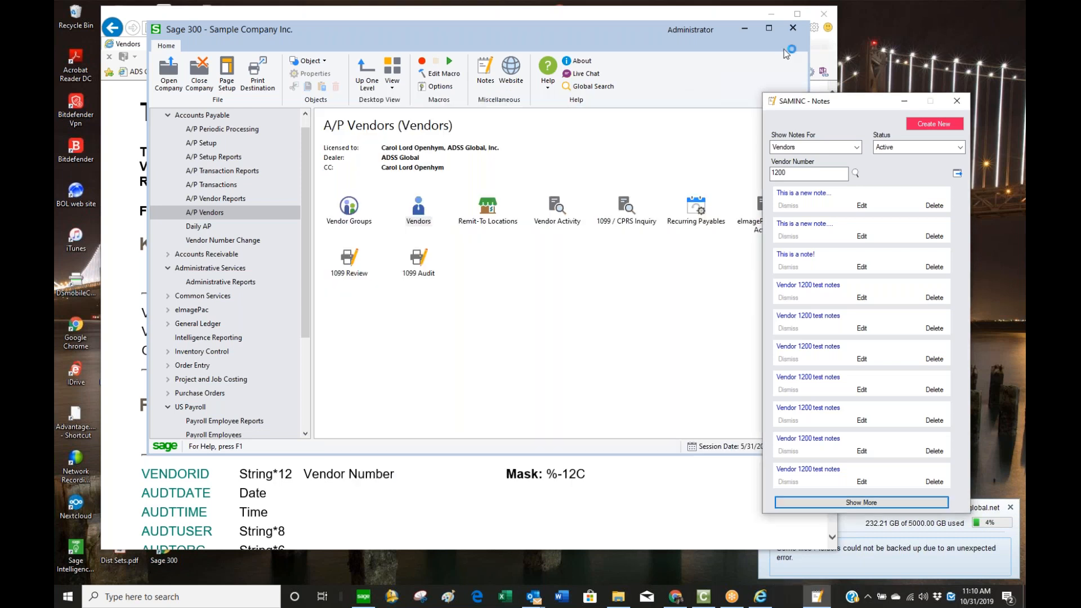
{"action": "left_click_drag", "start_coordinate": [805, 104], "coordinate": [661, 114]}
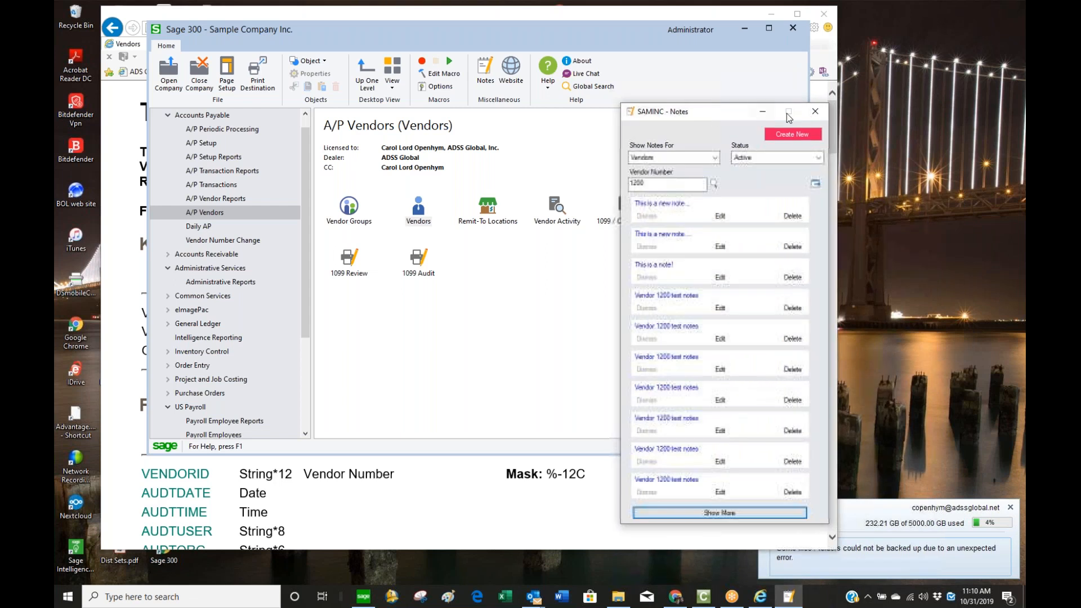
{"action": "left_click", "coordinate": [815, 111]}
{"action": "left_click", "coordinate": [728, 488]}
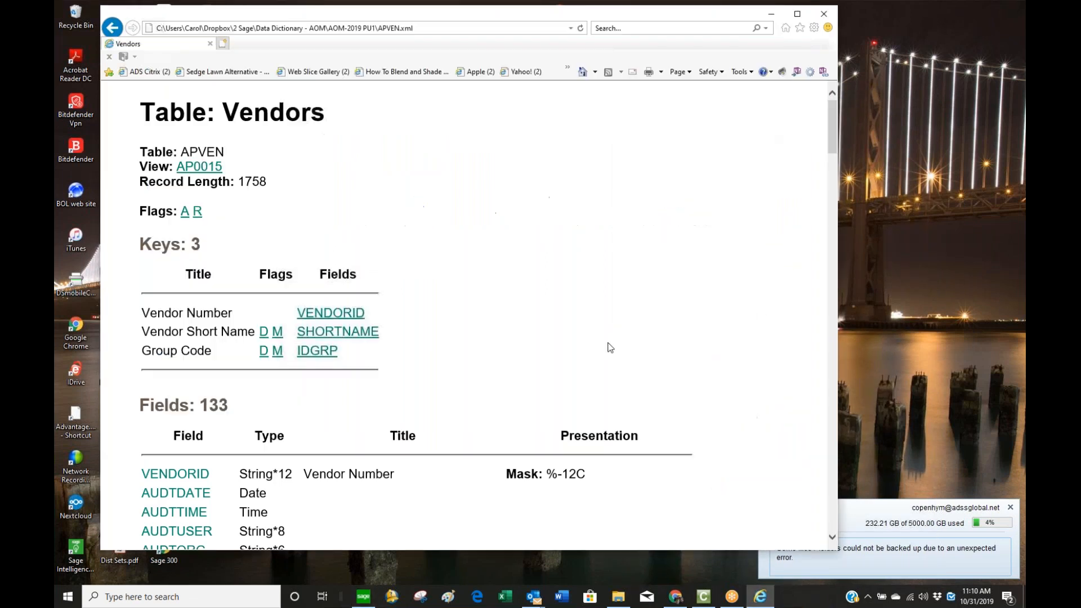
{"action": "scroll", "coordinate": [349, 298], "scroll_direction": "down", "scroll_amount": 1}
{"action": "scroll", "coordinate": [349, 298], "scroll_direction": "down", "scroll_amount": 4}
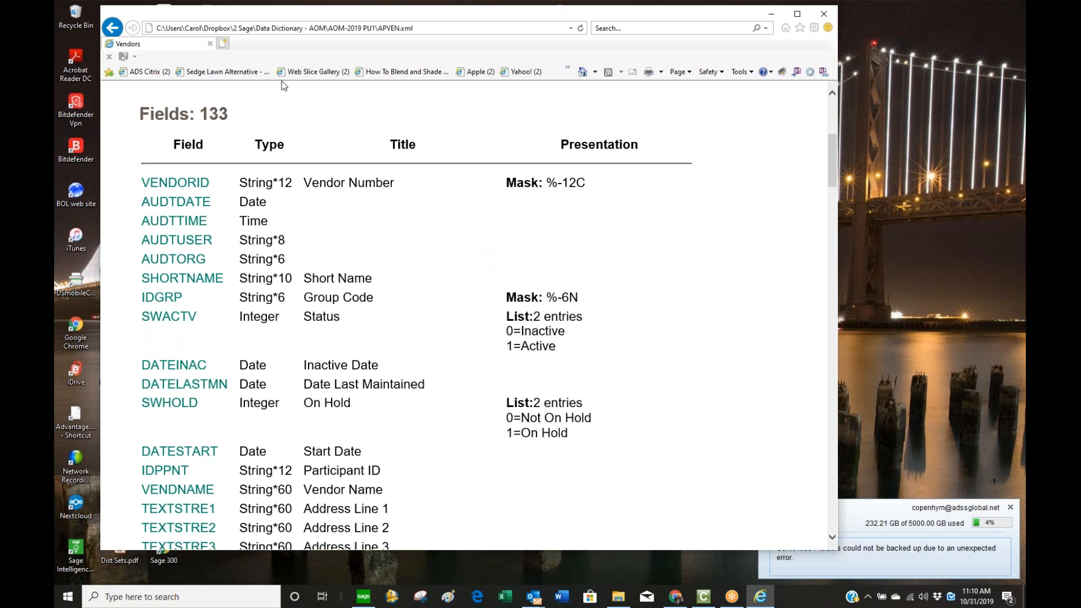
- Go back to the Accounts Payable tables list and open the Documents table APOBL
{"action": "left_click", "coordinate": [115, 29]}
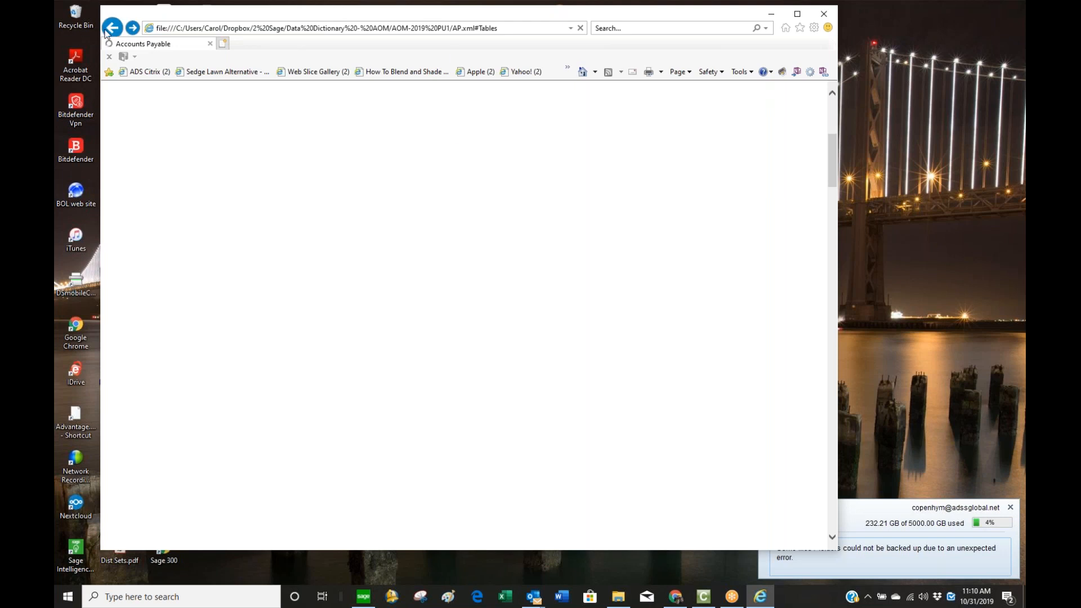
{"action": "scroll", "coordinate": [201, 173], "scroll_direction": "down", "scroll_amount": 2}
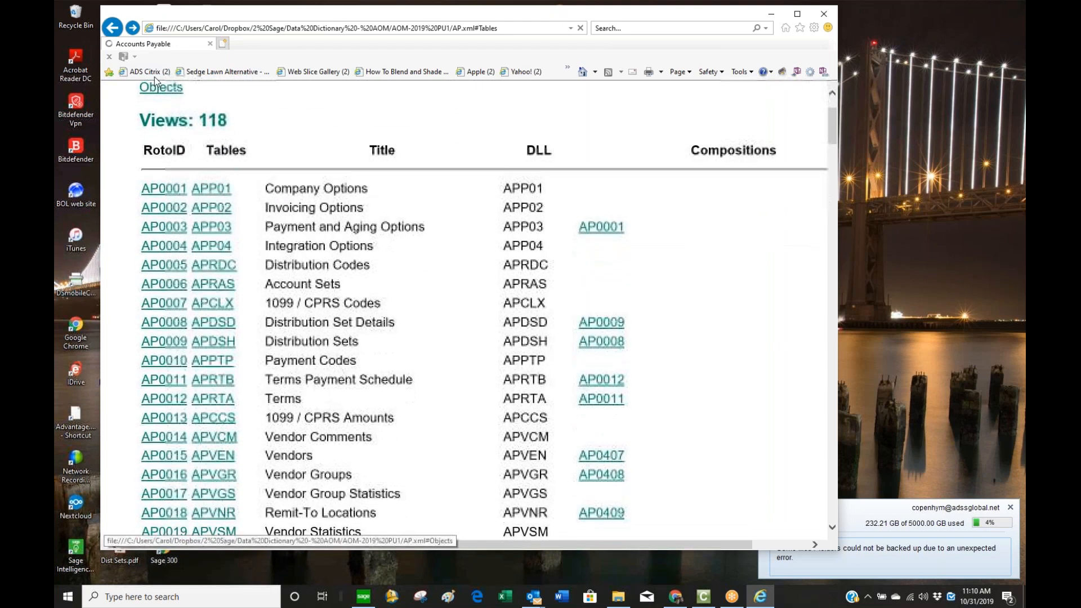
{"action": "scroll", "coordinate": [195, 158], "scroll_direction": "up", "scroll_amount": 2}
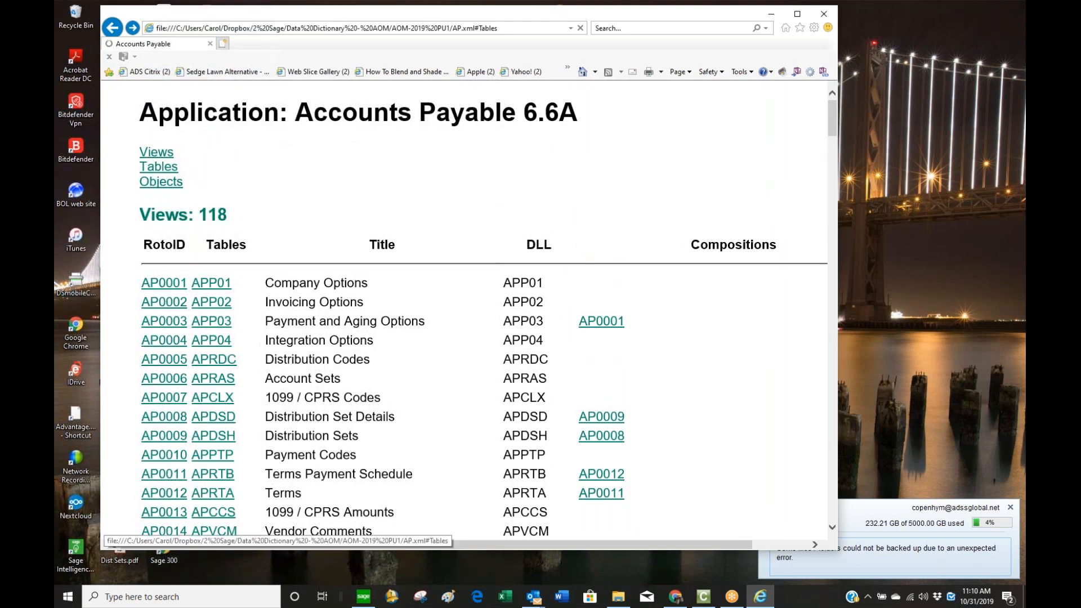
{"action": "left_click", "coordinate": [163, 165]}
{"action": "scroll", "coordinate": [263, 404], "scroll_direction": "down", "scroll_amount": 4}
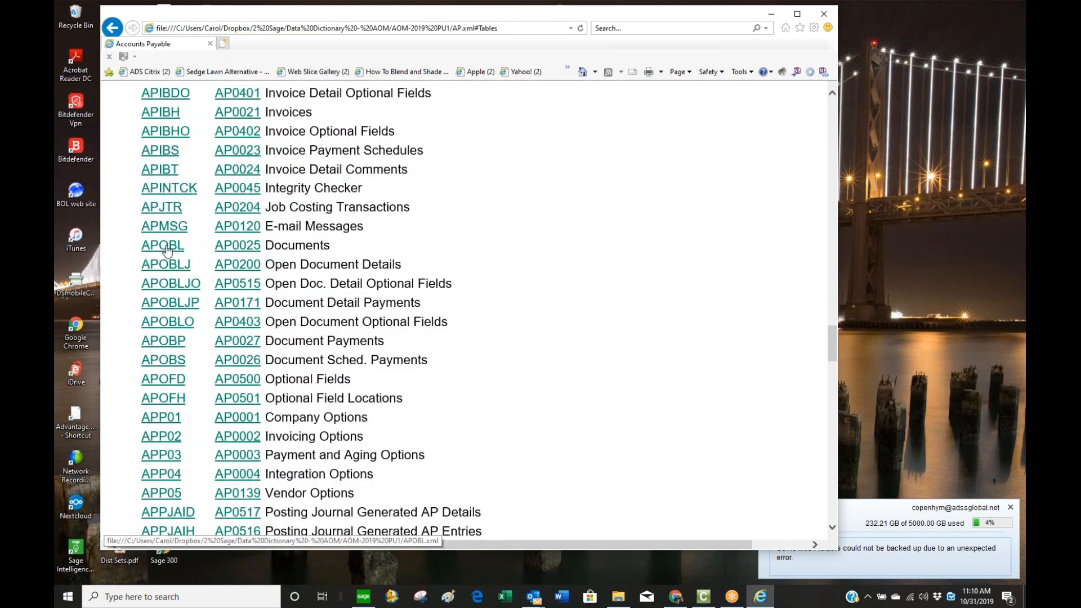
{"action": "left_click", "coordinate": [167, 250]}
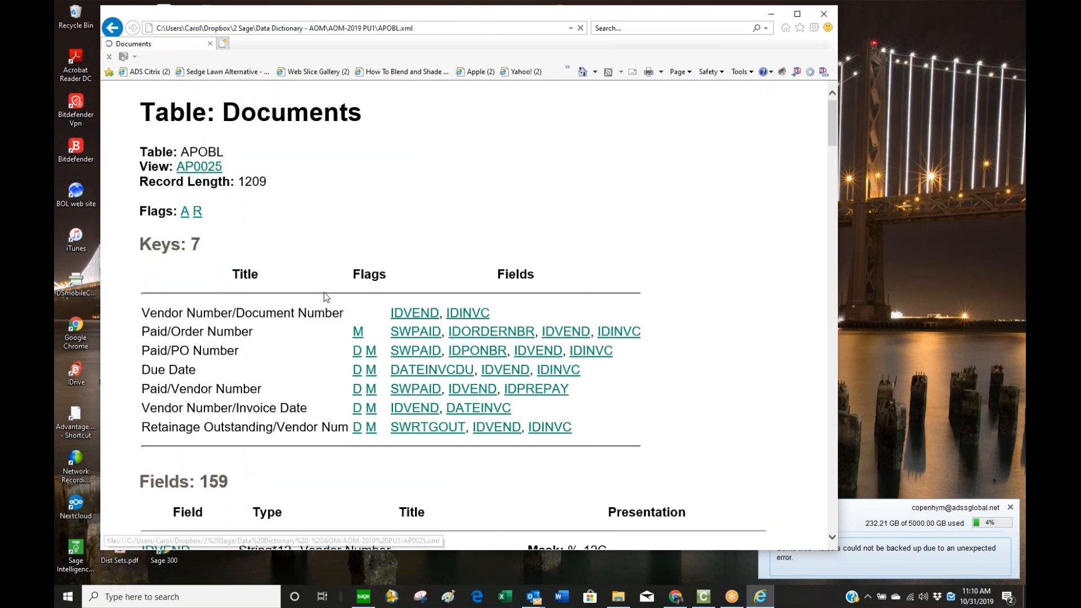
- Examine the fields of the Documents table, including their types, titles and the listed transaction and document type codes
{"action": "scroll", "coordinate": [325, 297], "scroll_direction": "down", "scroll_amount": 5}
{"action": "scroll", "coordinate": [493, 336], "scroll_direction": "down", "scroll_amount": 2}
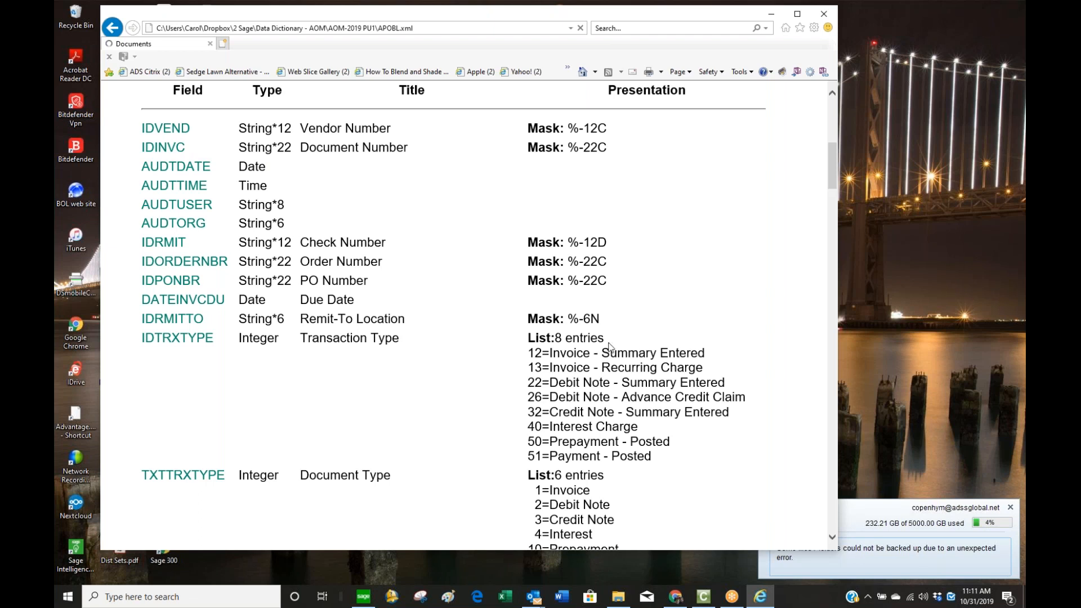
{"action": "scroll", "coordinate": [608, 475], "scroll_direction": "down", "scroll_amount": 2}
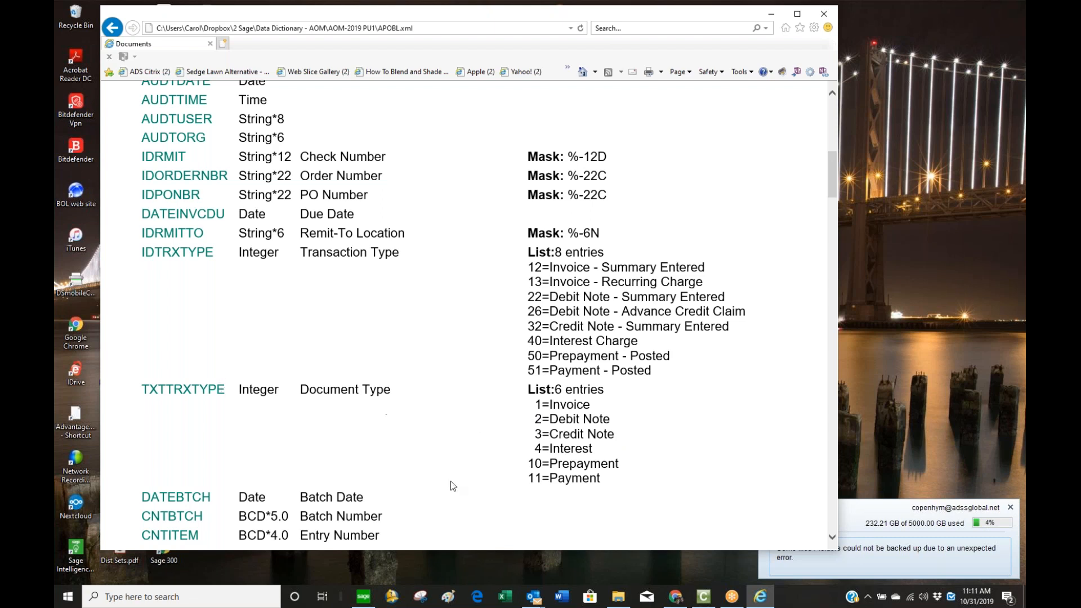
{"action": "scroll", "coordinate": [450, 480], "scroll_direction": "down", "scroll_amount": 5}
{"action": "scroll", "coordinate": [451, 477], "scroll_direction": "down", "scroll_amount": 4}
{"action": "scroll", "coordinate": [450, 477], "scroll_direction": "down", "scroll_amount": 2}
{"action": "scroll", "coordinate": [450, 478], "scroll_direction": "up", "scroll_amount": 6}
{"action": "scroll", "coordinate": [450, 478], "scroll_direction": "up", "scroll_amount": 13}
{"action": "scroll", "coordinate": [450, 477], "scroll_direction": "down", "scroll_amount": 5}
{"action": "scroll", "coordinate": [451, 477], "scroll_direction": "up", "scroll_amount": 1}
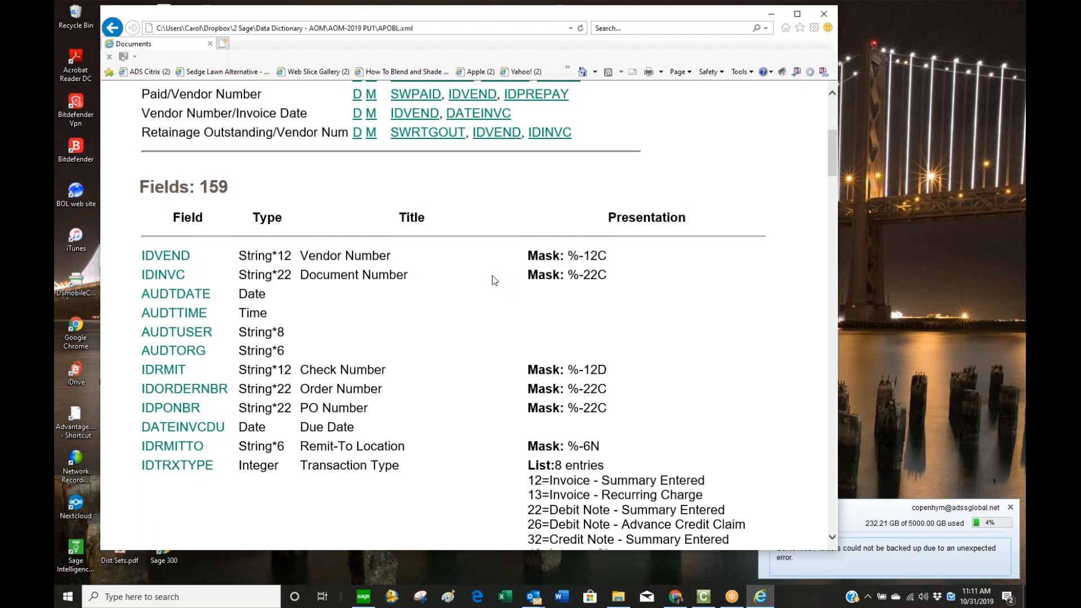
- Return from the Documents table to the Accounts Payable tables list and open the Vendors table APVEN
{"action": "scroll", "coordinate": [309, 250], "scroll_direction": "up", "scroll_amount": 4}
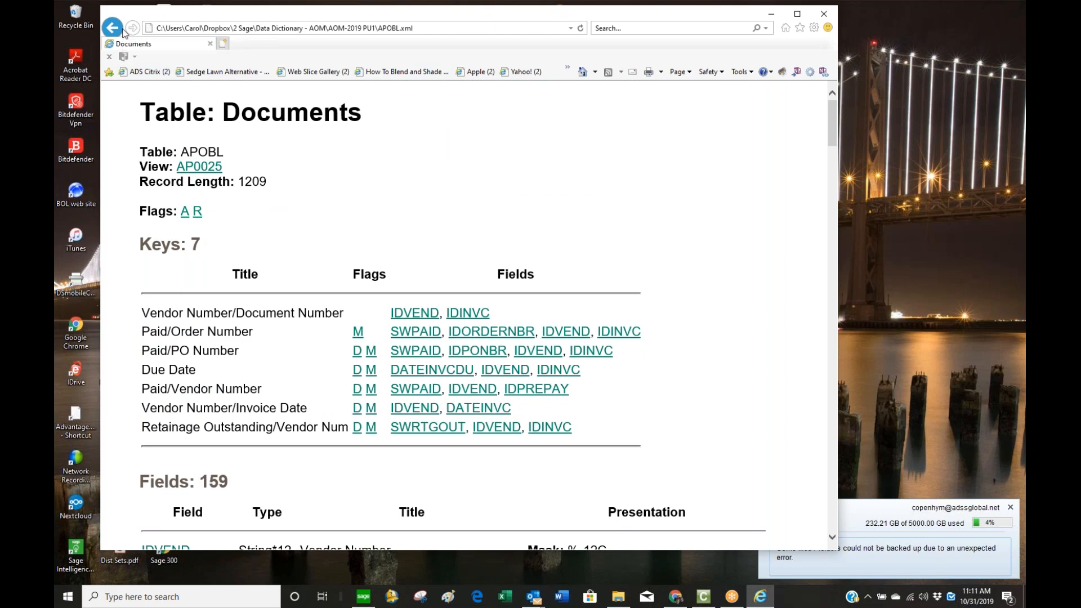
{"action": "scroll", "coordinate": [632, 326], "scroll_direction": "down", "scroll_amount": 5}
{"action": "scroll", "coordinate": [643, 320], "scroll_direction": "down", "scroll_amount": 4}
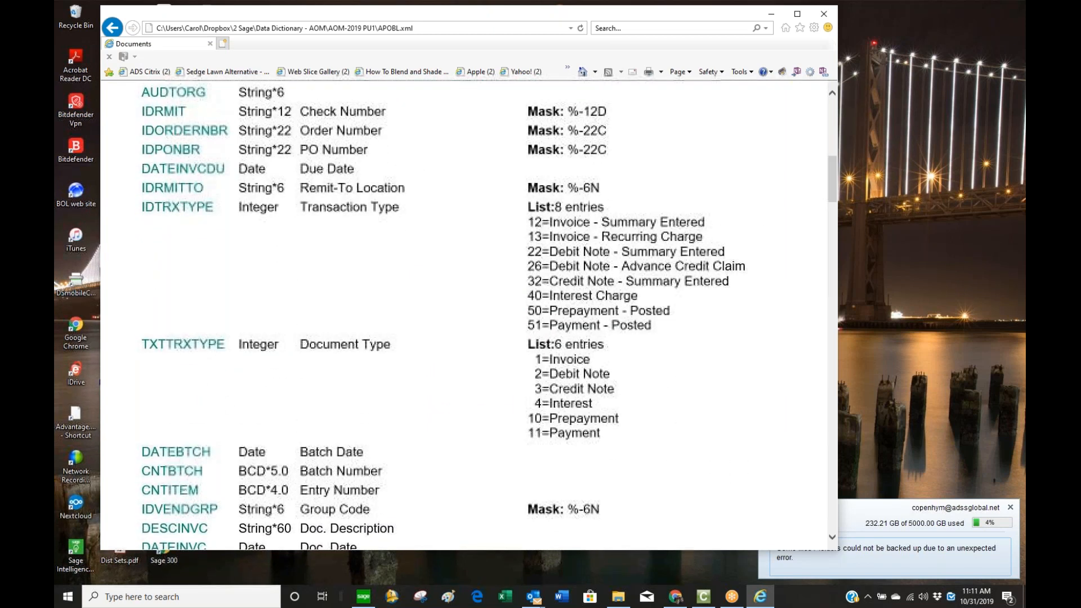
{"action": "scroll", "coordinate": [643, 321], "scroll_direction": "up", "scroll_amount": 10}
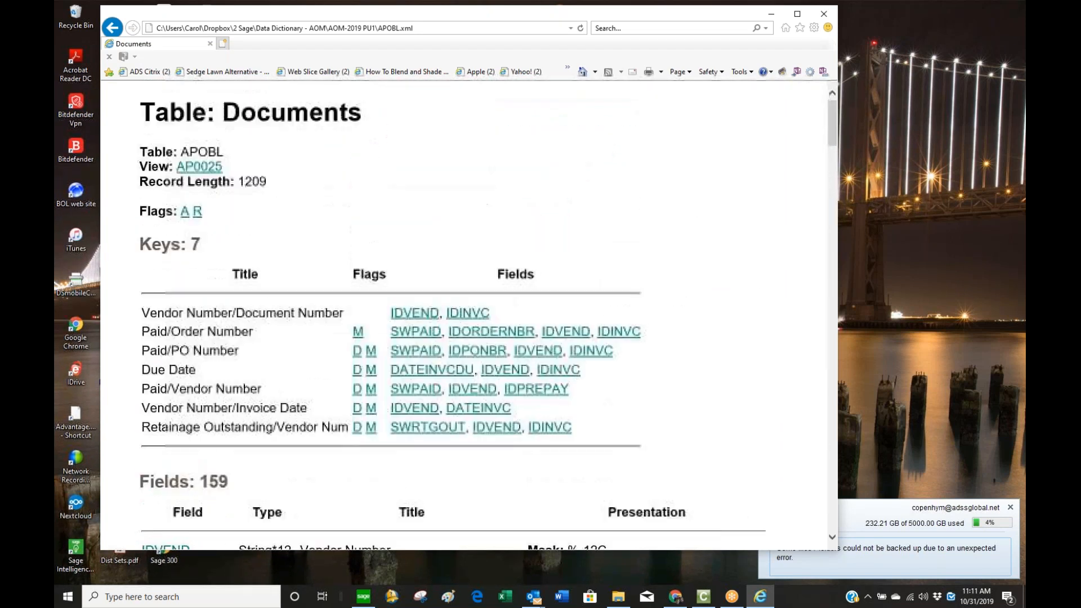
{"action": "left_click", "coordinate": [111, 27]}
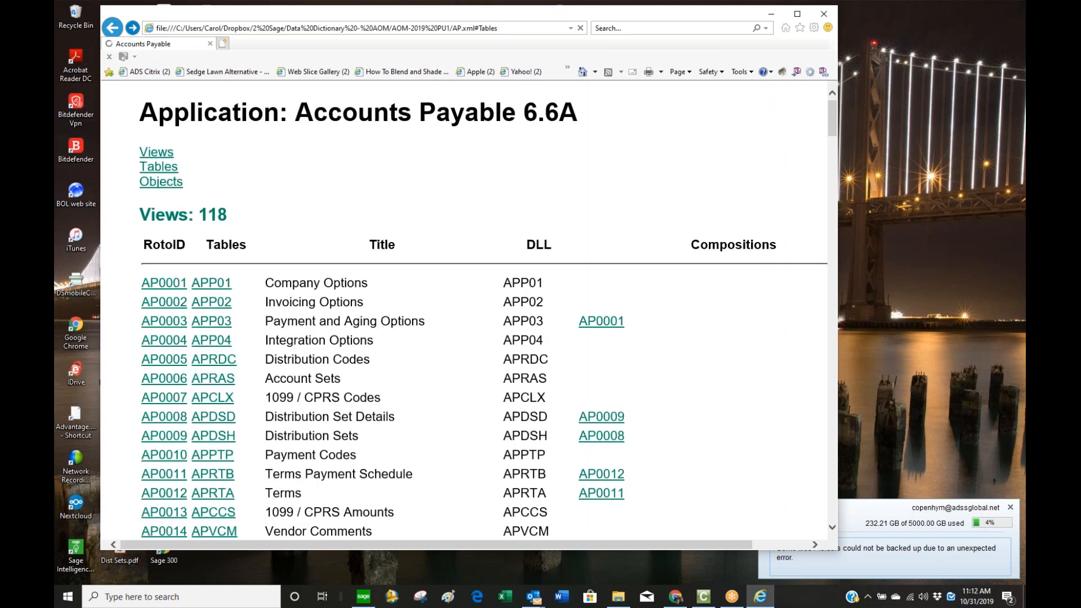
{"action": "left_click", "coordinate": [172, 169]}
{"action": "scroll", "coordinate": [264, 457], "scroll_direction": "down", "scroll_amount": 10}
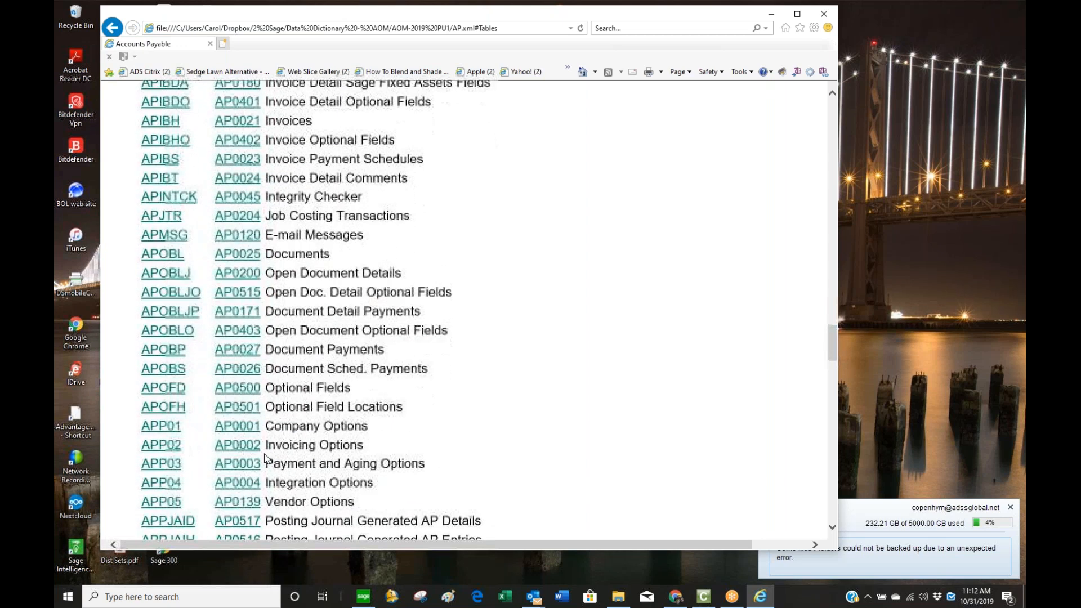
{"action": "scroll", "coordinate": [265, 457], "scroll_direction": "down", "scroll_amount": 7}
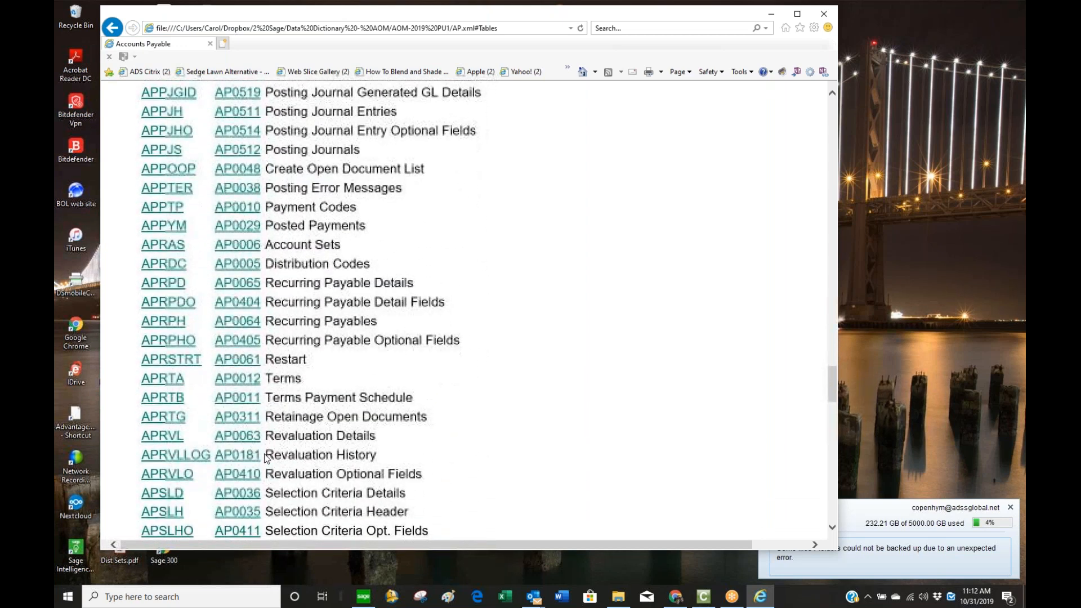
{"action": "scroll", "coordinate": [264, 457], "scroll_direction": "up", "scroll_amount": 1}
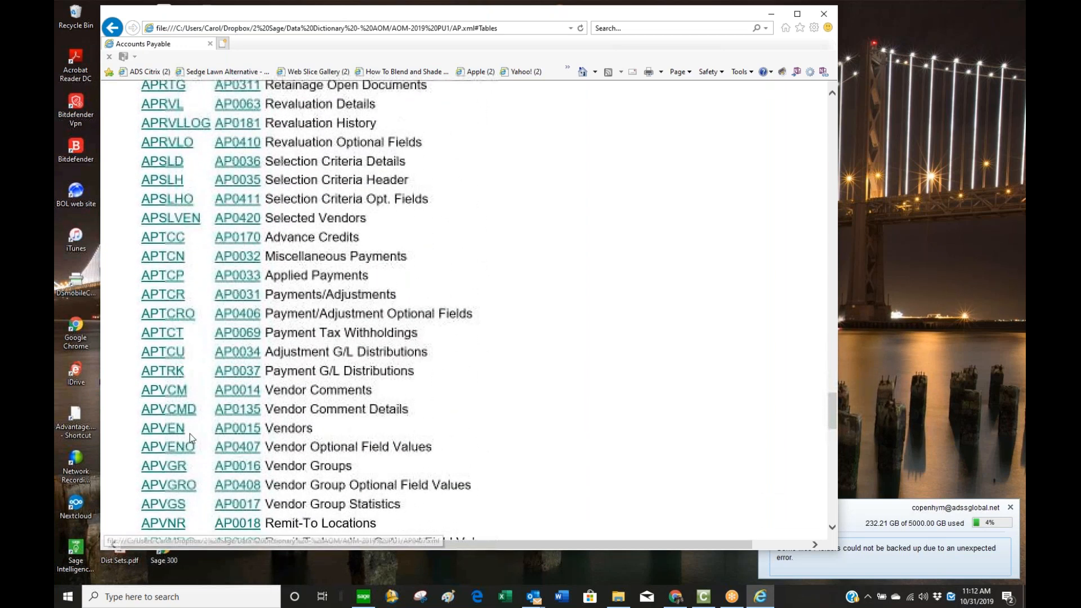
{"action": "left_click", "coordinate": [175, 425]}
- Look through the Vendors table's keys and fields, from the vendor number to the terms code
{"action": "scroll", "coordinate": [439, 372], "scroll_direction": "down", "scroll_amount": 3}
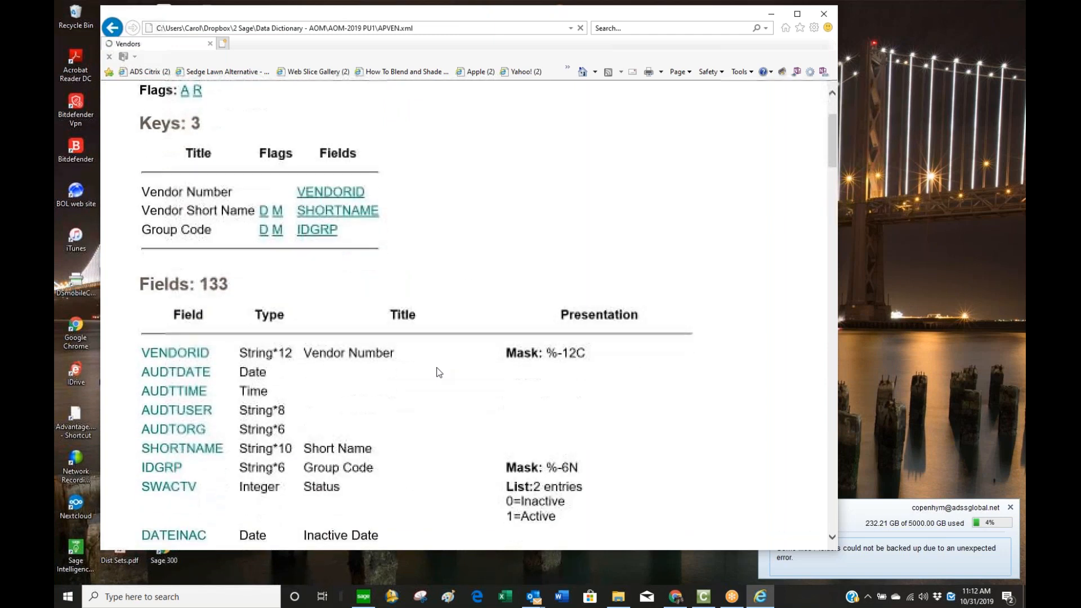
{"action": "scroll", "coordinate": [218, 342], "scroll_direction": "down", "scroll_amount": 3}
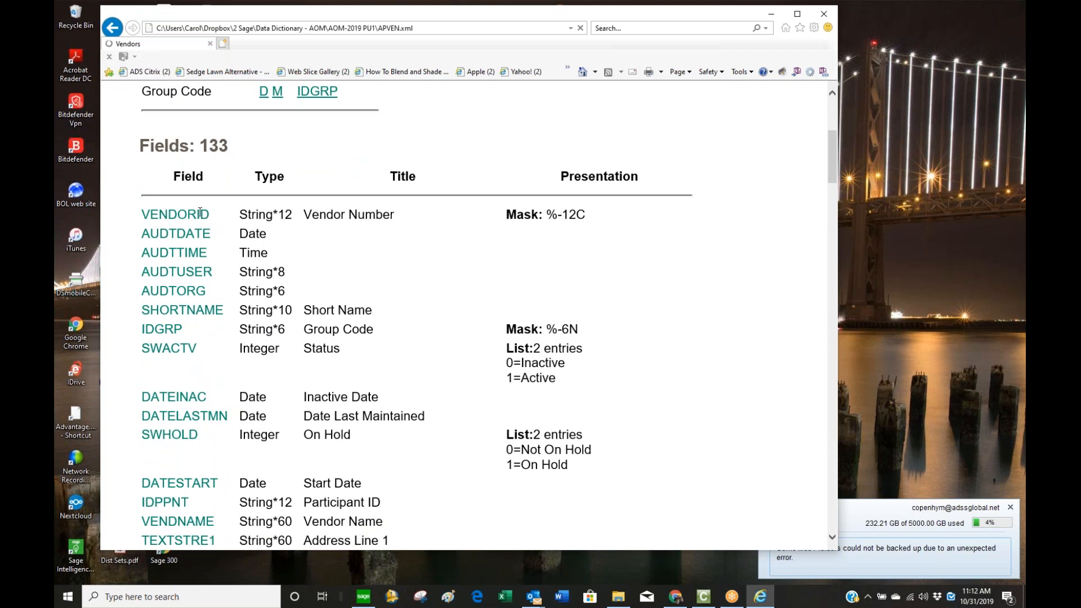
{"action": "scroll", "coordinate": [221, 249], "scroll_direction": "down", "scroll_amount": 3}
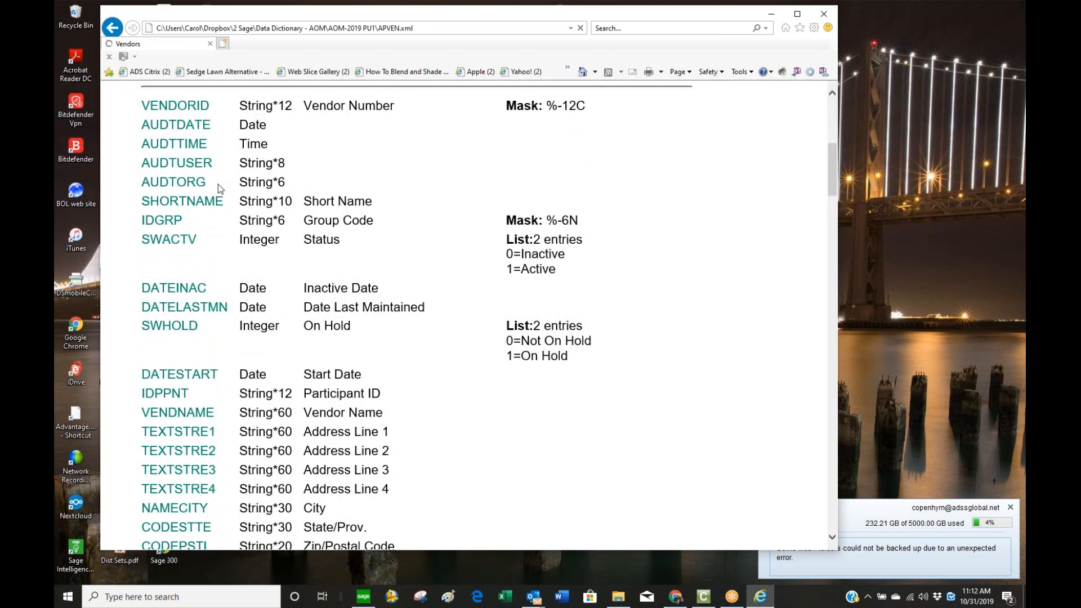
{"action": "scroll", "coordinate": [264, 397], "scroll_direction": "down", "scroll_amount": 6}
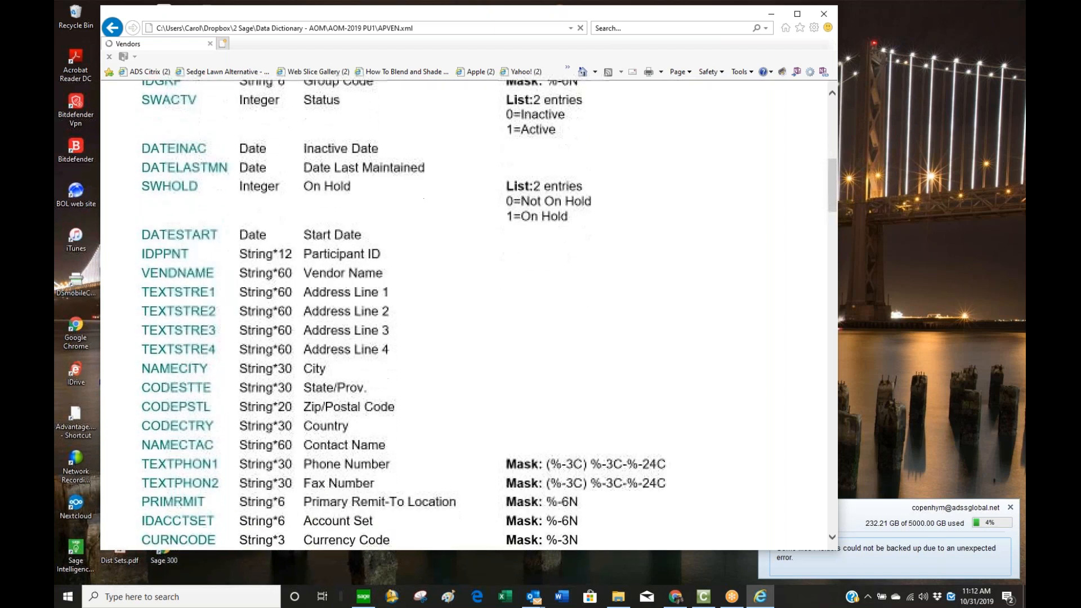
{"action": "scroll", "coordinate": [404, 314], "scroll_direction": "down", "scroll_amount": 2}
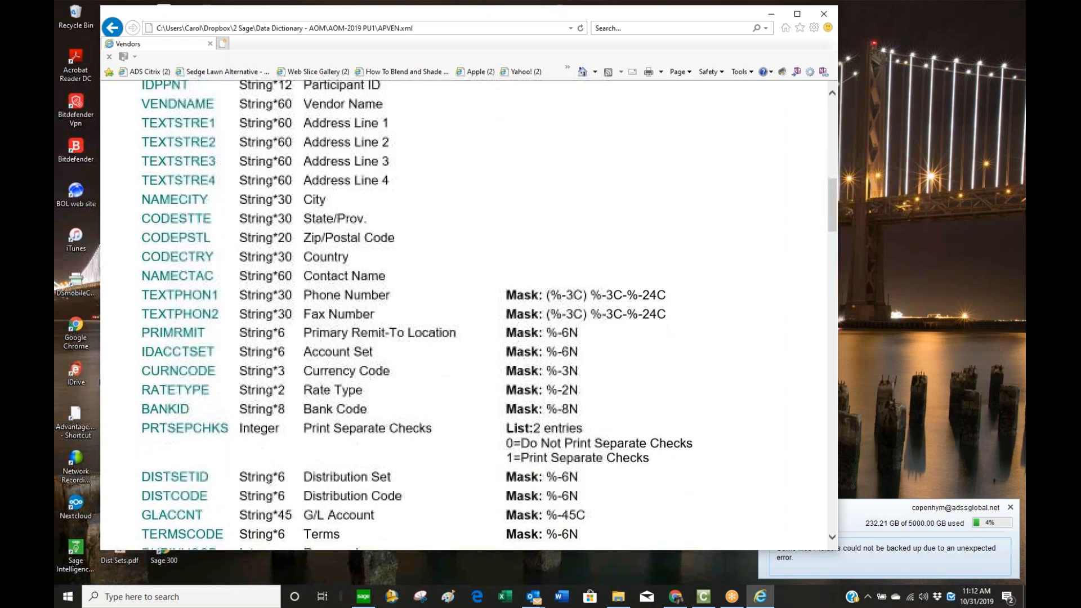
{"action": "scroll", "coordinate": [403, 314], "scroll_direction": "up", "scroll_amount": 9}
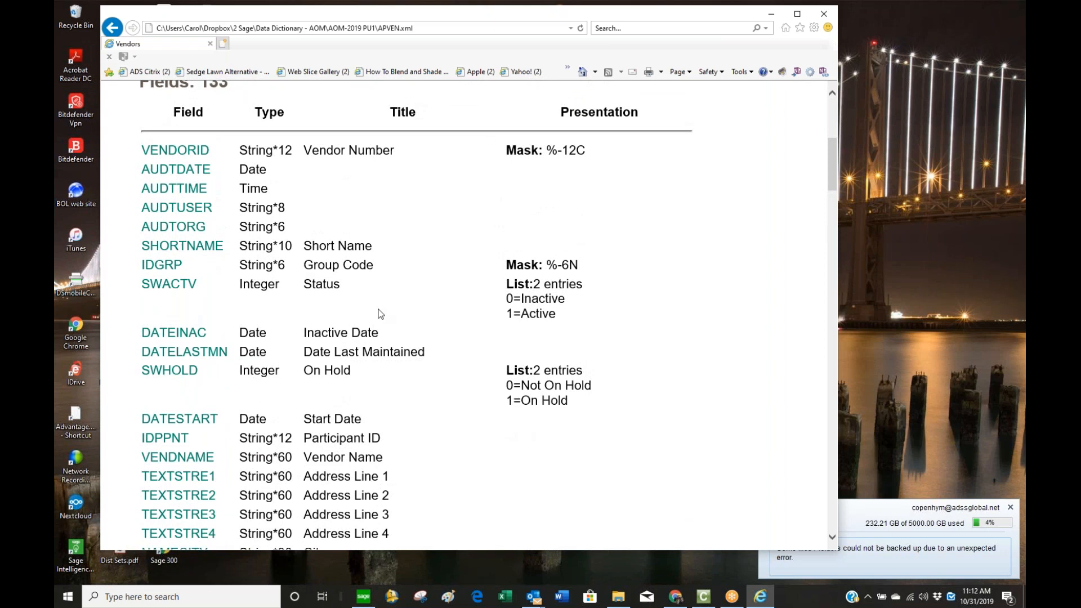
- Highlight the VENDNAME field name and after it the IDGRP field name in the Vendors fields list
{"action": "scroll", "coordinate": [407, 401], "scroll_direction": "down", "scroll_amount": 1}
{"action": "left_click_drag", "start_coordinate": [215, 424], "coordinate": [145, 423]}
{"action": "left_click", "coordinate": [222, 425]}
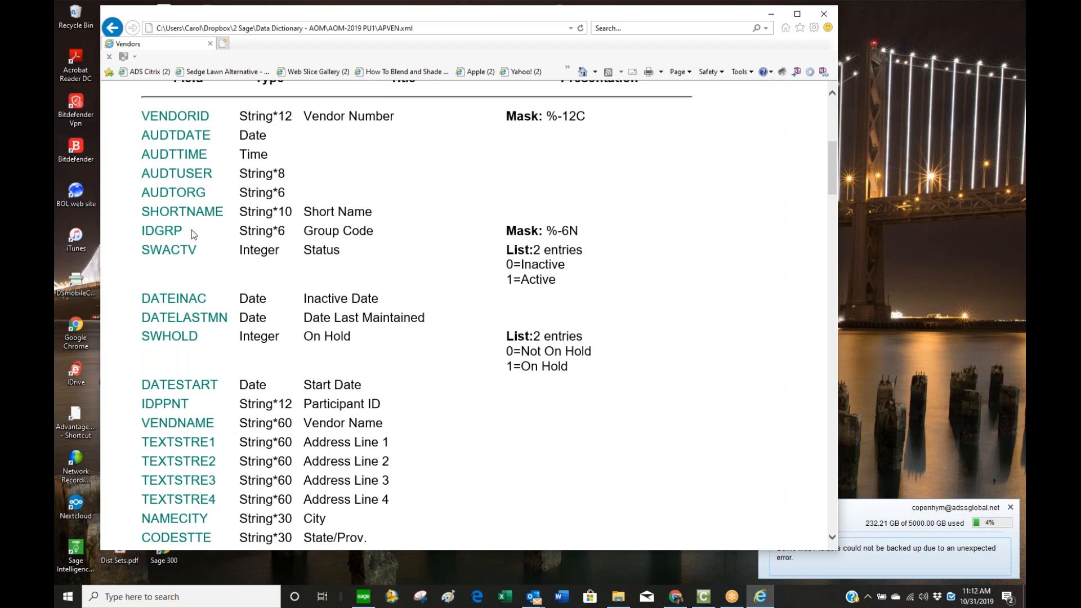
{"action": "left_click_drag", "start_coordinate": [186, 230], "coordinate": [140, 232]}
- Examine the types, titles and presentation values of the Vendors fields, including status, address, contact, account set and duplicate code fields
{"action": "scroll", "coordinate": [369, 415], "scroll_direction": "down", "scroll_amount": 3}
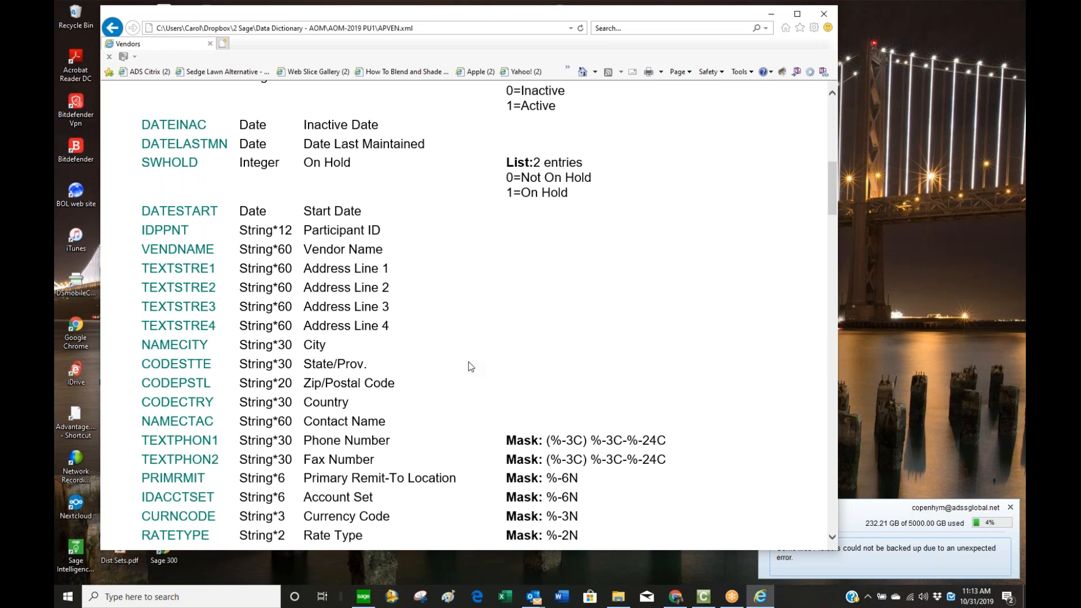
{"action": "scroll", "coordinate": [469, 363], "scroll_direction": "down", "scroll_amount": 3}
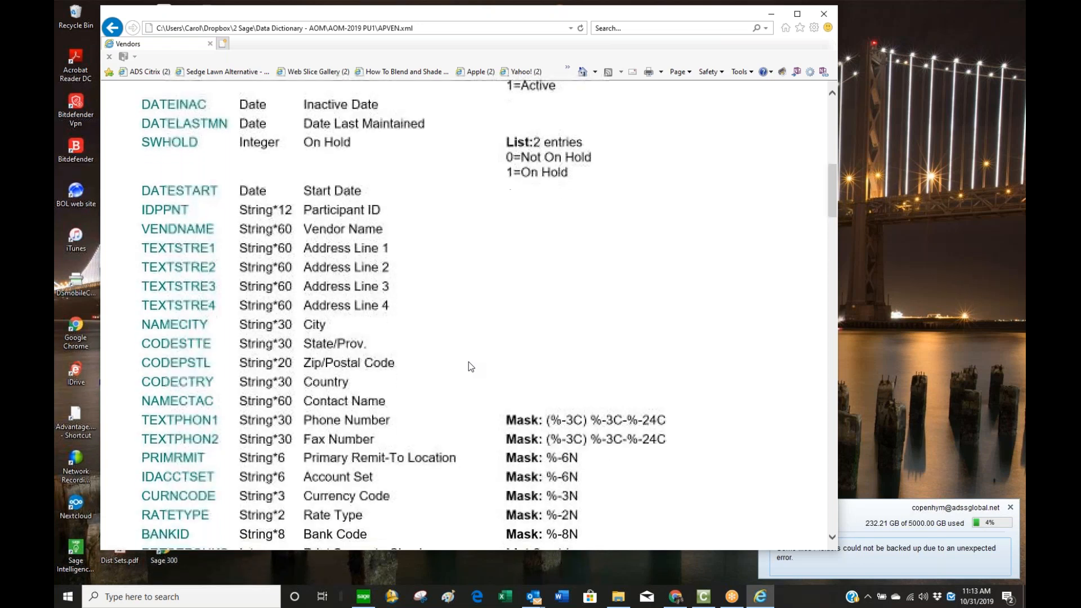
{"action": "scroll", "coordinate": [469, 366], "scroll_direction": "down", "scroll_amount": 2}
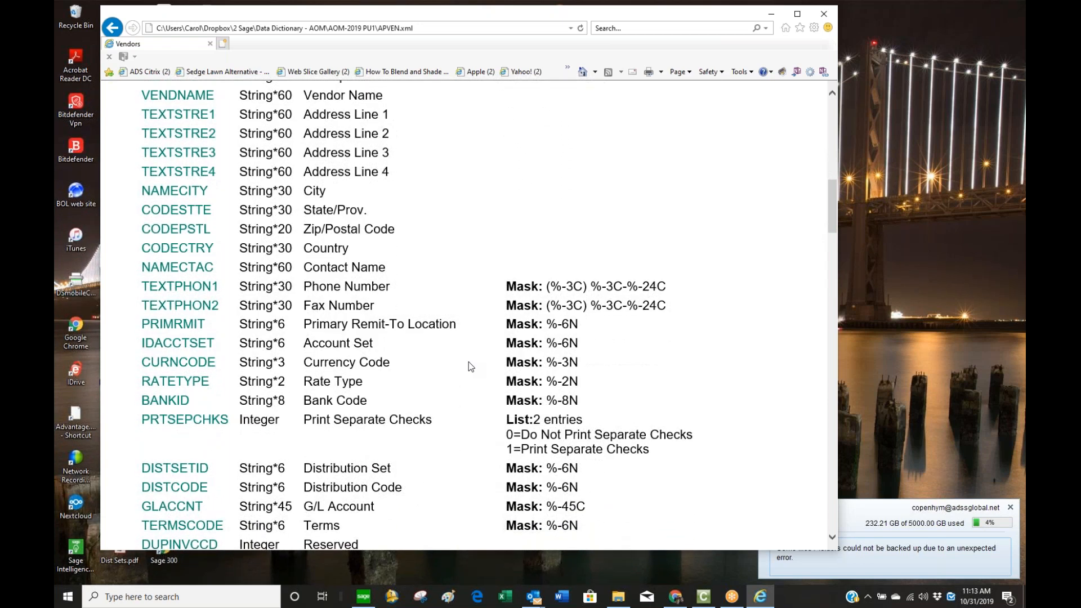
{"action": "scroll", "coordinate": [468, 366], "scroll_direction": "down", "scroll_amount": 2}
{"action": "scroll", "coordinate": [469, 361], "scroll_direction": "down", "scroll_amount": 2}
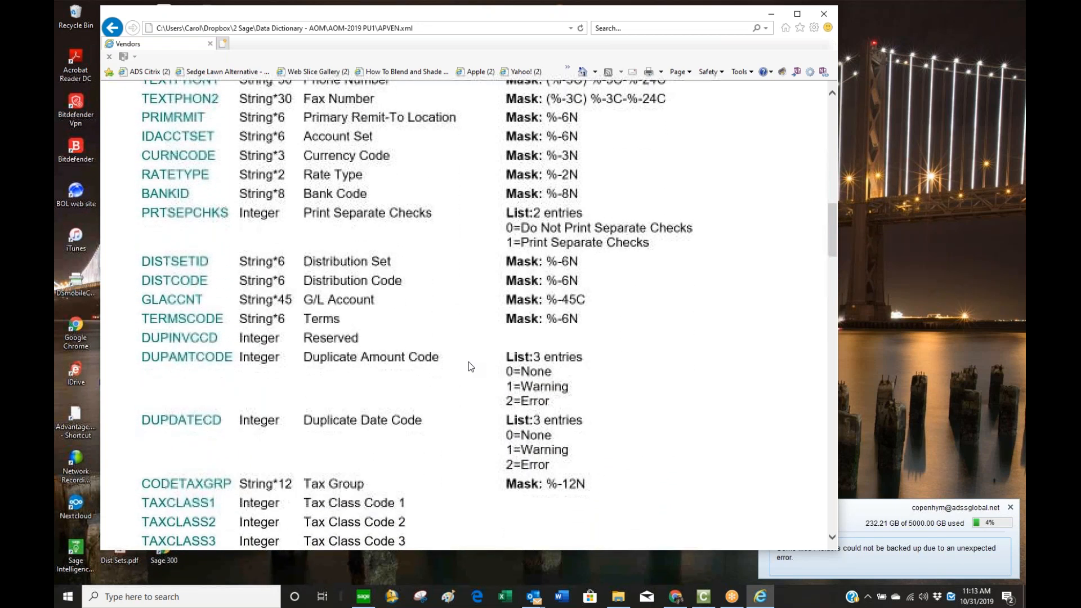
{"action": "scroll", "coordinate": [468, 361], "scroll_direction": "up", "scroll_amount": 11}
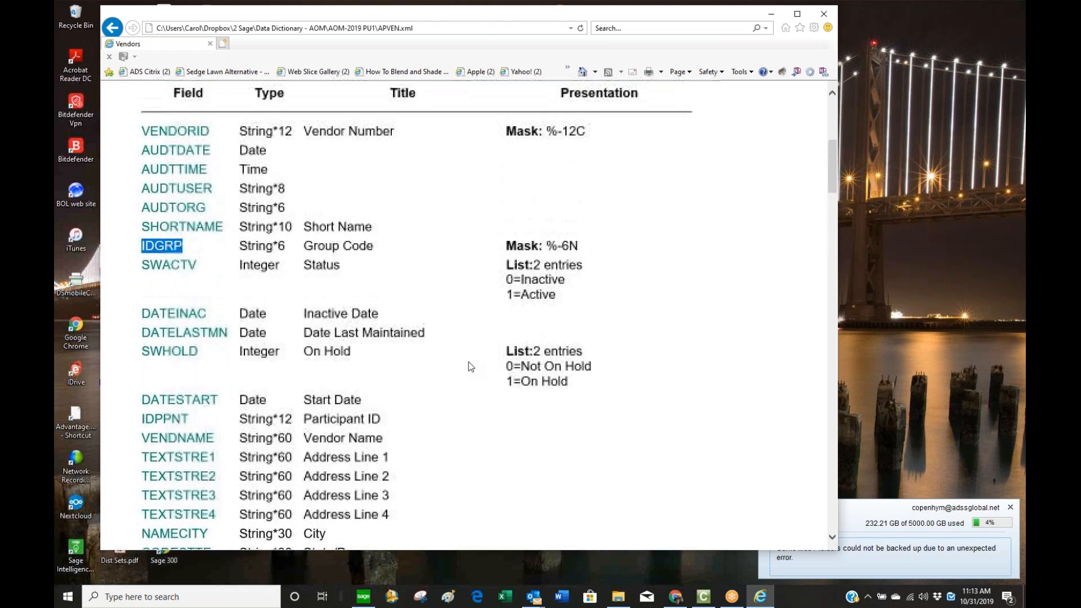
{"action": "left_click", "coordinate": [195, 260]}
{"action": "scroll", "coordinate": [240, 384], "scroll_direction": "down", "scroll_amount": 2}
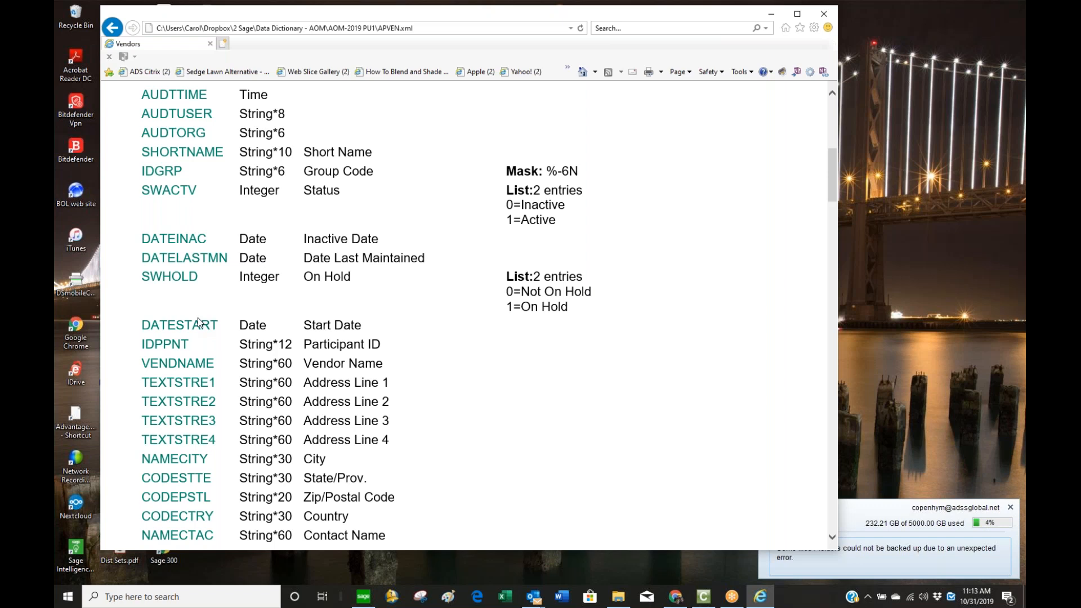
{"action": "scroll", "coordinate": [310, 252], "scroll_direction": "down", "scroll_amount": 1}
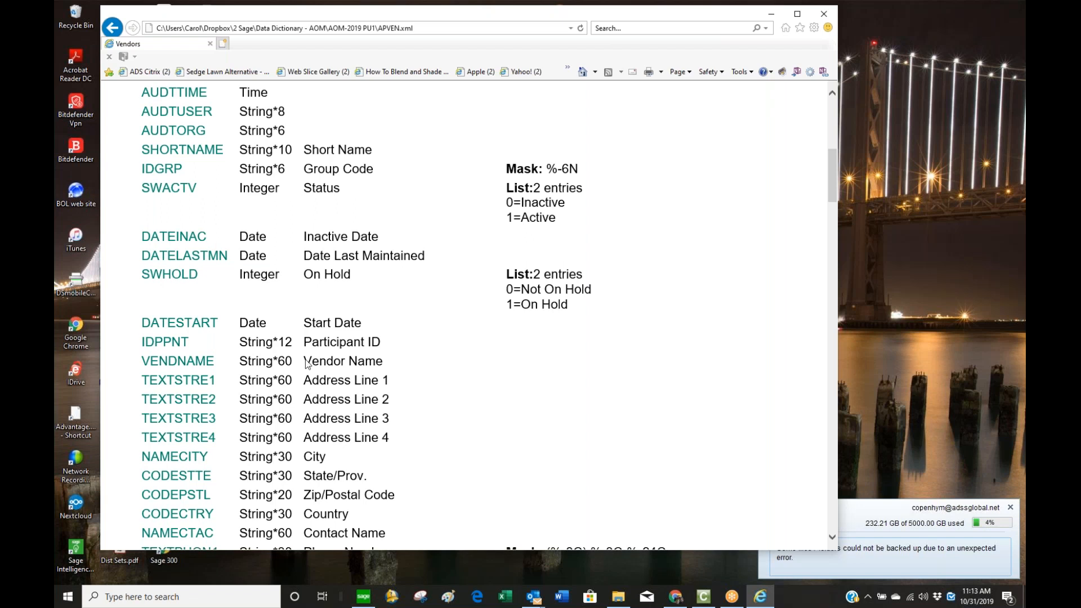
{"action": "scroll", "coordinate": [471, 475], "scroll_direction": "down", "scroll_amount": 1}
{"action": "scroll", "coordinate": [470, 475], "scroll_direction": "down", "scroll_amount": 1}
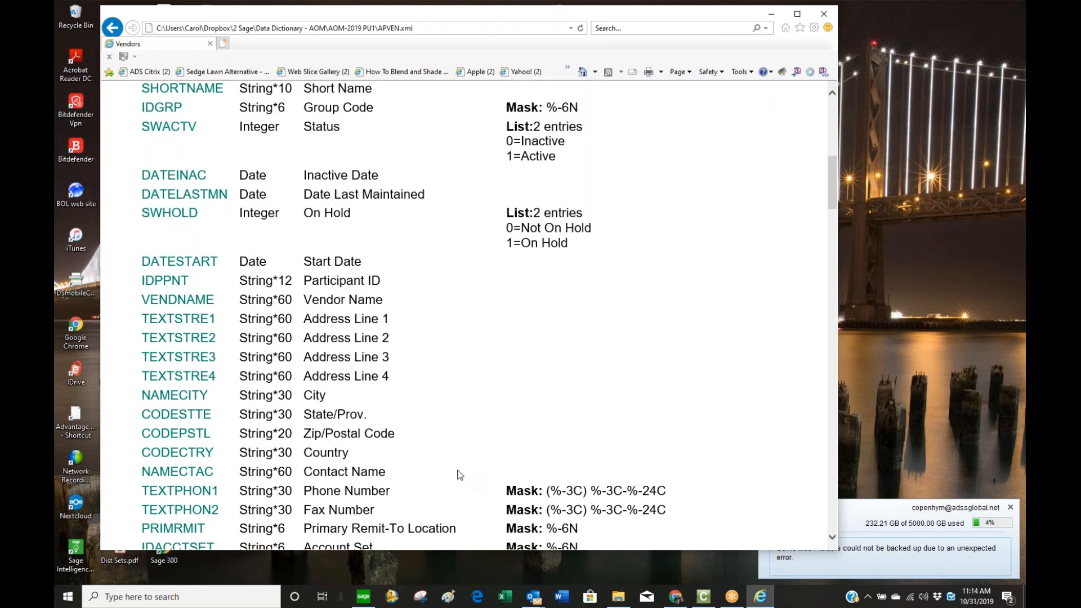
{"action": "scroll", "coordinate": [449, 460], "scroll_direction": "down", "scroll_amount": 3}
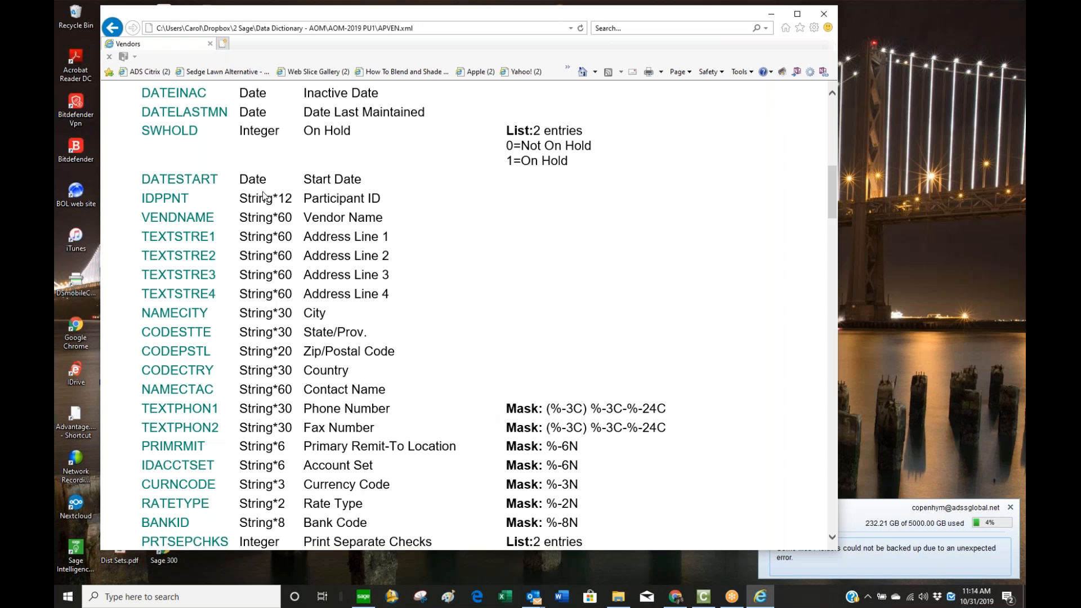
{"action": "scroll", "coordinate": [427, 194], "scroll_direction": "up", "scroll_amount": 3}
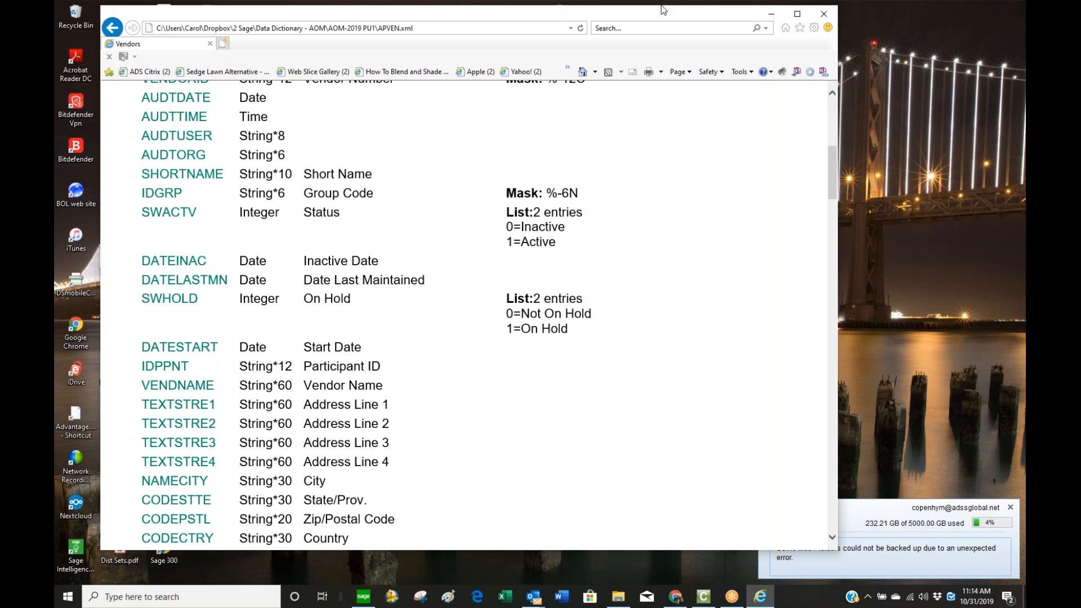
- Minimize the data dictionary browser and open the License Manager from Intelligence Reporting in Sage 300
{"action": "left_click_drag", "start_coordinate": [632, 16], "coordinate": [740, 29]}
{"action": "left_click", "coordinate": [878, 27]}
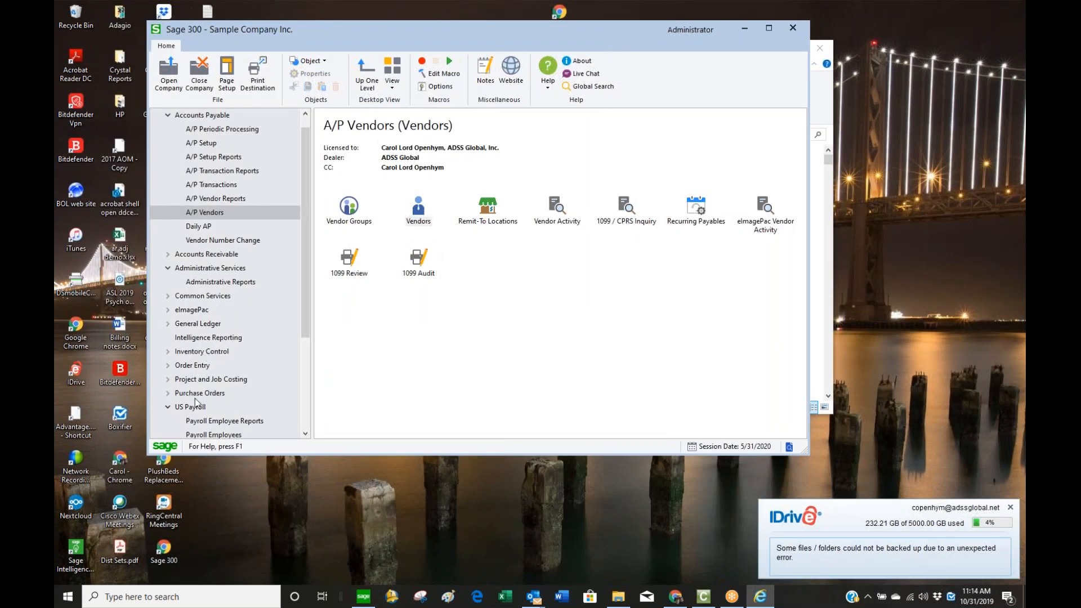
{"action": "left_click", "coordinate": [211, 338]}
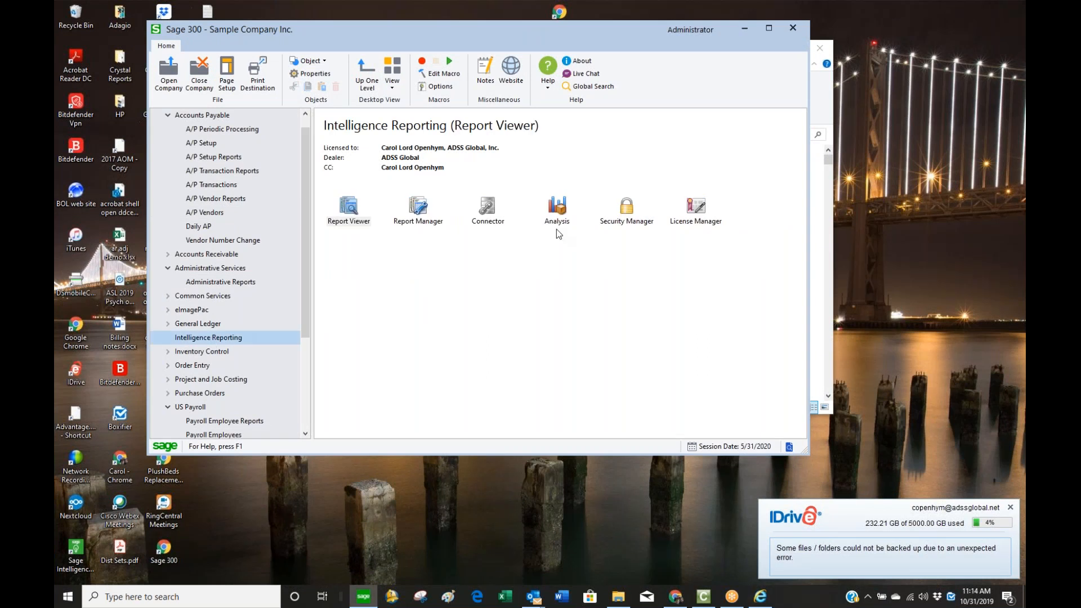
{"action": "double_click", "coordinate": [692, 209]}
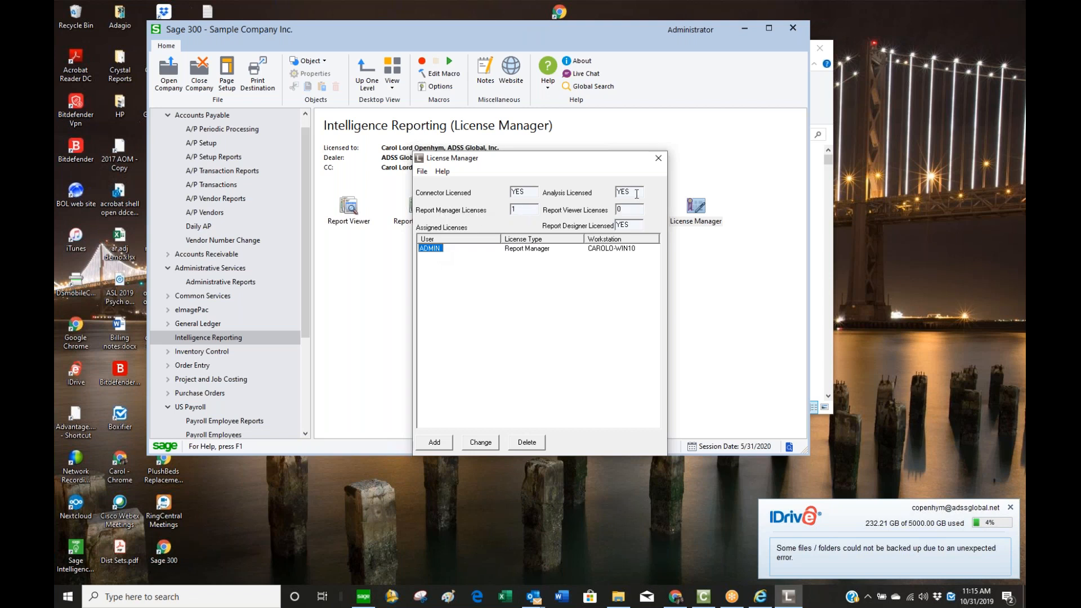
- Review the Report Designer Licensed and Report Manager Licenses entries in the License Manager
{"action": "left_click_drag", "start_coordinate": [633, 225], "coordinate": [604, 224]}
{"action": "left_click_drag", "start_coordinate": [509, 162], "coordinate": [510, 140]}
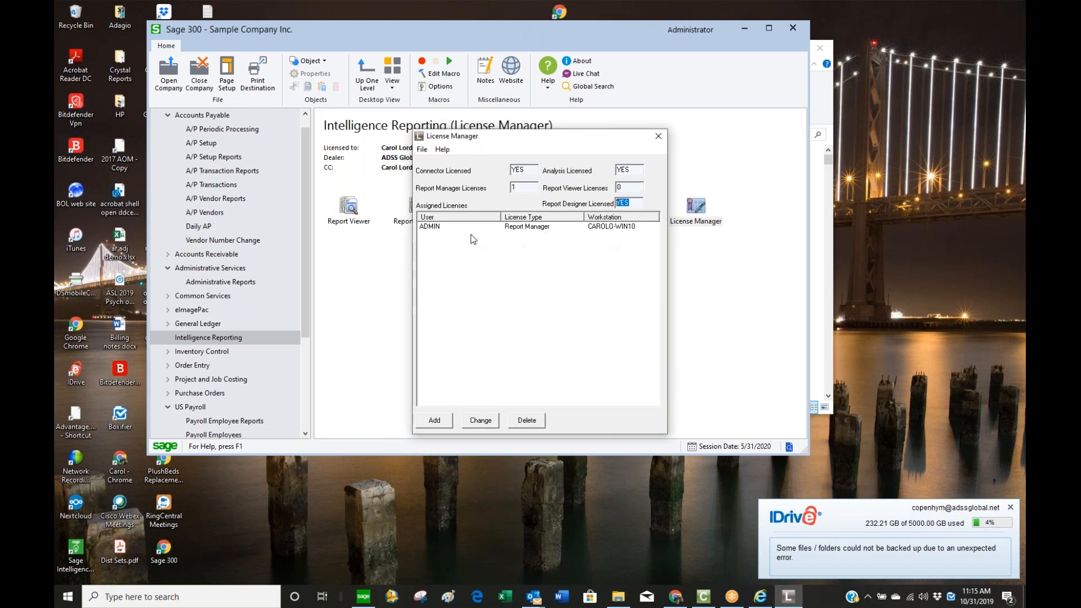
{"action": "left_click", "coordinate": [516, 189]}
{"action": "left_click_drag", "start_coordinate": [516, 191], "coordinate": [503, 196]}
- Delete the Report Manager license assigned to the ADMIN user
{"action": "left_click", "coordinate": [443, 231]}
{"action": "left_click_drag", "start_coordinate": [600, 140], "coordinate": [599, 118]}
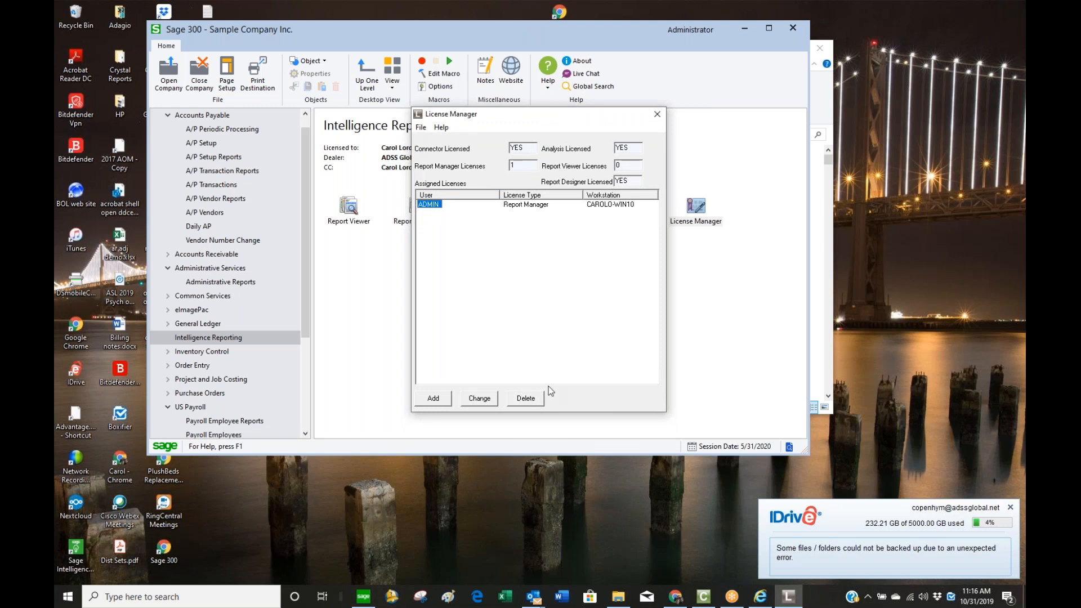
{"action": "left_click", "coordinate": [530, 399]}
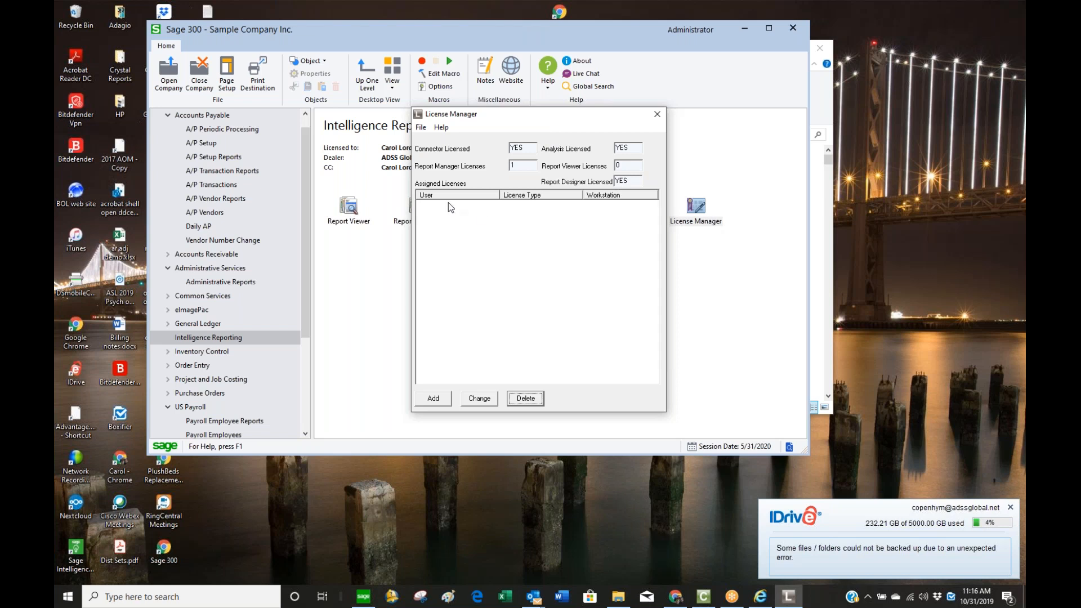
- Close and reopen the License Manager to check its Assigned Licenses list, and close it again
{"action": "left_click", "coordinate": [659, 117]}
{"action": "left_click", "coordinate": [417, 210]}
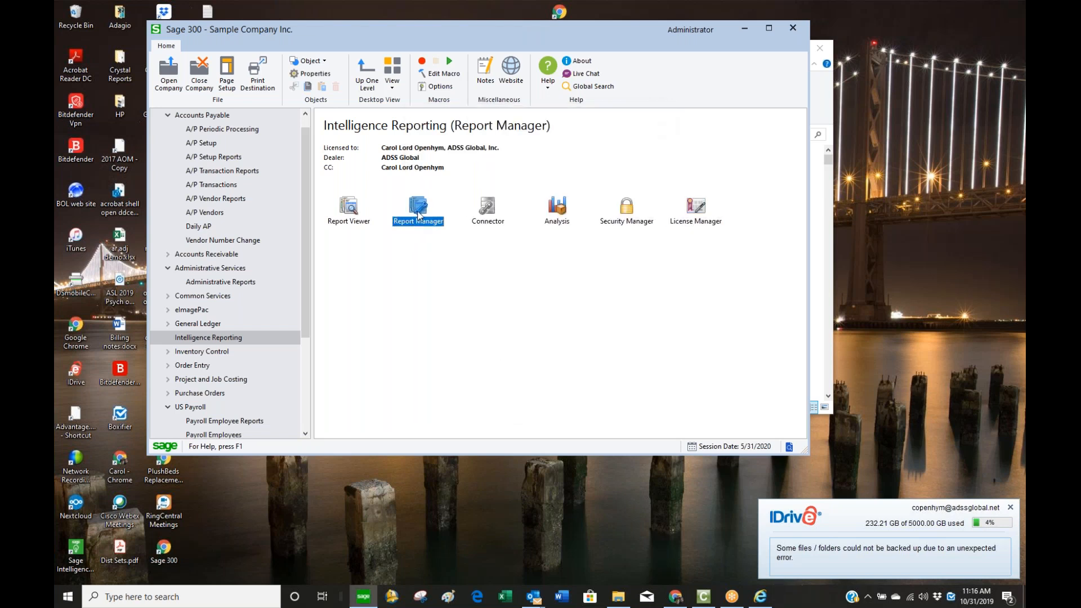
{"action": "double_click", "coordinate": [701, 206]}
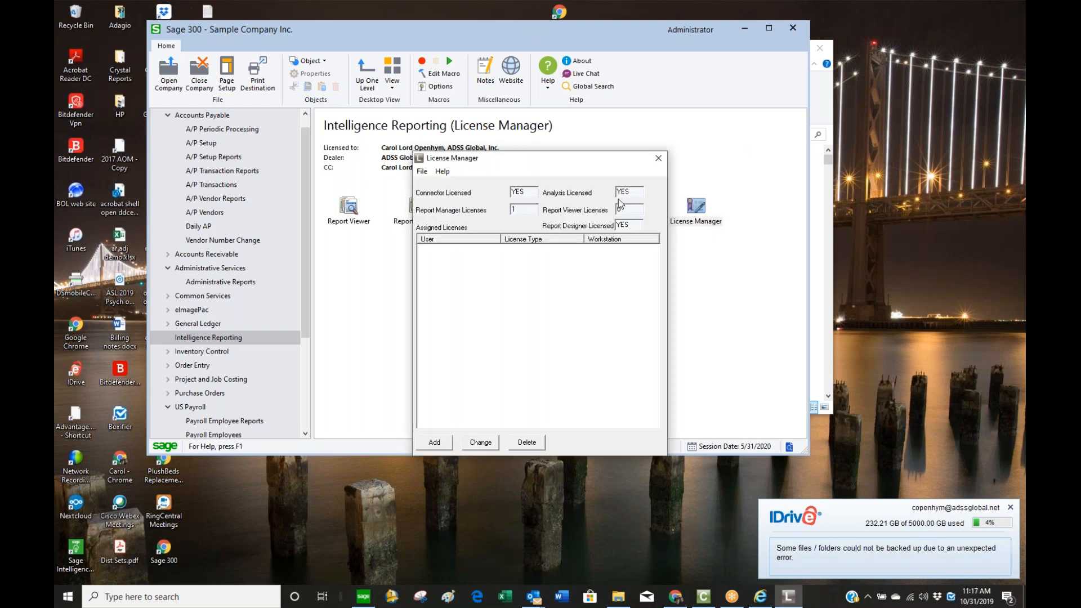
{"action": "left_click", "coordinate": [658, 157]}
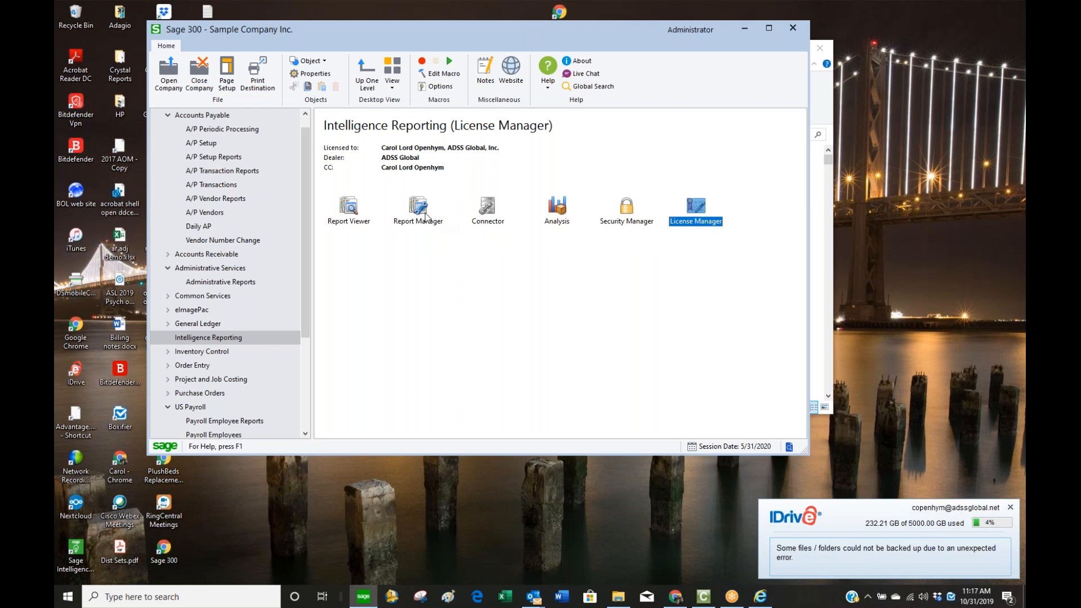
- Open the Intelligence Reporting Connector and expand the Enterprise node to list its database drivers
{"action": "double_click", "coordinate": [487, 222]}
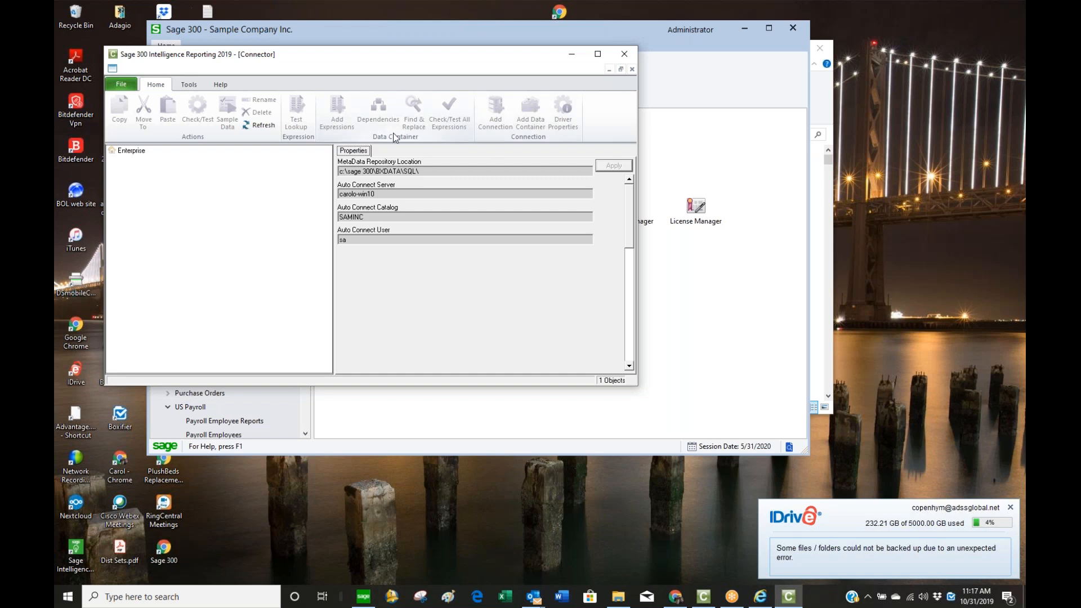
{"action": "double_click", "coordinate": [145, 153]}
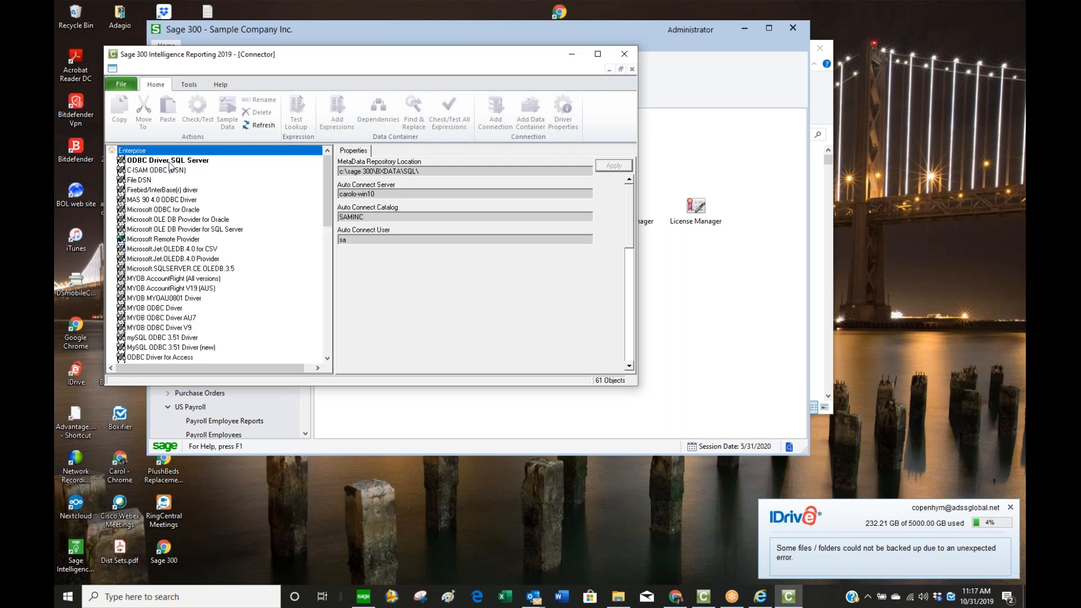
- Expand the ODBC Driver SQL Server node and review the properties of its Sage Accpac Auto Connect and Consolidation connections
{"action": "double_click", "coordinate": [179, 161]}
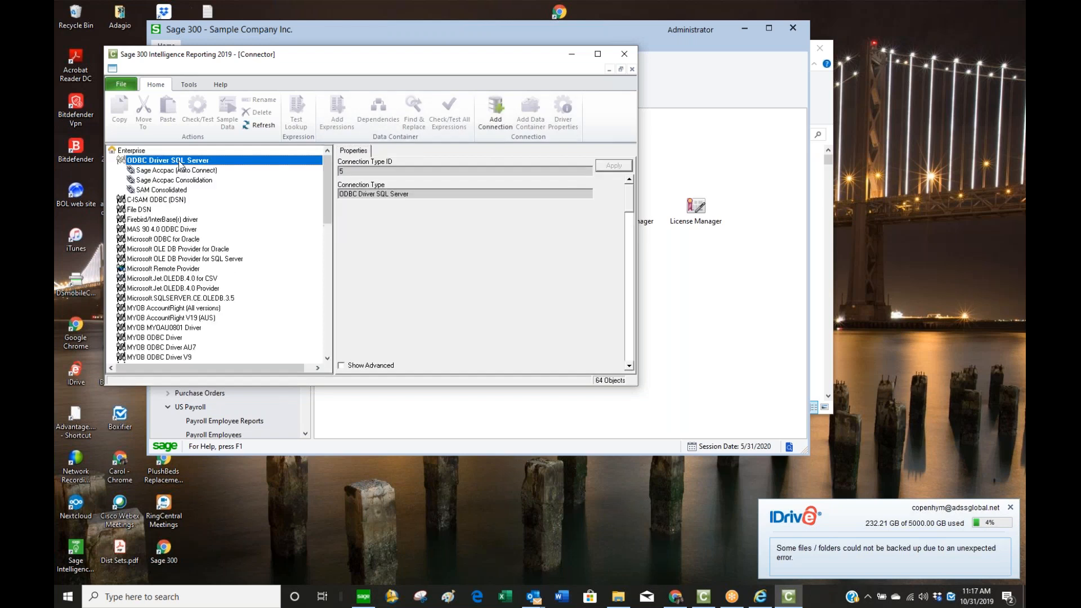
{"action": "left_click", "coordinate": [201, 181]}
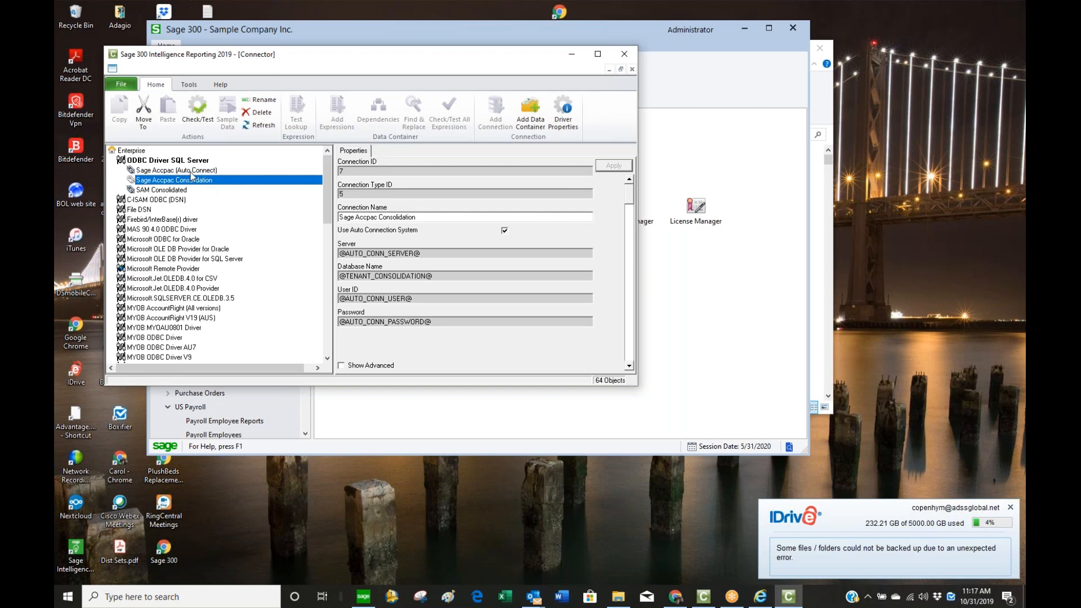
{"action": "left_click", "coordinate": [178, 172]}
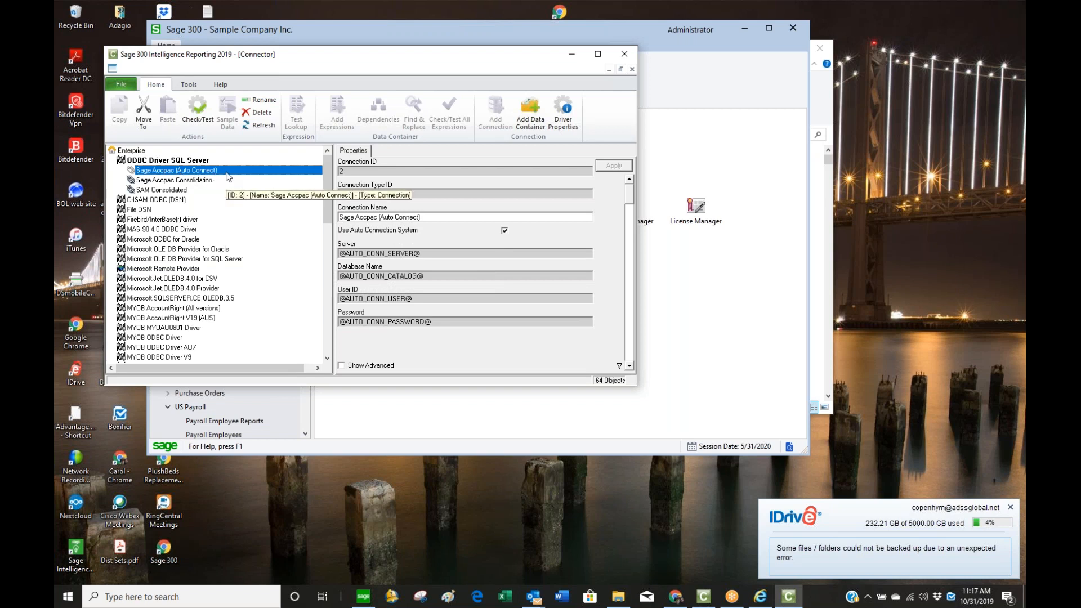
{"action": "left_click", "coordinate": [207, 180]}
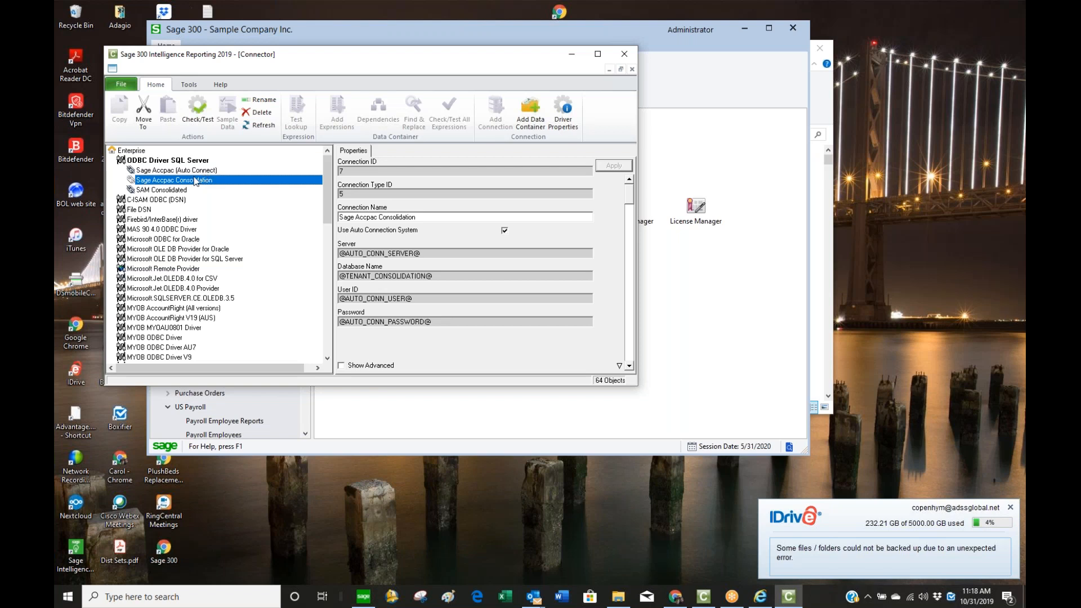
- Start adding a single-table data container to the Sage Accpac Consolidation connection, using SAMINC data and reusing that selection for the session
{"action": "right_click", "coordinate": [185, 181]}
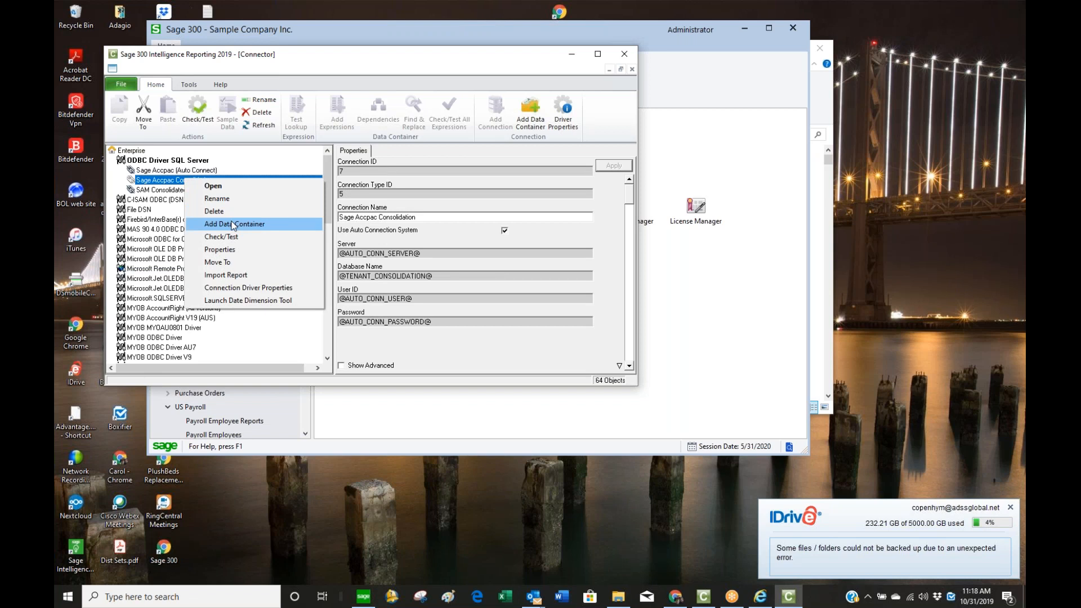
{"action": "left_click", "coordinate": [233, 224]}
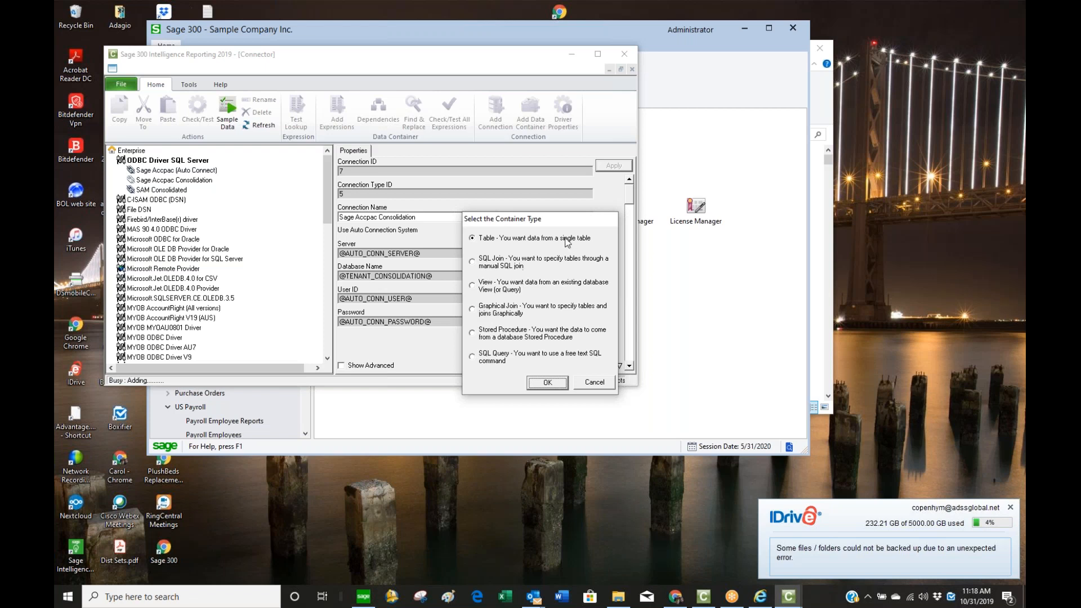
{"action": "left_click", "coordinate": [554, 385]}
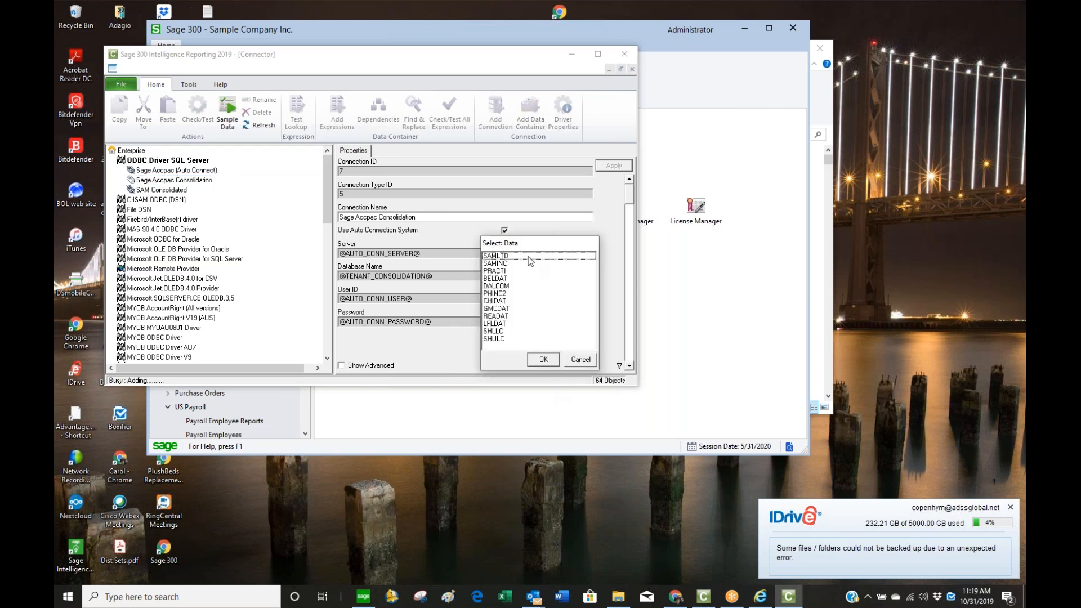
{"action": "left_click", "coordinate": [512, 263]}
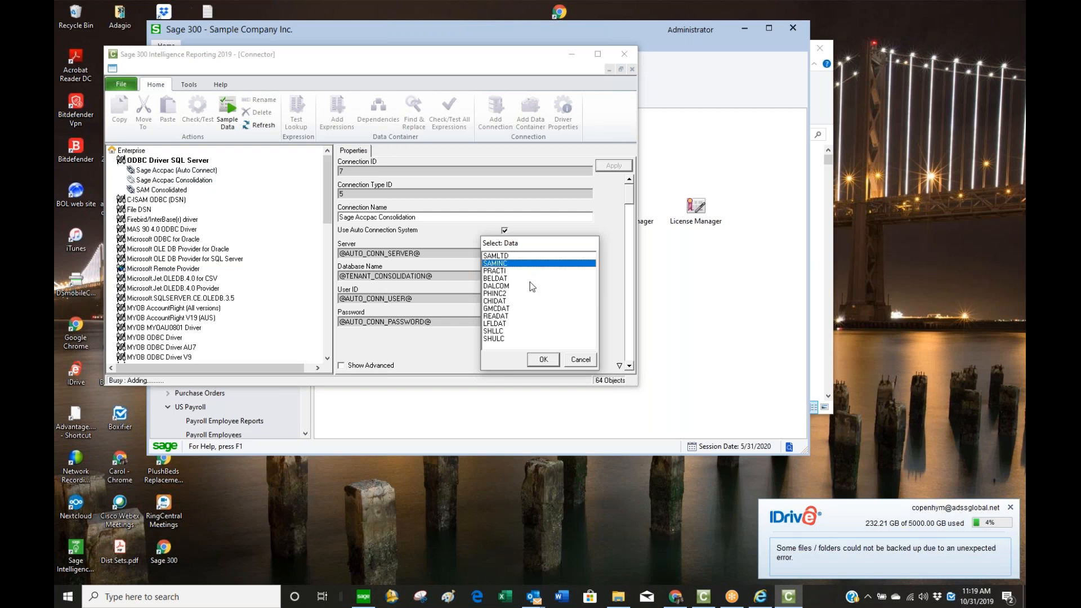
{"action": "left_click", "coordinate": [544, 359]}
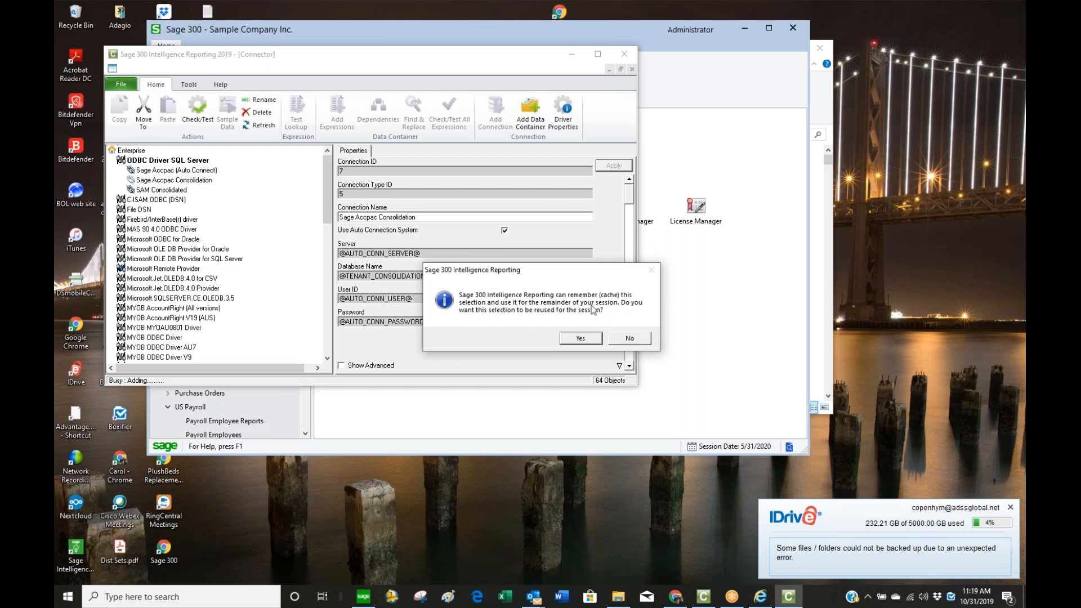
{"action": "left_click", "coordinate": [589, 340]}
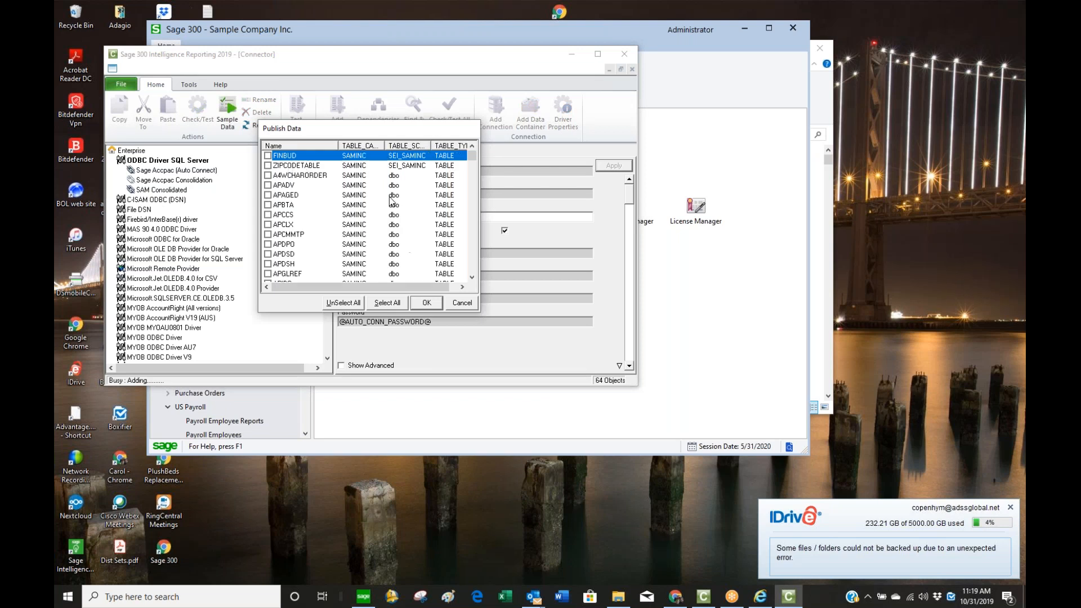
- Check the Vendors table's name and file name in the data dictionary page, and return to the Connector
{"action": "left_click_drag", "start_coordinate": [1080, 58], "coordinate": [412, 54]}
{"action": "scroll", "coordinate": [419, 165], "scroll_direction": "up", "scroll_amount": 6}
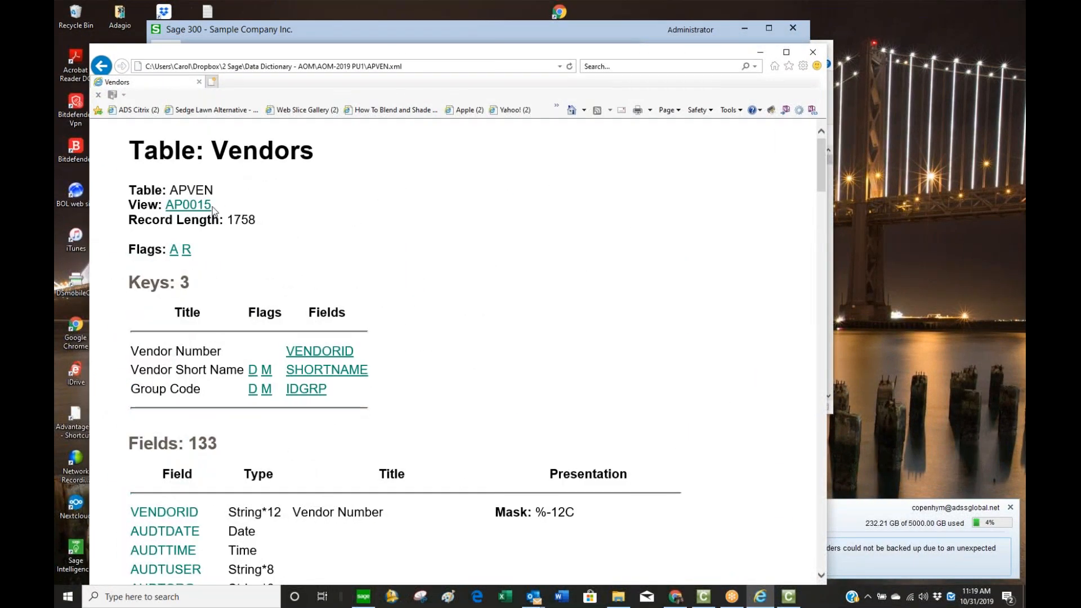
{"action": "left_click_drag", "start_coordinate": [170, 191], "coordinate": [223, 186]}
{"action": "left_click", "coordinate": [406, 66]}
{"action": "left_click_drag", "start_coordinate": [406, 66], "coordinate": [367, 71]}
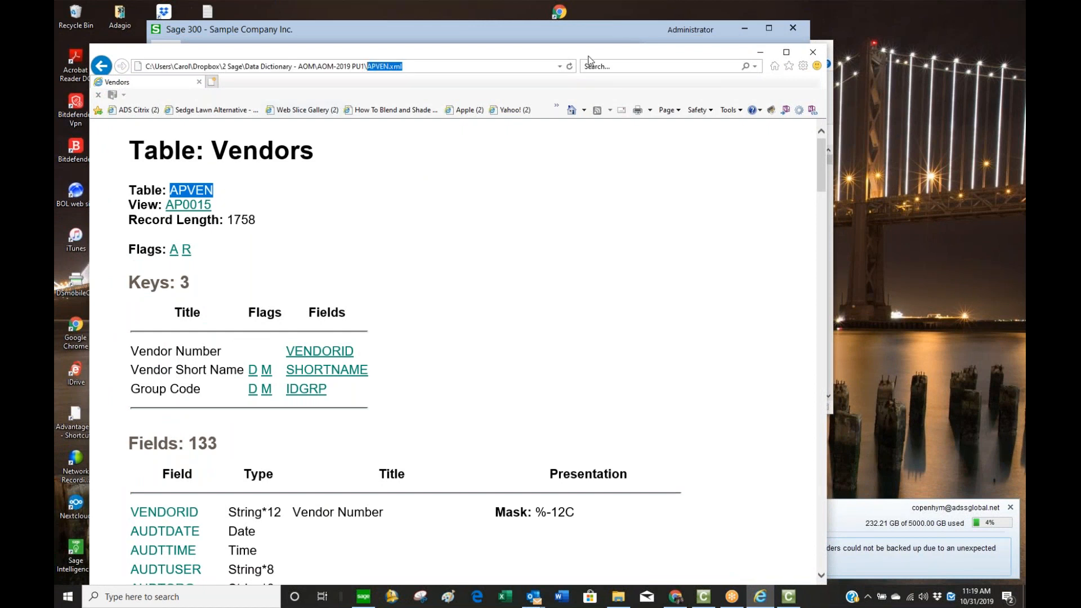
{"action": "left_click_drag", "start_coordinate": [689, 52], "coordinate": [1080, 34]}
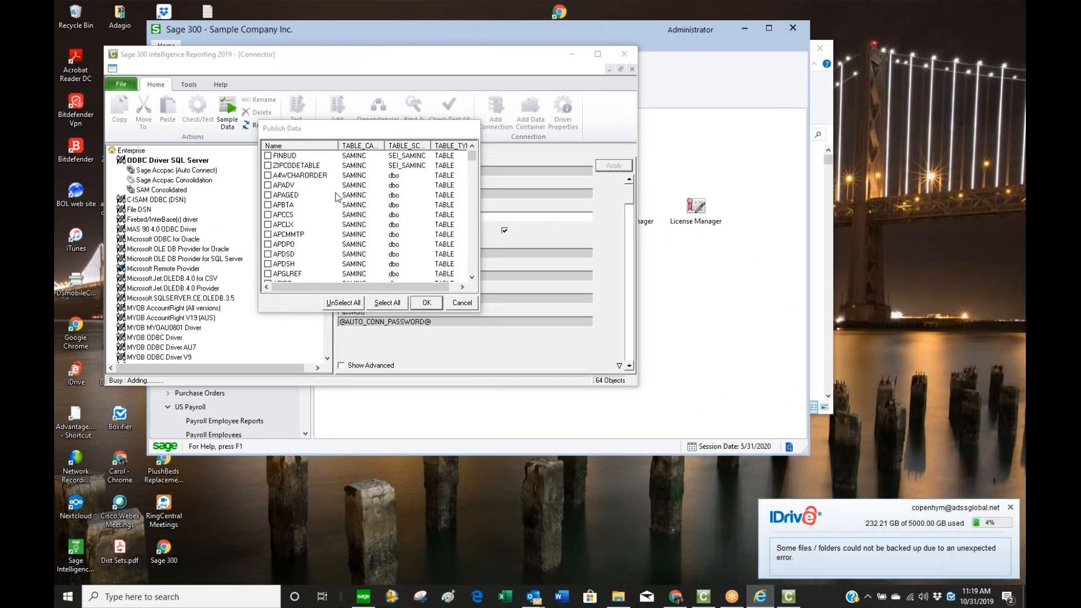
- Find the APVEN table in the Publish Data list and publish it as the data container
{"action": "left_click", "coordinate": [290, 206]}
{"action": "key", "text": "Page_Down"}
{"action": "key", "text": "Page_Down"}
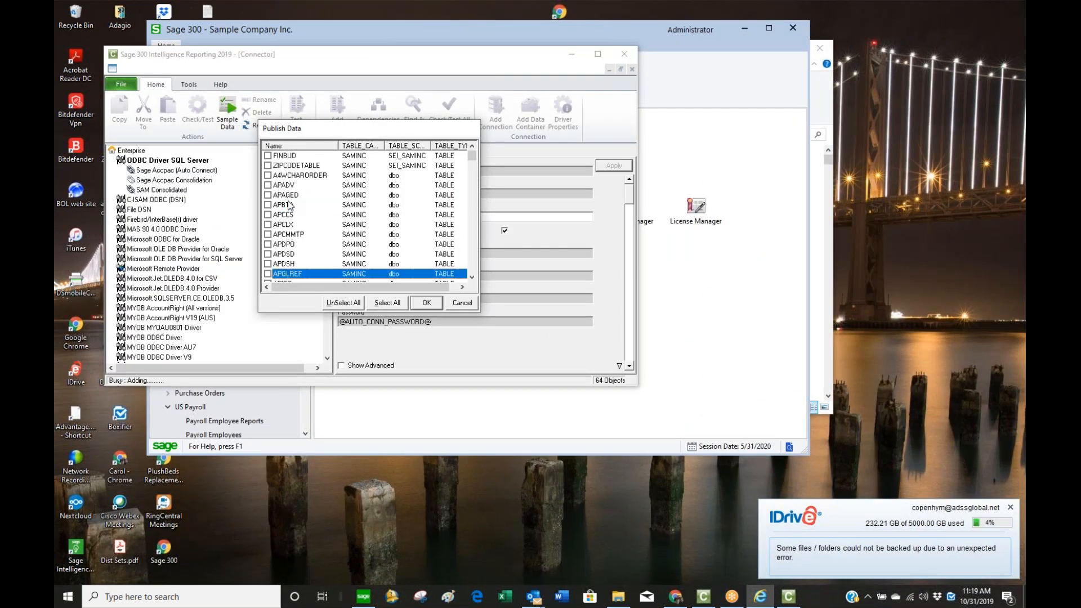
{"action": "key", "text": "Page_Down"}
{"action": "key", "text": "Page_Down"}
{"action": "key", "text": "Page_Down"}
{"action": "key", "text": "Page_Down"}
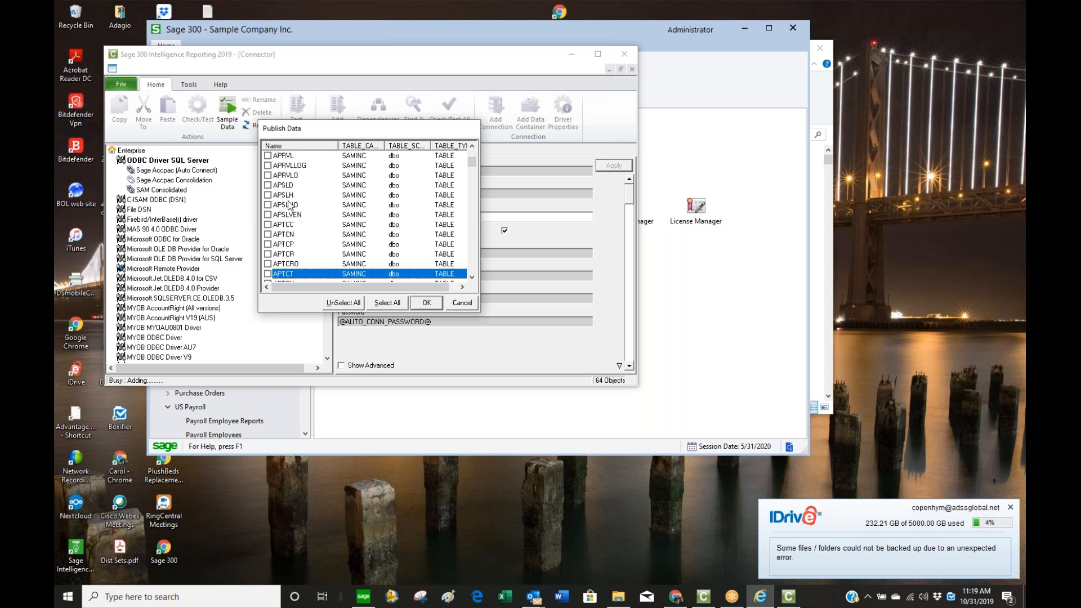
{"action": "key", "text": "Down"}
{"action": "key", "text": "Down"}
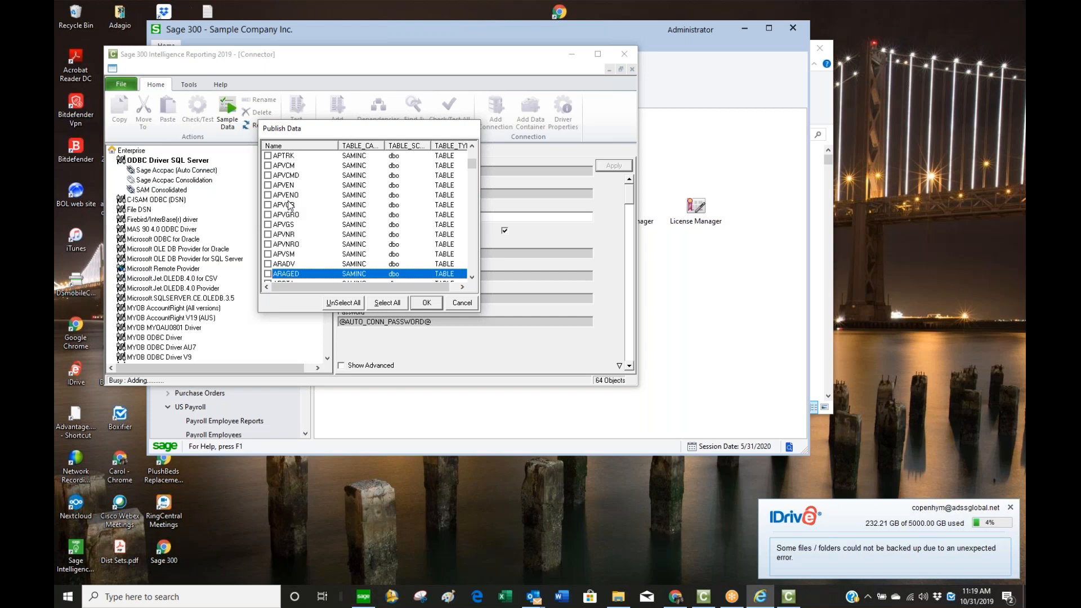
{"action": "left_click", "coordinate": [268, 185]}
{"action": "left_click", "coordinate": [426, 303]}
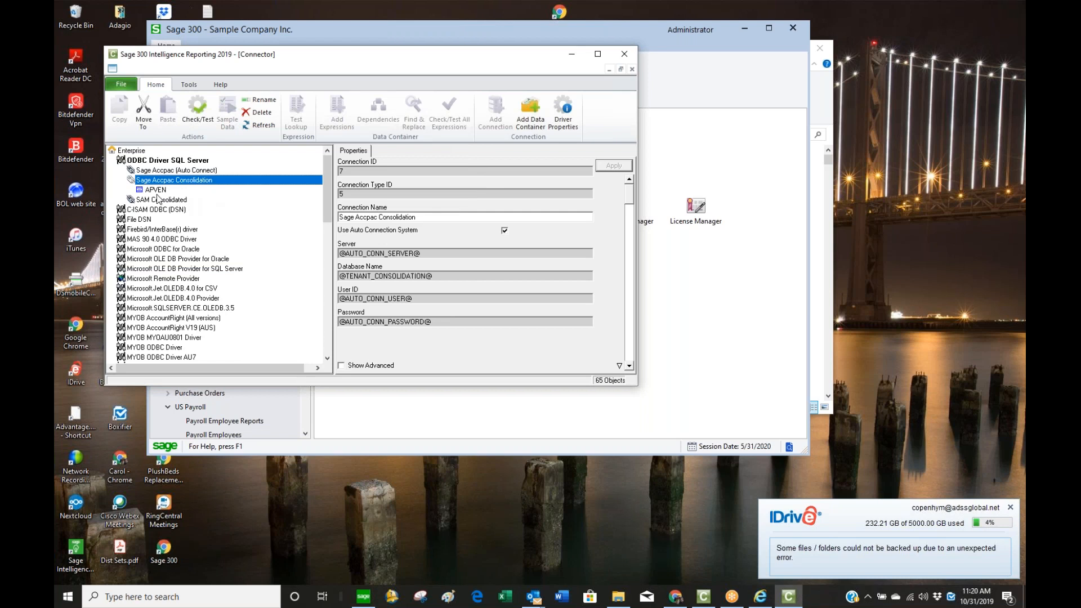
- Set the APVEN container's published name to "AP Vendor Table (APVEN Consolidated)" and apply the change
{"action": "left_click", "coordinate": [158, 192]}
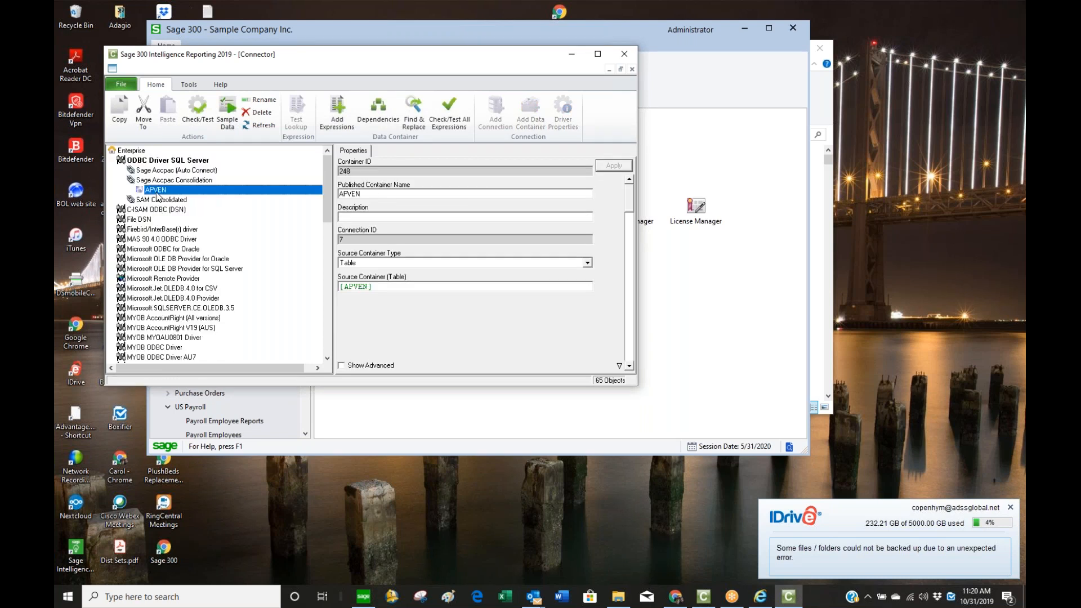
{"action": "left_click", "coordinate": [376, 195]}
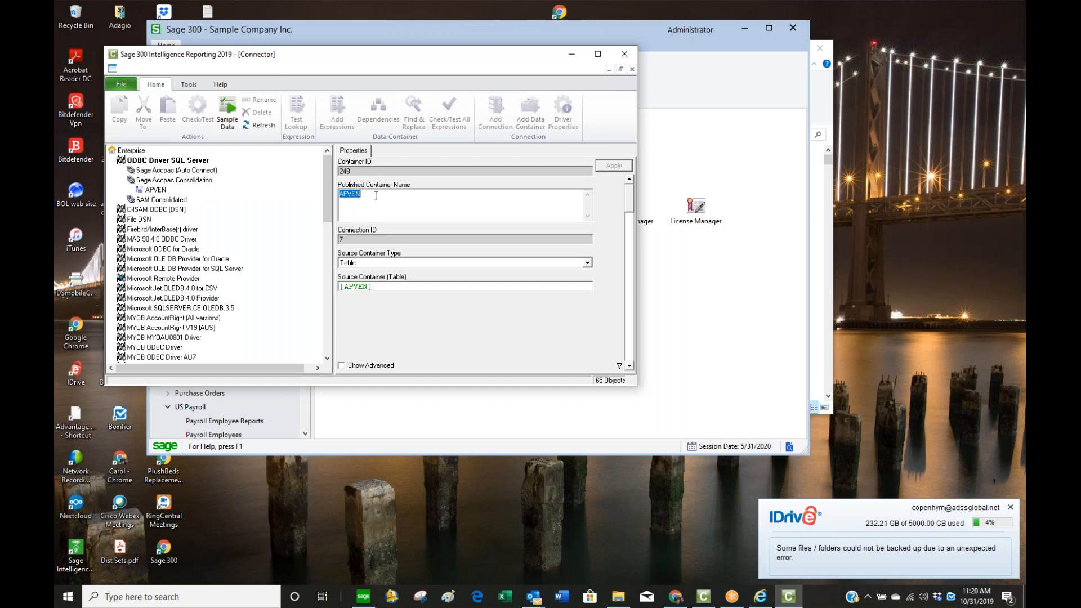
{"action": "type", "text": "AP Vendor Table (APVEN Consolidated)"}
{"action": "left_click", "coordinate": [608, 166]}
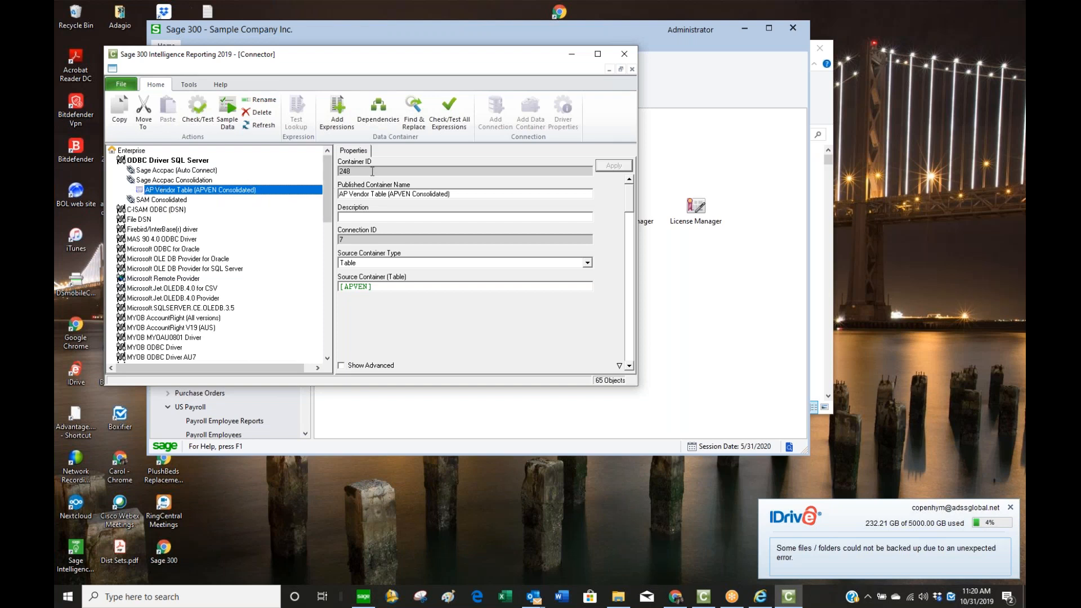
- Start adding data field expressions to the AP Vendor Table container, and choose the VENDORID and SWACTV fields
{"action": "right_click", "coordinate": [158, 192]}
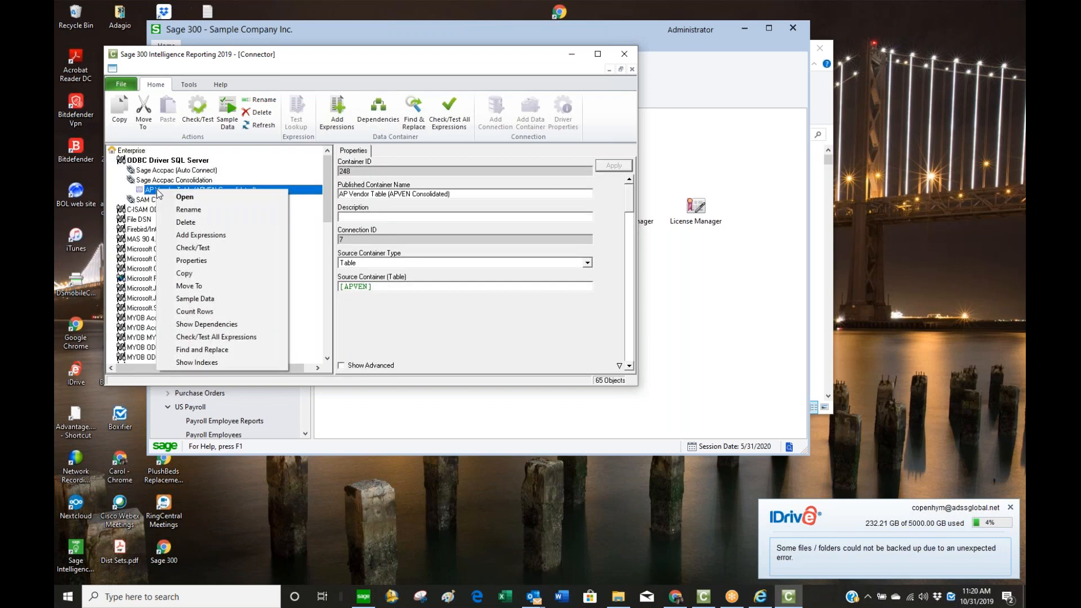
{"action": "left_click", "coordinate": [197, 236]}
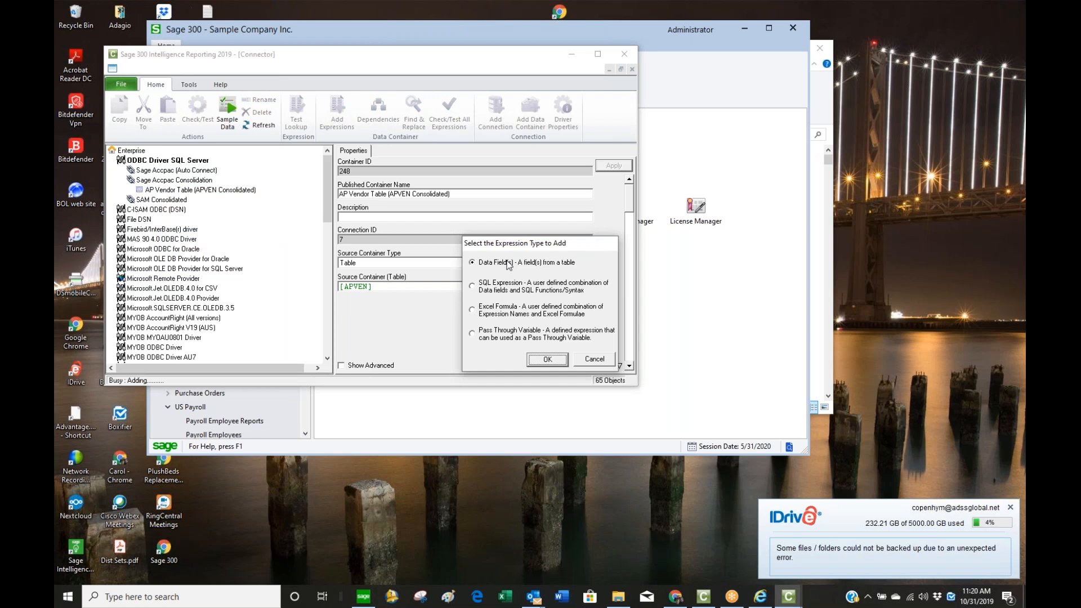
{"action": "left_click", "coordinate": [548, 359]}
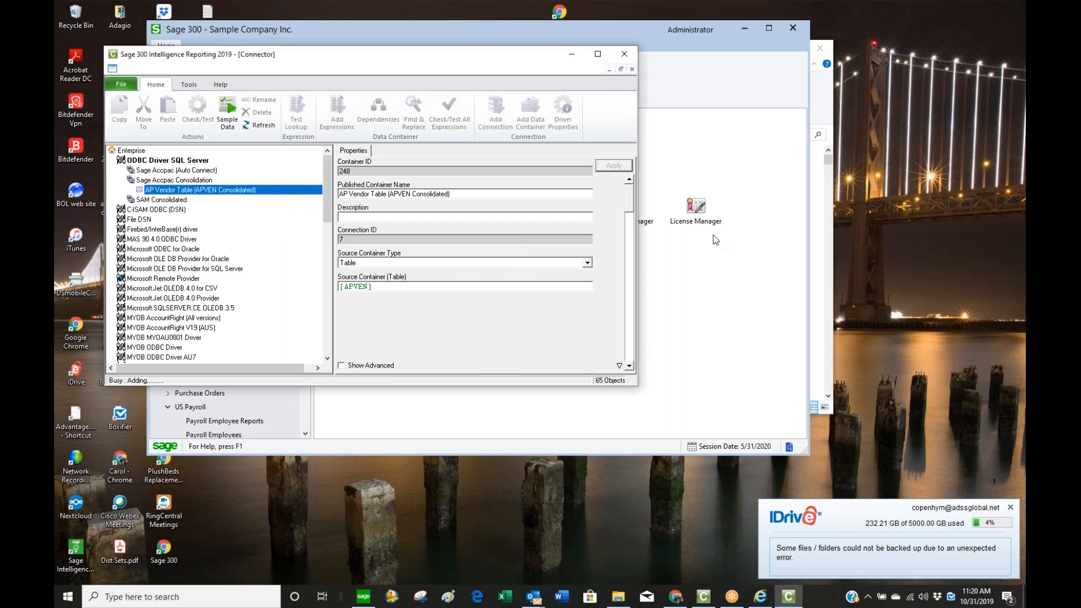
{"action": "left_click", "coordinate": [268, 156]}
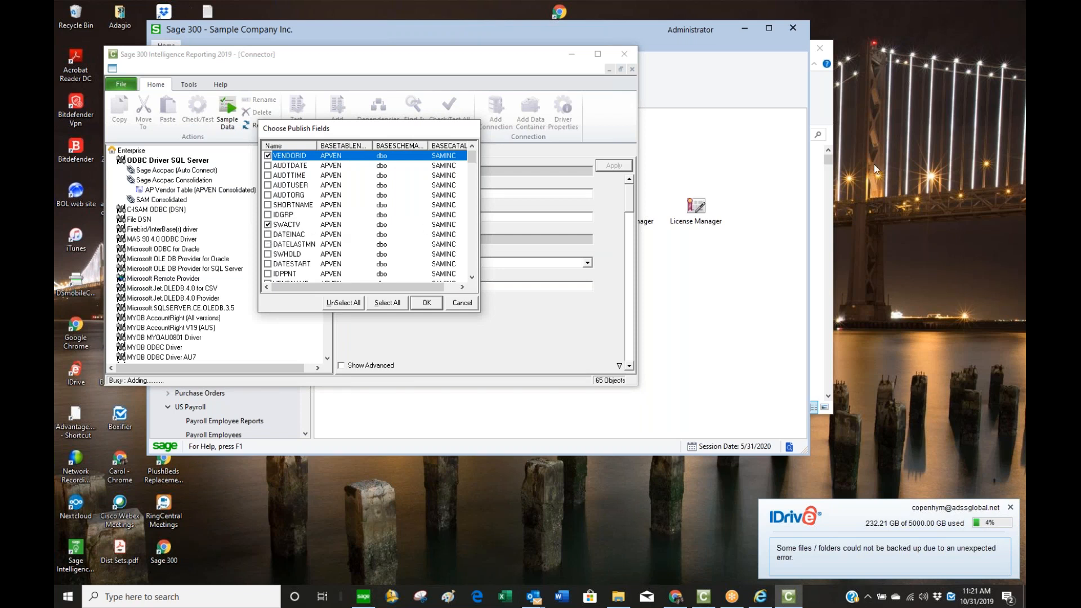
- Review the Vendors table's field titles in the data dictionary, and return to the publish fields list
{"action": "left_click_drag", "start_coordinate": [1025, 48], "coordinate": [396, 0]}
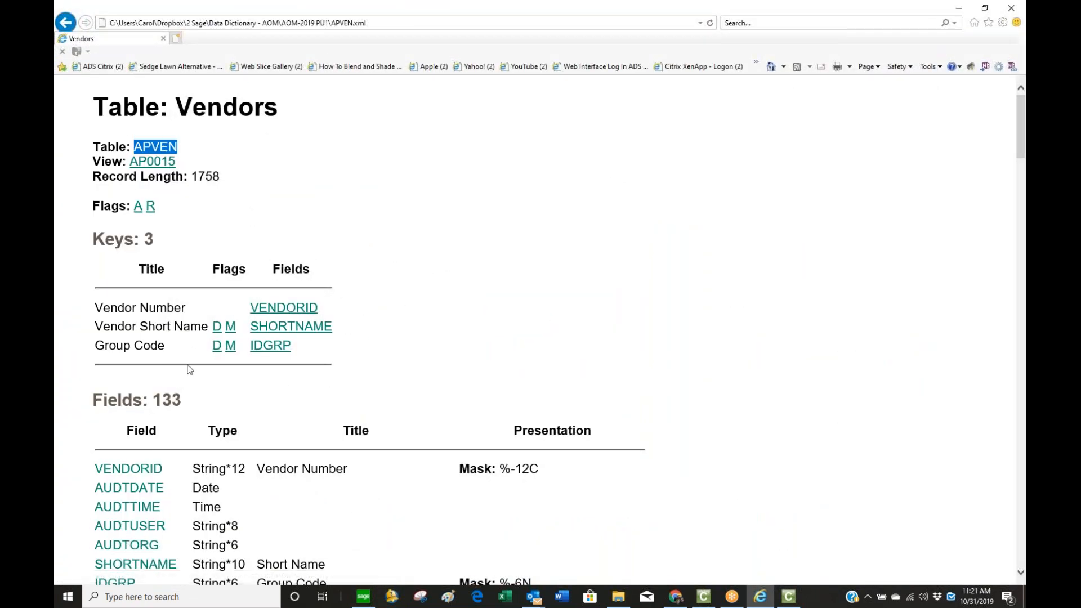
{"action": "scroll", "coordinate": [274, 427], "scroll_direction": "down", "scroll_amount": 3}
{"action": "scroll", "coordinate": [274, 435], "scroll_direction": "down", "scroll_amount": 2}
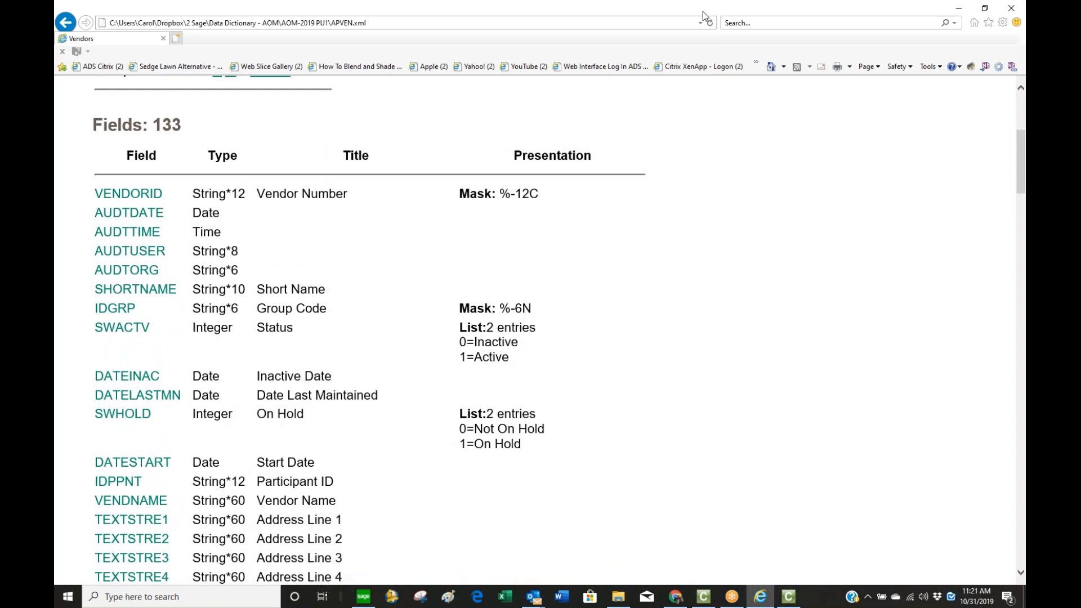
{"action": "left_click", "coordinate": [958, 8]}
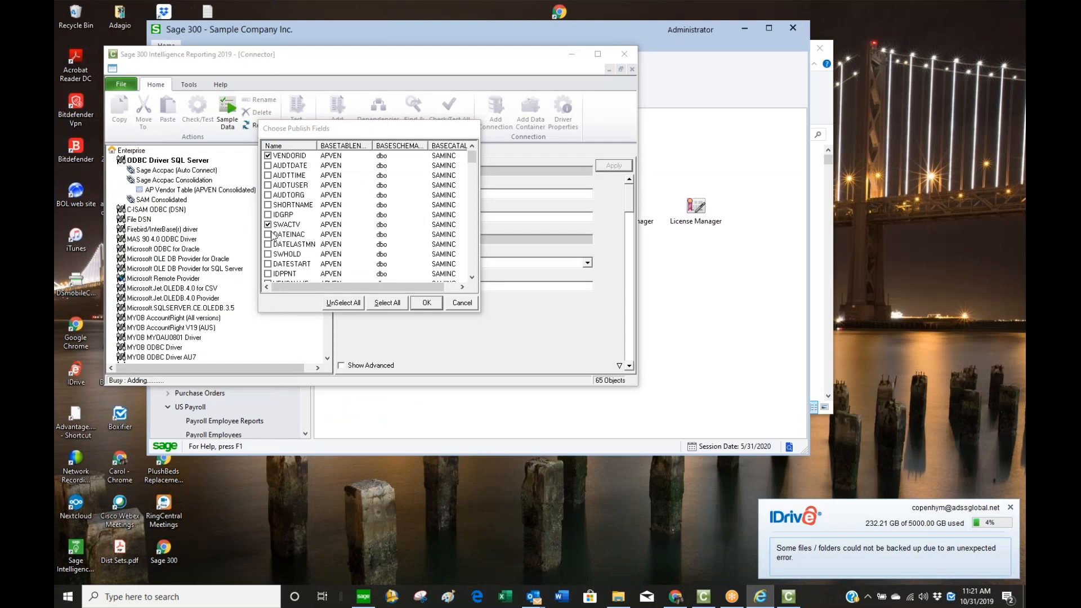
- Include the SWHOLD, DATEINAC, DATESTART, DATELASTMN and VENDNAME fields as well and publish all chosen fields to the vendor container
{"action": "left_click", "coordinate": [268, 255]}
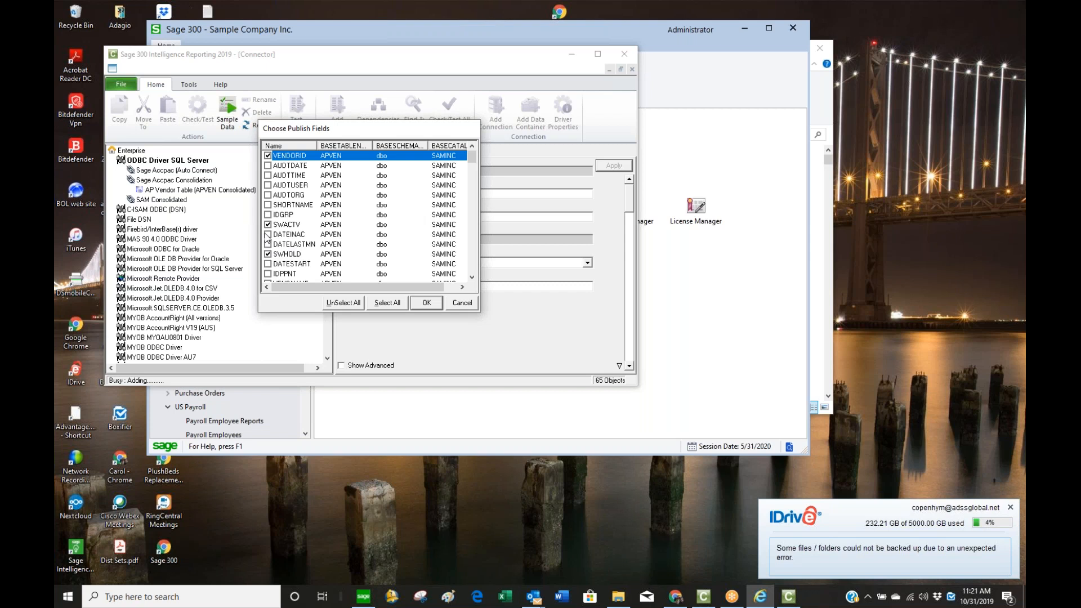
{"action": "left_click", "coordinate": [268, 235]}
{"action": "left_click", "coordinate": [268, 264]}
{"action": "scroll", "coordinate": [375, 251], "scroll_direction": "down", "scroll_amount": 1}
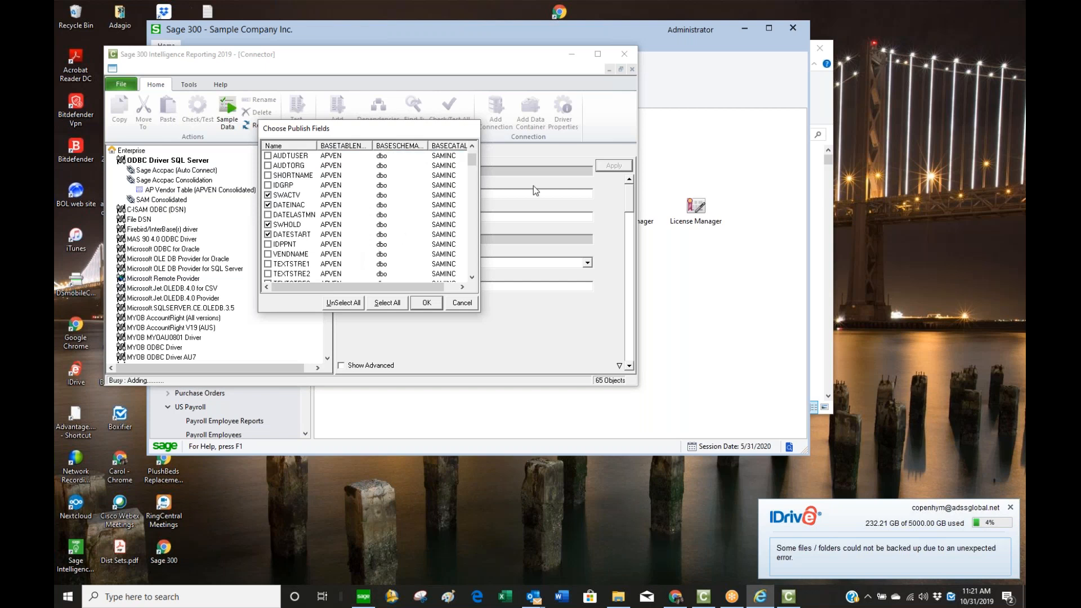
{"action": "scroll", "coordinate": [340, 232], "scroll_direction": "up", "scroll_amount": 1}
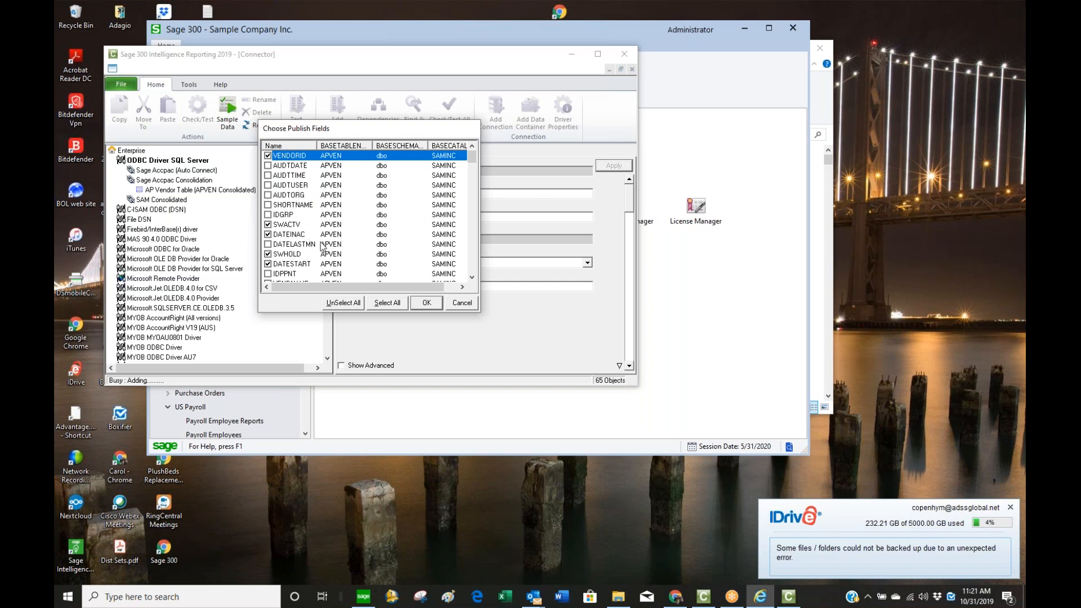
{"action": "left_click", "coordinate": [268, 244]}
{"action": "scroll", "coordinate": [321, 211], "scroll_direction": "down", "scroll_amount": 1}
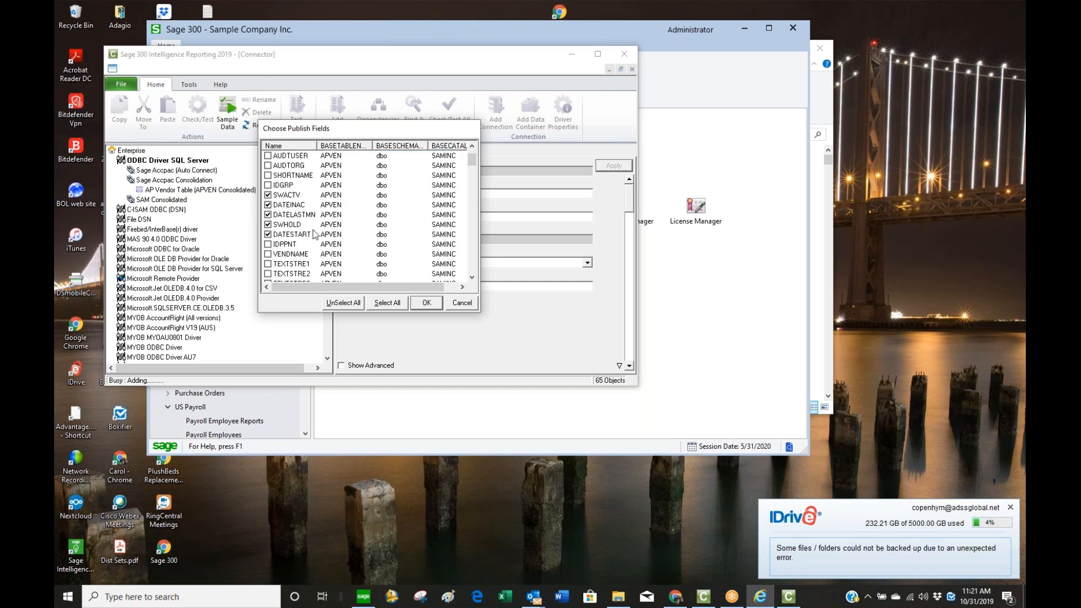
{"action": "left_click", "coordinate": [268, 254]}
{"action": "left_click", "coordinate": [426, 303]}
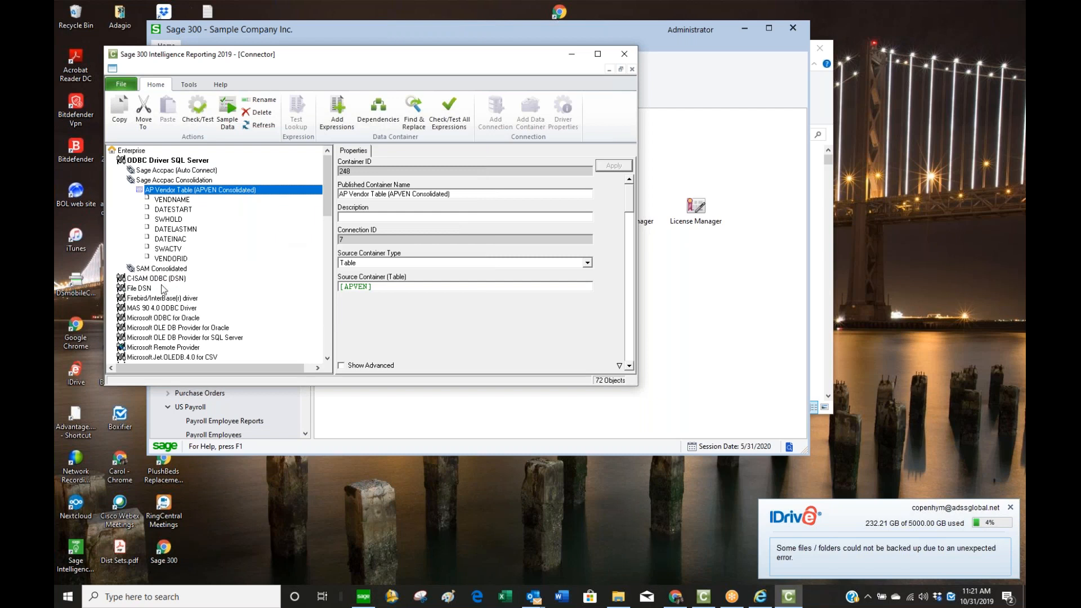
- Rename the VENDNAME expression to "Vendor Name", apply the change, and select the DATESTART expression
{"action": "left_click", "coordinate": [172, 200]}
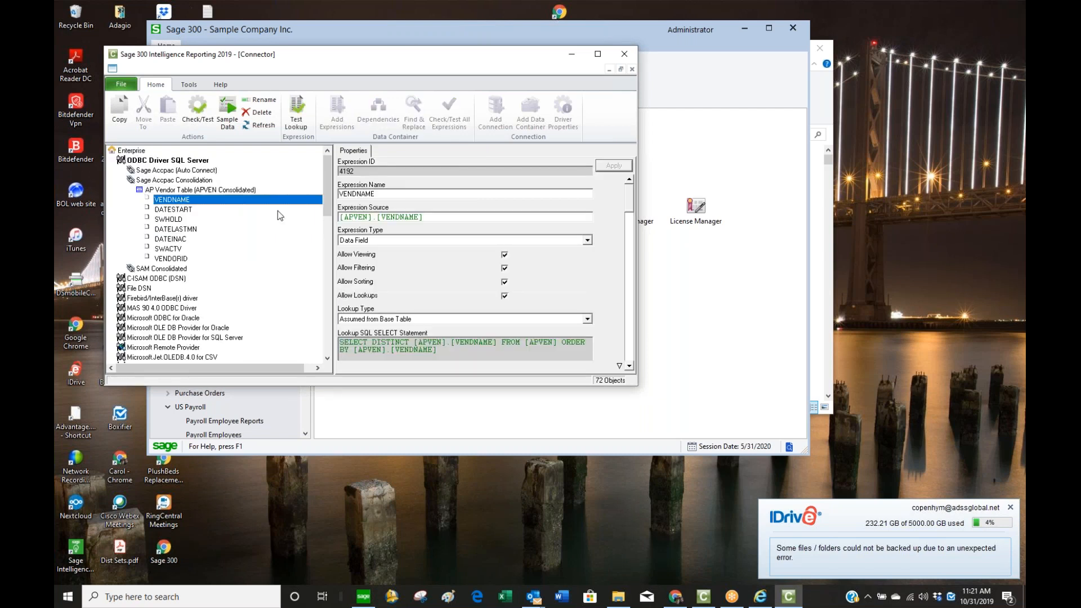
{"action": "key", "text": "Tab"}
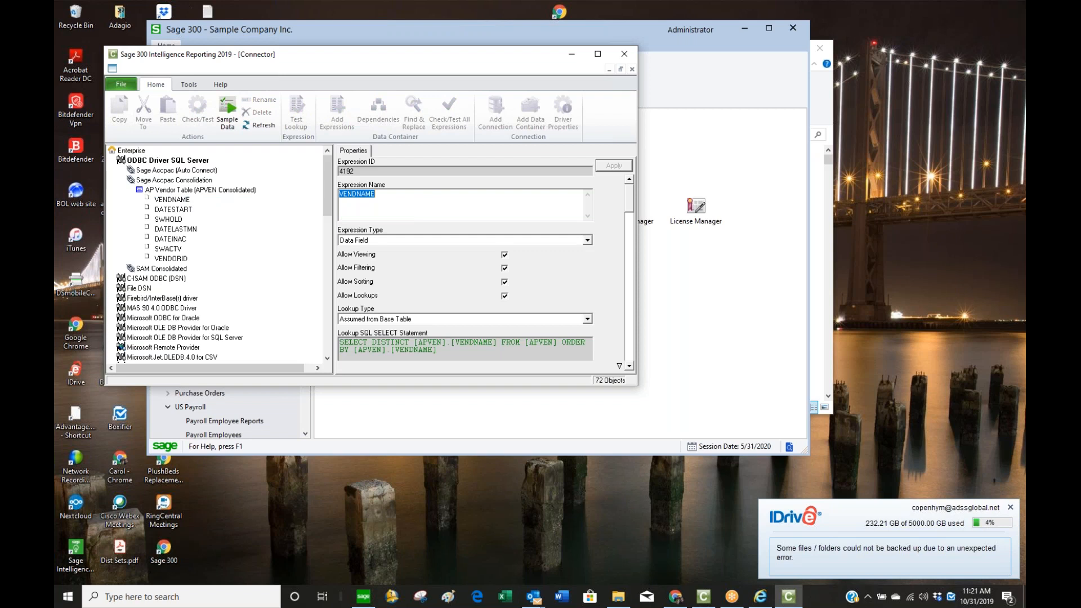
{"action": "type", "text": "Vendor Name"}
{"action": "left_click", "coordinate": [626, 168]}
{"action": "left_click", "coordinate": [189, 210]}
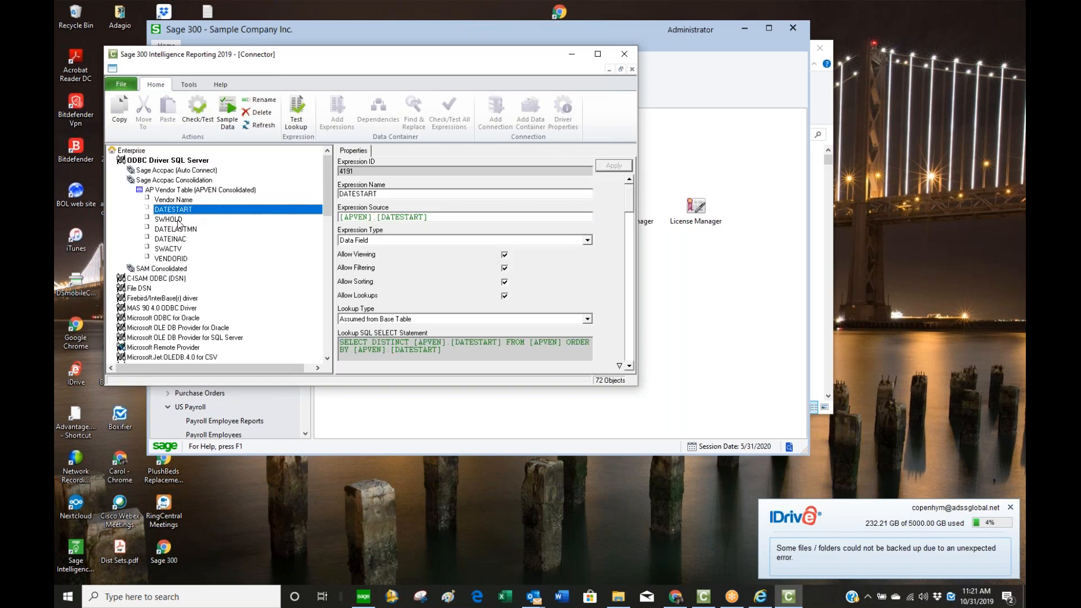
- Rename the VENDORID expression in the AP Vendor Table container to "Vendor Number" and apply the change
{"action": "left_click", "coordinate": [178, 221]}
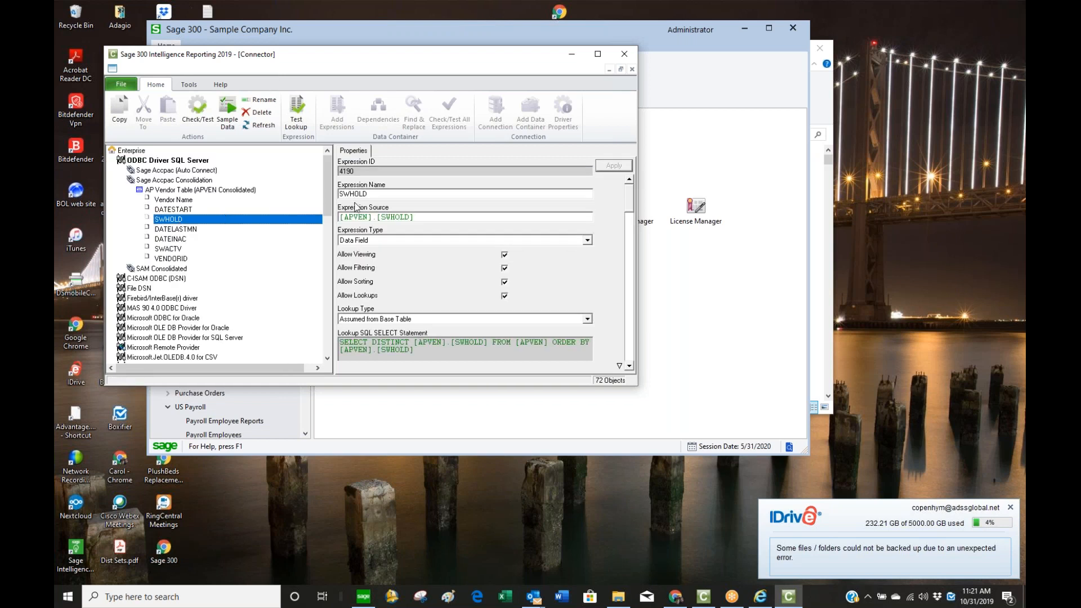
{"action": "left_click", "coordinate": [379, 193]}
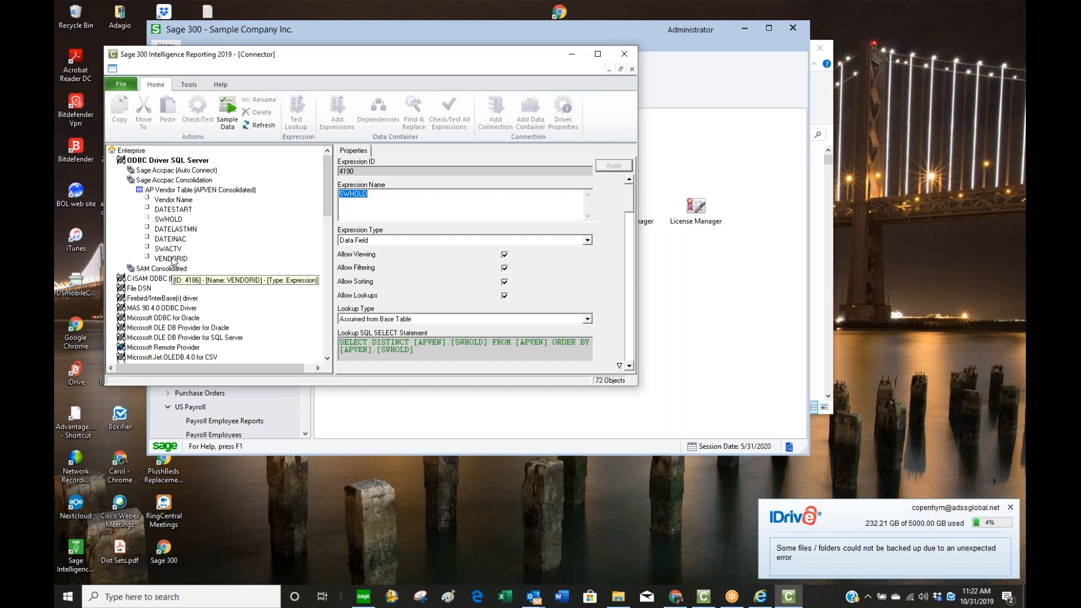
{"action": "left_click", "coordinate": [171, 259]}
{"action": "left_click", "coordinate": [394, 196]}
{"action": "type", "text": "Vendor Number"}
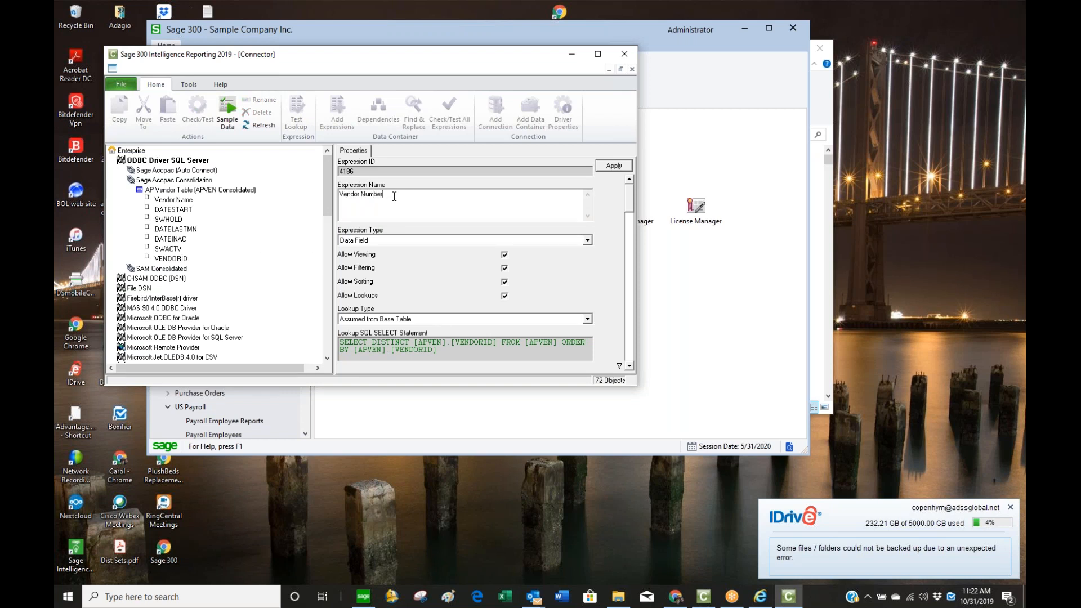
{"action": "left_click", "coordinate": [613, 166]}
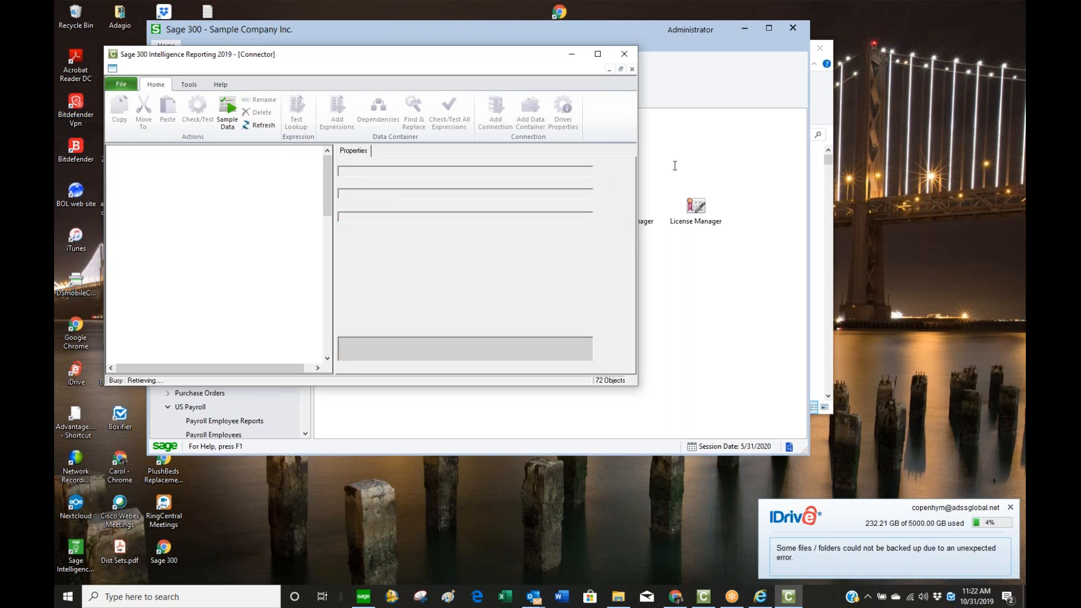
- Switch to the Sage 300 desktop and open the Intelligence Reporting Report Manager
{"action": "left_click", "coordinate": [722, 269]}
{"action": "left_click", "coordinate": [431, 222]}
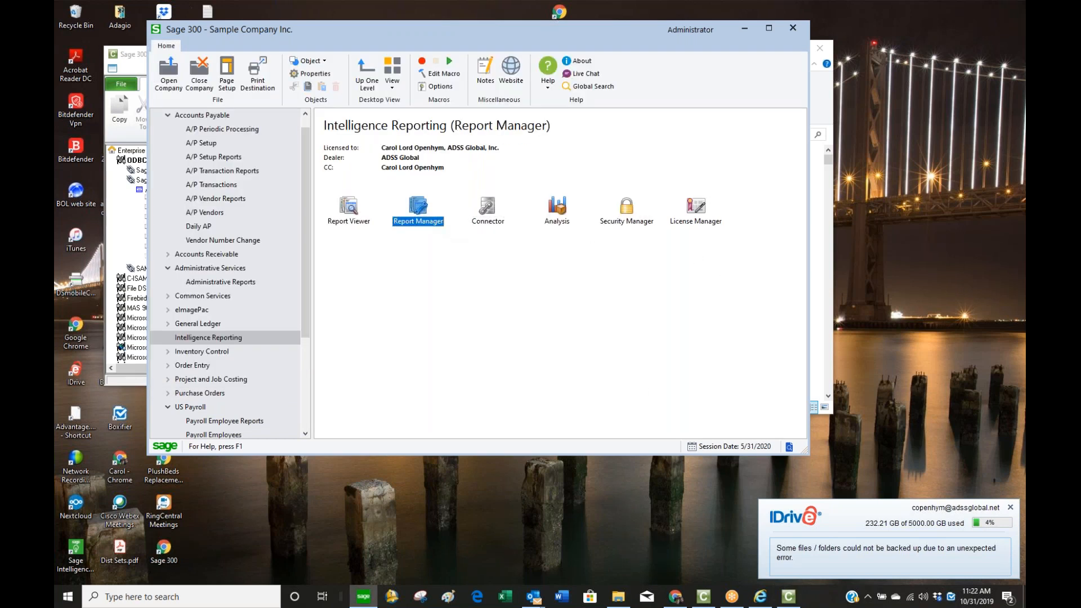
{"action": "double_click", "coordinate": [418, 211]}
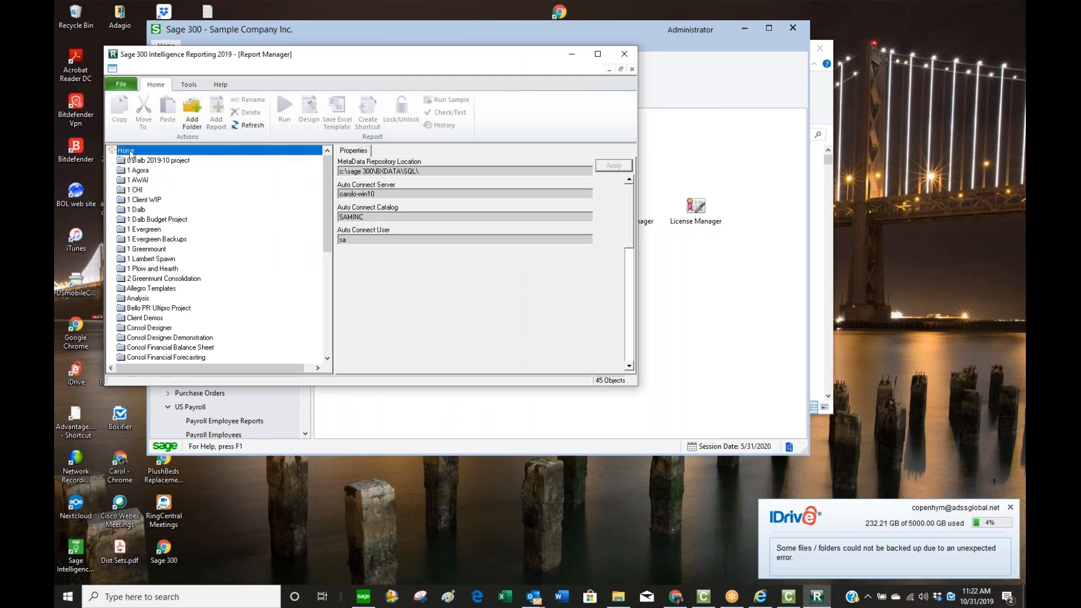
- Add a folder named "Center Bridge Group" under Home in the Report Manager
{"action": "right_click", "coordinate": [130, 152]}
{"action": "left_click", "coordinate": [164, 171]}
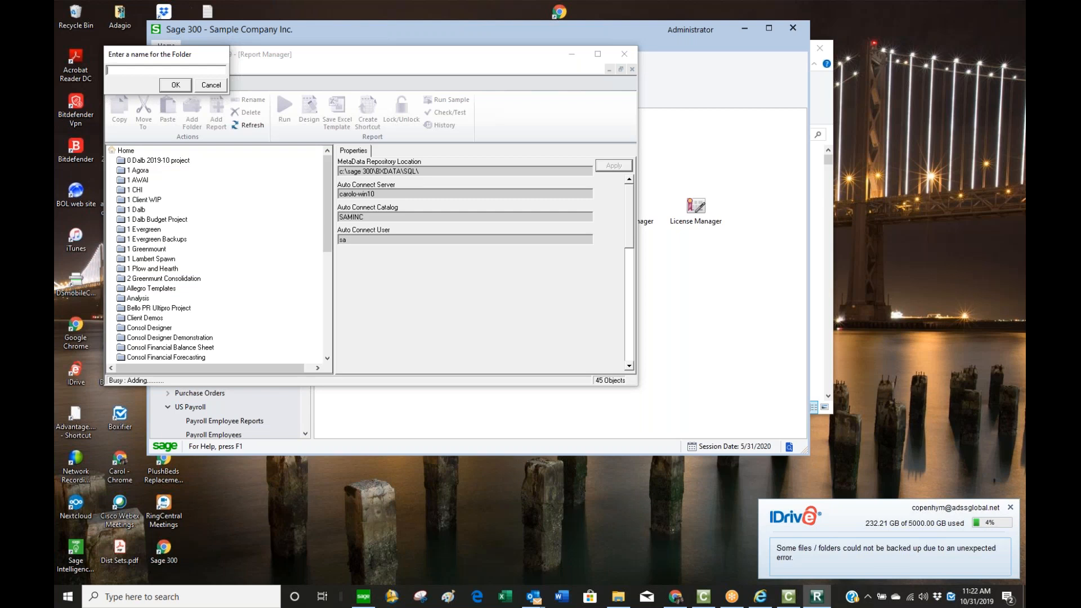
{"action": "type", "text": "Center"}
{"action": "type", "text": " Bridge"}
{"action": "type", "text": " Ge"}
{"action": "type", "text": "oup"}
{"action": "left_click", "coordinate": [175, 84]}
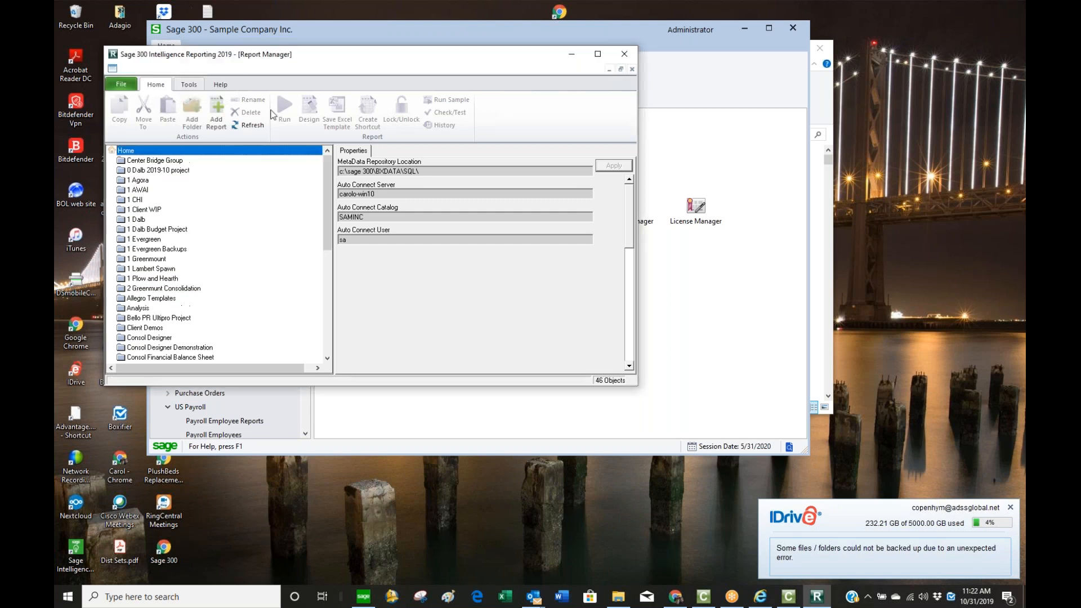
- Add a standard report named "Vendor List (Consol)" to the Center Bridge Group folder
{"action": "right_click", "coordinate": [173, 163]}
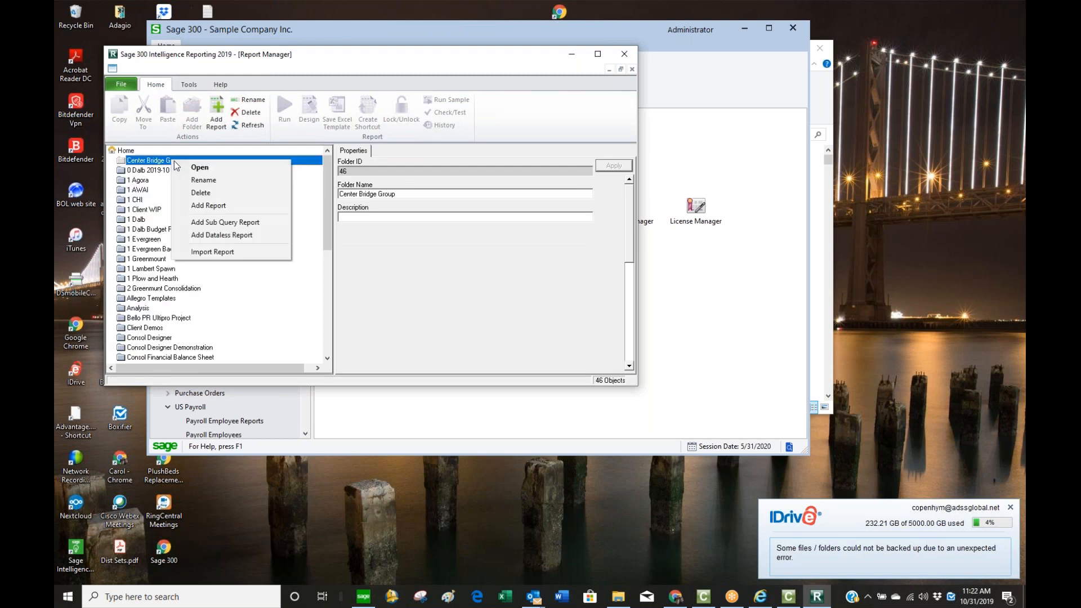
{"action": "left_click", "coordinate": [211, 207]}
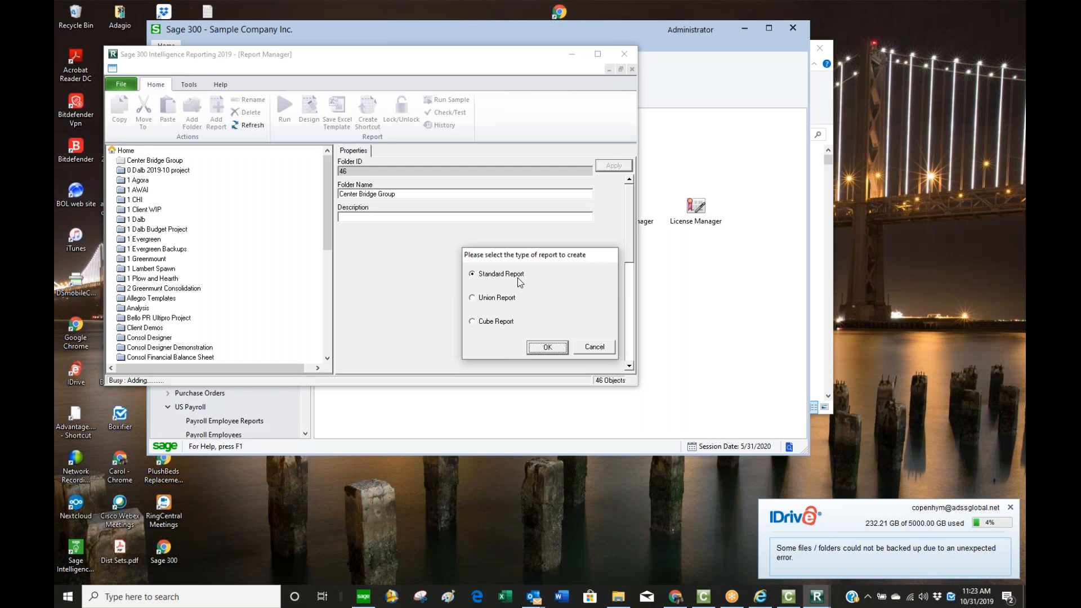
{"action": "left_click", "coordinate": [543, 347]}
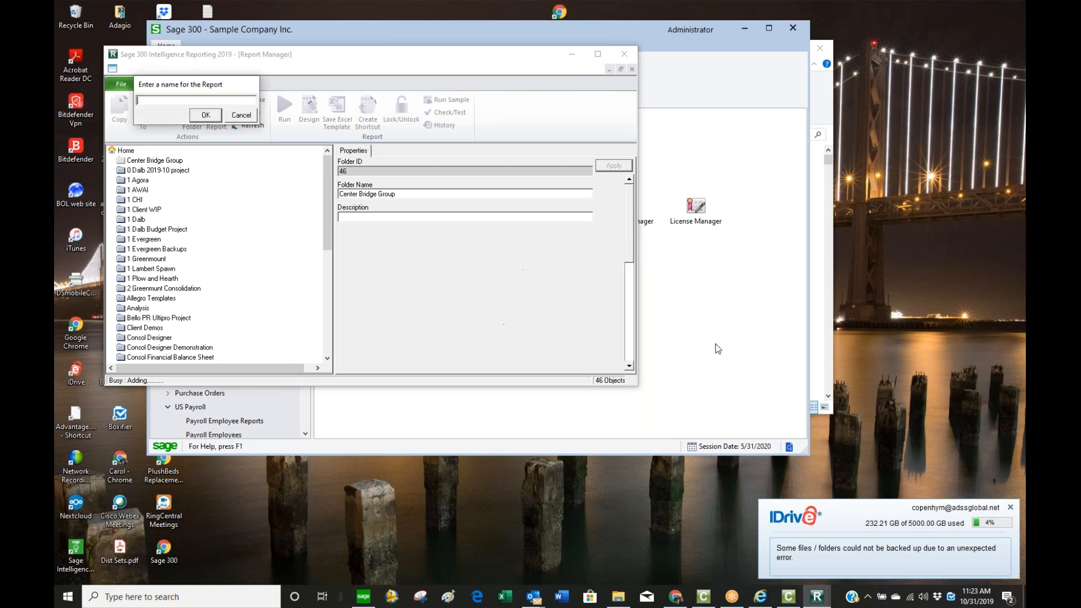
{"action": "type", "text": "Vendor List (Consol)"}
{"action": "left_click", "coordinate": [206, 115]}
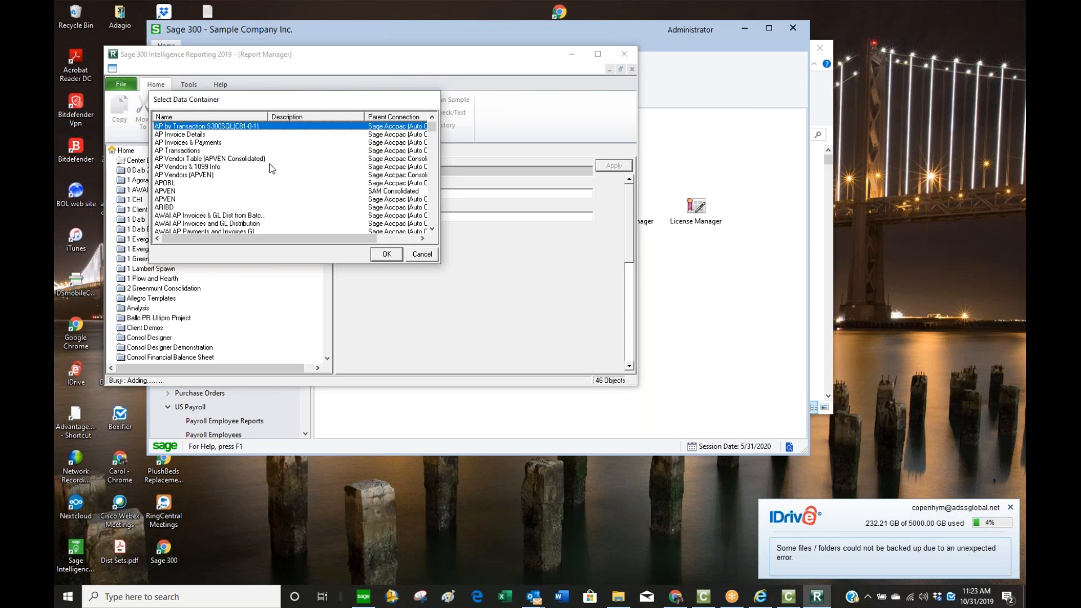
- Base the report on the AP Vendor Table (APVEN Consolidated) data container and include all of its column fields
{"action": "left_click", "coordinate": [216, 161]}
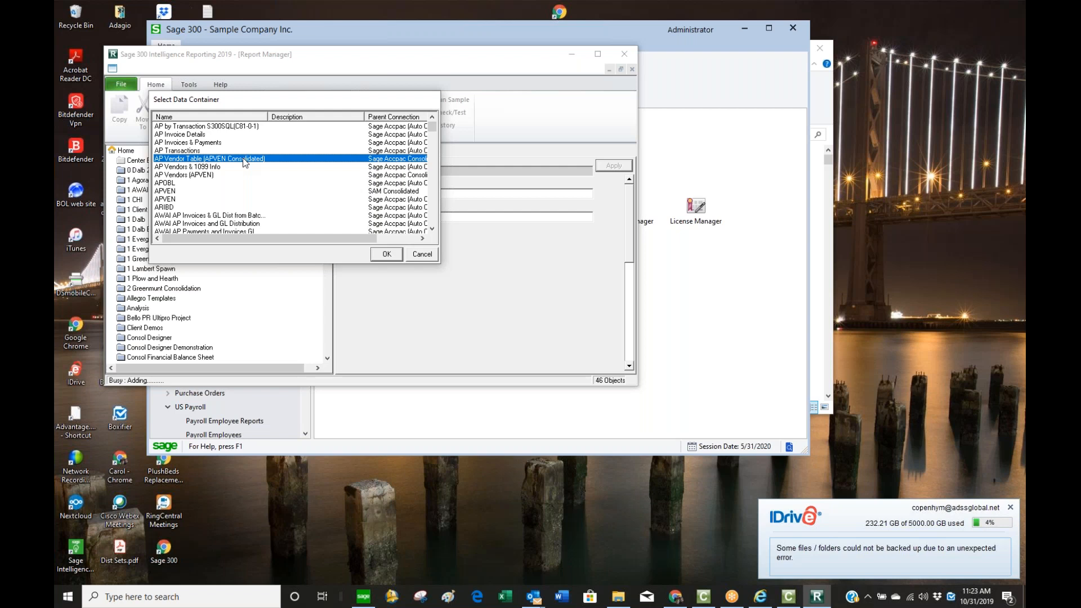
{"action": "left_click", "coordinate": [387, 255]}
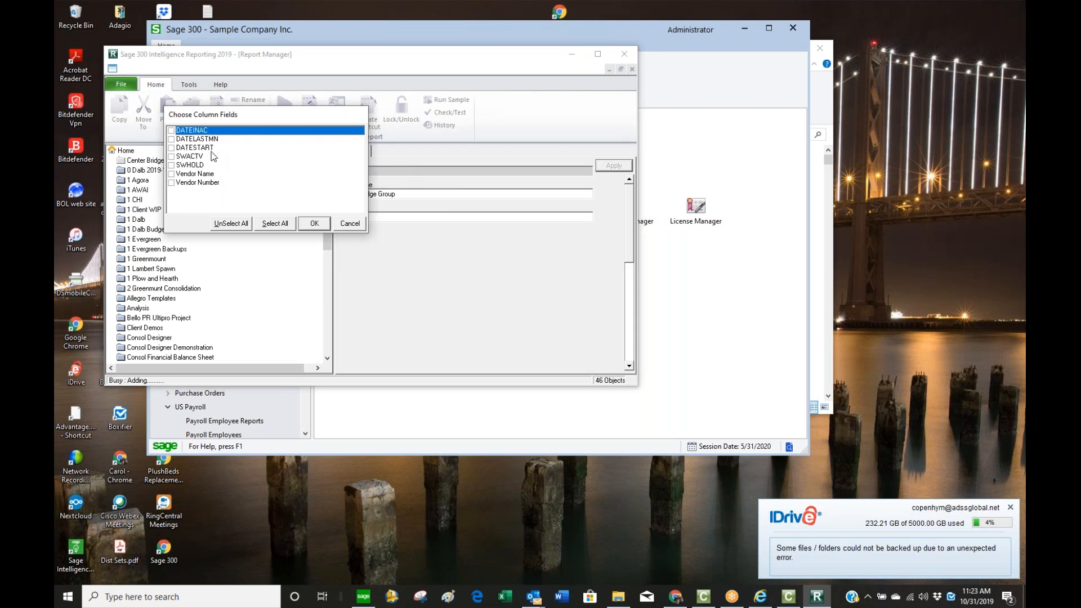
{"action": "left_click", "coordinate": [283, 224]}
{"action": "left_click", "coordinate": [317, 224]}
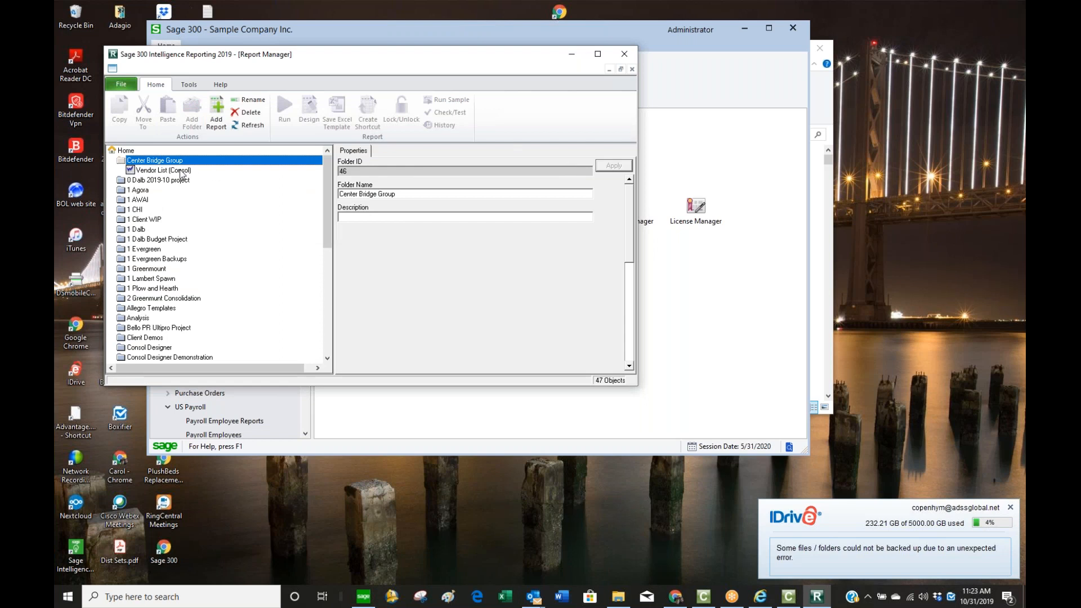
- Reorder the Vendor List (Consol) report's columns so that Vendor Number comes first
{"action": "left_click", "coordinate": [180, 171]}
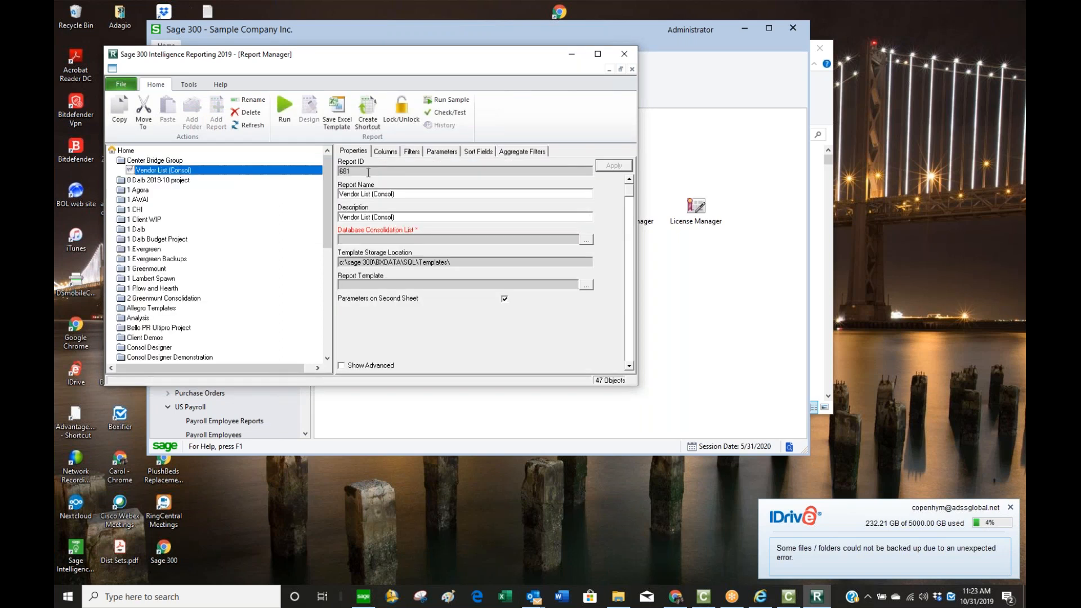
{"action": "left_click", "coordinate": [385, 151]}
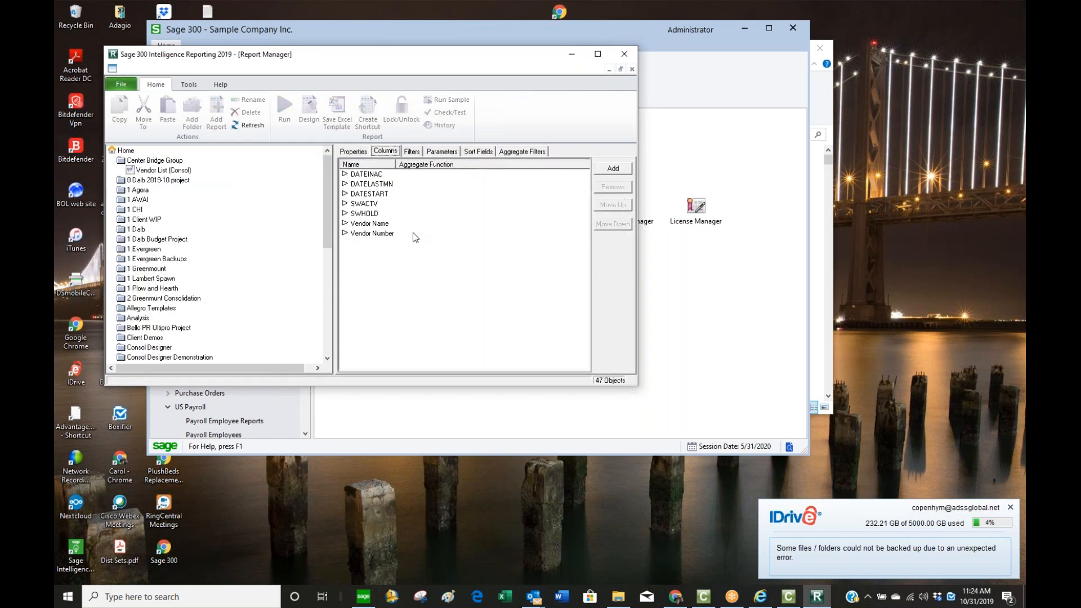
{"action": "left_click", "coordinate": [383, 234]}
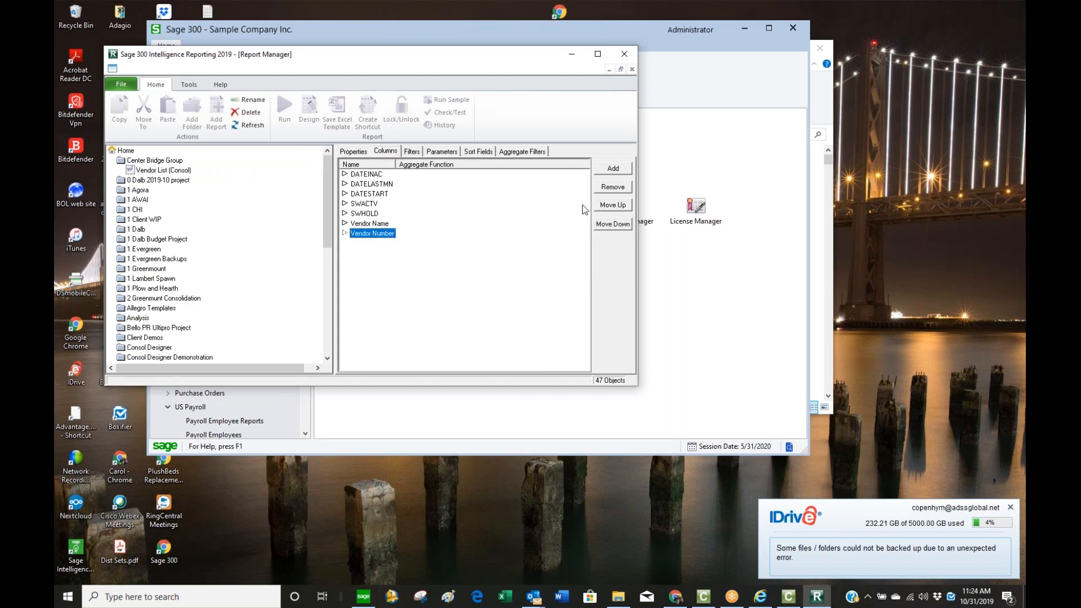
{"action": "left_click", "coordinate": [619, 206]}
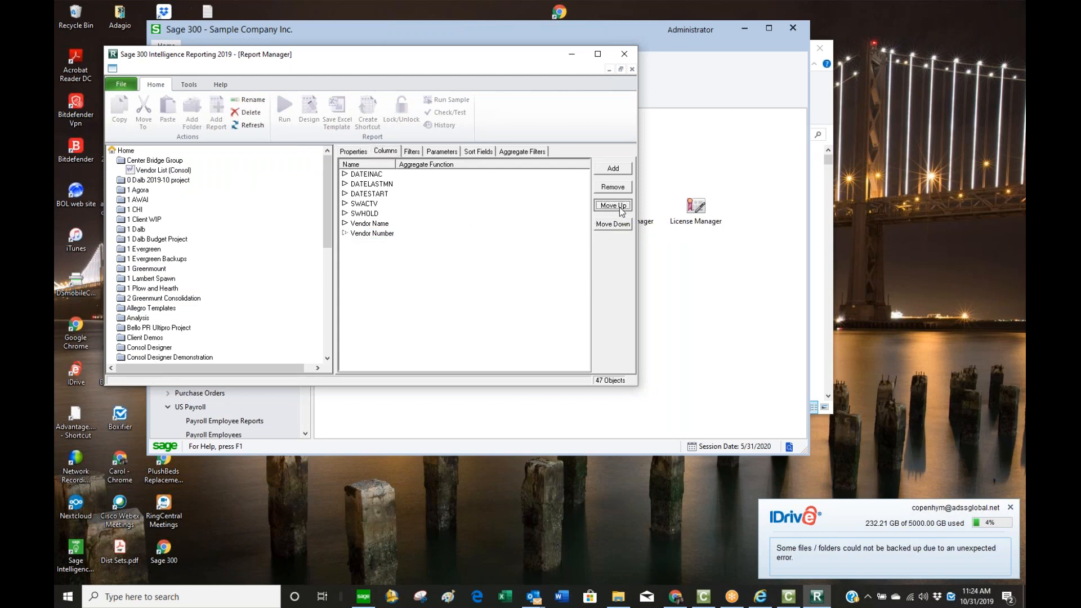
{"action": "left_click", "coordinate": [621, 206]}
{"action": "left_click", "coordinate": [619, 206]}
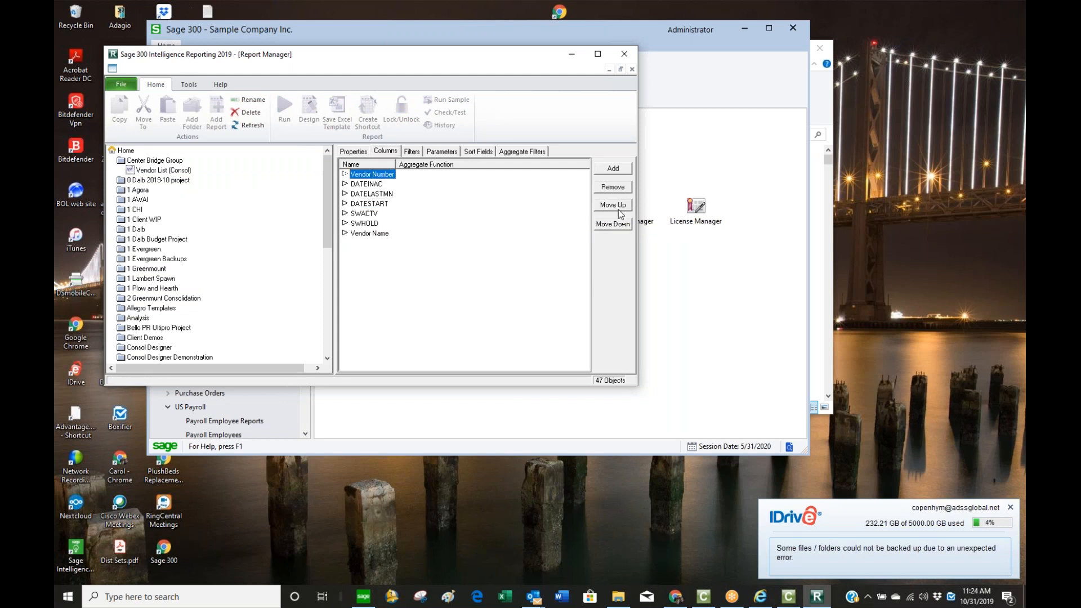
- Place the Vendor Name column directly after Vendor Number in the report's column order
{"action": "left_click", "coordinate": [392, 233]}
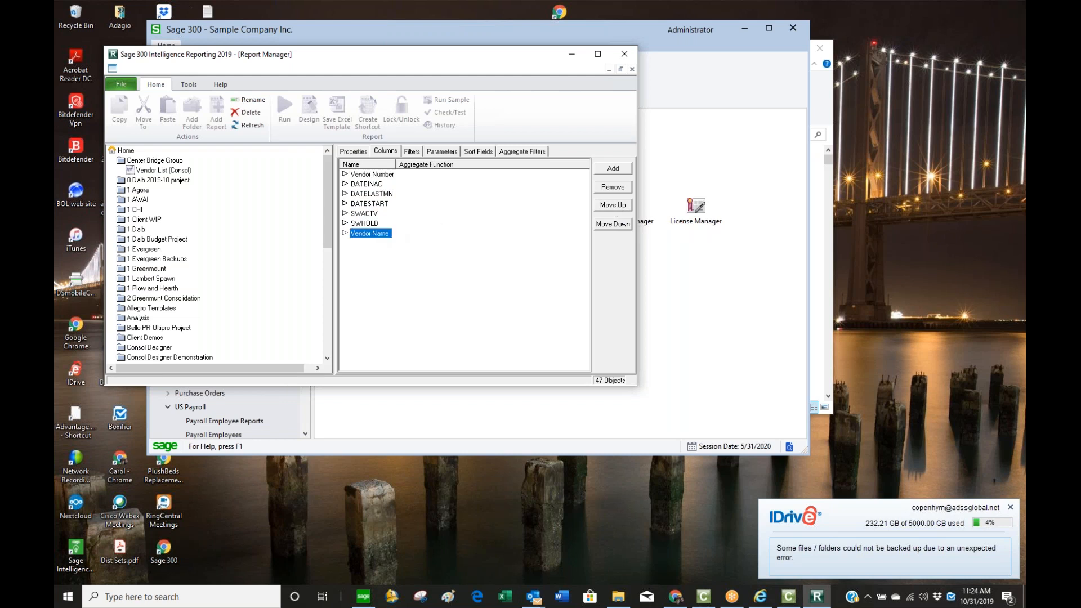
{"action": "left_click", "coordinate": [616, 206]}
{"action": "left_click", "coordinate": [615, 206]}
{"action": "left_click", "coordinate": [615, 206]}
{"action": "left_click", "coordinate": [615, 206]}
{"action": "left_click", "coordinate": [616, 206]}
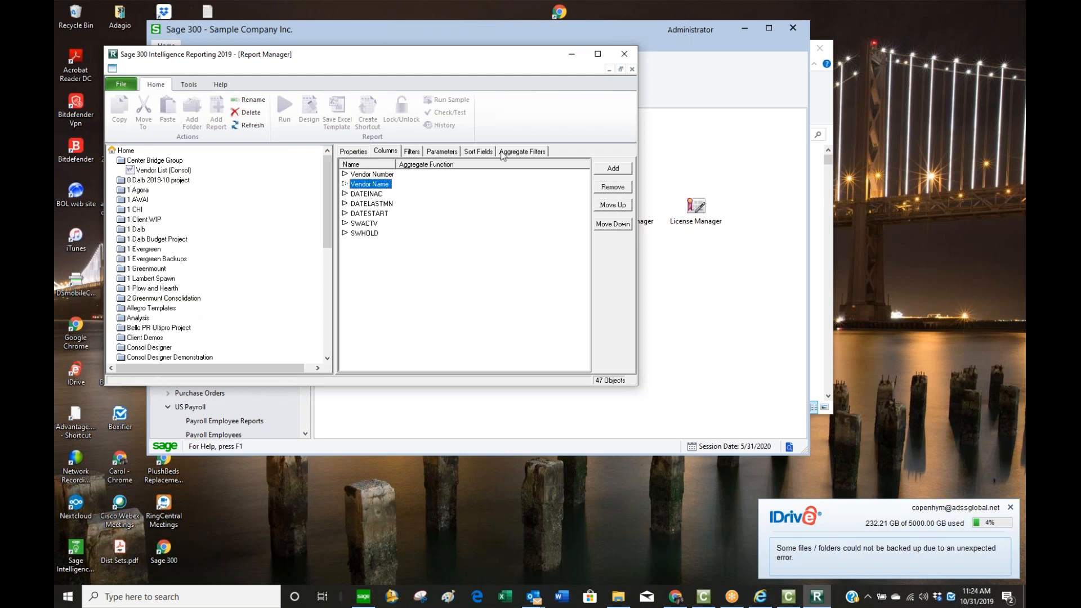
- Try to run the Vendor List (Consol) report
{"action": "left_click", "coordinate": [177, 170]}
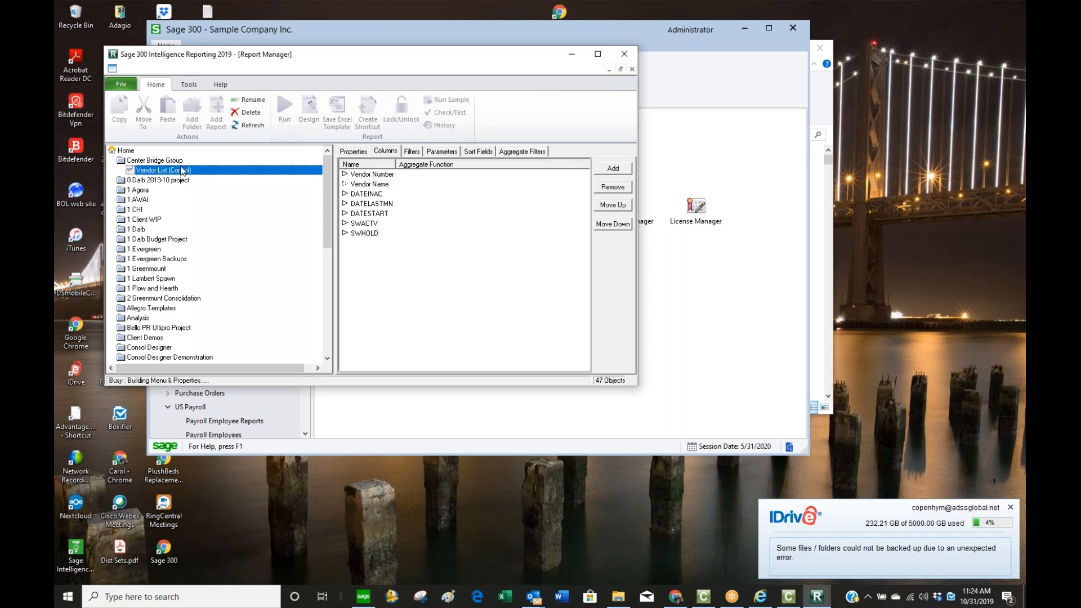
{"action": "left_click", "coordinate": [283, 111]}
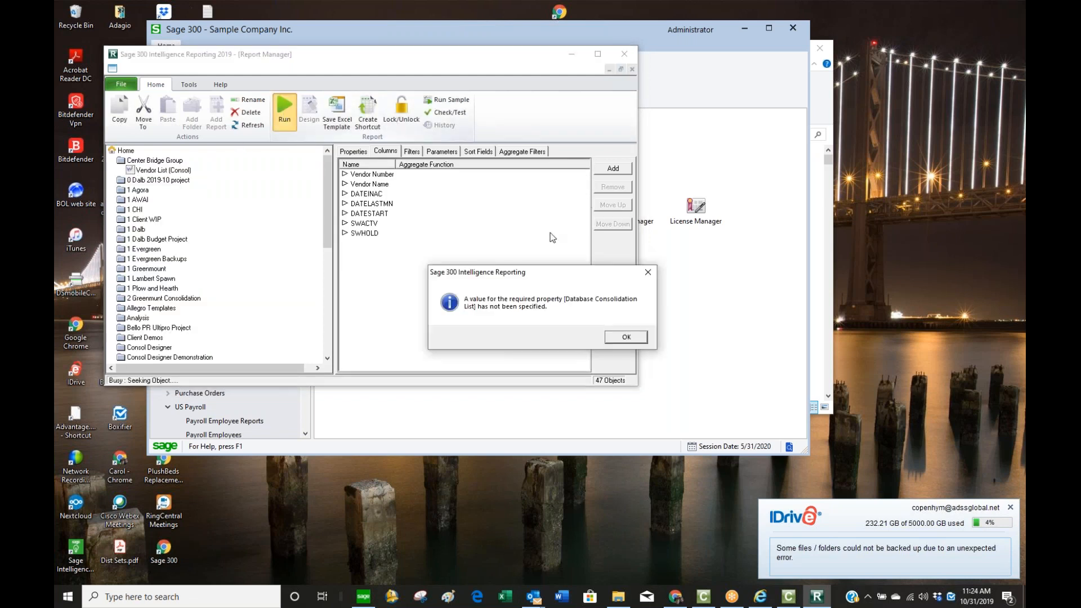
{"action": "left_click", "coordinate": [626, 336]}
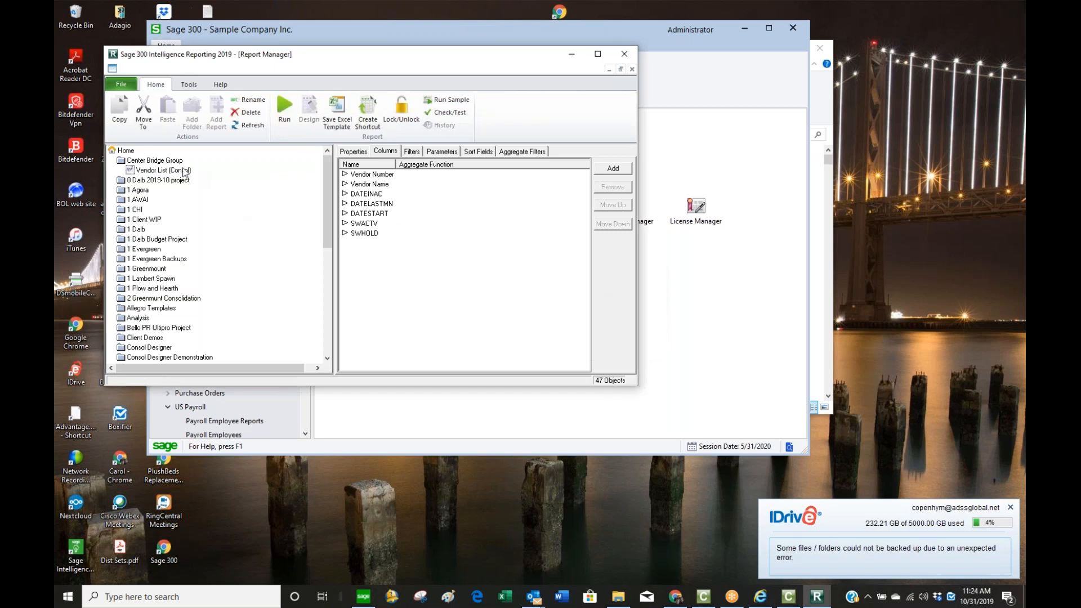
- Set the report's Database Consolidation List to SAMLTD and SAMINC, and run the report to Excel
{"action": "left_click", "coordinate": [362, 151]}
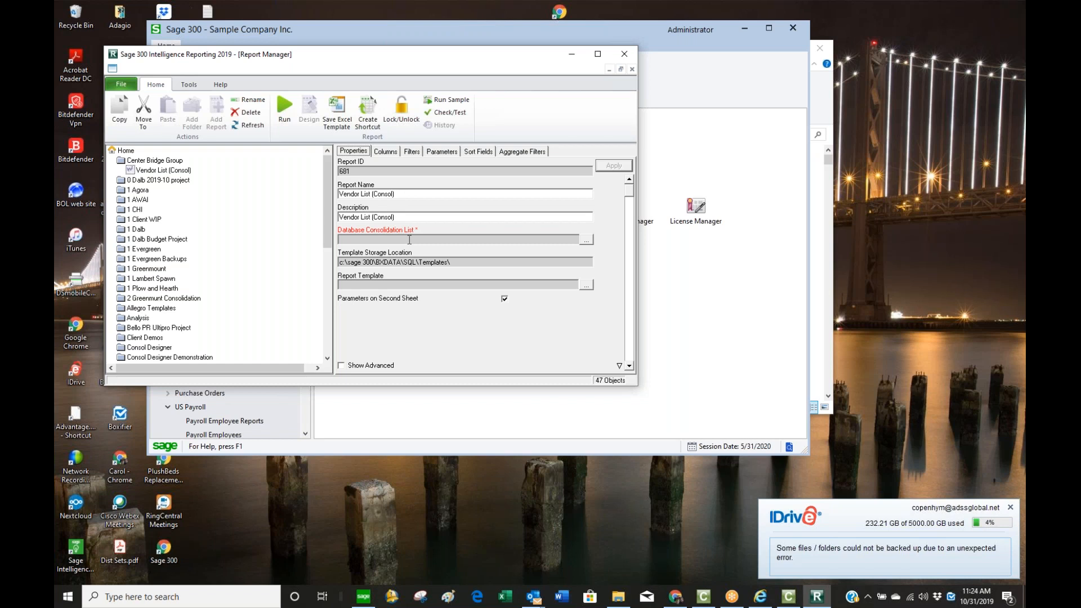
{"action": "left_click", "coordinate": [586, 240]}
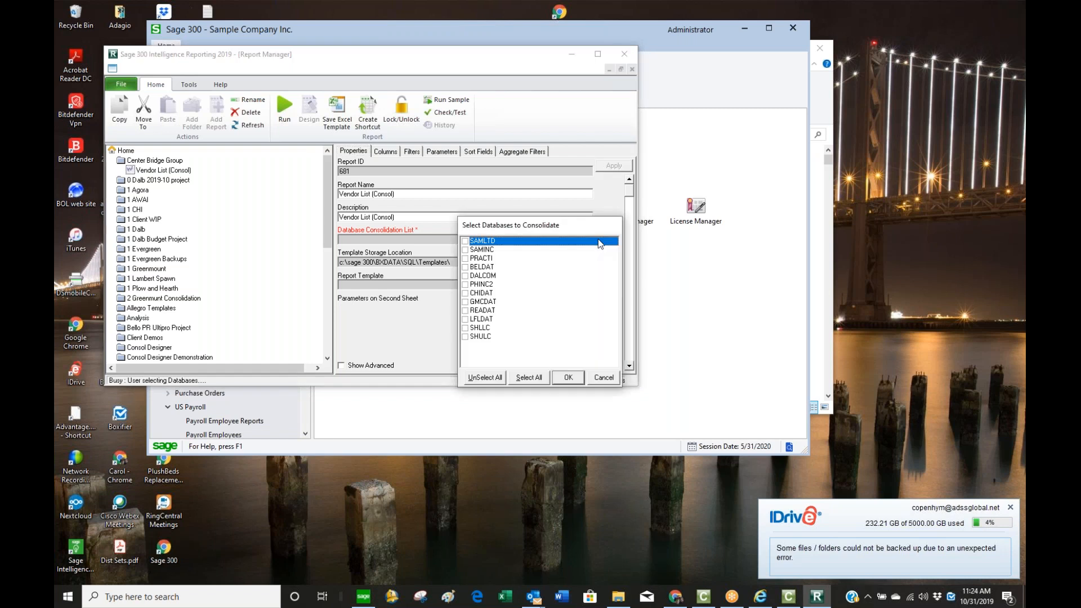
{"action": "left_click", "coordinate": [465, 241]}
{"action": "left_click", "coordinate": [465, 249]}
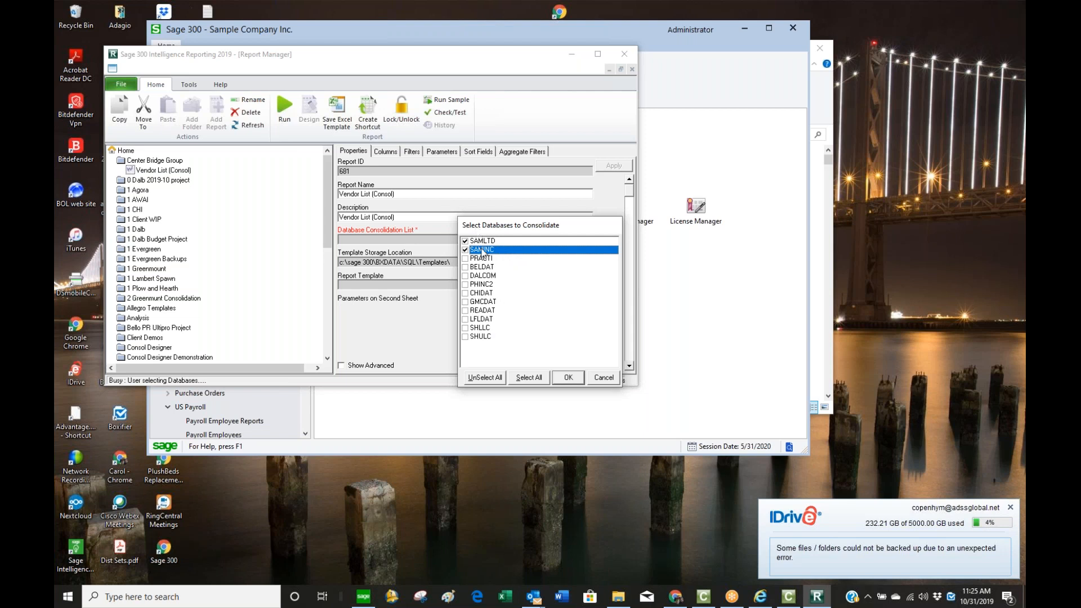
{"action": "left_click", "coordinate": [568, 377]}
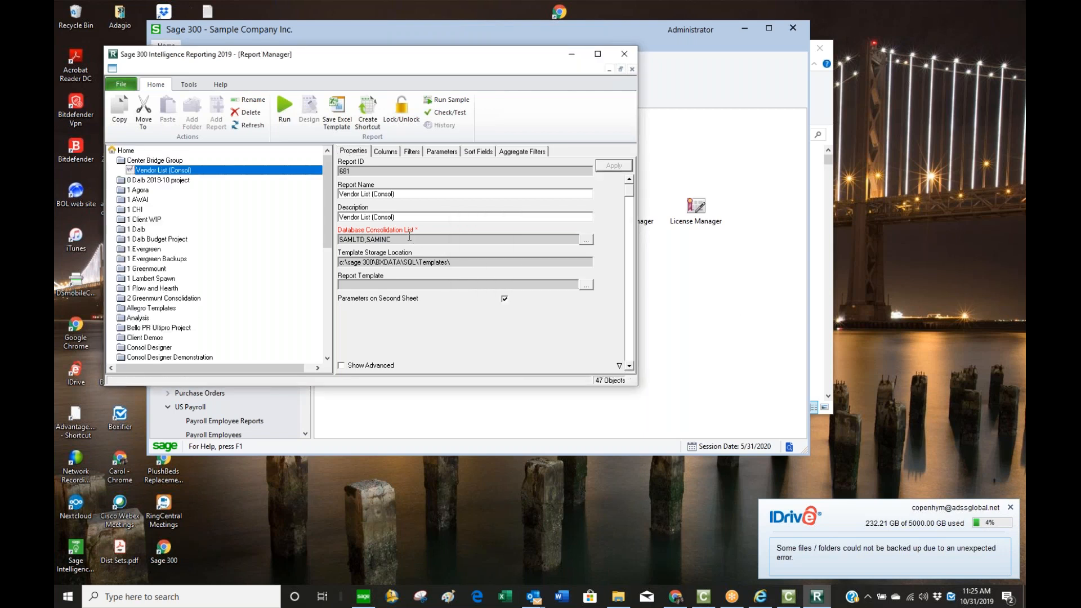
{"action": "left_click", "coordinate": [280, 113]}
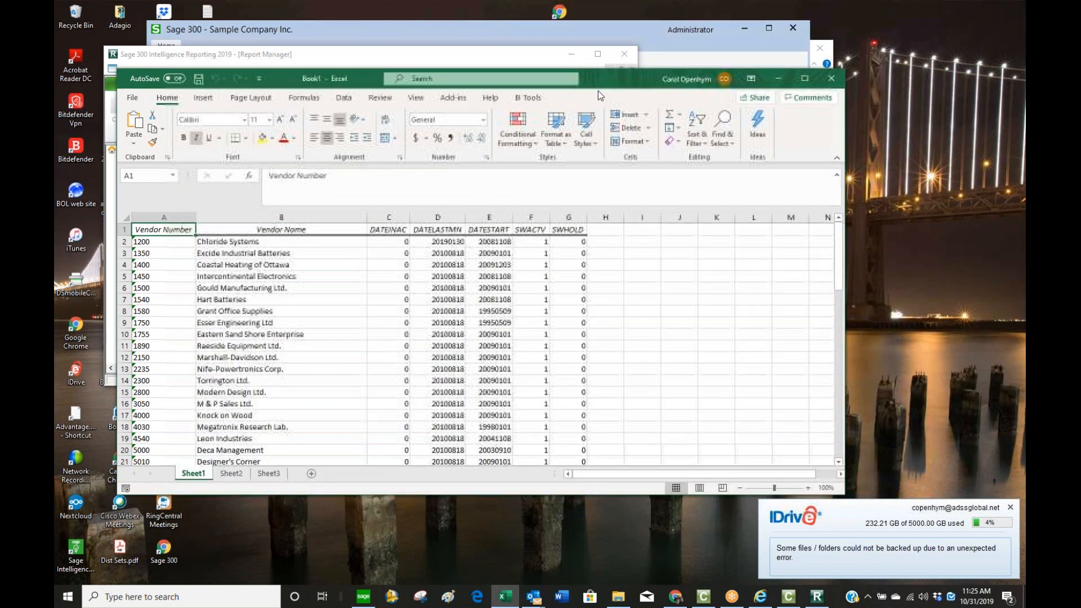
- Examine the first vendor's DATEINAC, DATELASTMN, DATESTART and SWACTV values in the Excel output, and switch to Internet Explorer
{"action": "left_click", "coordinate": [398, 242]}
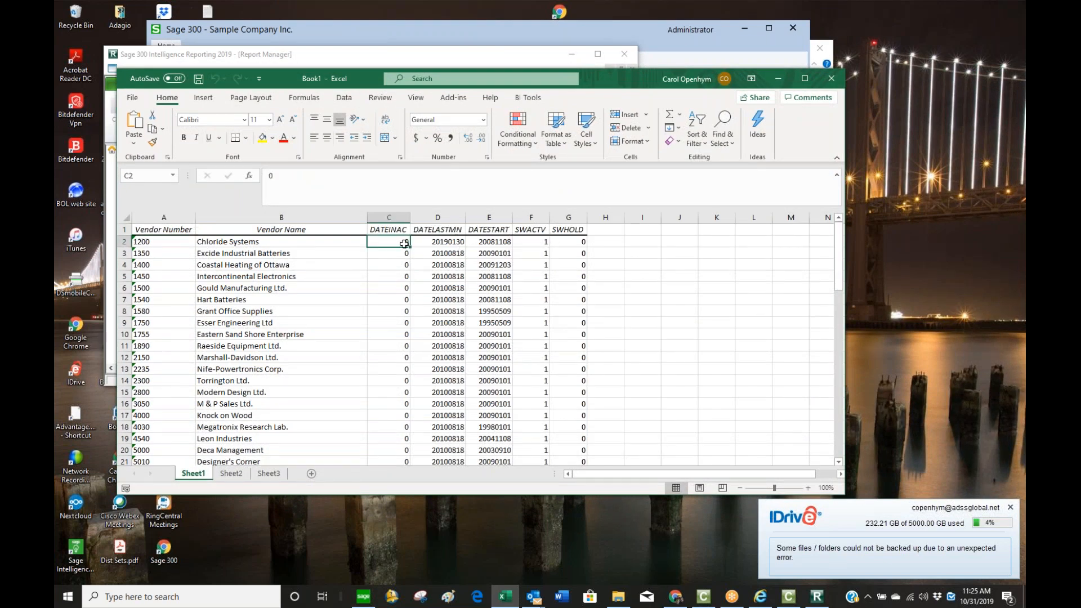
{"action": "left_click", "coordinate": [459, 242]}
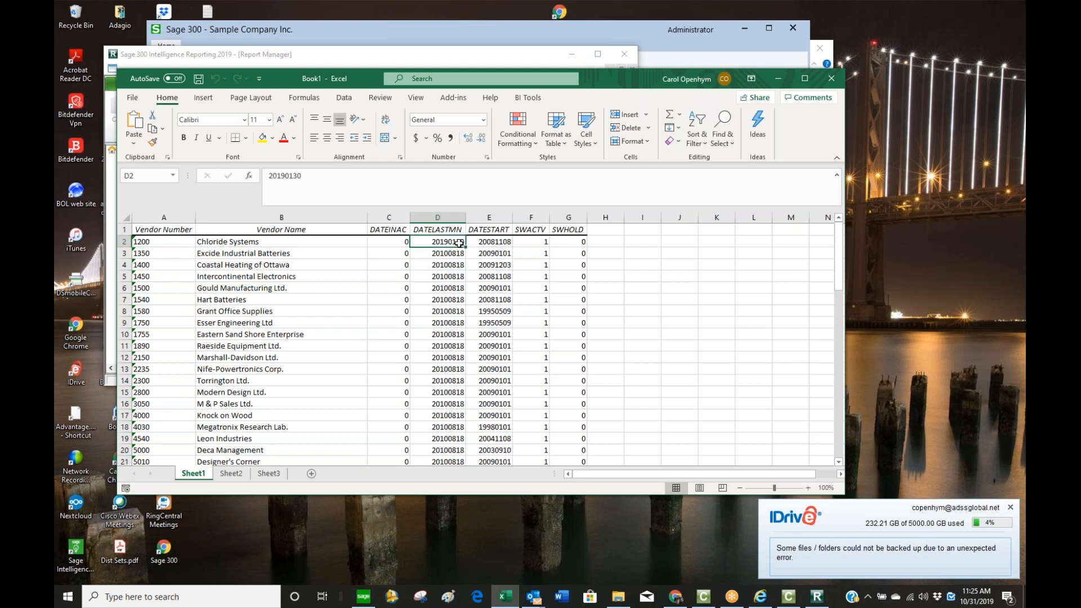
{"action": "left_click", "coordinate": [487, 243]}
{"action": "left_click", "coordinate": [532, 244]}
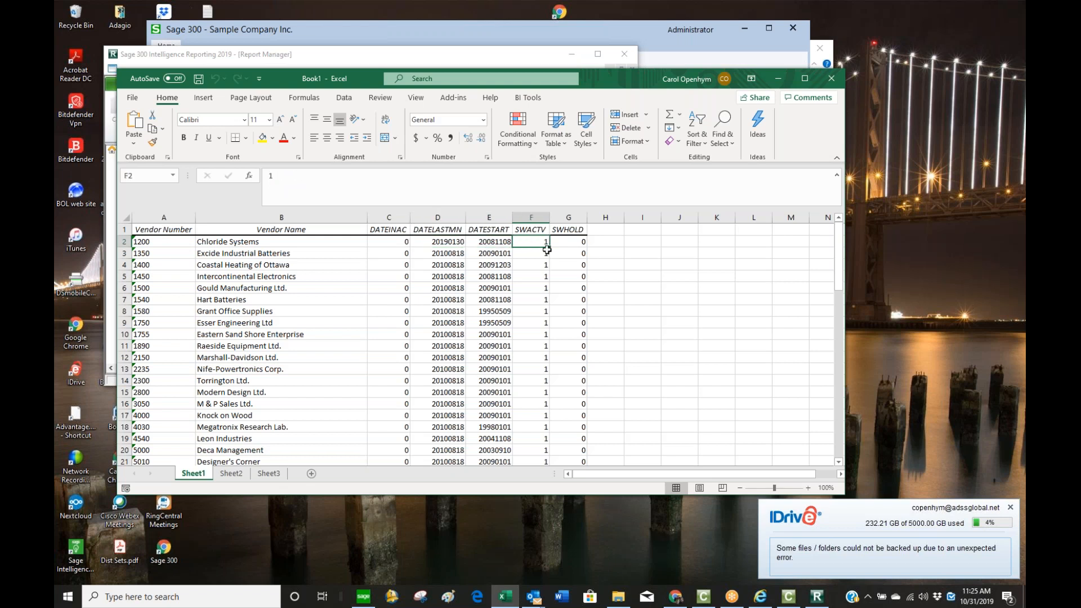
{"action": "left_click", "coordinate": [403, 245]}
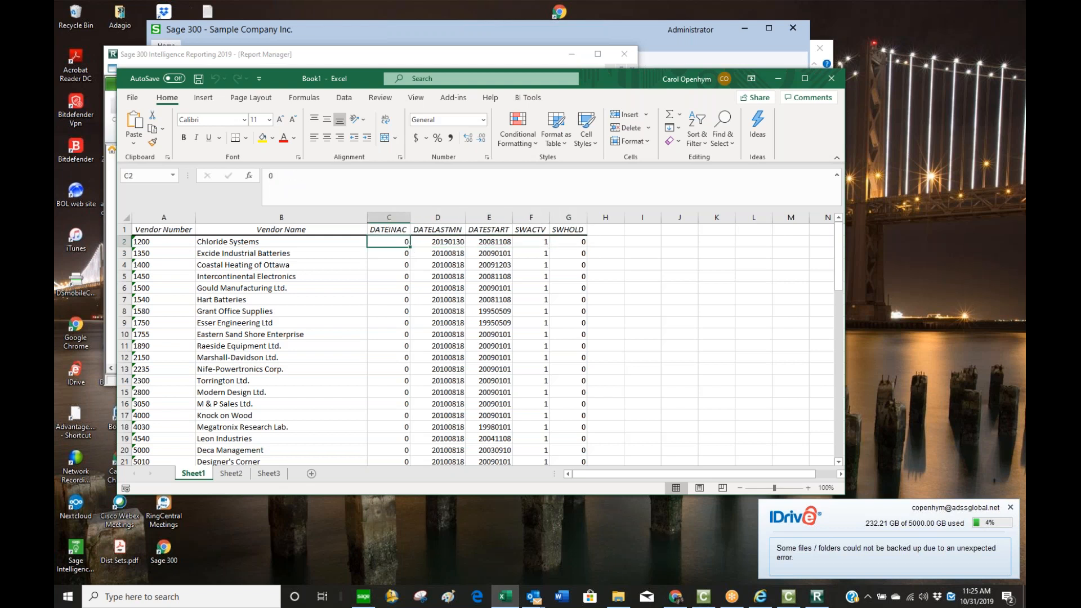
{"action": "left_click", "coordinate": [760, 596]}
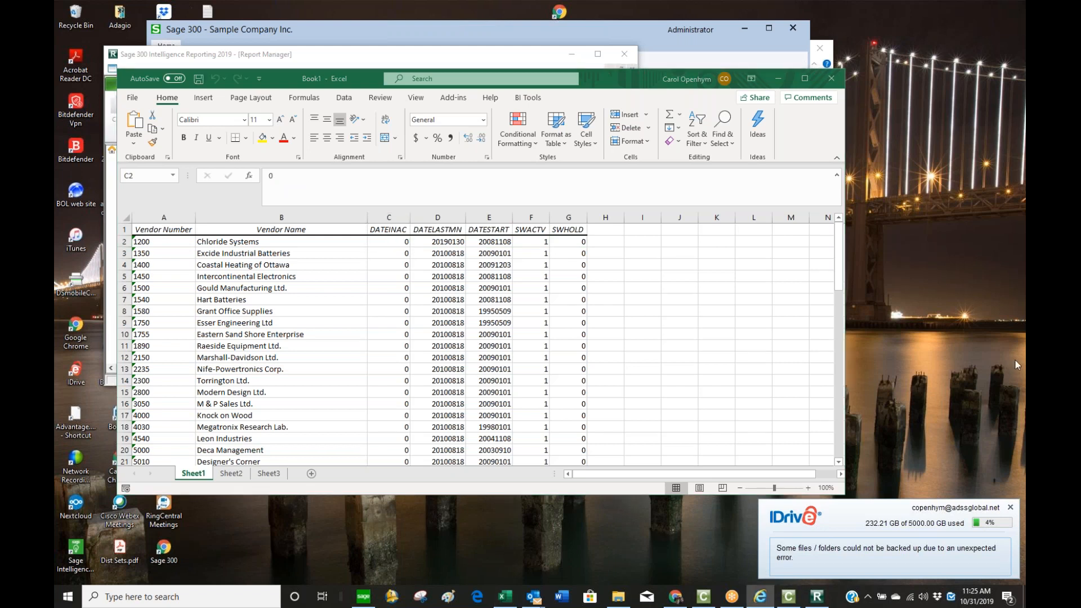
- Check the list values for SWACTV and SWHOLD on the Vendors (APVEN) data dictionary page in Internet Explorer
{"action": "left_click_drag", "start_coordinate": [1025, 50], "coordinate": [1025, 102]}
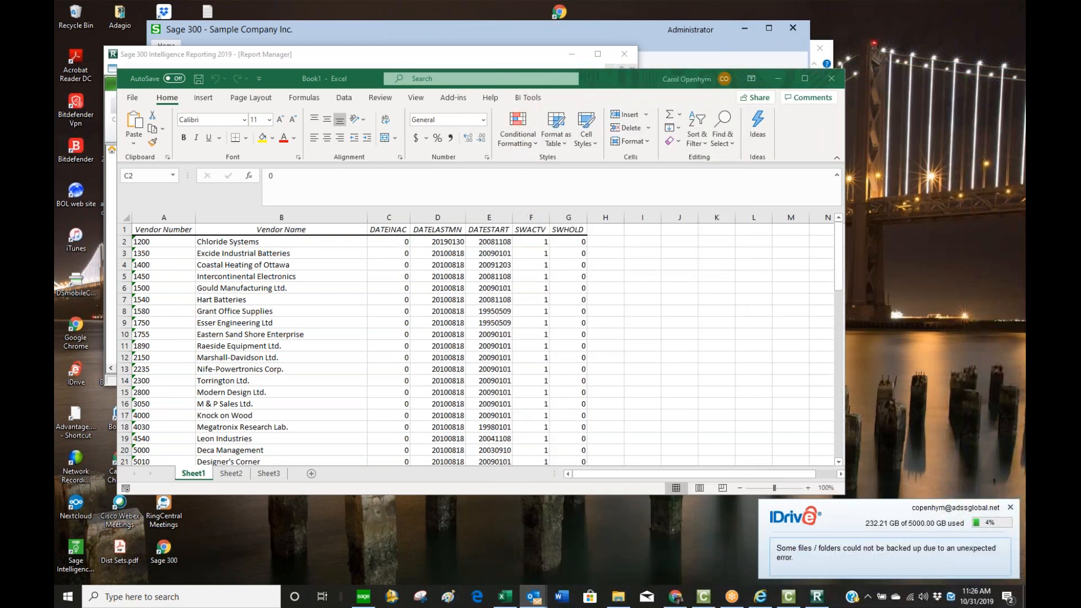
{"action": "left_click_drag", "start_coordinate": [1024, 60], "coordinate": [688, 7]}
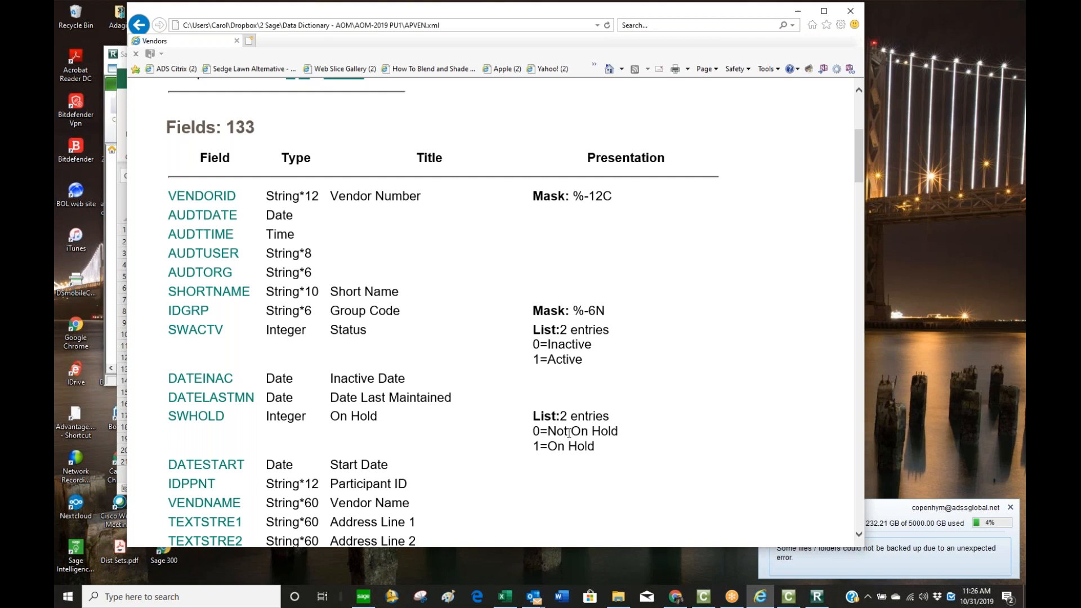
{"action": "left_click_drag", "start_coordinate": [664, 5], "coordinate": [1076, 8]}
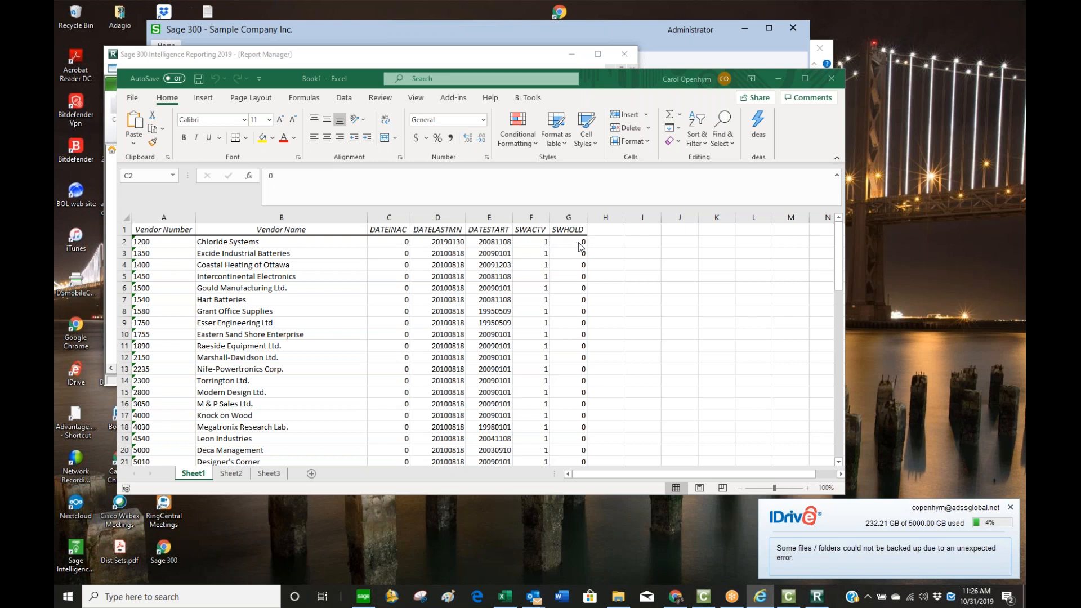
- Examine the DATESTART and DATEINAC values through the vendor rows of the Excel output, and move the workbook out of the way
{"action": "left_click", "coordinate": [461, 241]}
{"action": "left_click", "coordinate": [488, 242]}
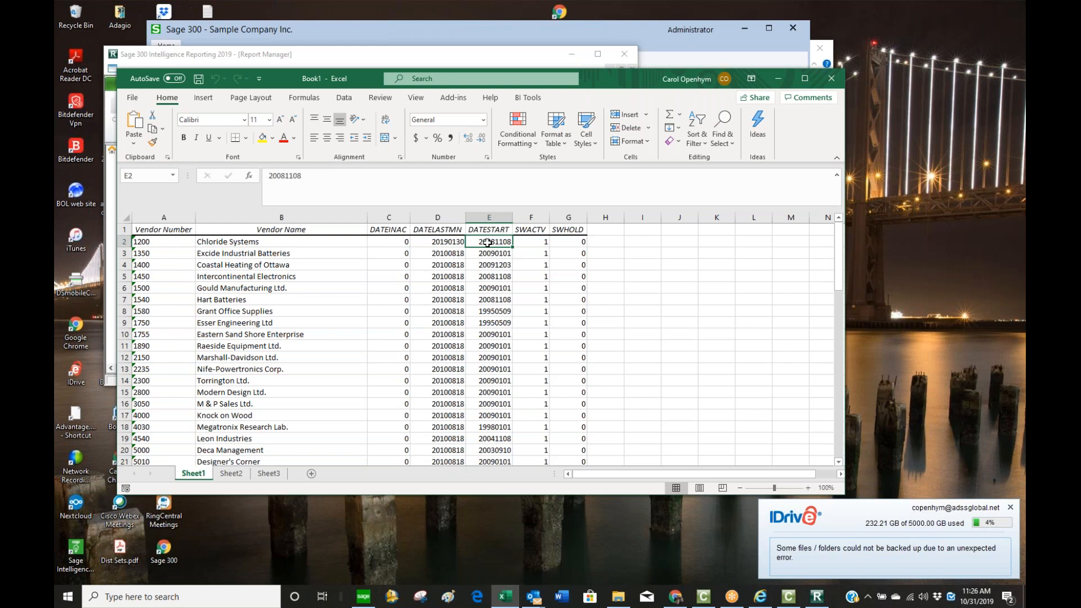
{"action": "left_click", "coordinate": [407, 242]}
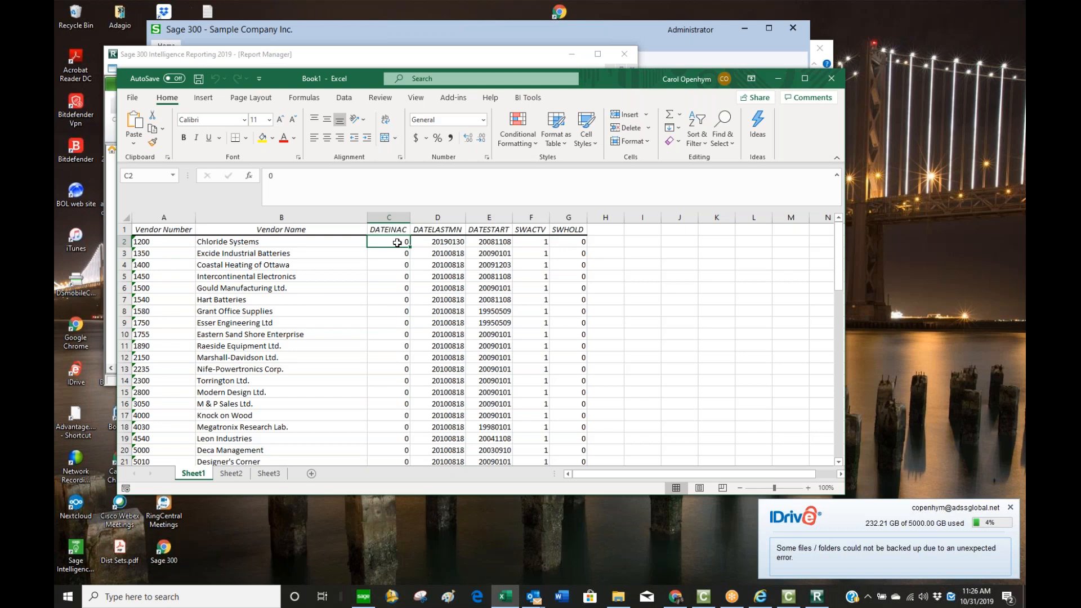
{"action": "scroll", "coordinate": [397, 243], "scroll_direction": "down", "scroll_amount": 13}
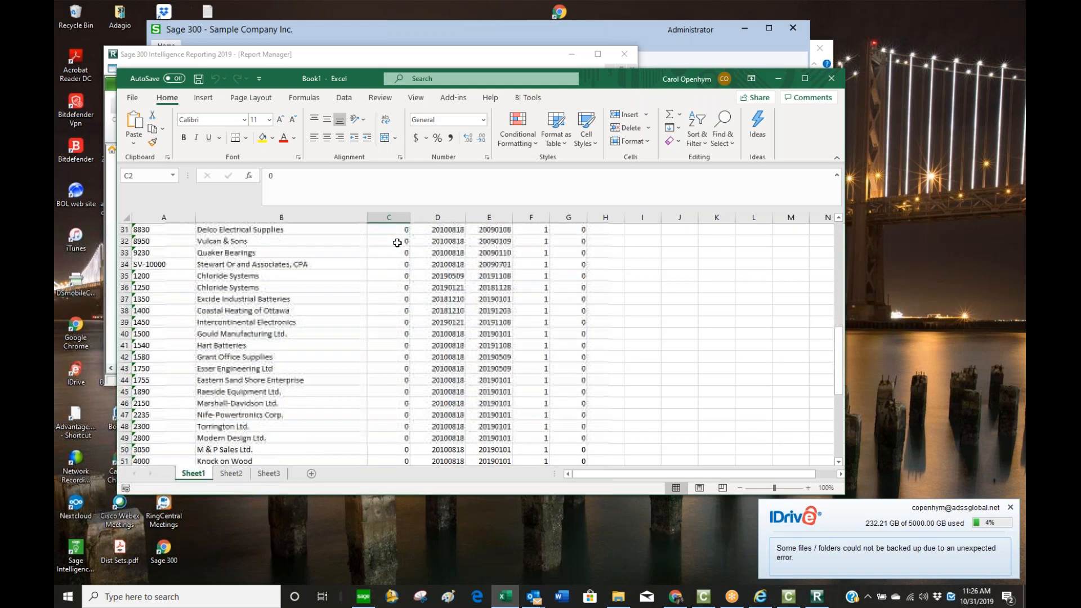
{"action": "scroll", "coordinate": [397, 243], "scroll_direction": "down", "scroll_amount": 7}
{"action": "scroll", "coordinate": [400, 242], "scroll_direction": "up", "scroll_amount": 20}
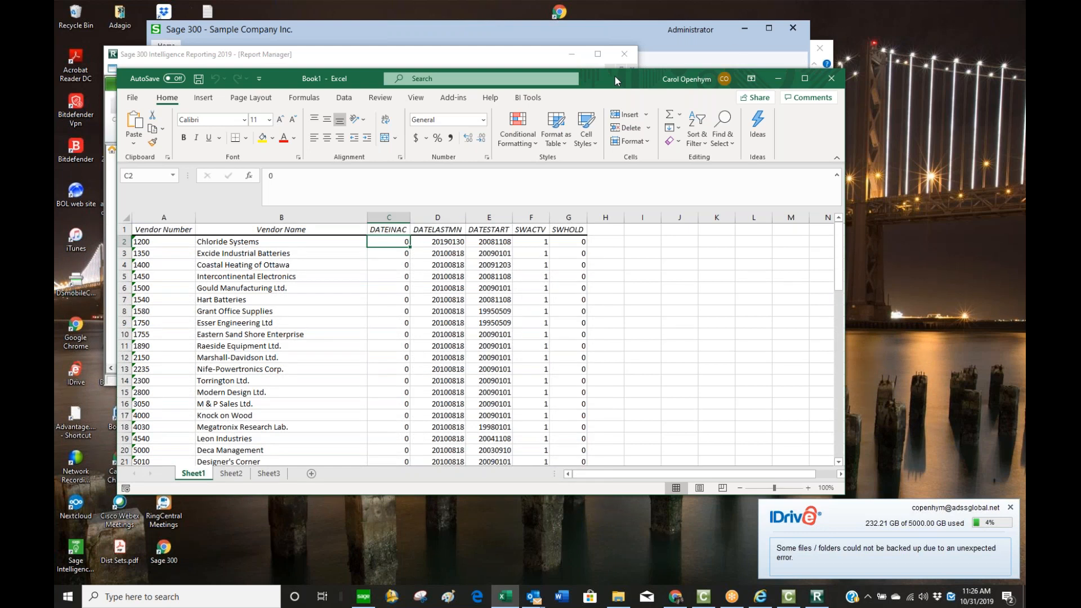
{"action": "left_click_drag", "start_coordinate": [606, 77], "coordinate": [1025, 93]}
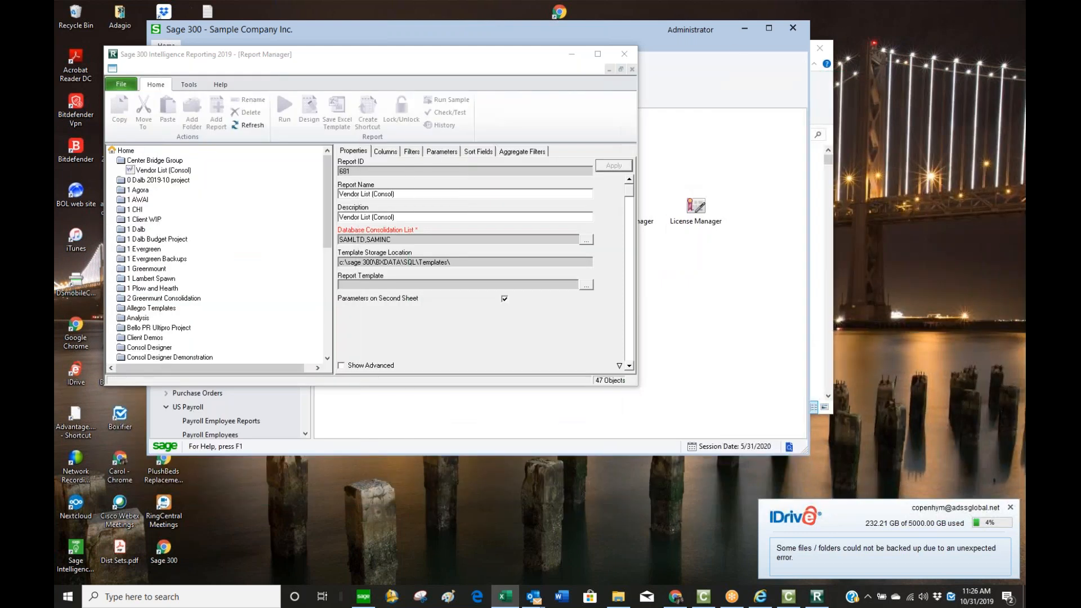
- Switch to File Explorer and open Sage Intelligence handy formulas and notes.docx from the TechNotes folder under 2 Sage, Sage Intelligence
{"action": "left_click", "coordinate": [794, 601]}
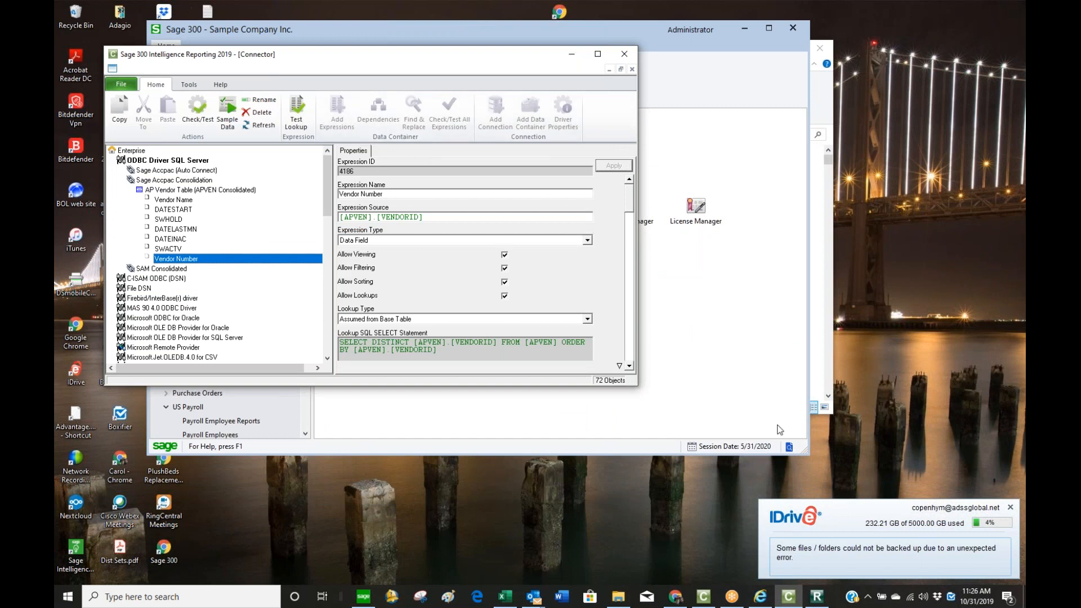
{"action": "left_click", "coordinate": [619, 599]}
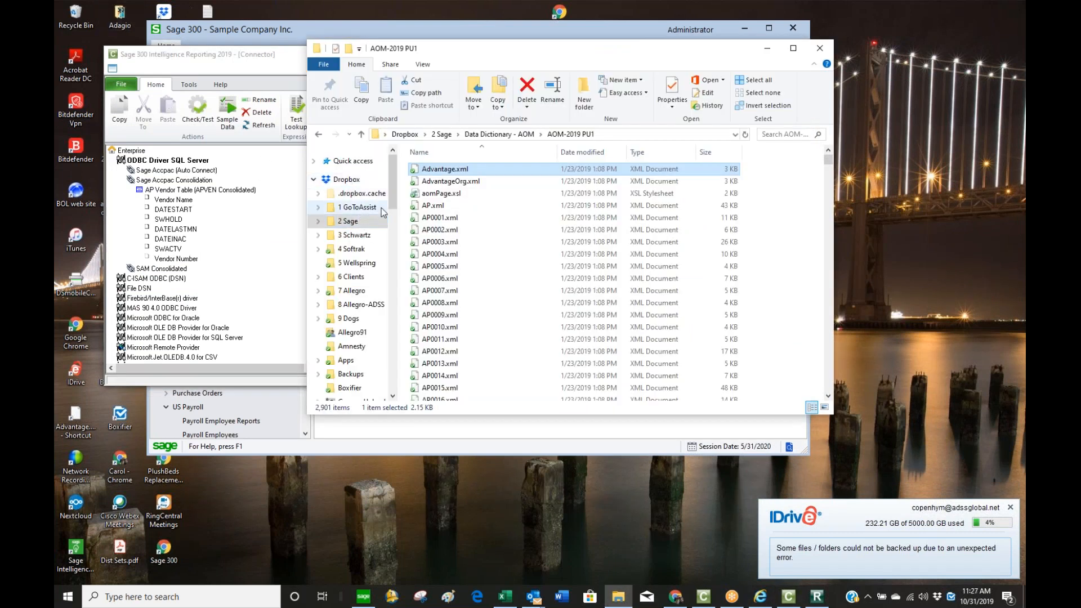
{"action": "left_click", "coordinate": [368, 220]}
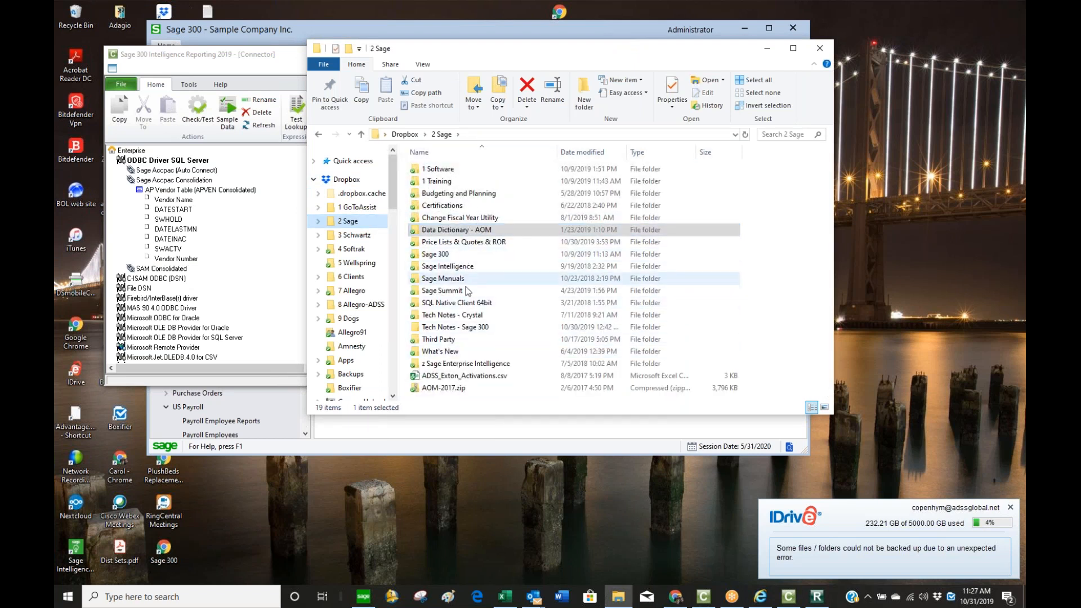
{"action": "left_click", "coordinate": [376, 223]}
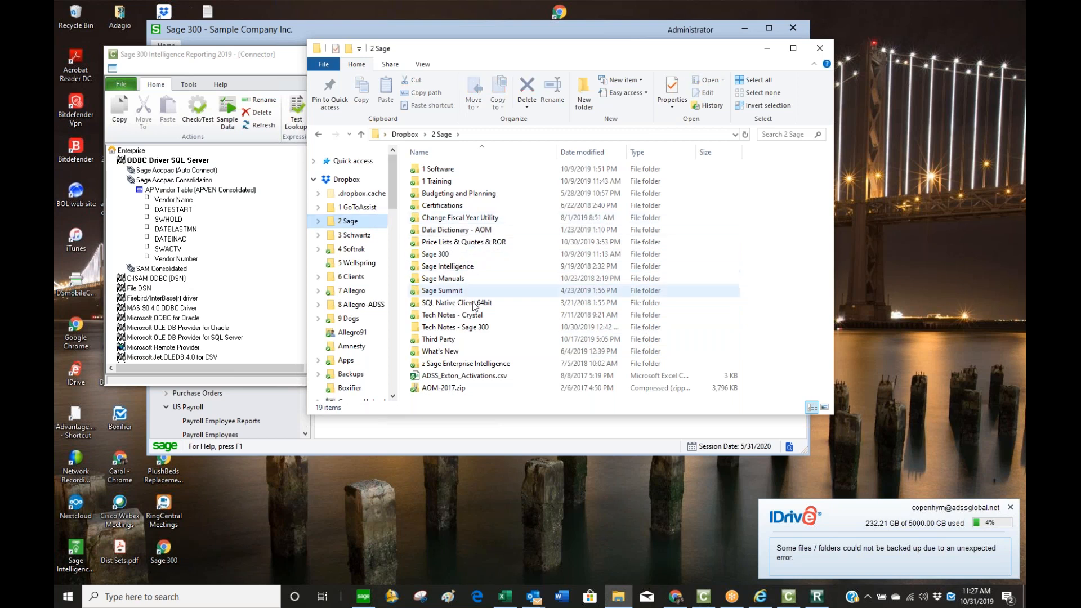
{"action": "left_click", "coordinate": [483, 268]}
{"action": "double_click", "coordinate": [483, 268]}
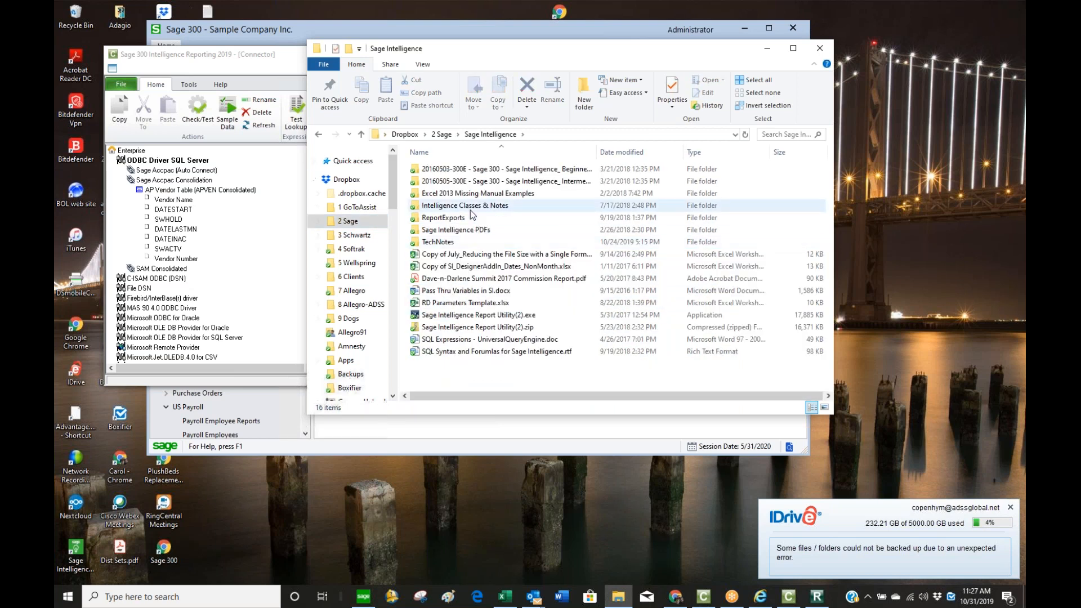
{"action": "left_click", "coordinate": [462, 243]}
{"action": "double_click", "coordinate": [462, 243]}
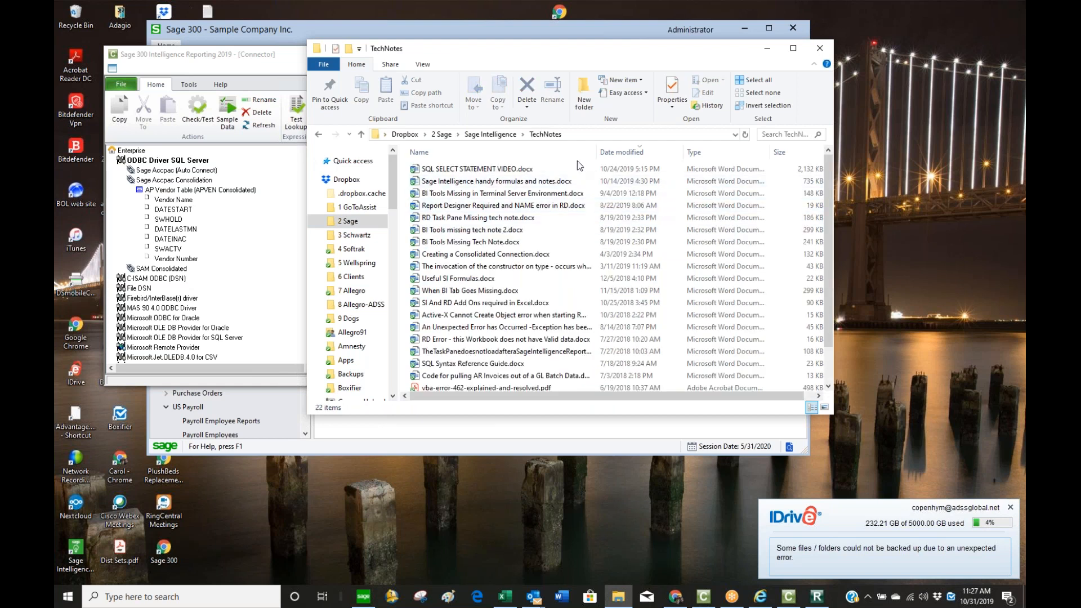
{"action": "left_click", "coordinate": [622, 152]}
{"action": "left_click", "coordinate": [622, 152]}
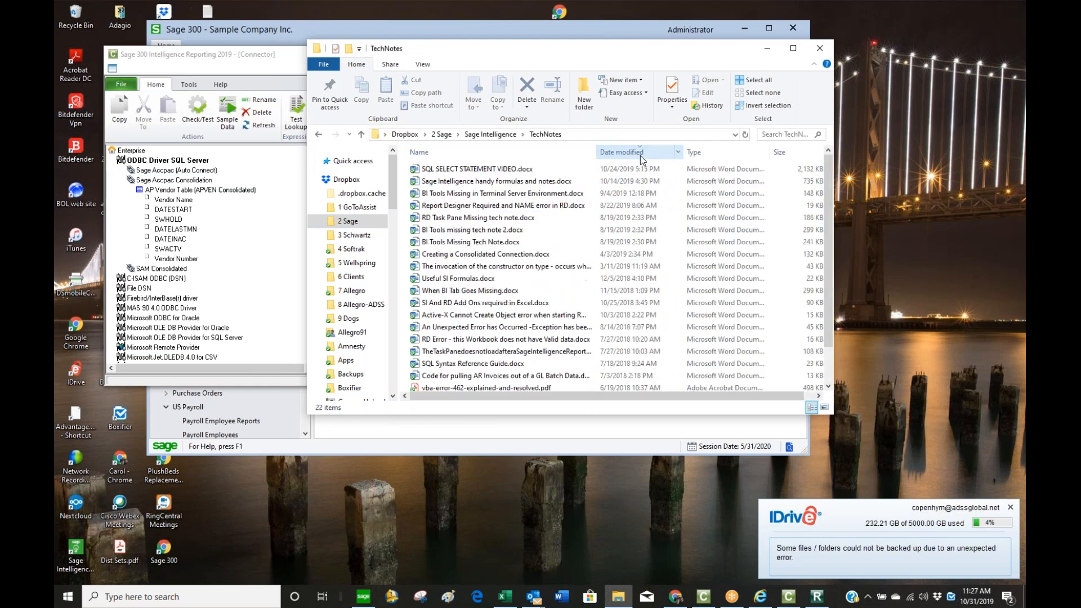
{"action": "double_click", "coordinate": [525, 182]}
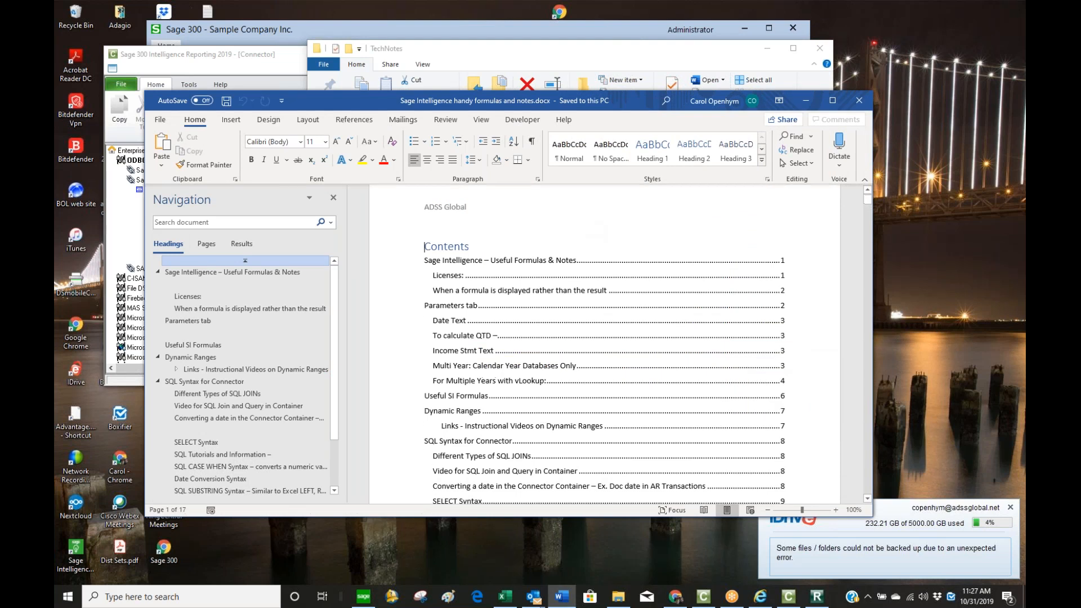
- Examine the notes on date conversion with null fields and the SQL CASE WHEN examples for APOBL, ARTCR and ARBTA fields
{"action": "scroll", "coordinate": [602, 343], "scroll_direction": "down", "scroll_amount": 2}
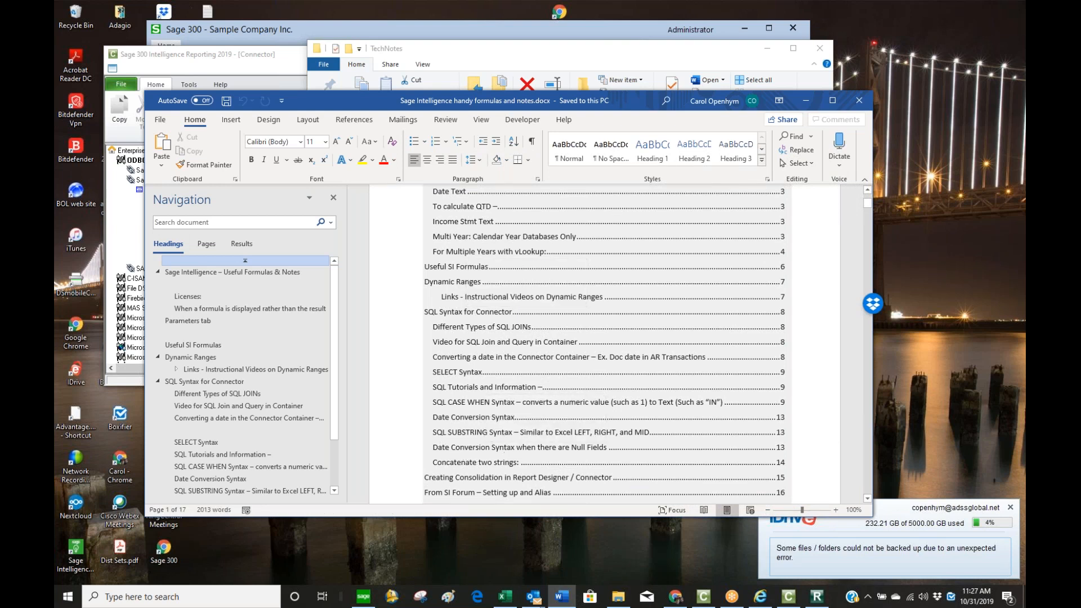
{"action": "left_click", "coordinate": [637, 419], "text": "ctrl"}
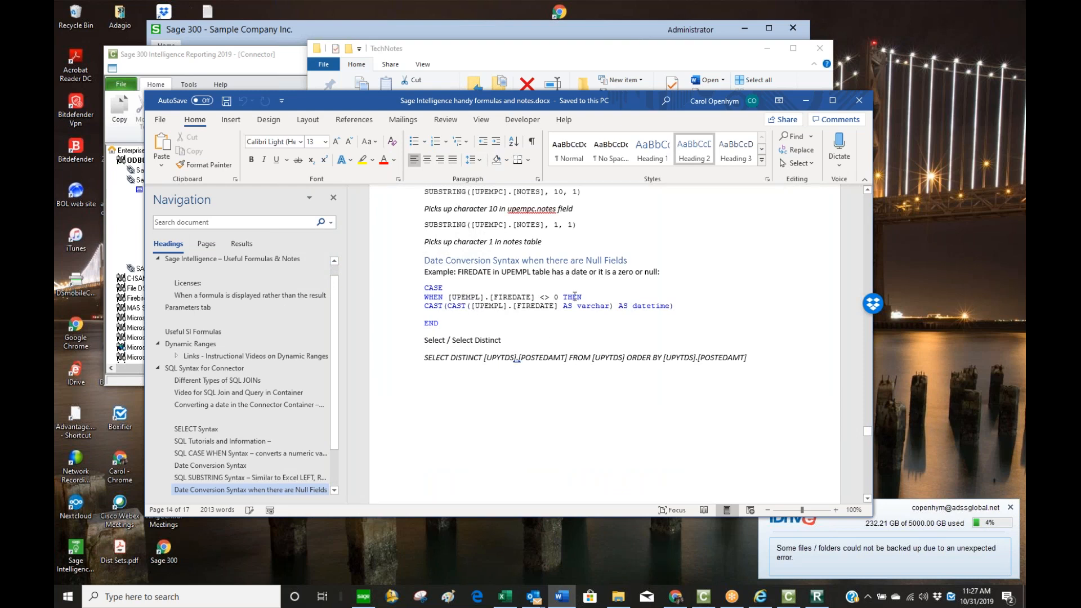
{"action": "scroll", "coordinate": [638, 294], "scroll_direction": "up", "scroll_amount": 3}
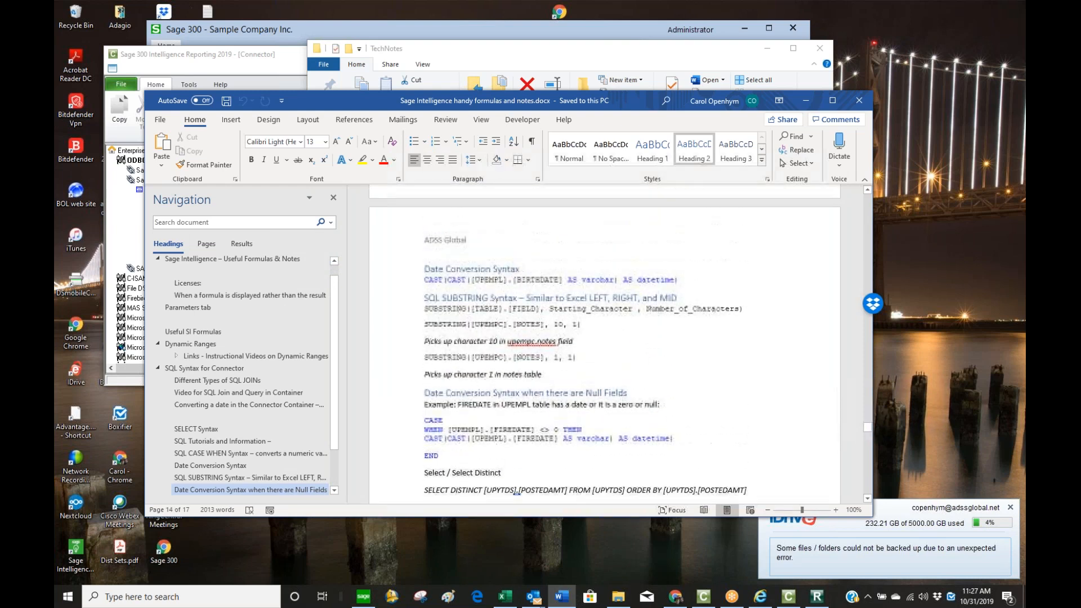
{"action": "scroll", "coordinate": [634, 325], "scroll_direction": "up", "scroll_amount": 10}
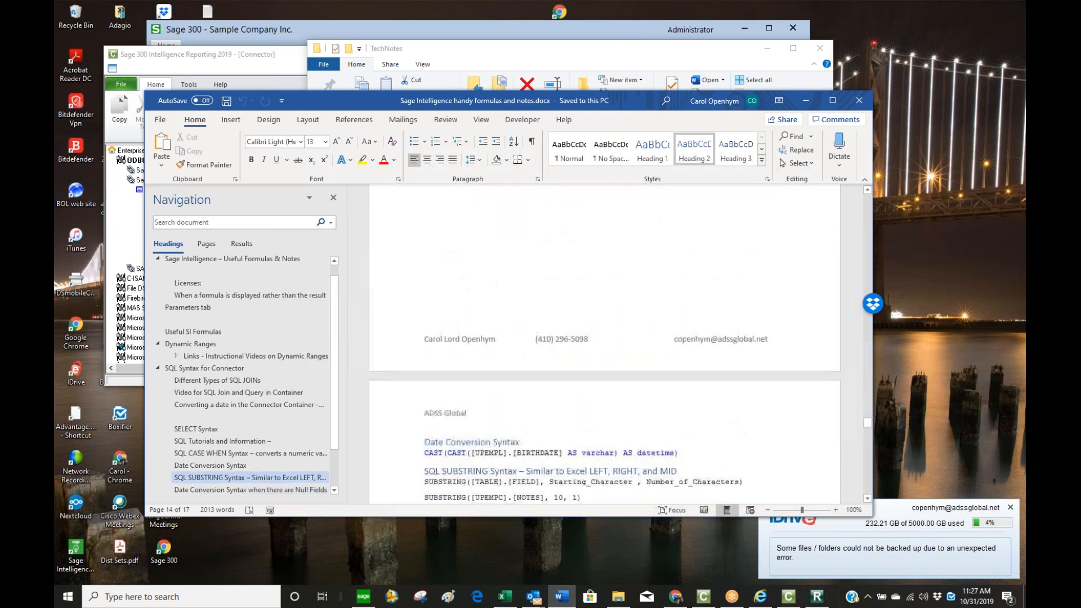
{"action": "scroll", "coordinate": [604, 344], "scroll_direction": "up", "scroll_amount": 15}
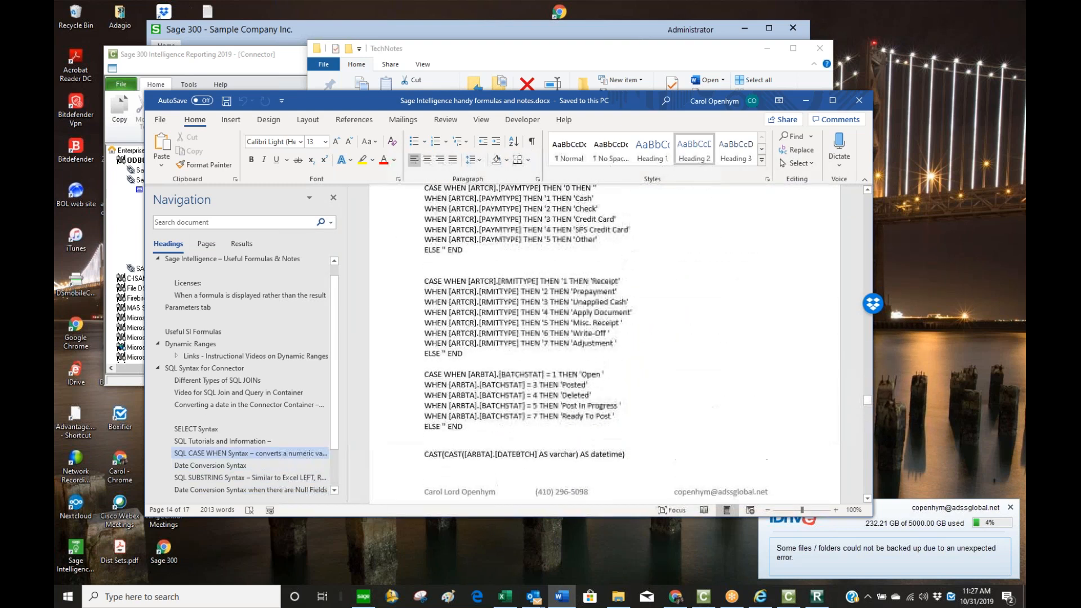
{"action": "scroll", "coordinate": [521, 309], "scroll_direction": "up", "scroll_amount": 2}
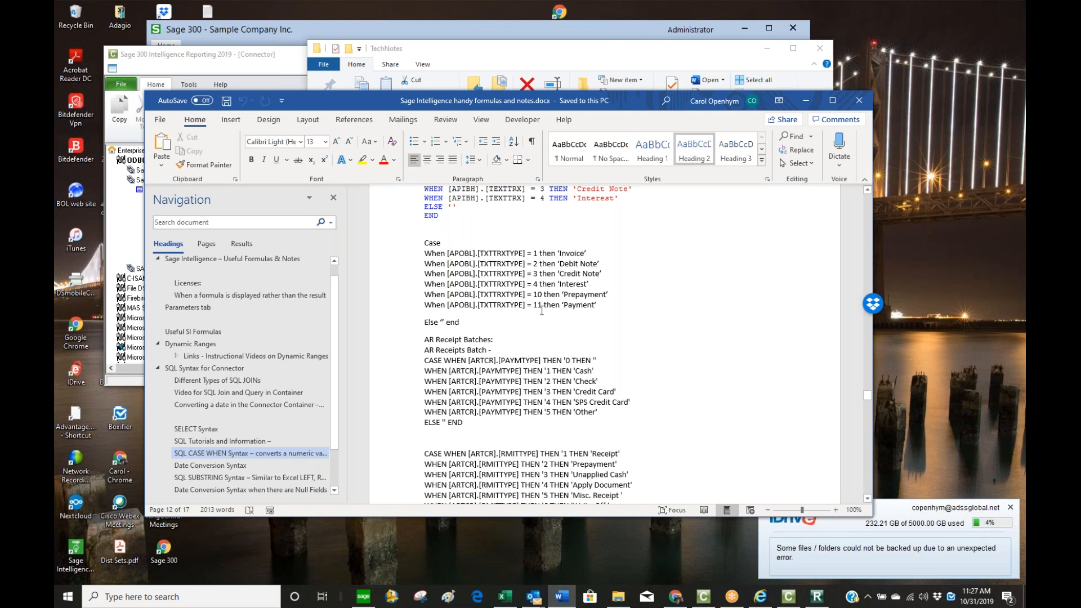
{"action": "left_click_drag", "start_coordinate": [466, 322], "coordinate": [419, 244]}
{"action": "left_click", "coordinate": [451, 242]}
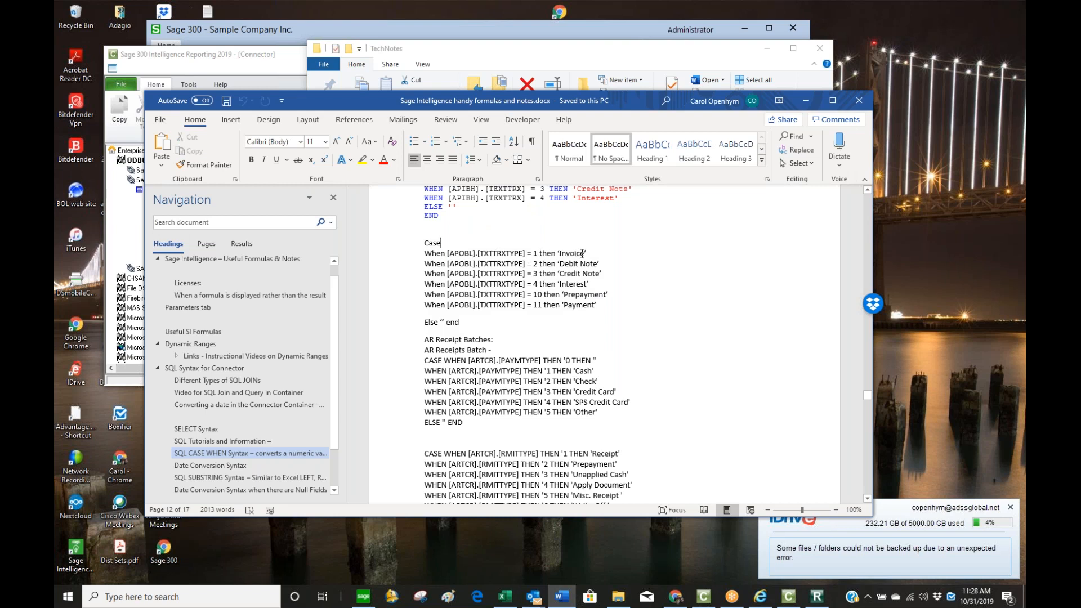
{"action": "left_click", "coordinate": [446, 319]}
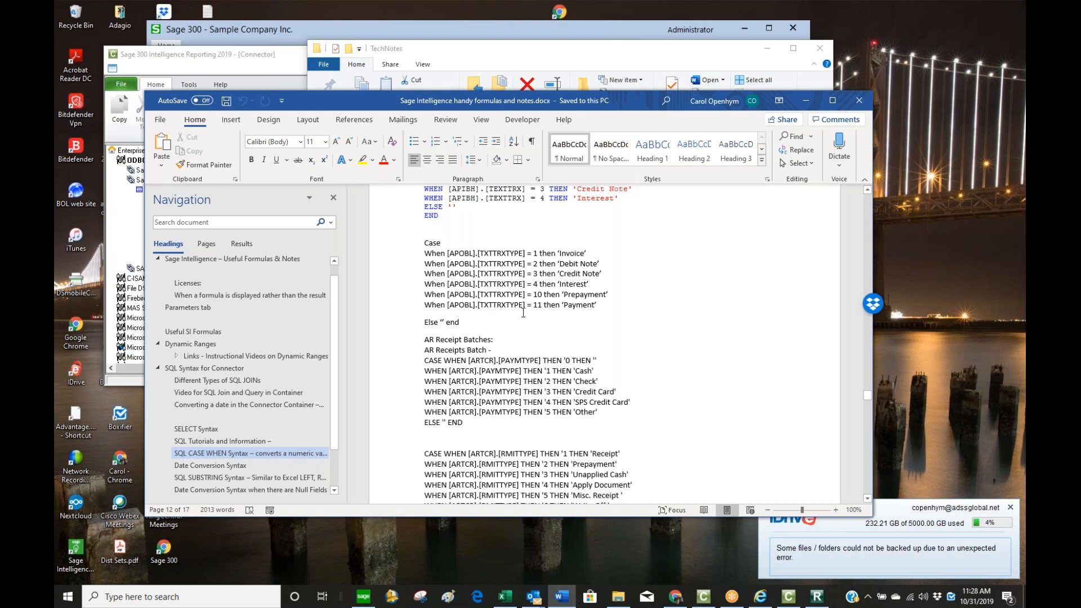
{"action": "scroll", "coordinate": [565, 337], "scroll_direction": "down", "scroll_amount": 5}
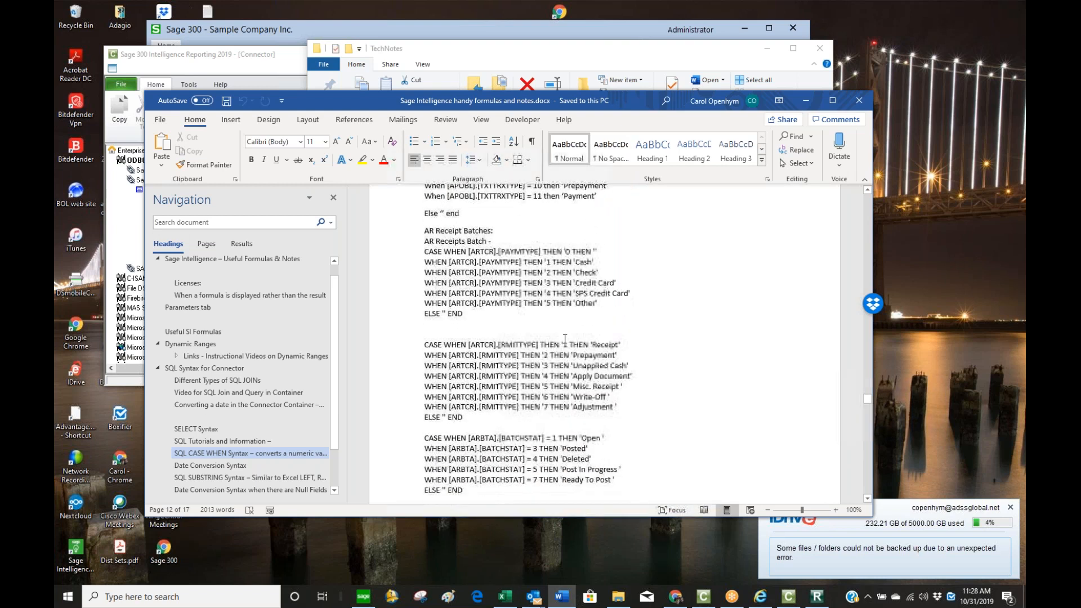
{"action": "scroll", "coordinate": [565, 337], "scroll_direction": "down", "scroll_amount": 3}
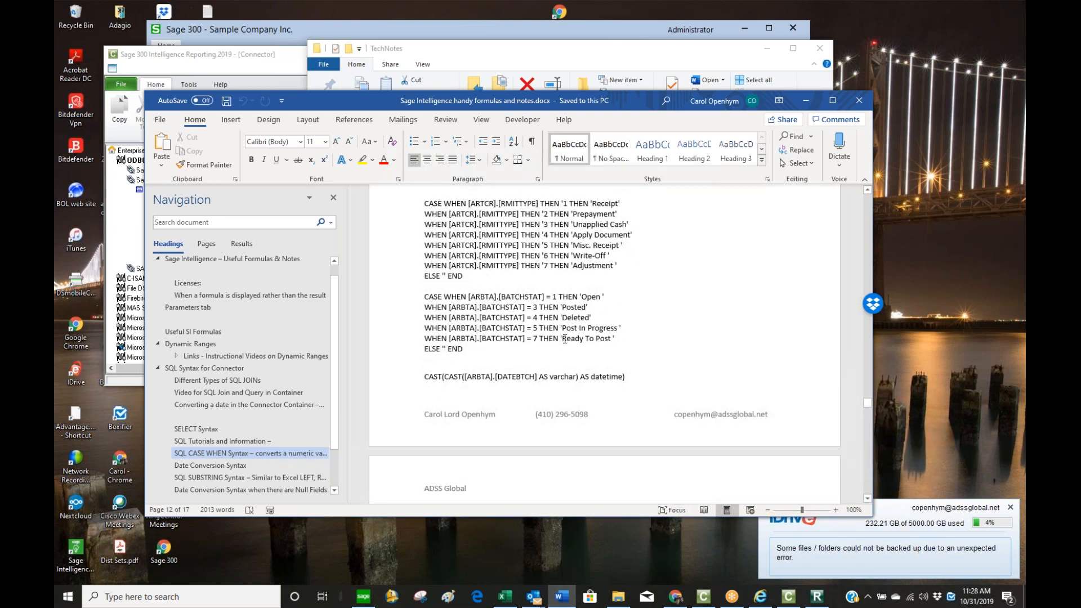
- Copy the expression CAST(CAST([ARBTA].[DATEBTCH] AS varchar) AS datetime) from the notes document
{"action": "left_click_drag", "start_coordinate": [634, 376], "coordinate": [431, 380]}
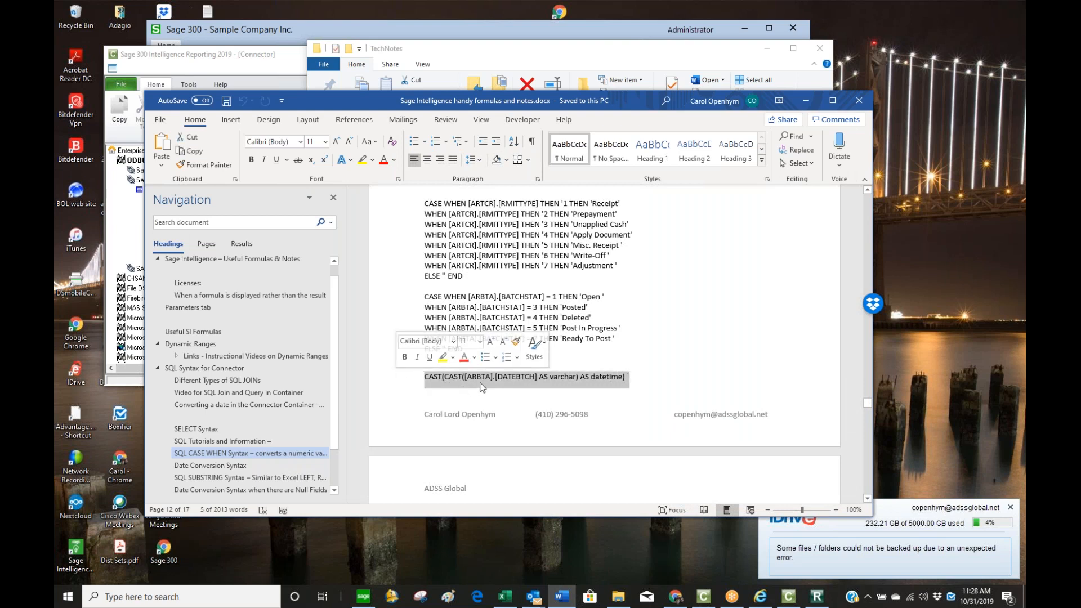
{"action": "scroll", "coordinate": [640, 376], "scroll_direction": "down", "scroll_amount": 3}
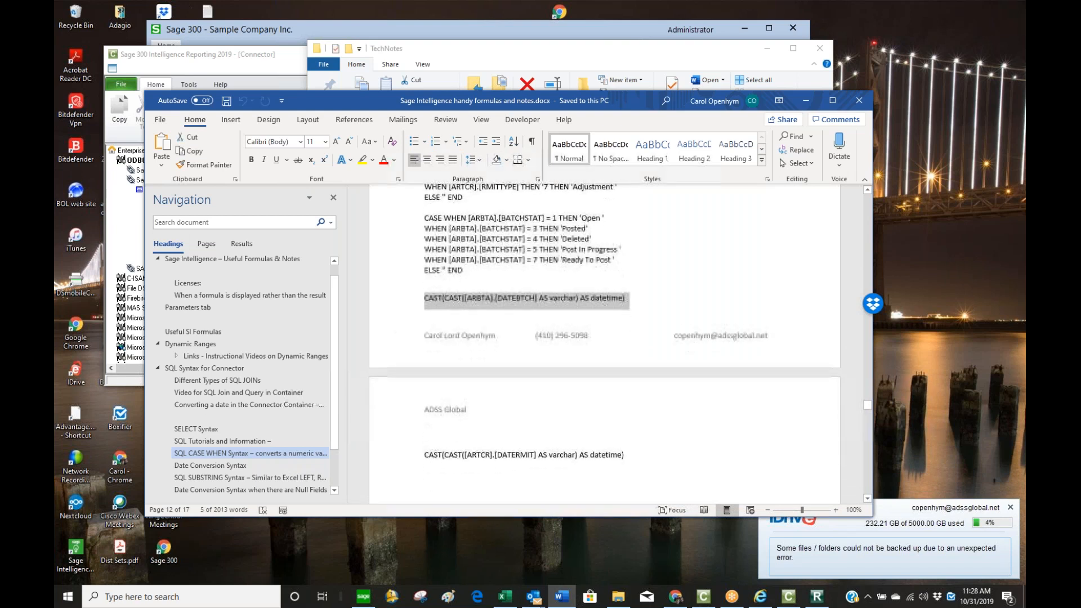
{"action": "right_click", "coordinate": [598, 292]}
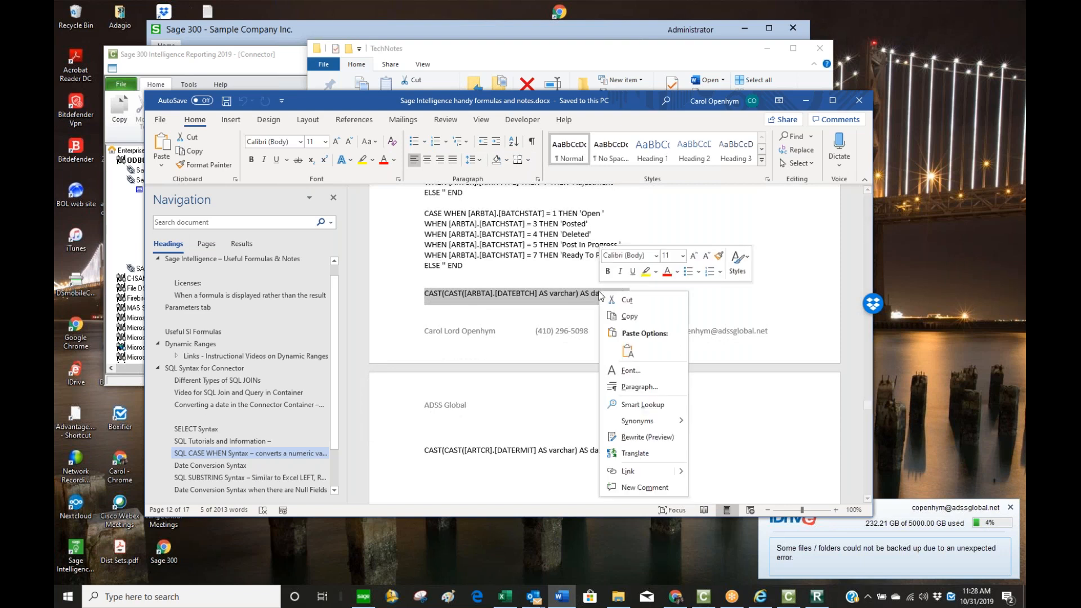
{"action": "left_click", "coordinate": [626, 316]}
- Open Notepad and paste the copied date conversion expression into a blank file
{"action": "left_click", "coordinate": [200, 592]}
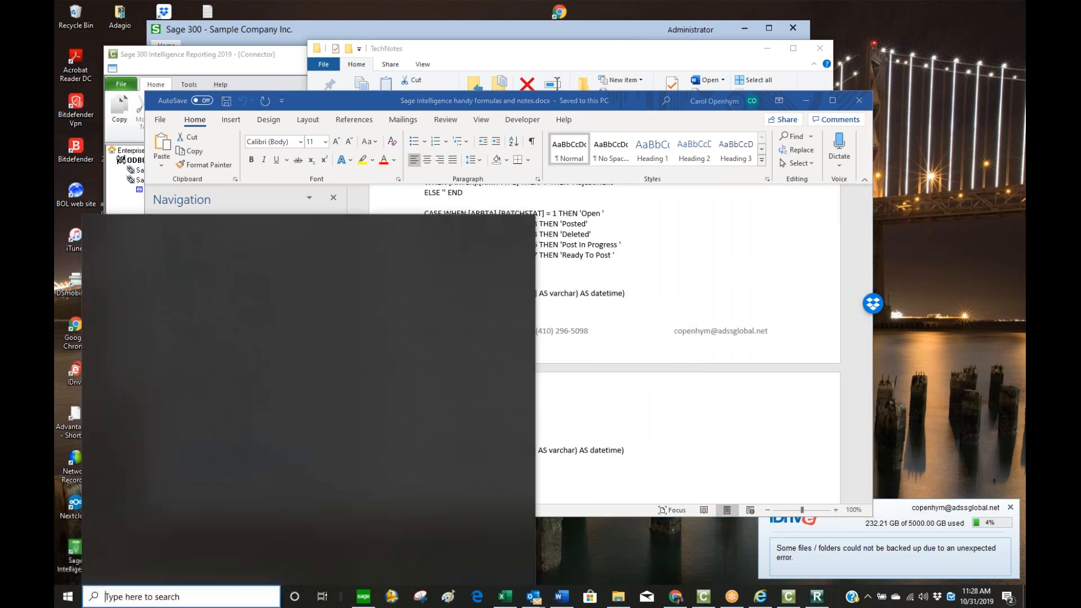
{"action": "type", "text": "notepad"}
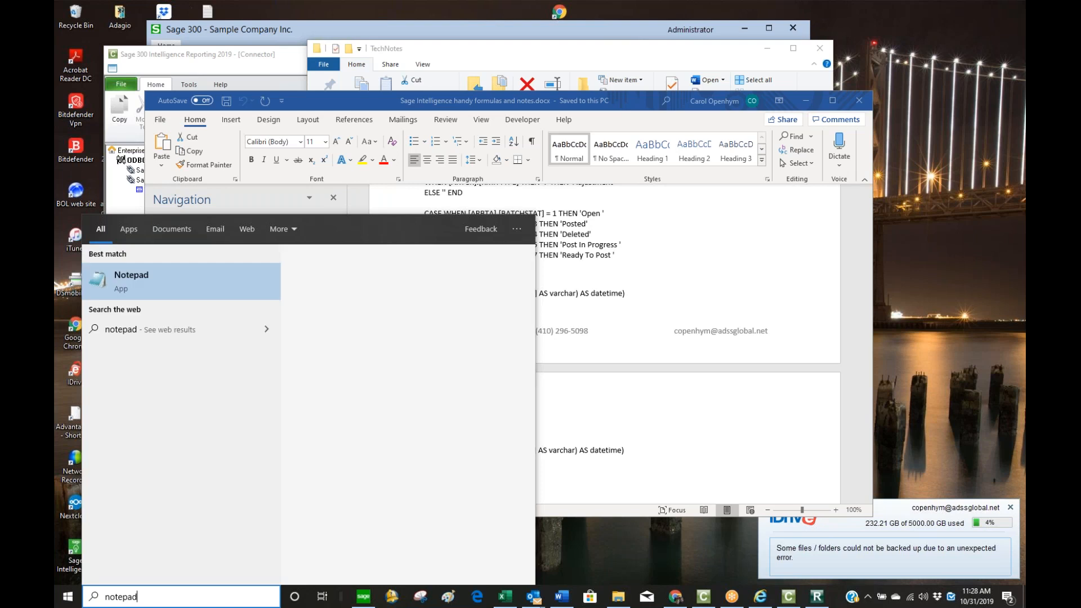
{"action": "key", "text": "Return"}
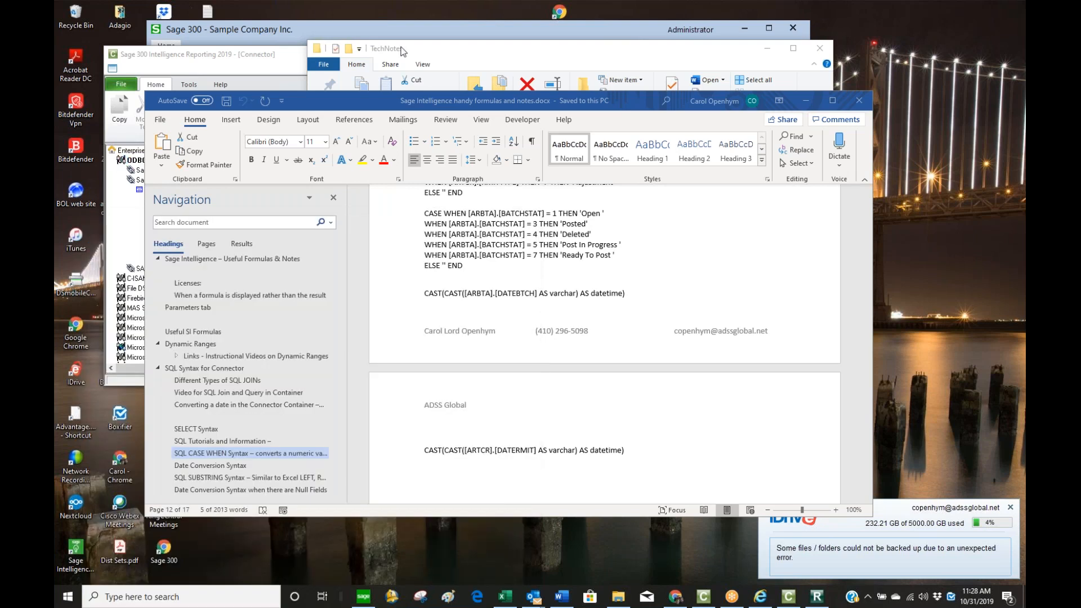
{"action": "left_click_drag", "start_coordinate": [464, 89], "coordinate": [388, 109]}
{"action": "key", "text": "ctrl+v"}
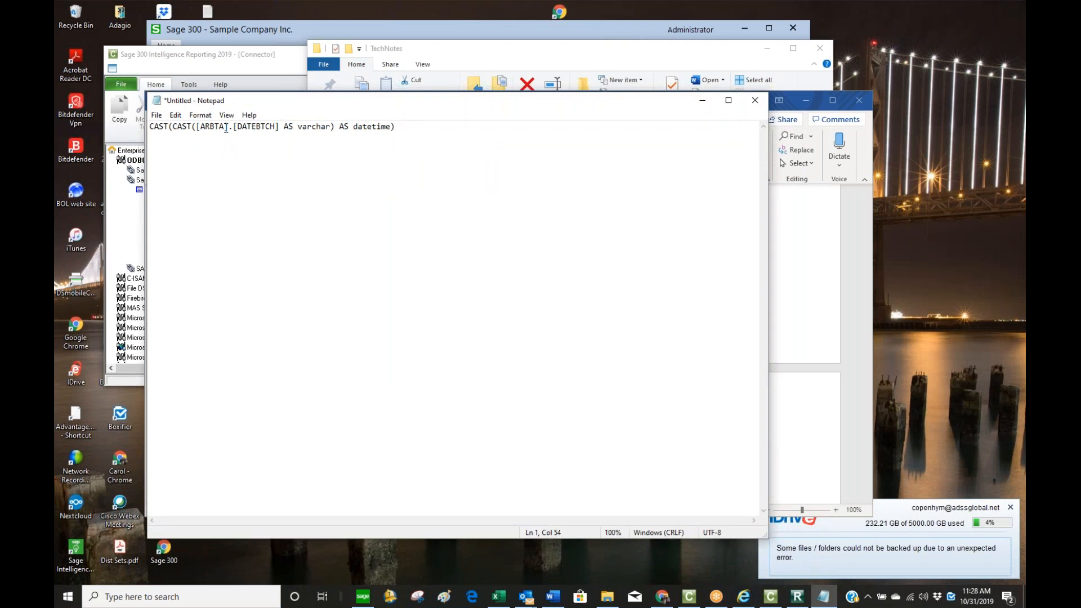
- Replace the table name in the pasted CAST expression with APVEN
{"action": "key", "text": "BackSpace"}
{"action": "key", "text": "BackSpace"}
{"action": "key", "text": "BackSpace"}
{"action": "key", "text": "BackSpace"}
{"action": "key", "text": "BackSpace"}
{"action": "type", "text": "Ap"}
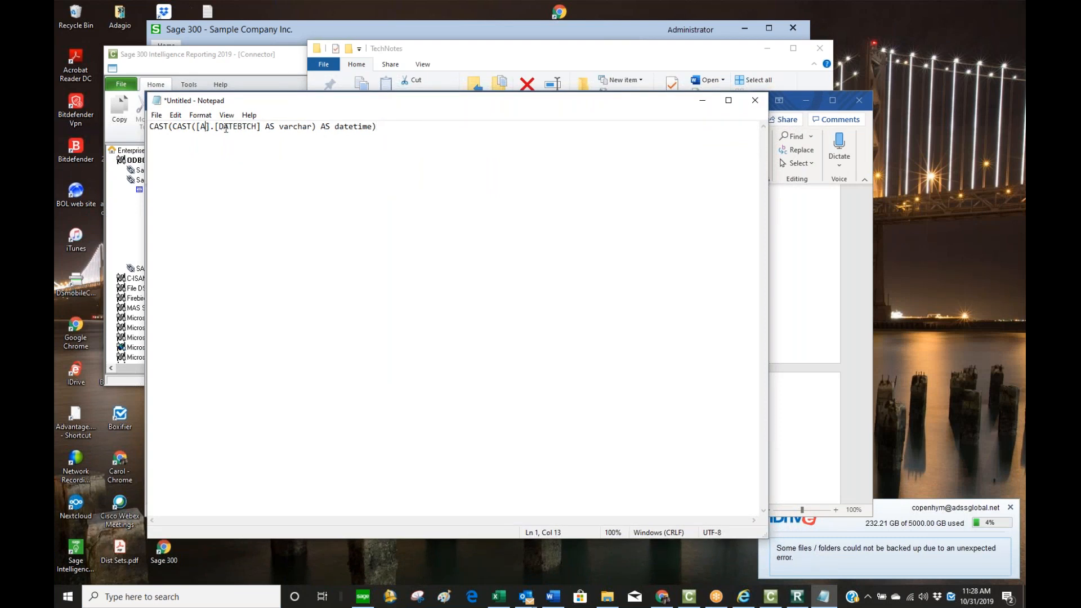
{"action": "key", "text": "Caps_Lock"}
{"action": "key", "text": "BackSpace"}
{"action": "type", "text": "PVEN"}
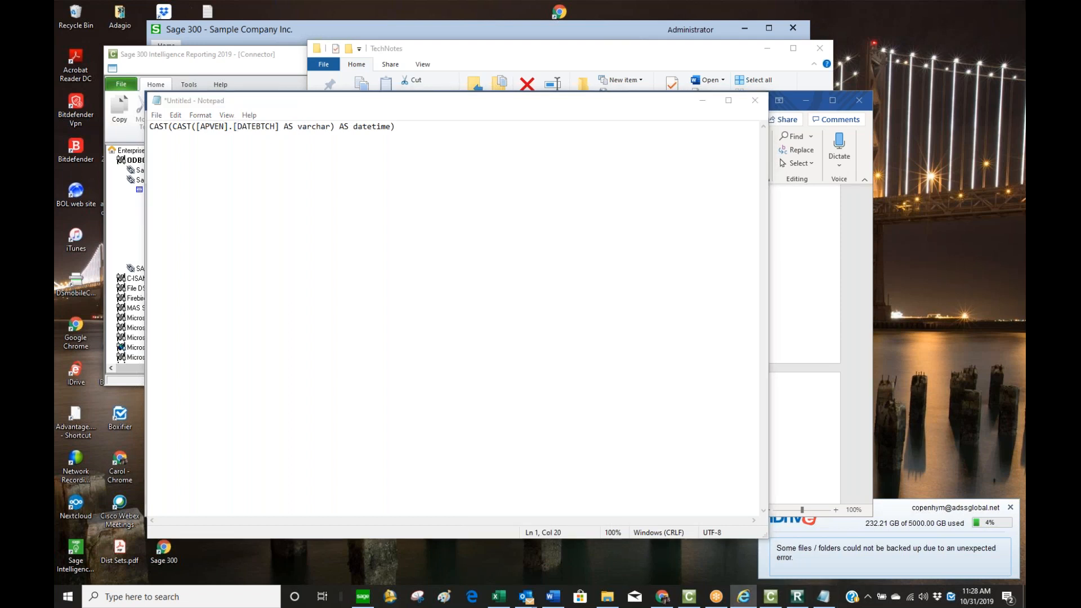
- Change the field name in the Notepad expression to DATESTART and copy the whole CAST expression
{"action": "left_click", "coordinate": [276, 126]}
{"action": "key", "text": "BackSpace"}
{"action": "key", "text": "BackSpace"}
{"action": "key", "text": "BackSpace"}
{"action": "key", "text": "BackSpace"}
{"action": "type", "text": "START"}
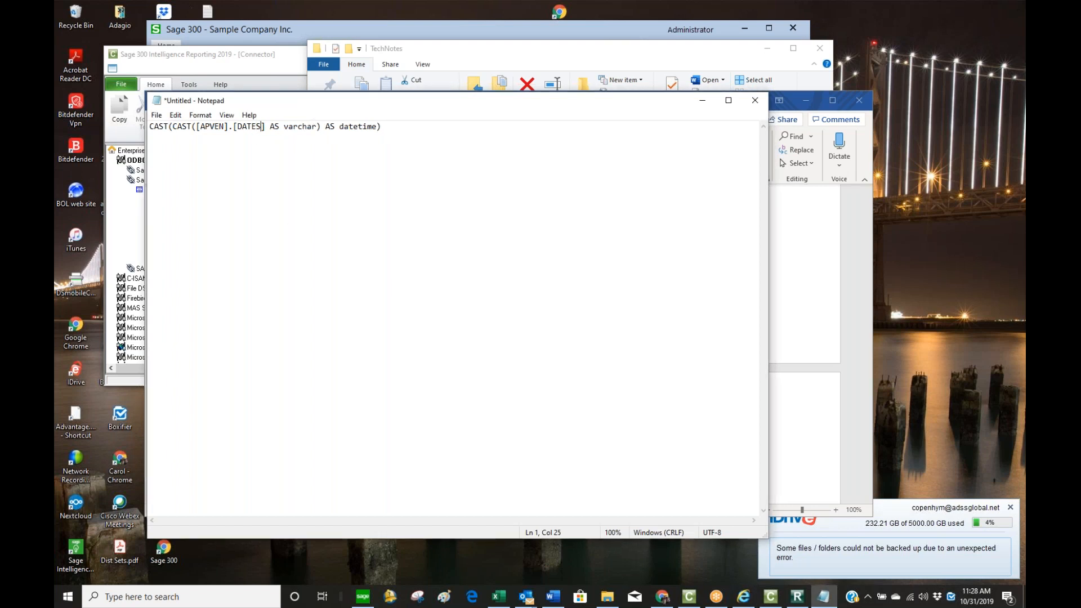
{"action": "left_click_drag", "start_coordinate": [401, 127], "coordinate": [96, 98]}
{"action": "right_click", "coordinate": [178, 131]}
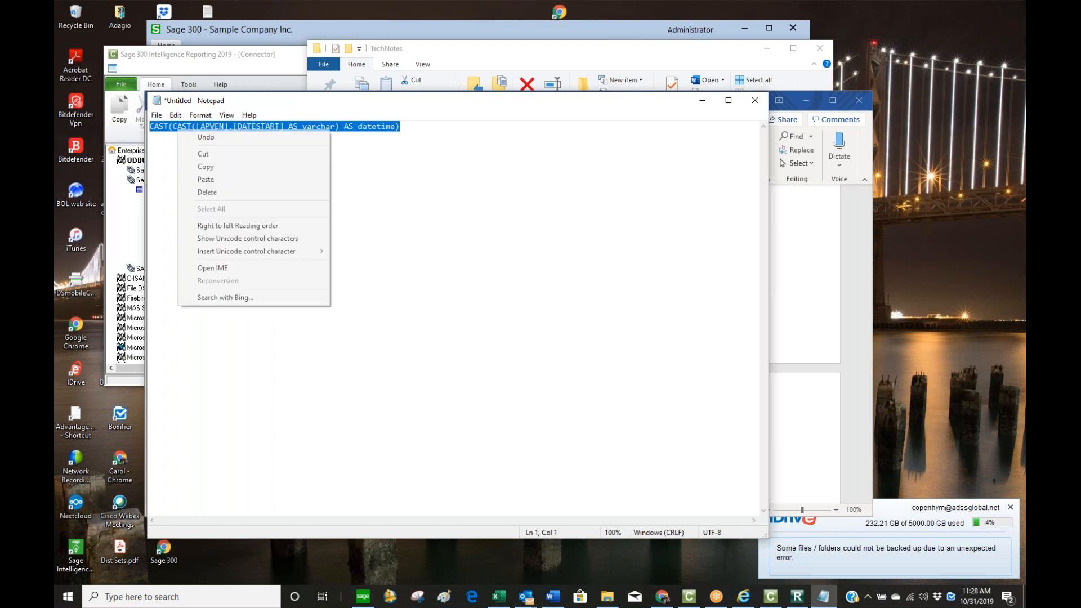
{"action": "left_click", "coordinate": [201, 167]}
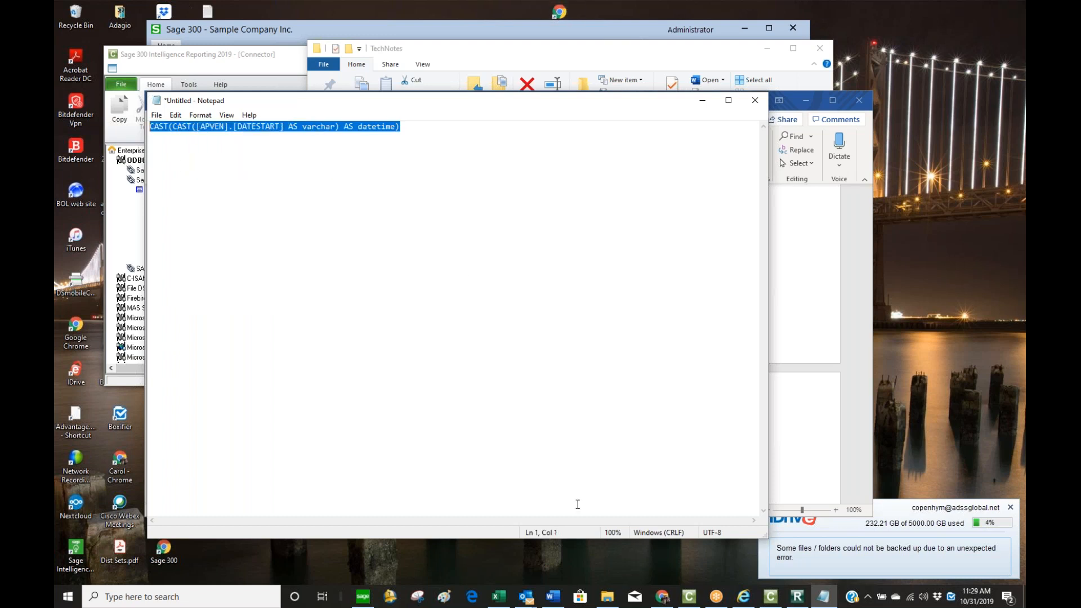
- In the Connector, add a SQL Expression named Start Date to AP Vendor Table (APVEN Consolidated), using the copied DATESTART CAST expression
{"action": "left_click", "coordinate": [771, 596]}
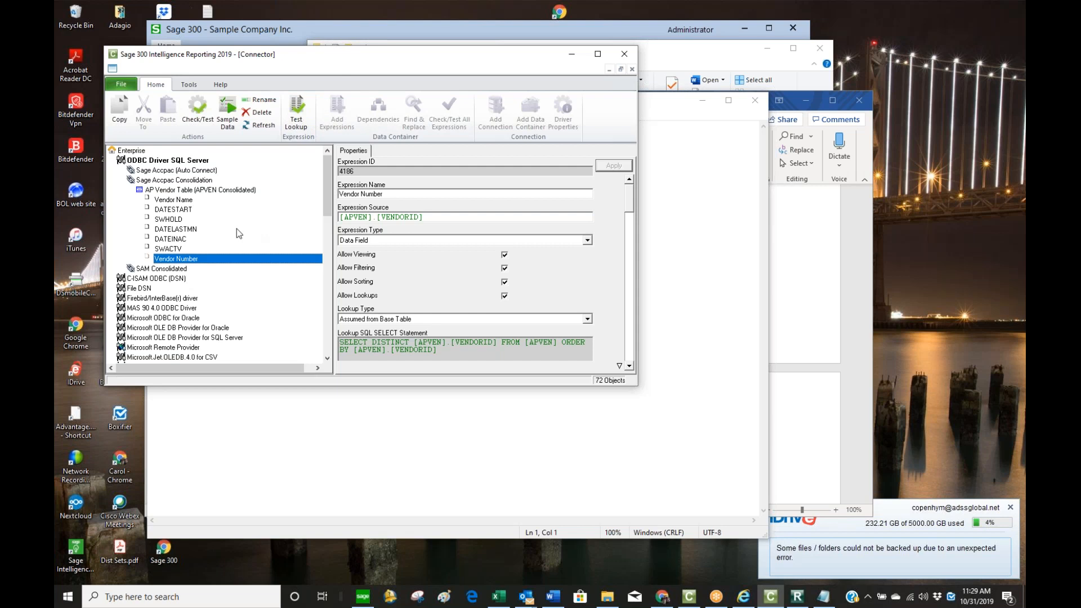
{"action": "left_click", "coordinate": [180, 191]}
{"action": "right_click", "coordinate": [180, 191]}
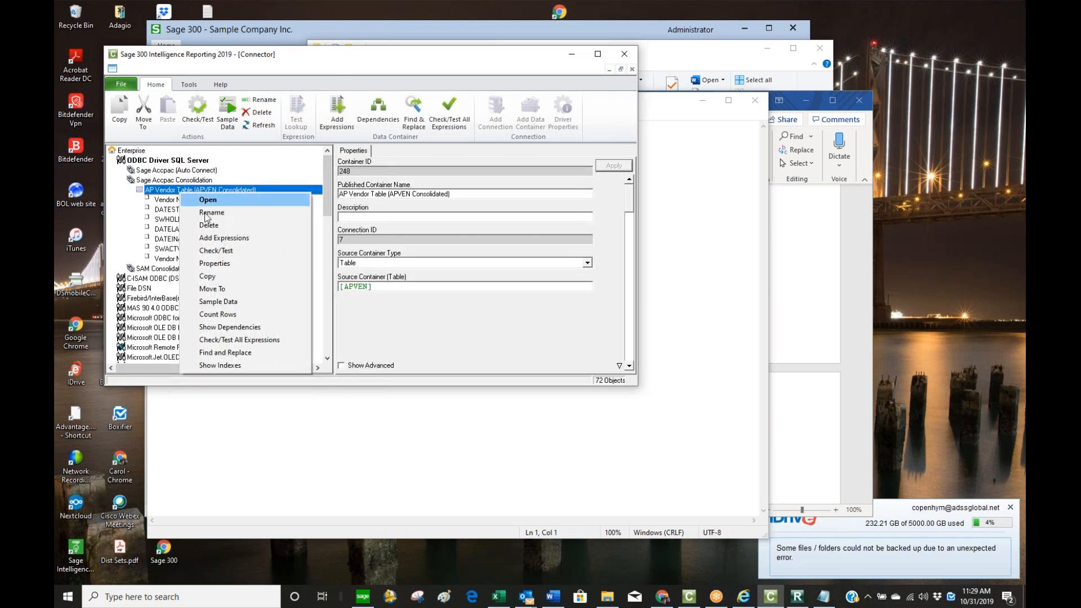
{"action": "left_click", "coordinate": [219, 238]}
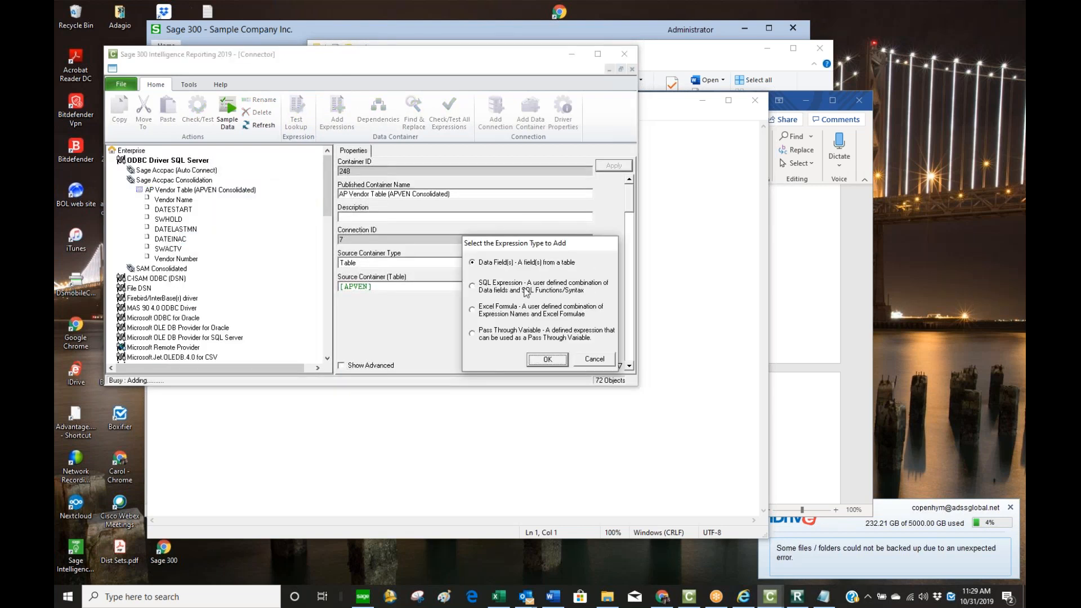
{"action": "left_click", "coordinate": [471, 286]}
{"action": "left_click", "coordinate": [546, 360]}
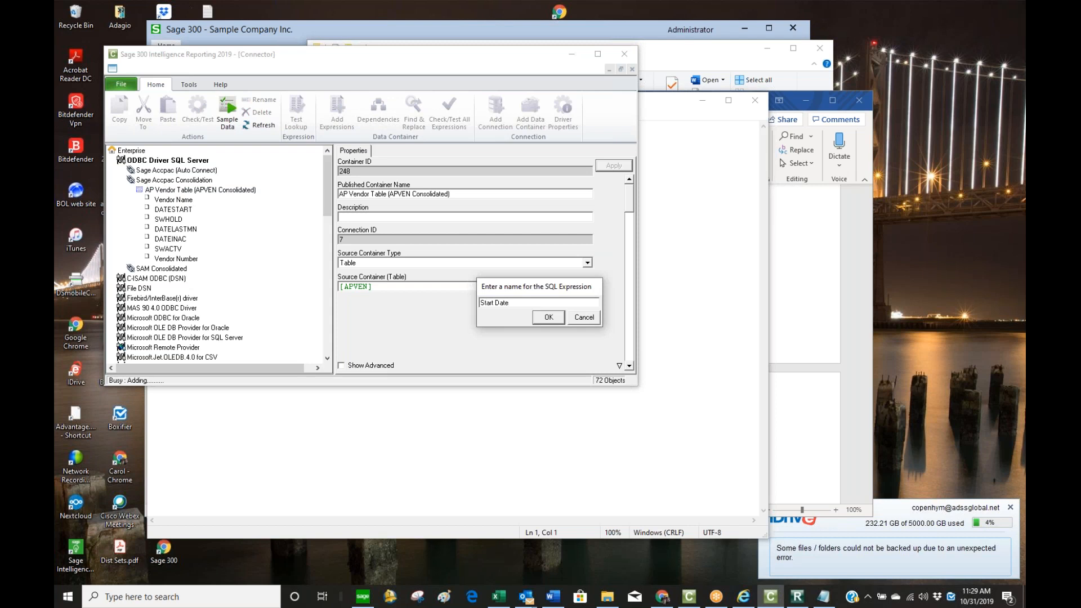
{"action": "left_click", "coordinate": [548, 317]}
{"action": "key", "text": "ctrl+v"}
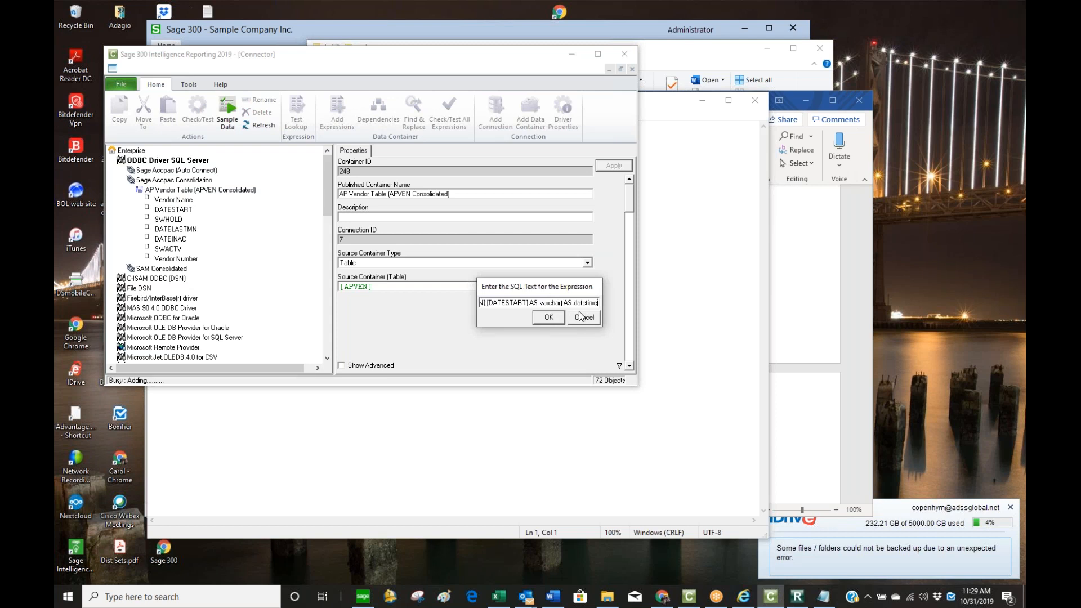
{"action": "left_click", "coordinate": [550, 318]}
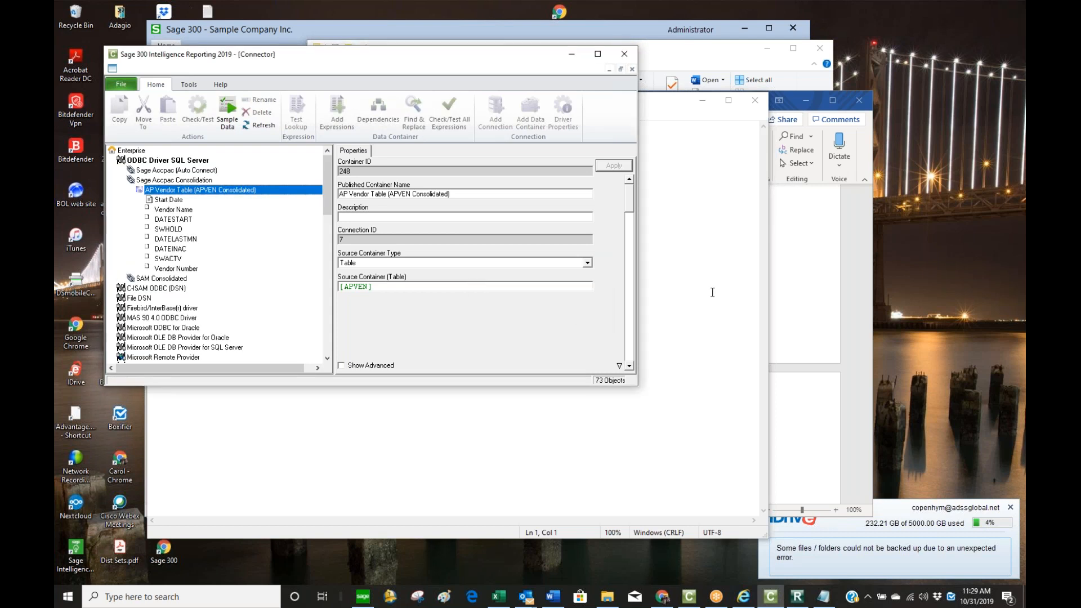
- Execute the Start Date expression in the expression editor to check its converted dates, and close the editor
{"action": "left_click", "coordinate": [179, 201]}
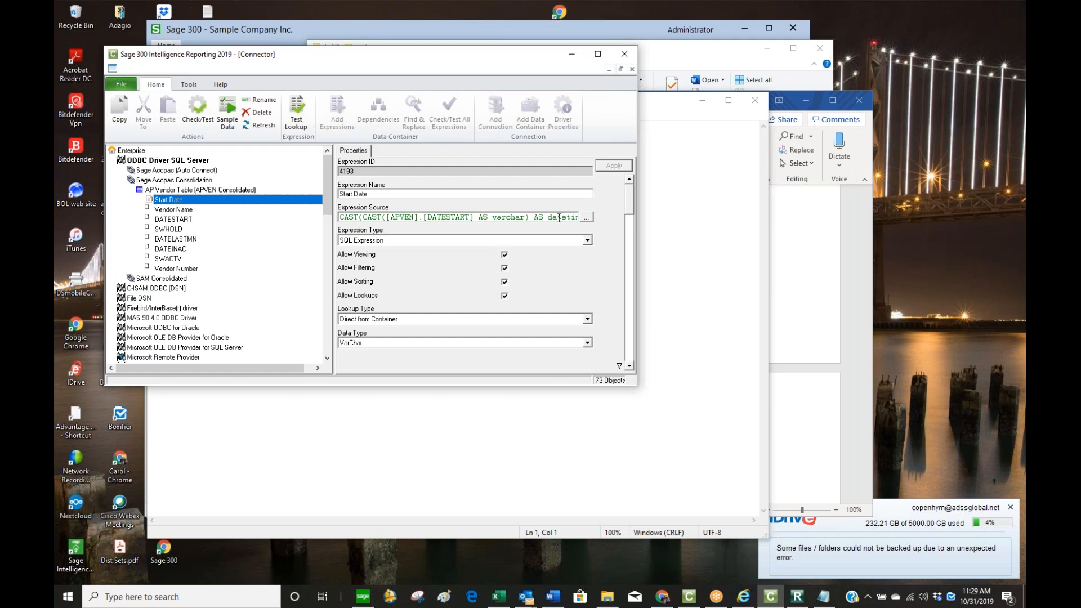
{"action": "left_click", "coordinate": [586, 217]}
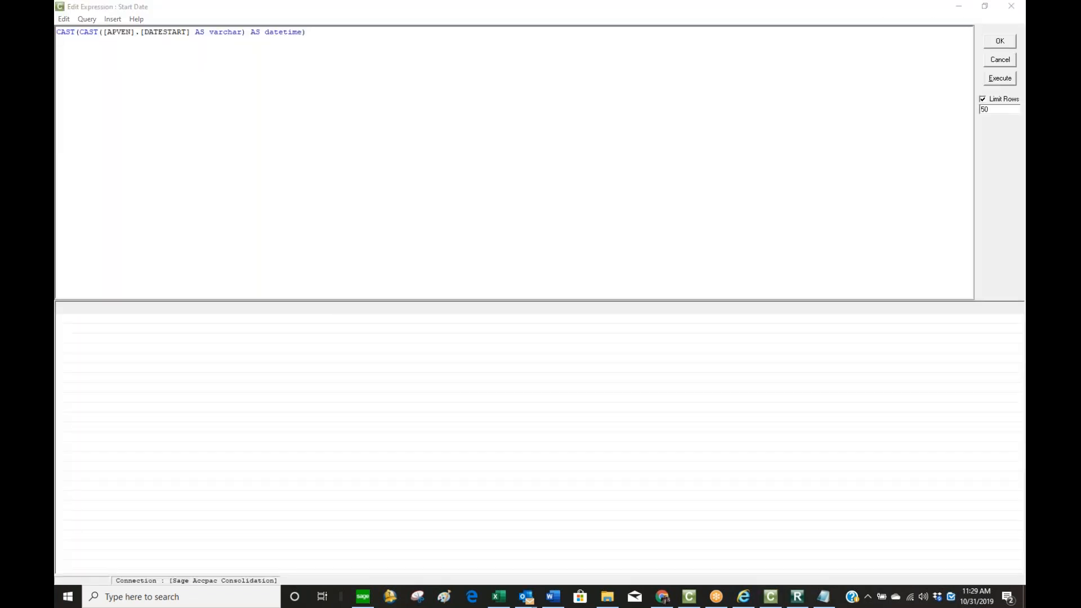
{"action": "left_click", "coordinate": [999, 77]}
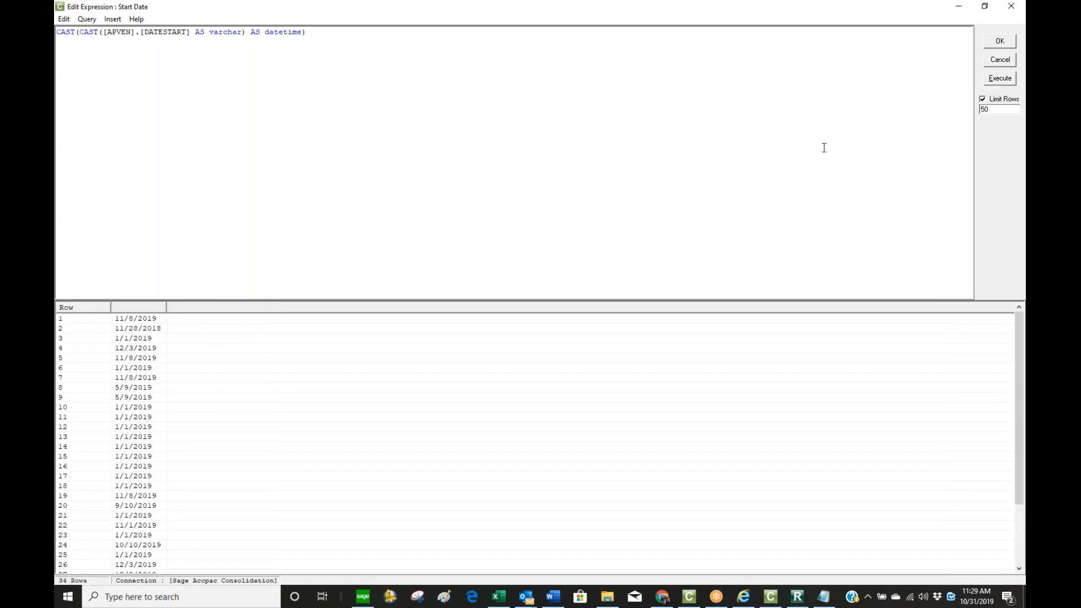
{"action": "left_click", "coordinate": [1004, 45]}
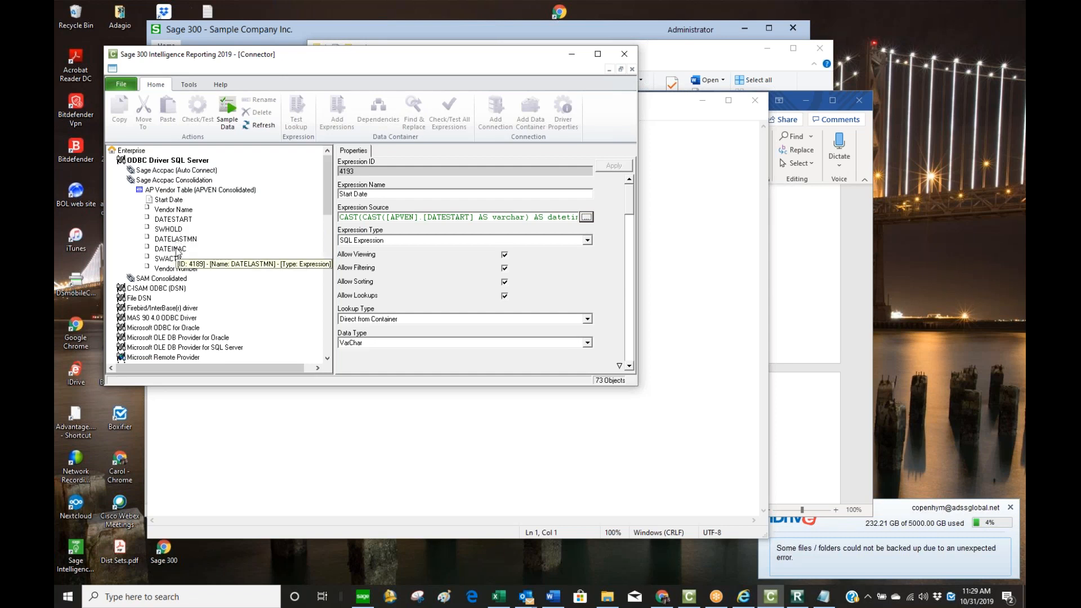
- In Notepad, paste a second copy of the DATESTART CAST expression three lines below the first
{"action": "left_click", "coordinate": [672, 197]}
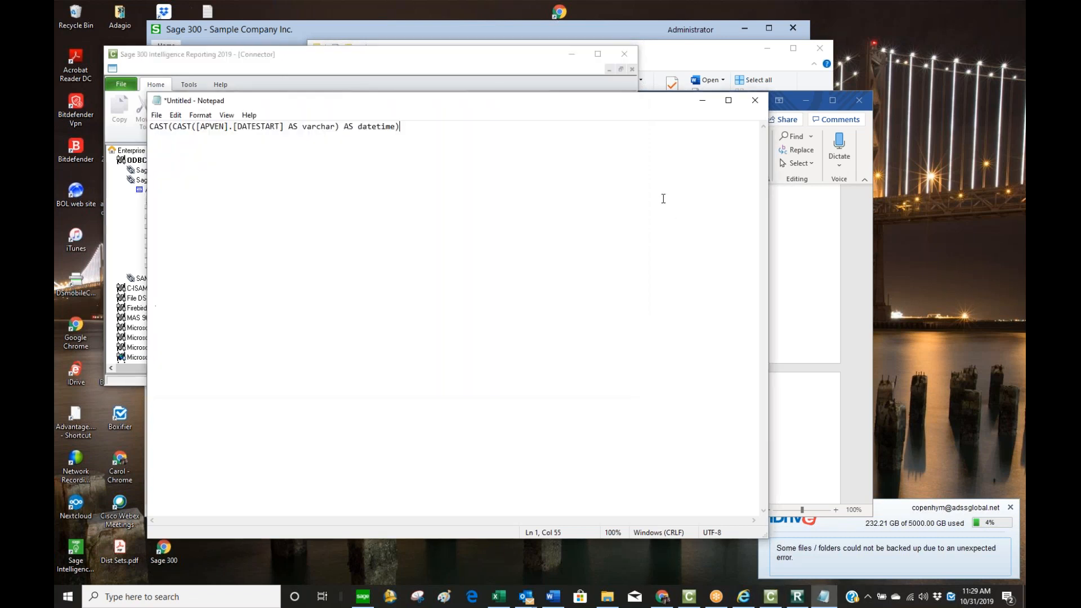
{"action": "left_click_drag", "start_coordinate": [401, 127], "coordinate": [128, 131]}
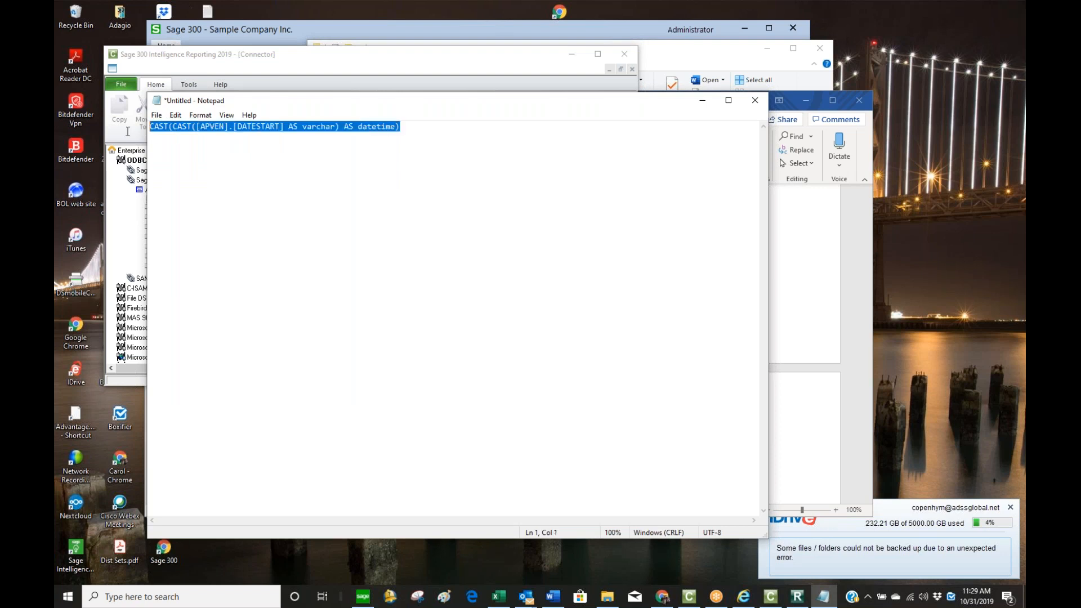
{"action": "left_click", "coordinate": [419, 132]}
{"action": "key", "text": "Return"}
{"action": "key", "text": "Return"}
{"action": "key", "text": "Return"}
{"action": "key", "text": "ctrl+v"}
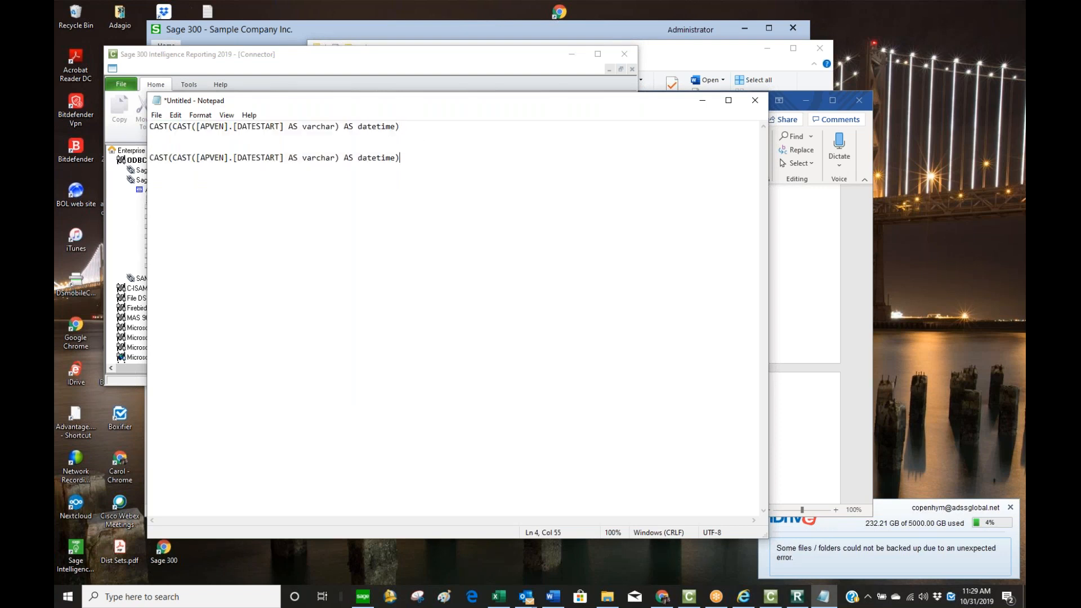
- Shorten the Notepad window from its upper edge so the Connector's expression properties remain visible above it
{"action": "left_click", "coordinate": [446, 89]}
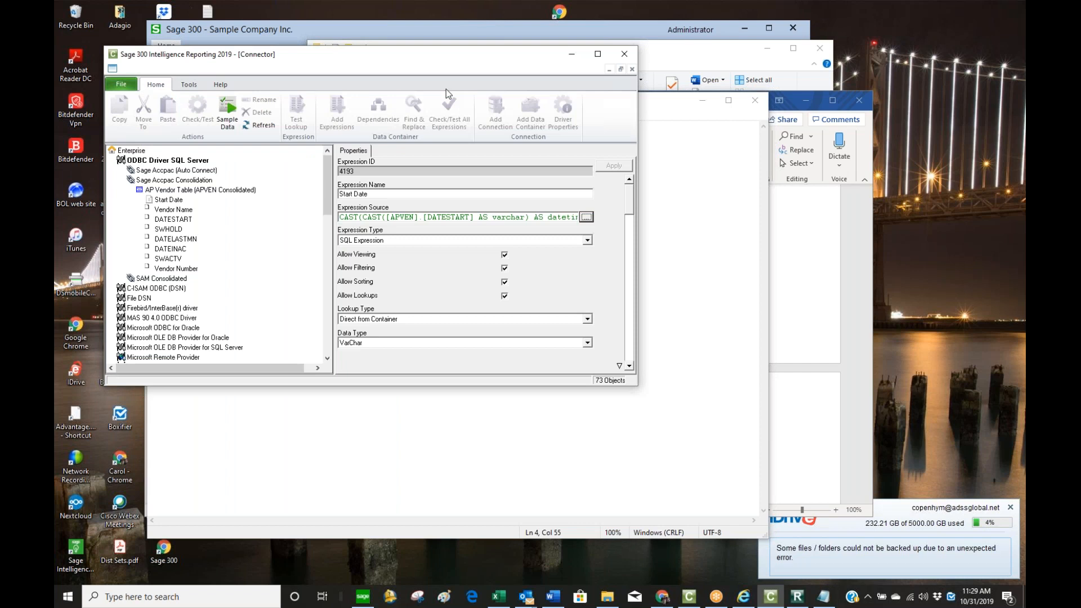
{"action": "left_click", "coordinate": [676, 145]}
{"action": "left_click_drag", "start_coordinate": [652, 92], "coordinate": [647, 332]}
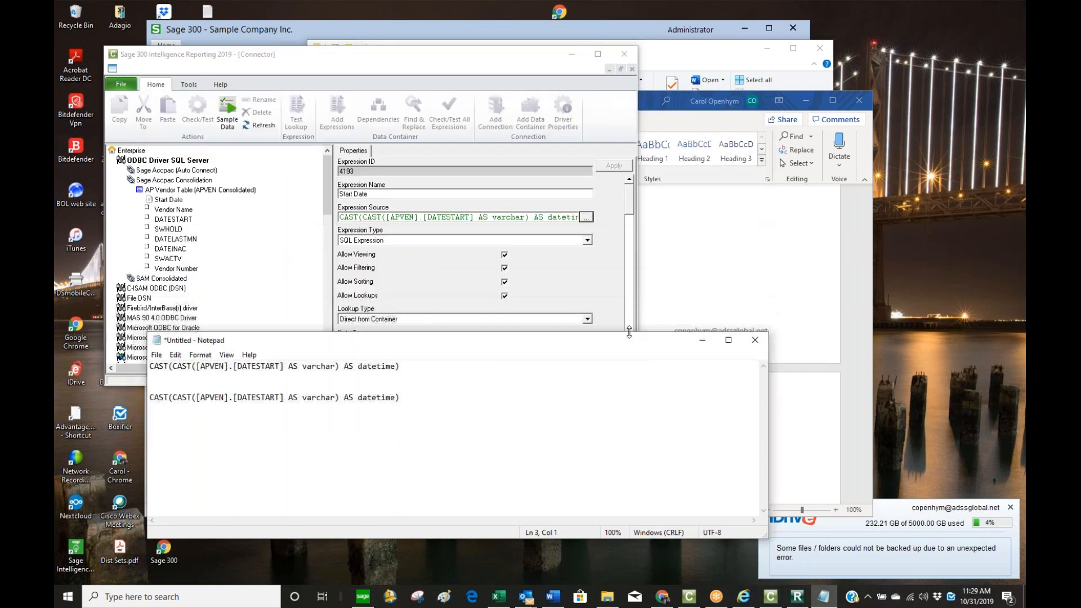
- Copy the DATELASTMN expression source [APVEN].[DATELASTMN] and substitute it for the field reference in Notepad's second CAST expression
{"action": "left_click", "coordinate": [192, 242]}
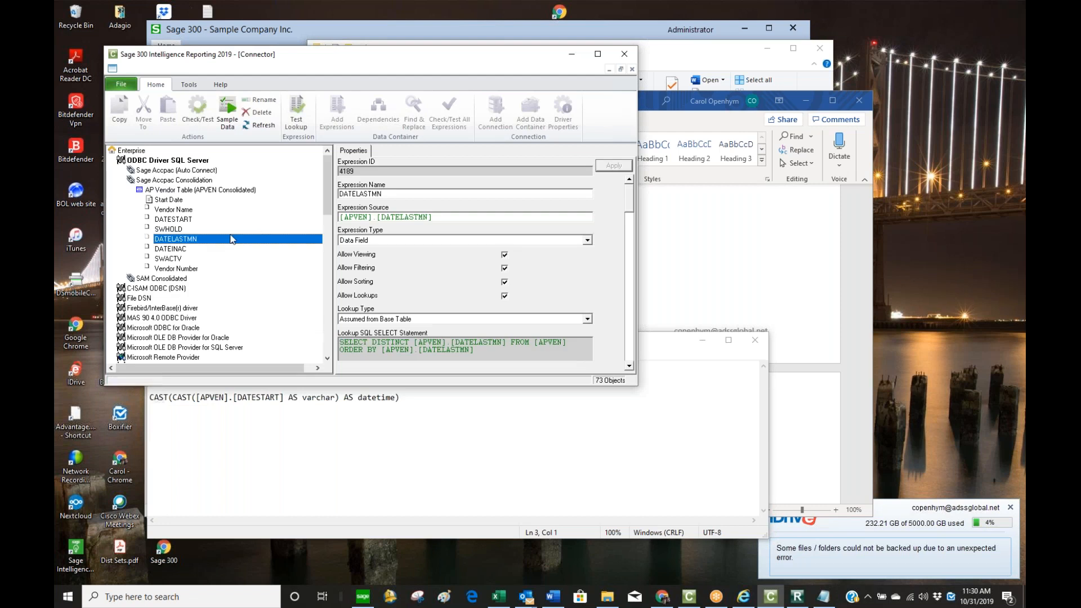
{"action": "double_click", "coordinate": [438, 216]}
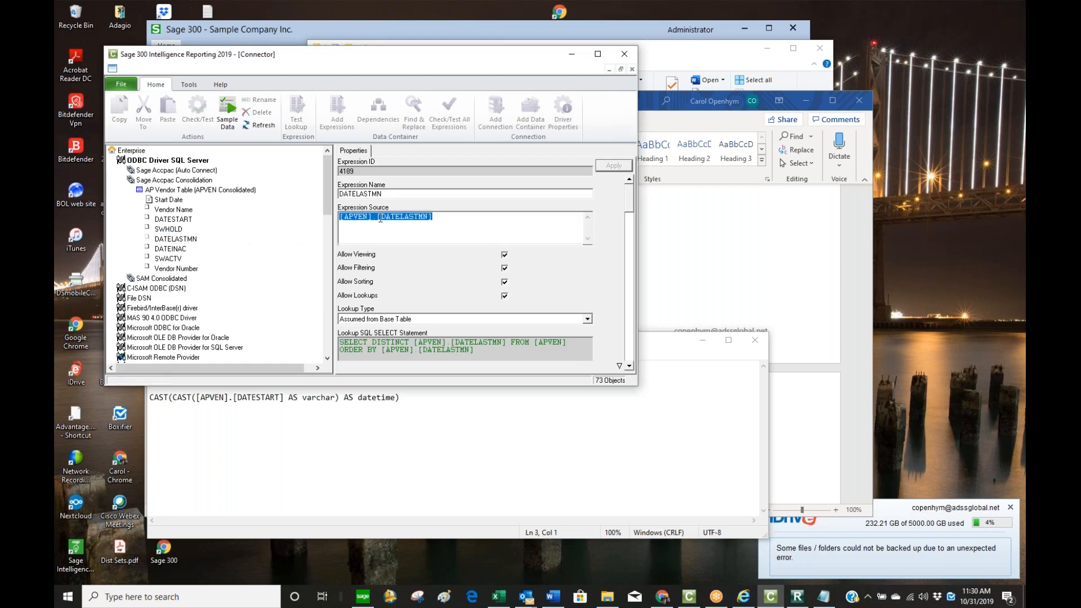
{"action": "right_click", "coordinate": [361, 218]}
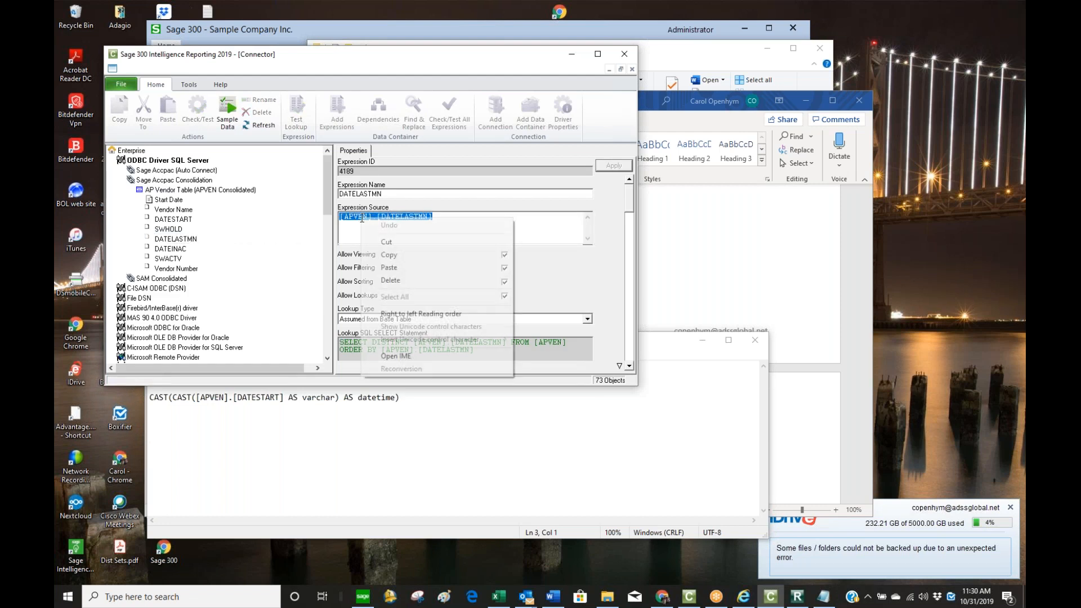
{"action": "left_click", "coordinate": [389, 255]}
{"action": "left_click_drag", "start_coordinate": [289, 401], "coordinate": [197, 397]}
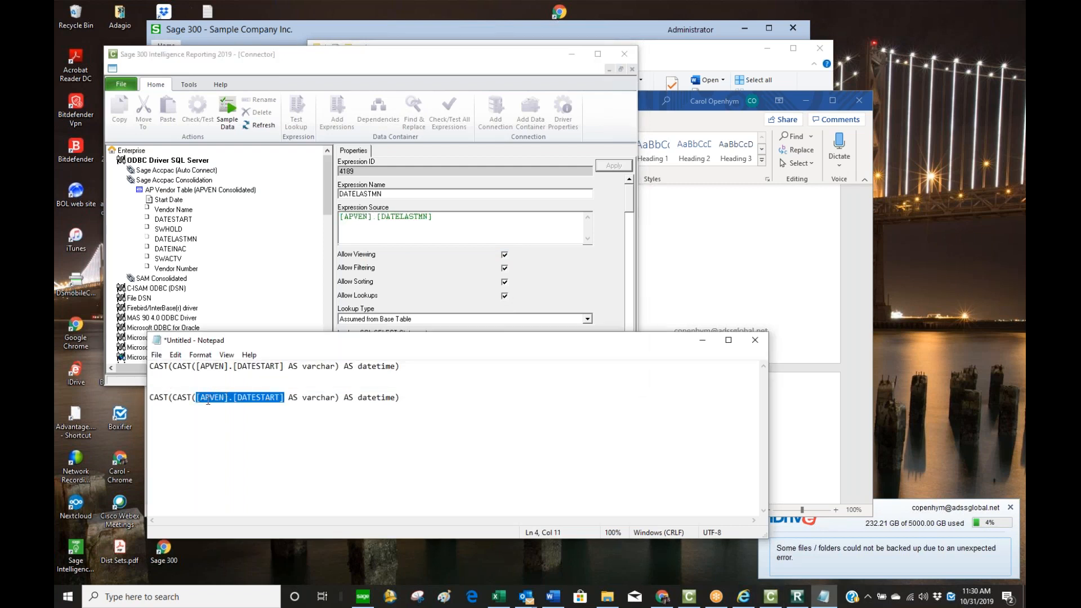
{"action": "right_click", "coordinate": [208, 401]}
{"action": "left_click", "coordinate": [243, 448]}
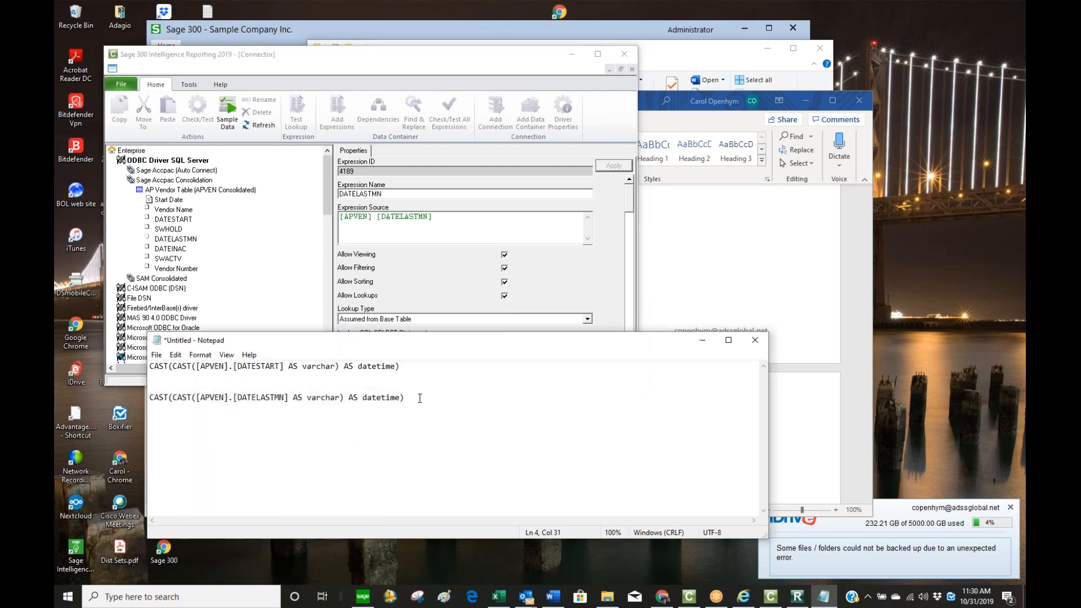
- Copy the DATELASTMN CAST expression and start adding another expression to AP Vendor Table (APVEN Consolidated)
{"action": "left_click_drag", "start_coordinate": [420, 398], "coordinate": [142, 401]}
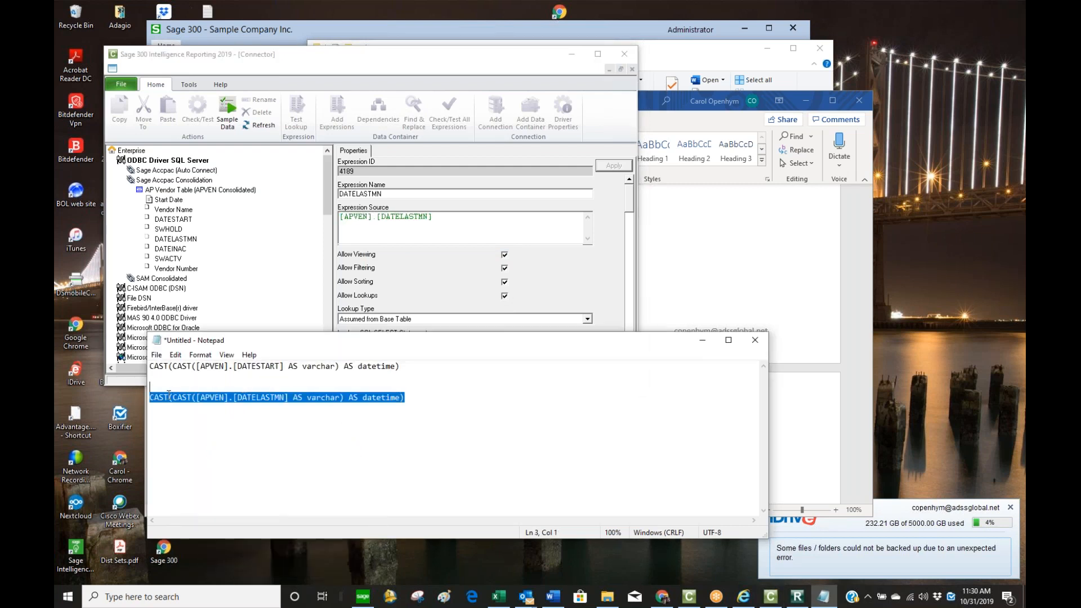
{"action": "left_click", "coordinate": [178, 192]}
{"action": "right_click", "coordinate": [186, 192]}
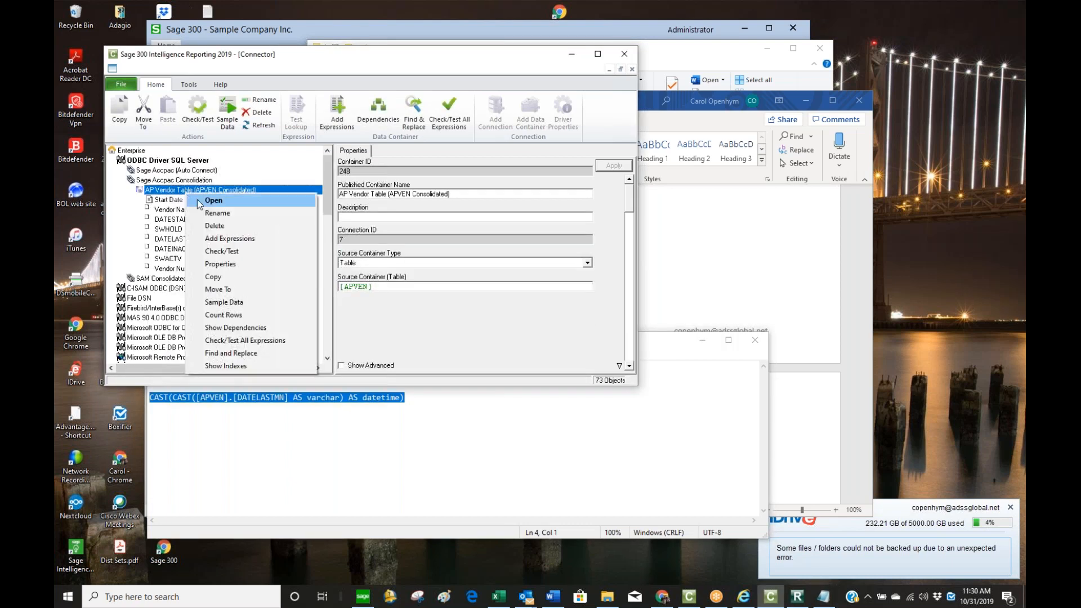
- Add an SQL expression named Date Last Maintained to the AP Vendor table, using the copied [APVEN].[DATELASTMN] varchar-to-datetime CAST as its text
{"action": "left_click", "coordinate": [225, 239]}
{"action": "left_click", "coordinate": [484, 291]}
{"action": "left_click", "coordinate": [533, 359]}
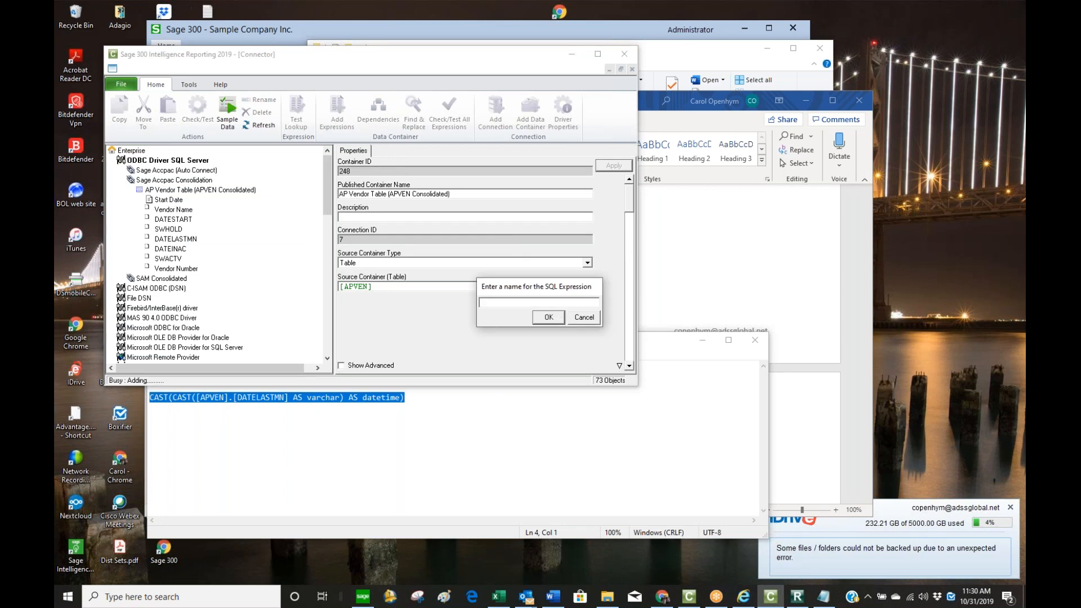
{"action": "key", "text": "BackSpace"}
{"action": "type", "text": "Date Last Maintained"}
{"action": "left_click", "coordinate": [548, 317]}
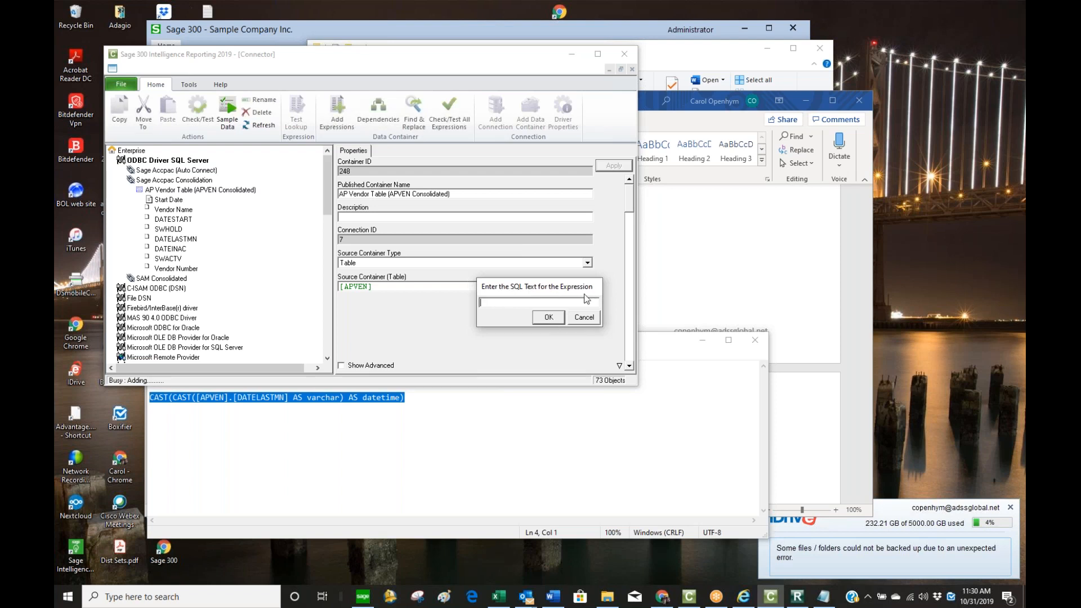
{"action": "key", "text": "ctrl+v"}
{"action": "left_click", "coordinate": [554, 318]}
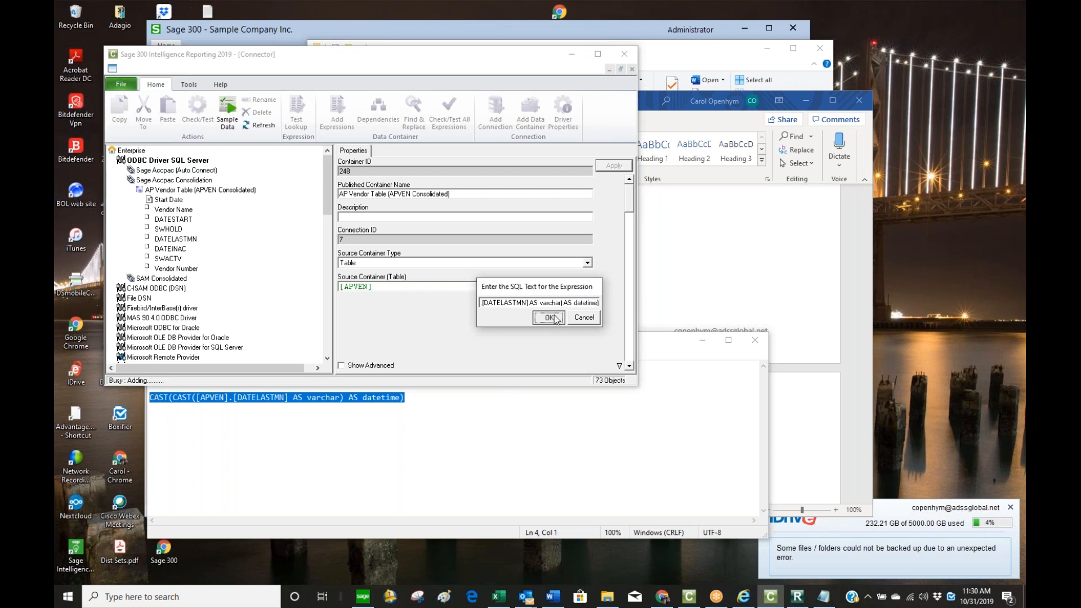
- Test-run the Date Last Maintained expression in the expression editor and return to its properties
{"action": "left_click", "coordinate": [192, 200]}
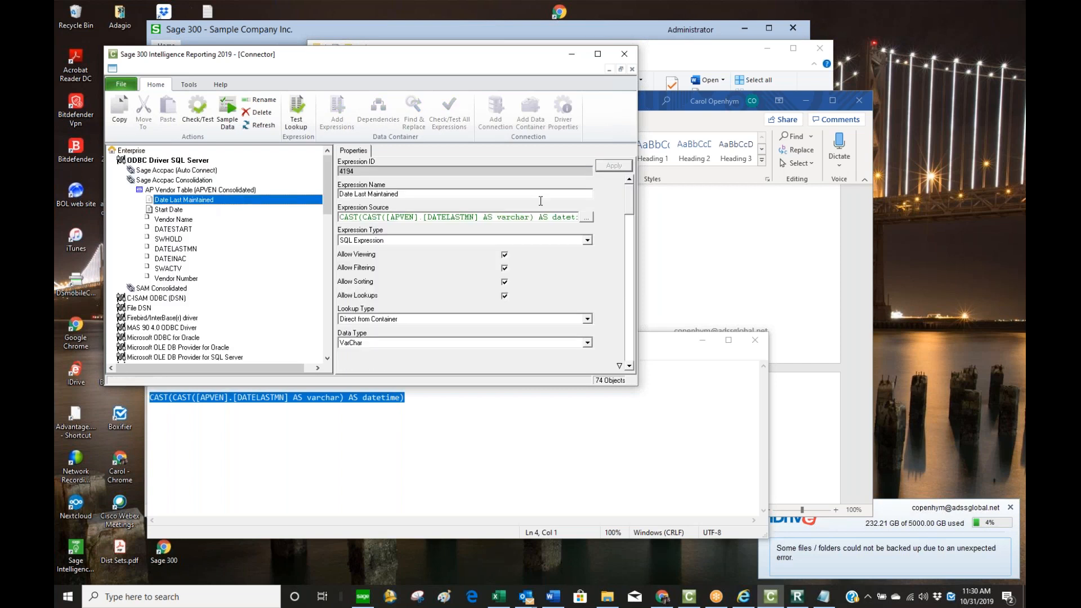
{"action": "left_click", "coordinate": [587, 217]}
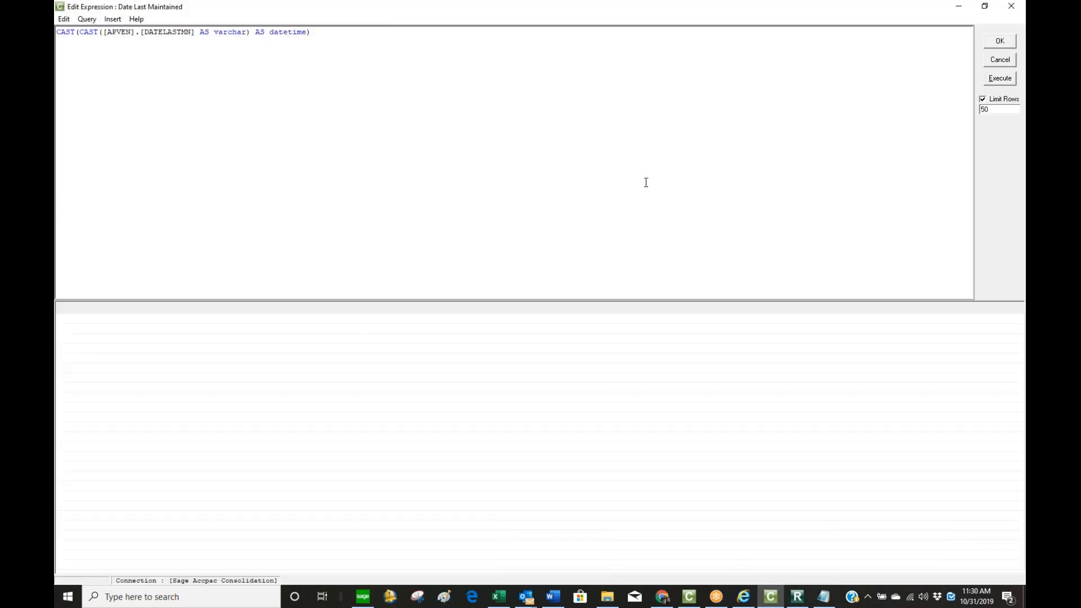
{"action": "left_click", "coordinate": [1000, 78]}
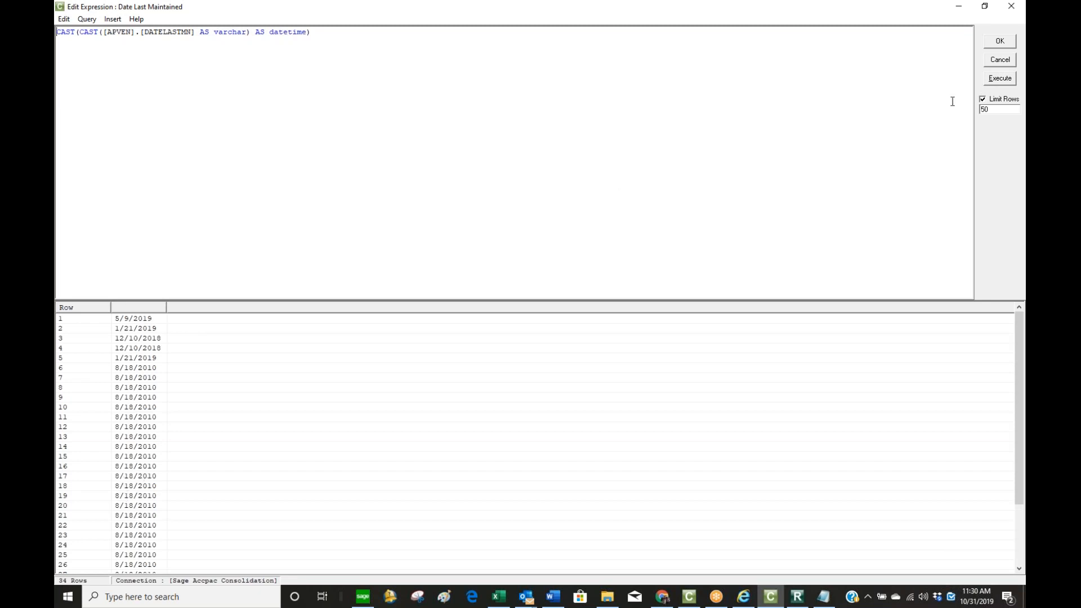
{"action": "left_click", "coordinate": [1000, 41]}
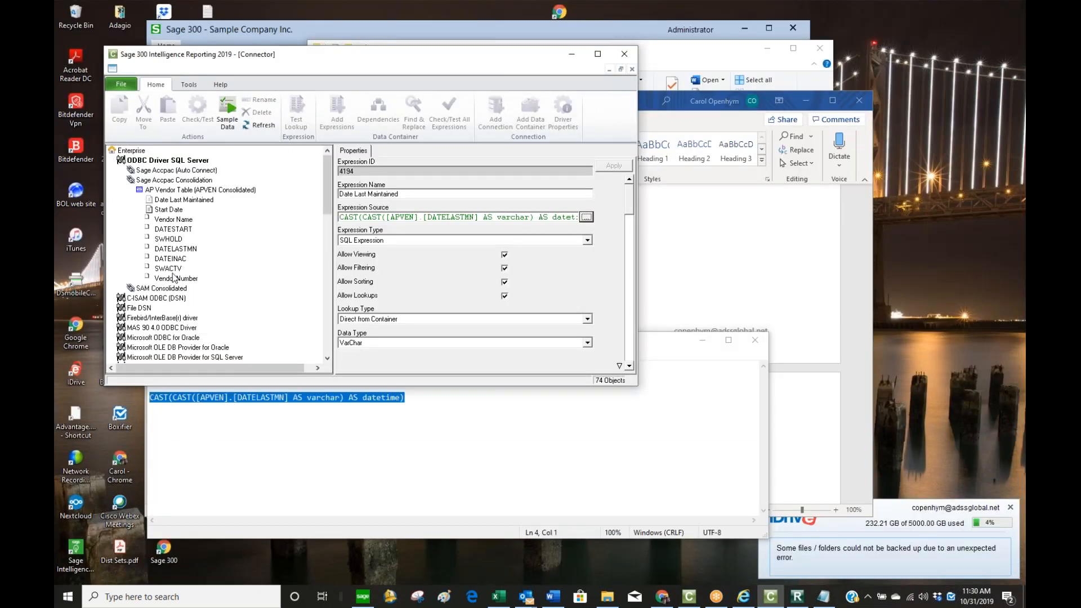
- Copy the [ARBTA].[BATCHSTAT] CASE WHEN statement from the Word notes and paste it below the CAST lines in Notepad
{"action": "left_click", "coordinate": [172, 241]}
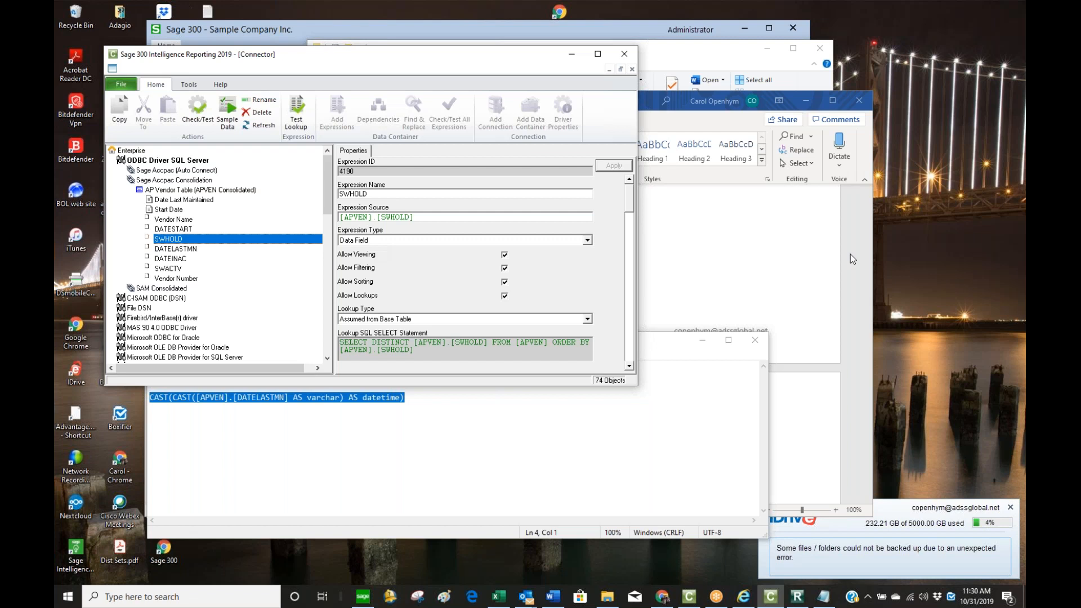
{"action": "left_click", "coordinate": [553, 596]}
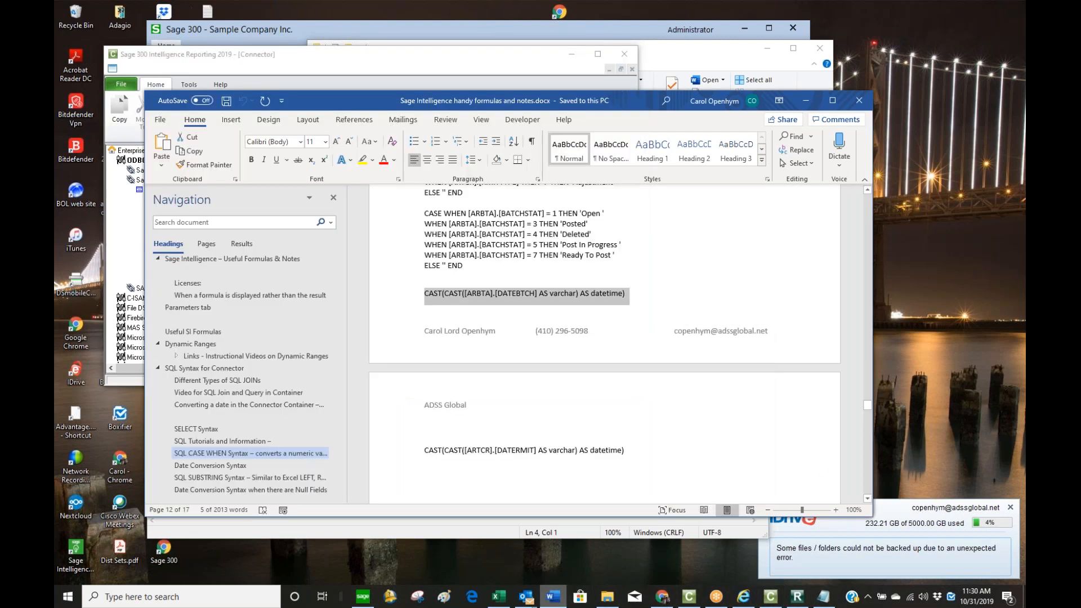
{"action": "left_click", "coordinate": [476, 268]}
{"action": "left_click_drag", "start_coordinate": [470, 268], "coordinate": [438, 218]}
{"action": "right_click", "coordinate": [438, 219]}
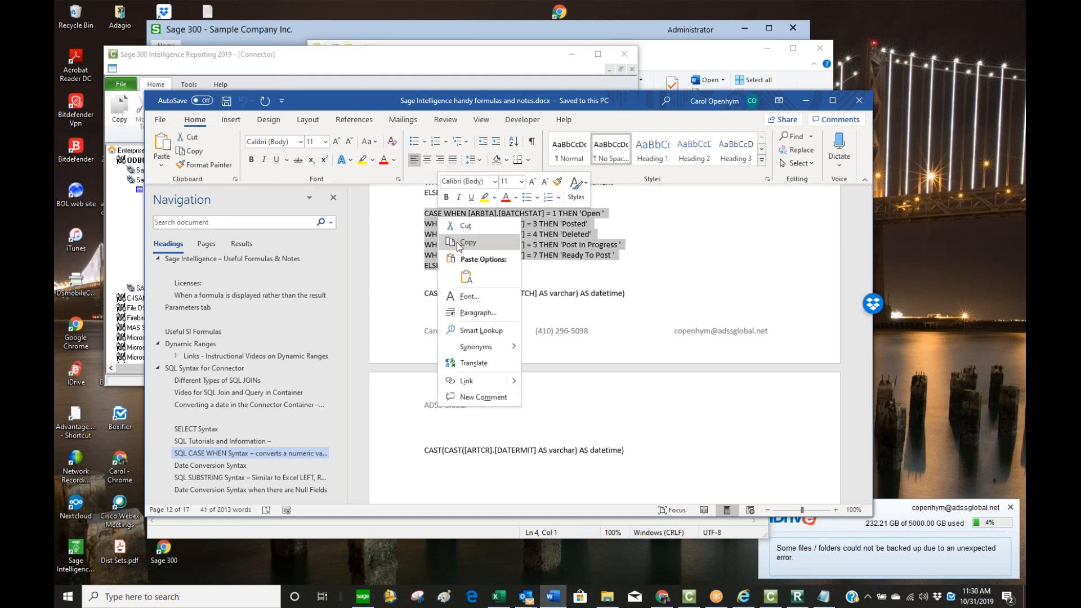
{"action": "left_click", "coordinate": [468, 241]}
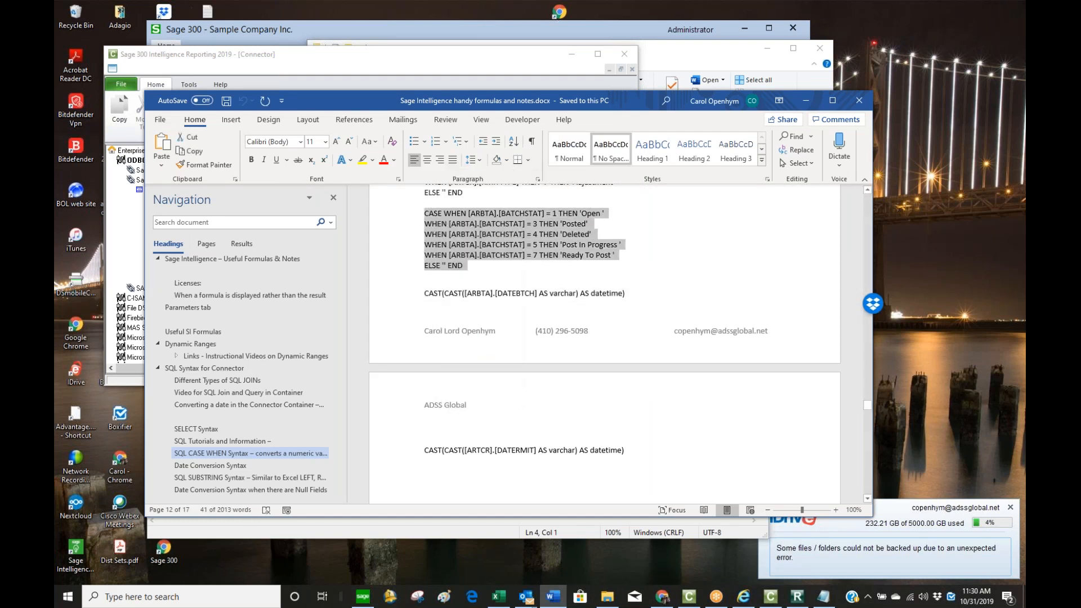
{"action": "left_click", "coordinate": [823, 598]}
{"action": "left_click", "coordinate": [442, 393]}
{"action": "key", "text": "Return"}
{"action": "key", "text": "Return"}
{"action": "key", "text": "ctrl+v"}
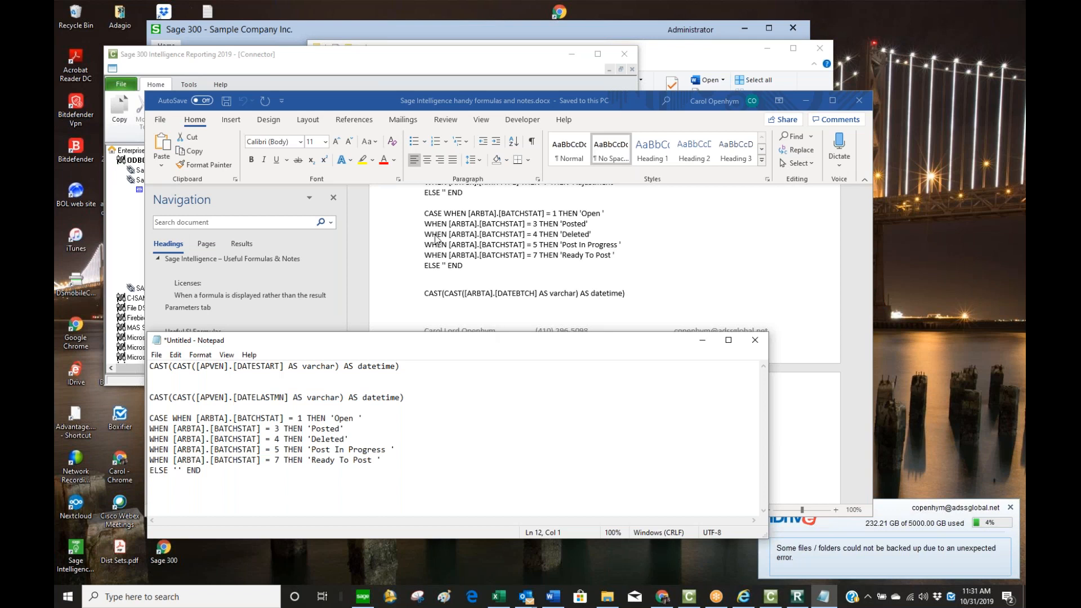
- Copy the SWACTV field's source from the Connector and replace the field in the first CASE line in Notepad with [APVEN].[SWACTV]
{"action": "left_click", "coordinate": [322, 58]}
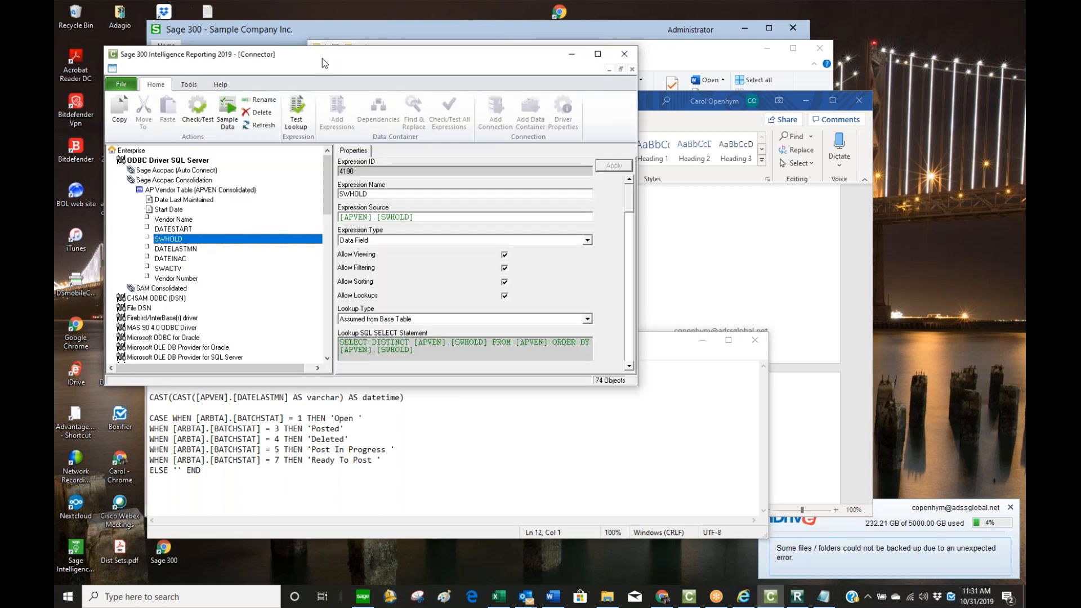
{"action": "left_click", "coordinate": [178, 269]}
{"action": "left_click_drag", "start_coordinate": [420, 218], "coordinate": [344, 218]}
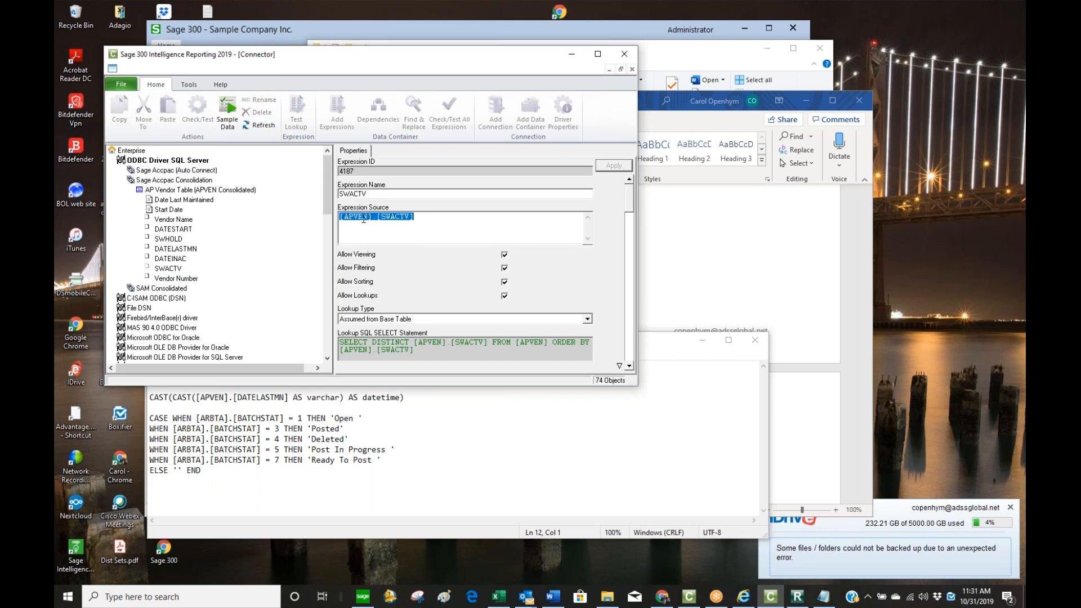
{"action": "right_click", "coordinate": [363, 219]}
{"action": "left_click", "coordinate": [380, 249]}
{"action": "left_click_drag", "start_coordinate": [288, 418], "coordinate": [199, 419]}
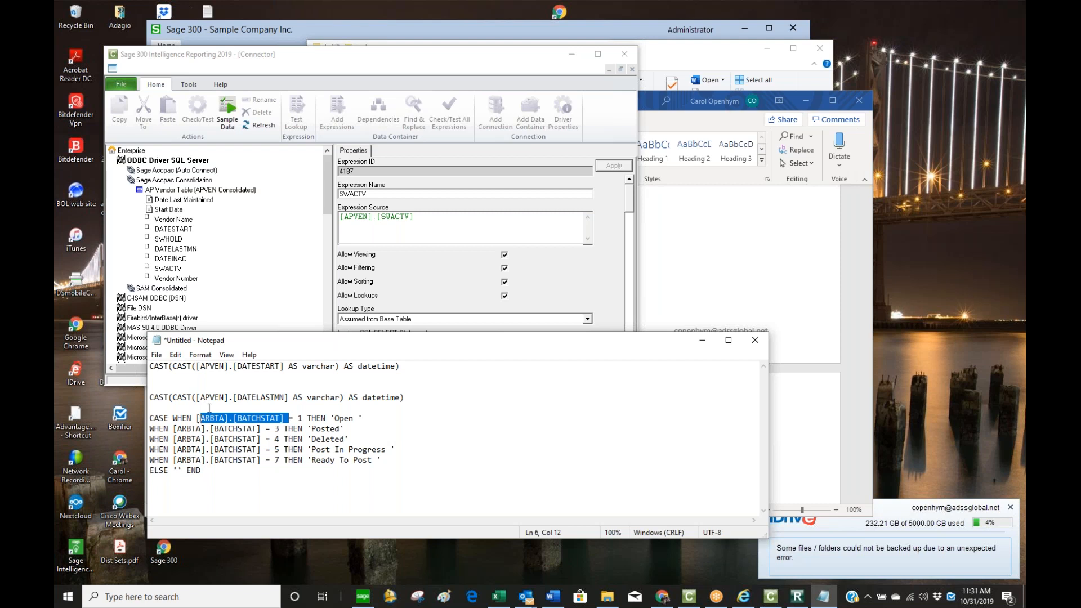
{"action": "key", "text": "shift+Left"}
{"action": "key", "text": "Delete"}
{"action": "key", "text": "ctrl+v"}
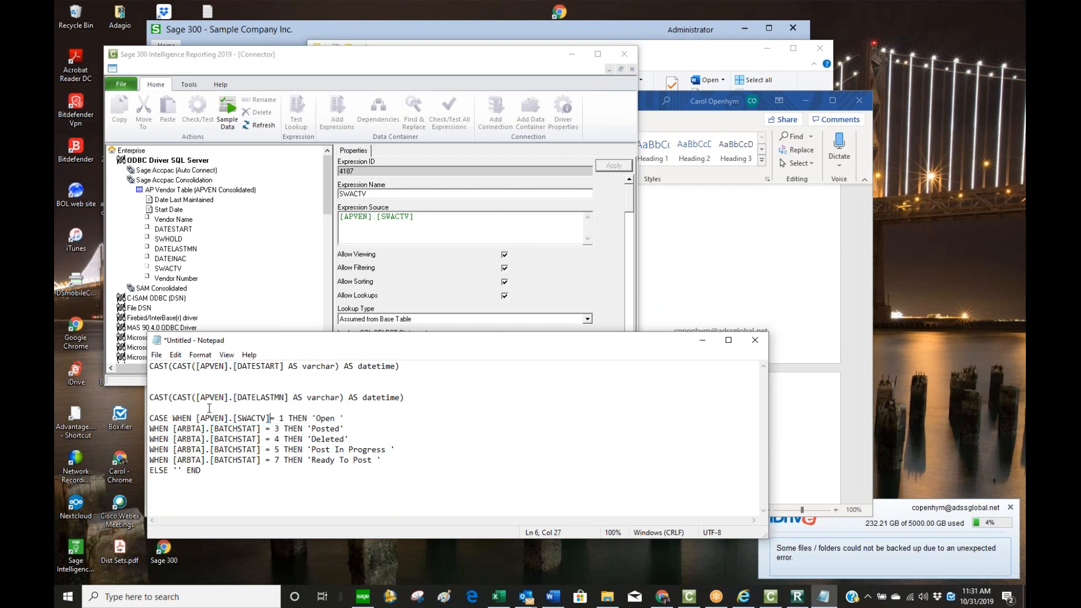
{"action": "left_click_drag", "start_coordinate": [289, 397], "coordinate": [197, 402]}
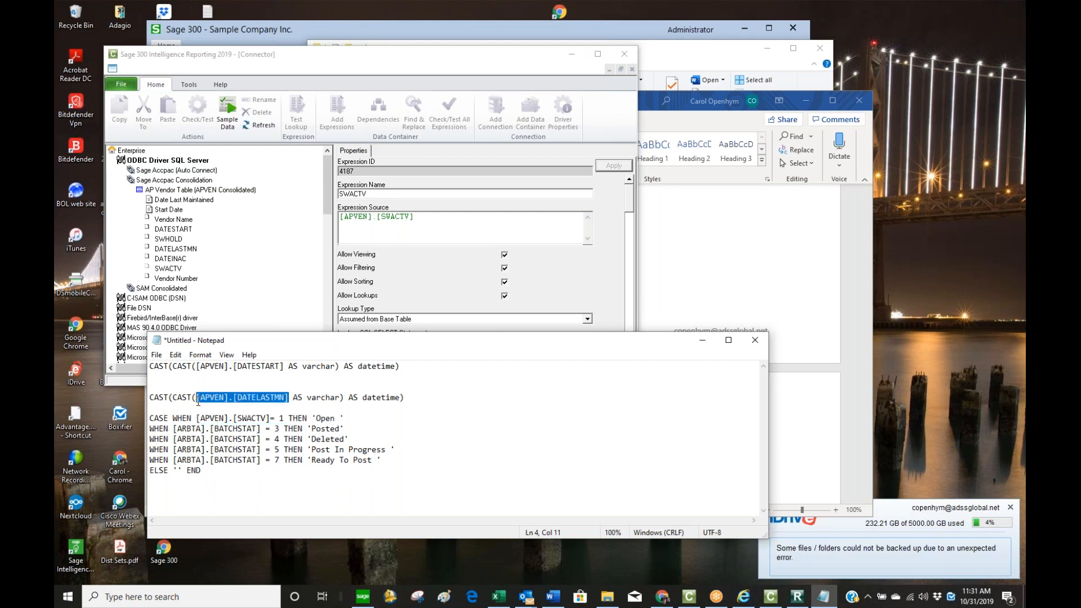
{"action": "key", "text": "ctrl+v"}
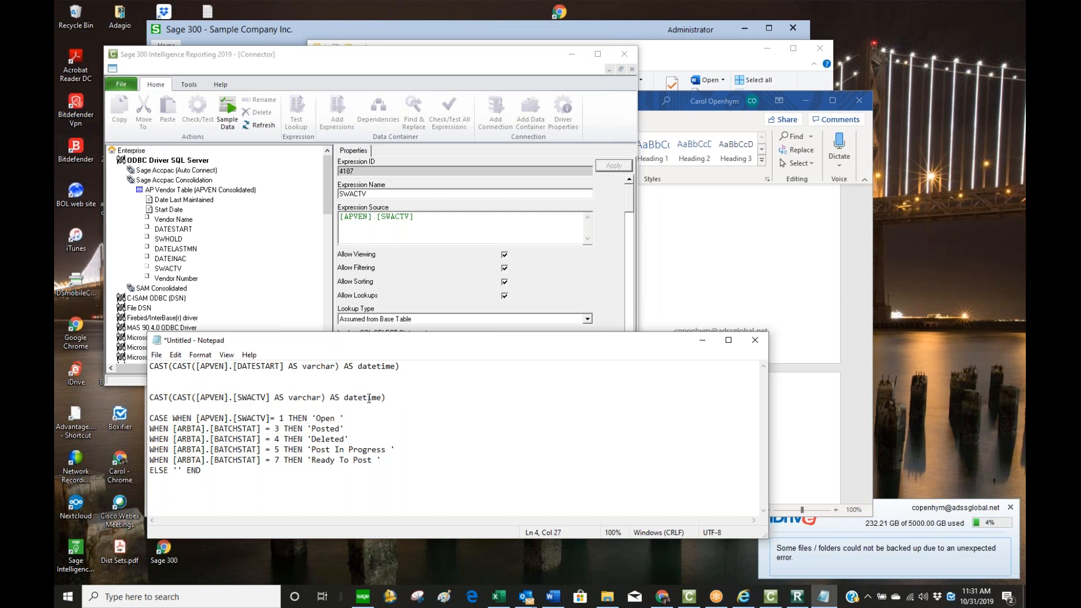
{"action": "key", "text": "ctrl+z"}
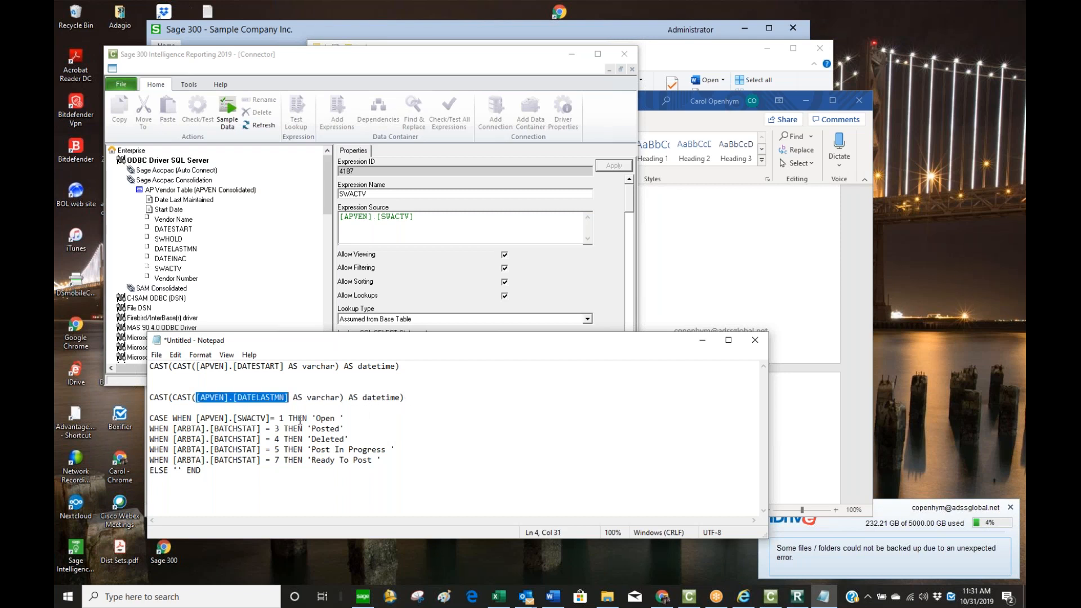
- Replace the field in the second WHEN line with [APVEN].[SWACTV] and delete the three WHEN lines for statuses 4, 5 and 7
{"action": "left_click_drag", "start_coordinate": [263, 429], "coordinate": [172, 429]}
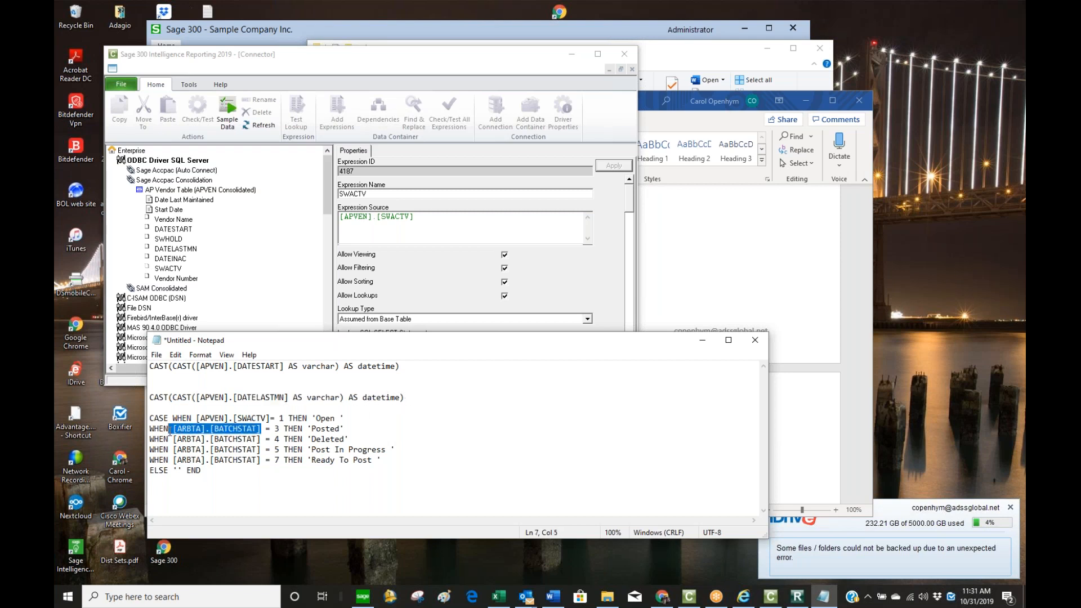
{"action": "key", "text": "ctrl+v"}
{"action": "left_click_drag", "start_coordinate": [377, 466], "coordinate": [136, 439]}
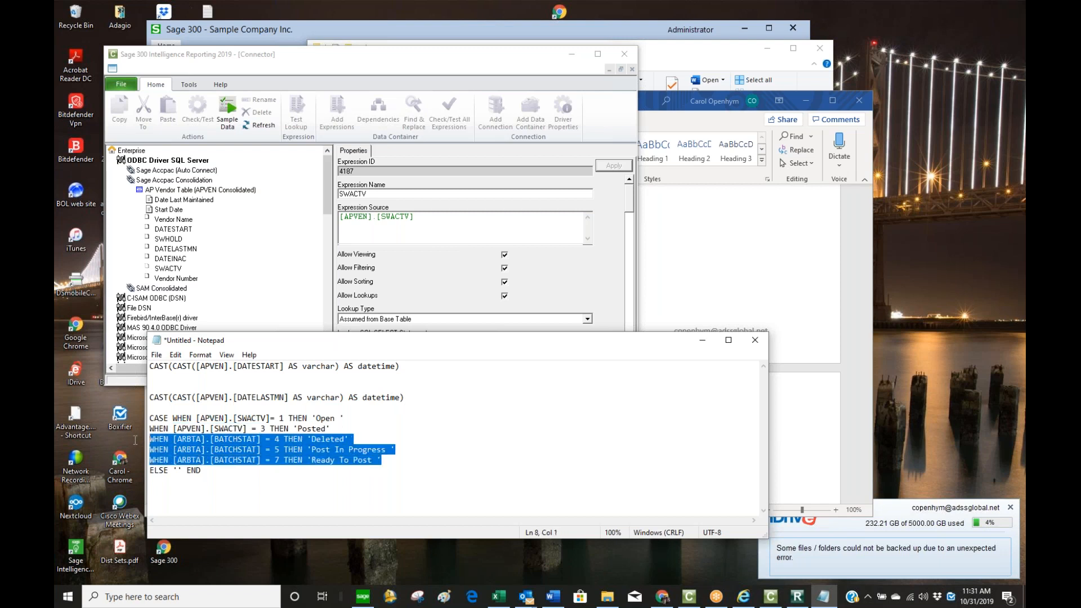
{"action": "key", "text": "Delete"}
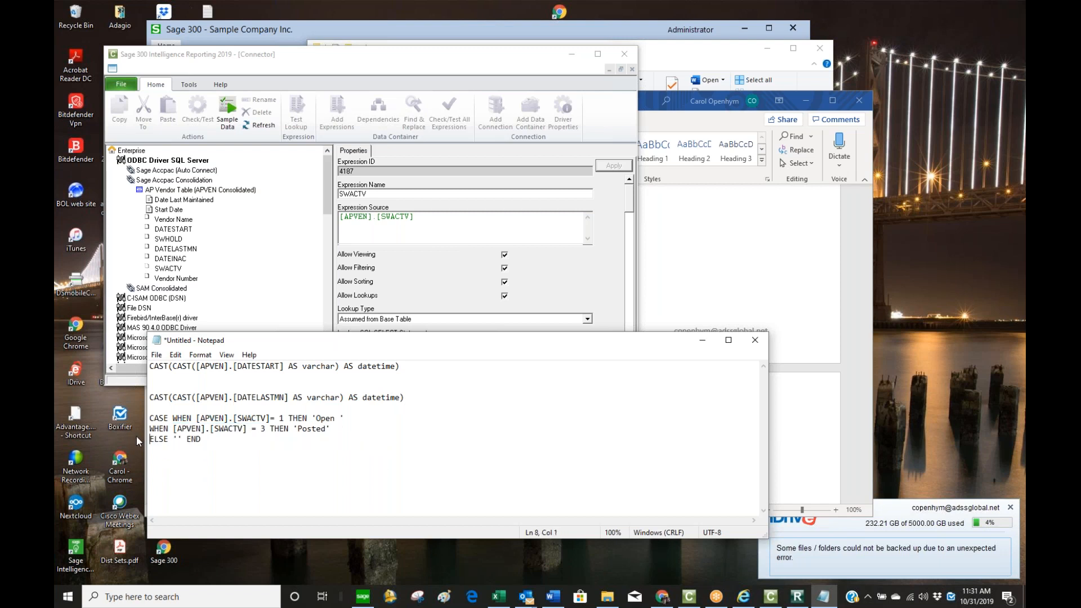
- Change the first CASE condition so that value 0 gives 'Inactive '
{"action": "left_click_drag", "start_coordinate": [286, 418], "coordinate": [280, 417]}
{"action": "type", "text": "0"}
{"action": "double_click", "coordinate": [331, 418]}
{"action": "key", "text": "shift+Right"}
{"action": "key", "text": "Left"}
{"action": "key", "text": "Delete"}
{"action": "key", "text": "Delete"}
{"action": "key", "text": "Delete"}
{"action": "type", "text": "Inactive"}
- Change the second WHEN condition so that value 1 gives 'Active'
{"action": "left_click_drag", "start_coordinate": [266, 428], "coordinate": [271, 428]}
{"action": "key", "text": "BackSpace"}
{"action": "type", "text": "1"}
{"action": "left_click_drag", "start_coordinate": [298, 429], "coordinate": [328, 429]}
{"action": "key", "text": "ctrl+v"}
{"action": "key", "text": "ctrl+z"}
{"action": "type", "text": "Active"}
- Copy the complete three-line [APVEN].[SWACTV] CASE statement from Notepad
{"action": "left_click_drag", "start_coordinate": [201, 439], "coordinate": [149, 418]}
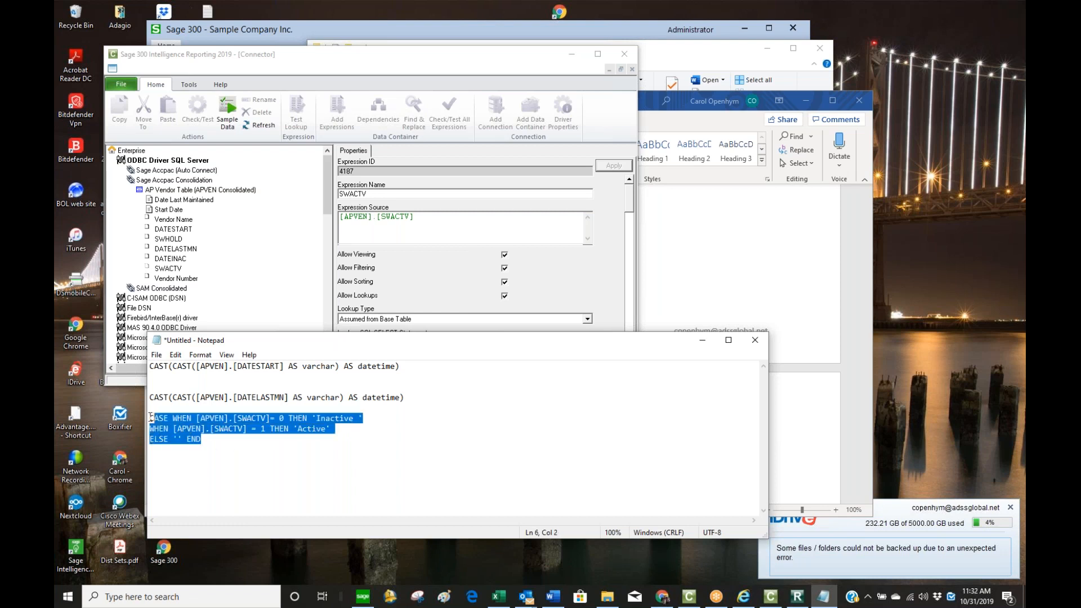
{"action": "right_click", "coordinate": [169, 426]}
{"action": "left_click", "coordinate": [225, 281]}
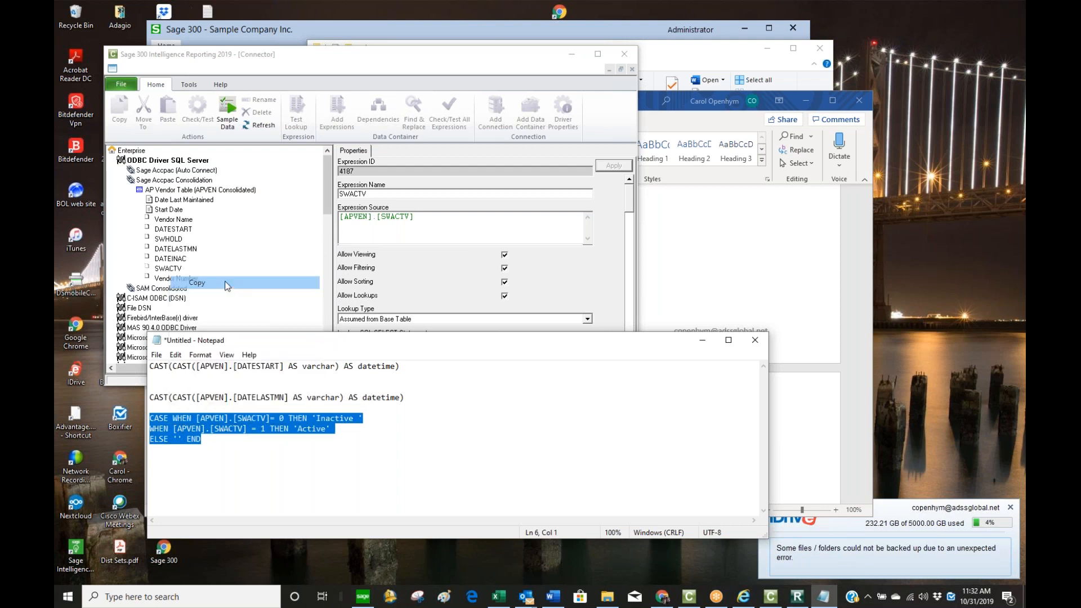
- Add an SQL expression named Active? to the AP Vendor table in the Connector, leaving its SQL text blank
{"action": "left_click", "coordinate": [174, 191]}
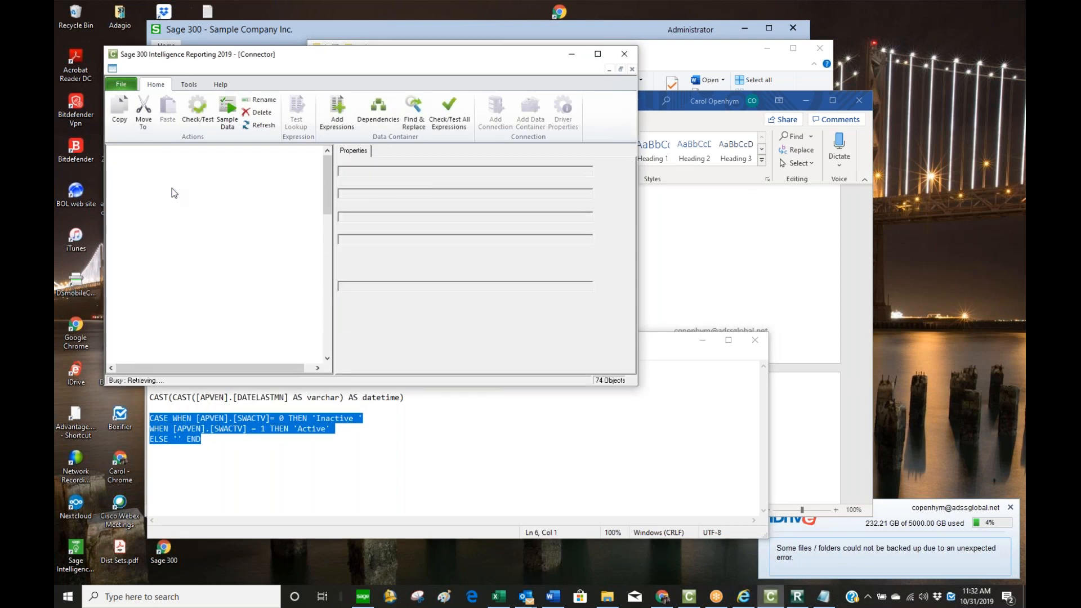
{"action": "right_click", "coordinate": [172, 191]}
{"action": "left_click", "coordinate": [217, 231]}
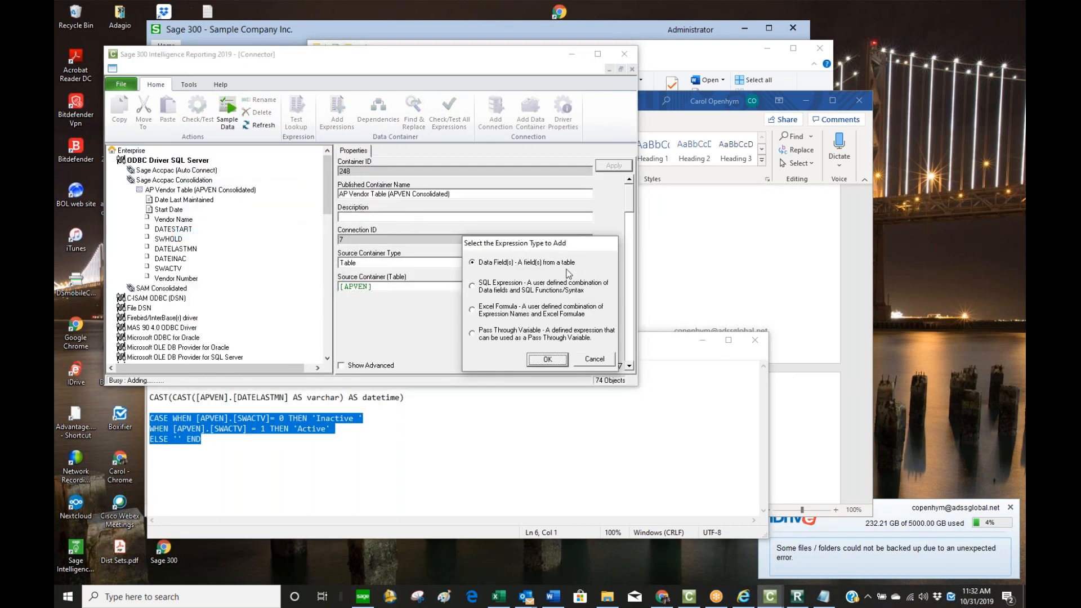
{"action": "left_click", "coordinate": [473, 287]}
{"action": "left_click", "coordinate": [547, 359]}
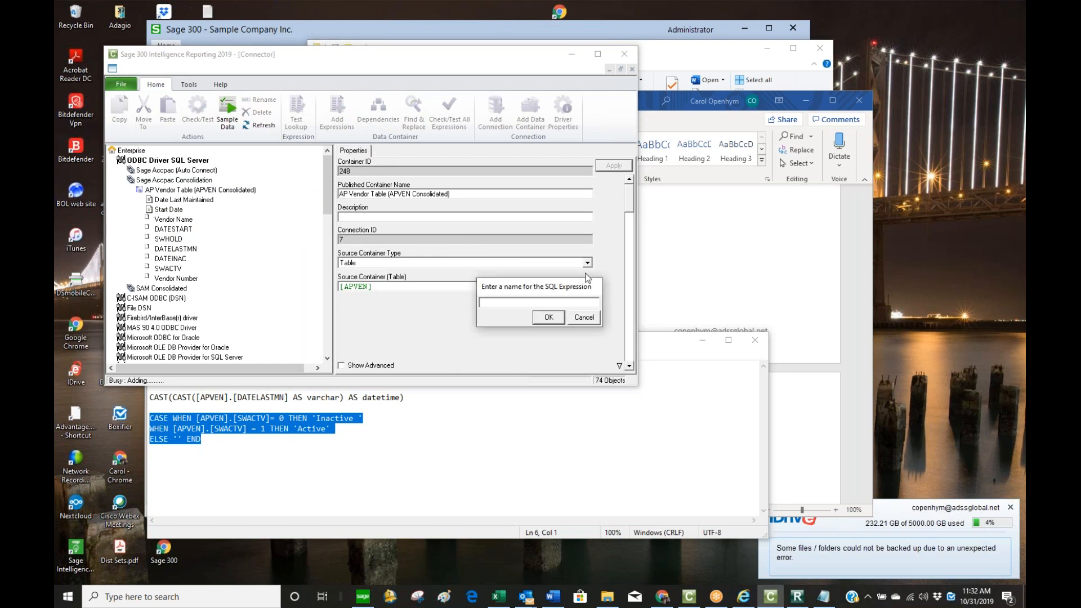
{"action": "type", "text": "Ac"}
{"action": "left_click", "coordinate": [549, 316]}
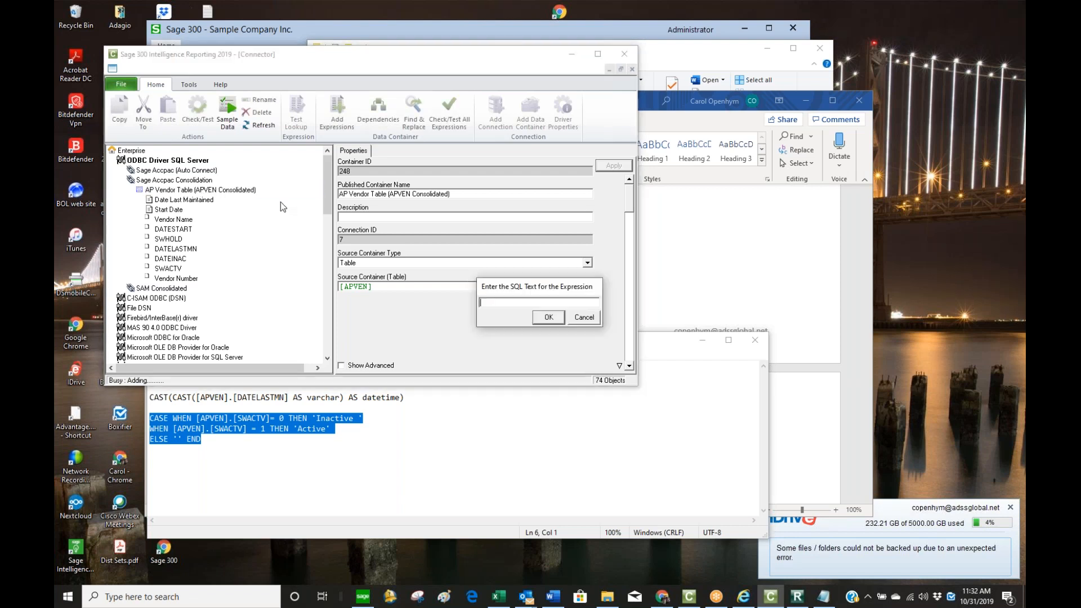
{"action": "left_click", "coordinate": [556, 318]}
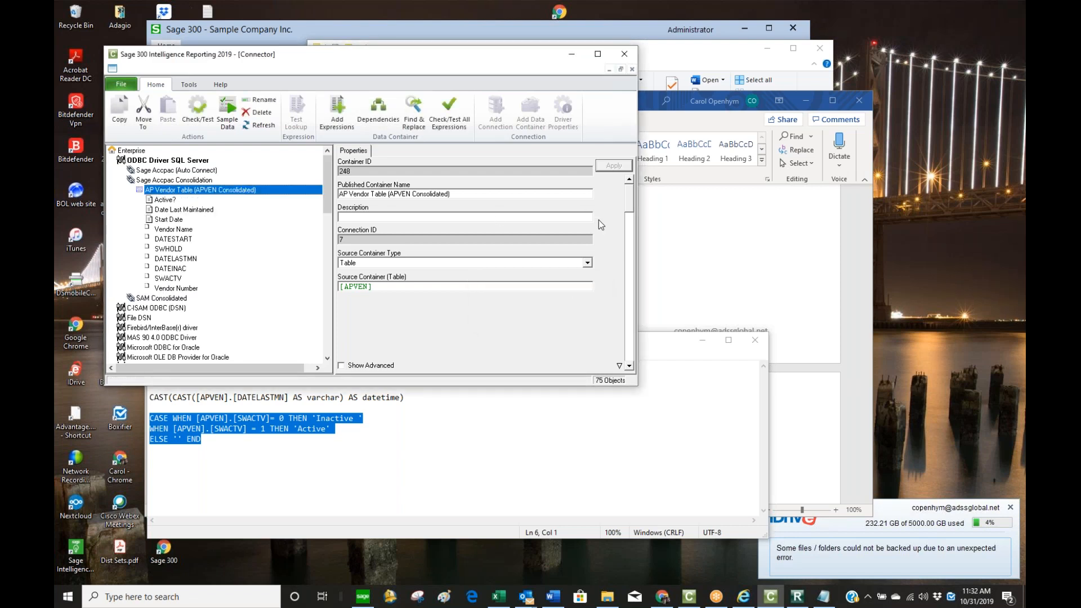
- Paste the copied CASE statement as the source of the Active? expression, test-run it, and apply the change
{"action": "left_click", "coordinate": [172, 200]}
{"action": "left_click", "coordinate": [593, 218]}
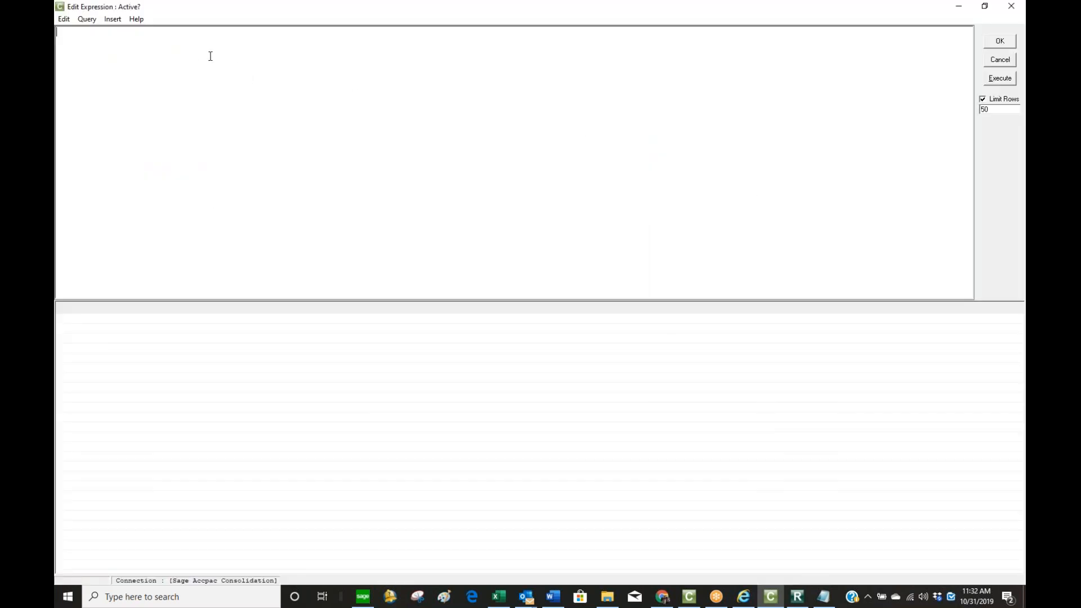
{"action": "key", "text": "ctrl+v"}
{"action": "left_click", "coordinate": [995, 79]}
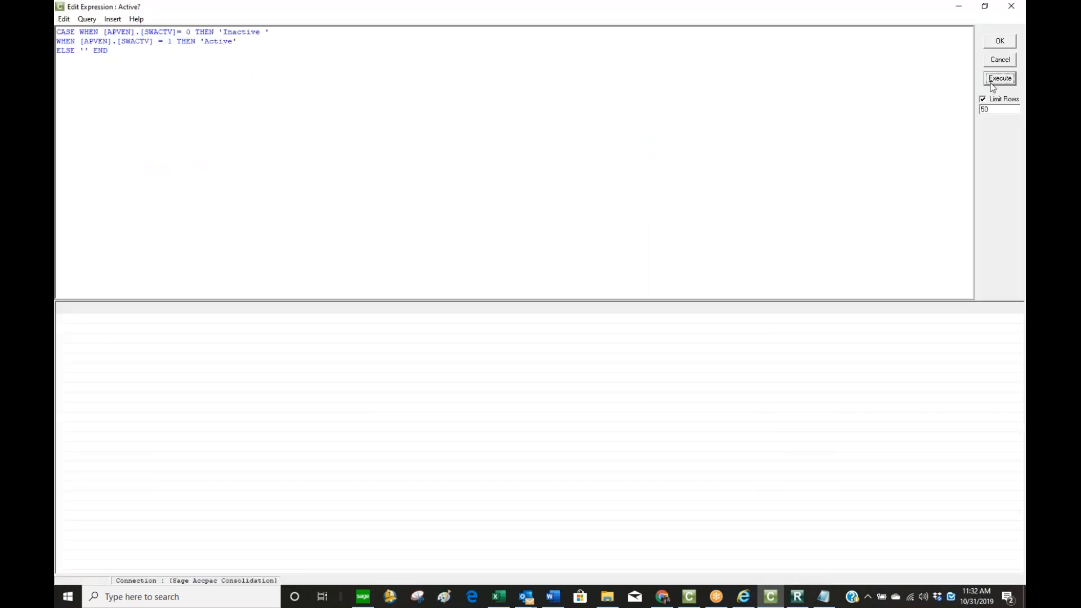
{"action": "scroll", "coordinate": [139, 370], "scroll_direction": "down", "scroll_amount": 3}
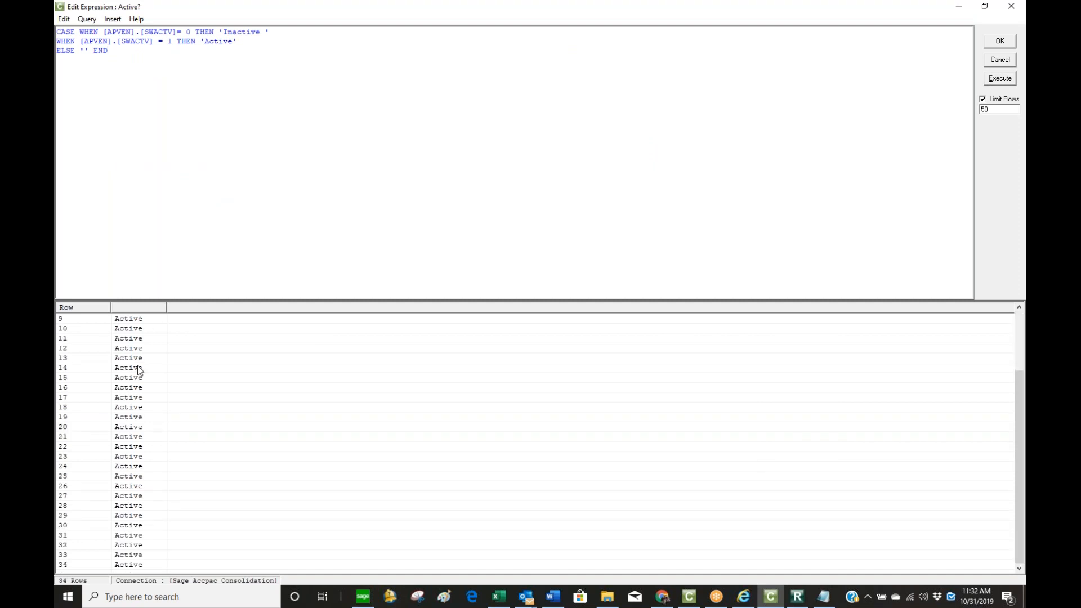
{"action": "scroll", "coordinate": [139, 370], "scroll_direction": "up", "scroll_amount": 3}
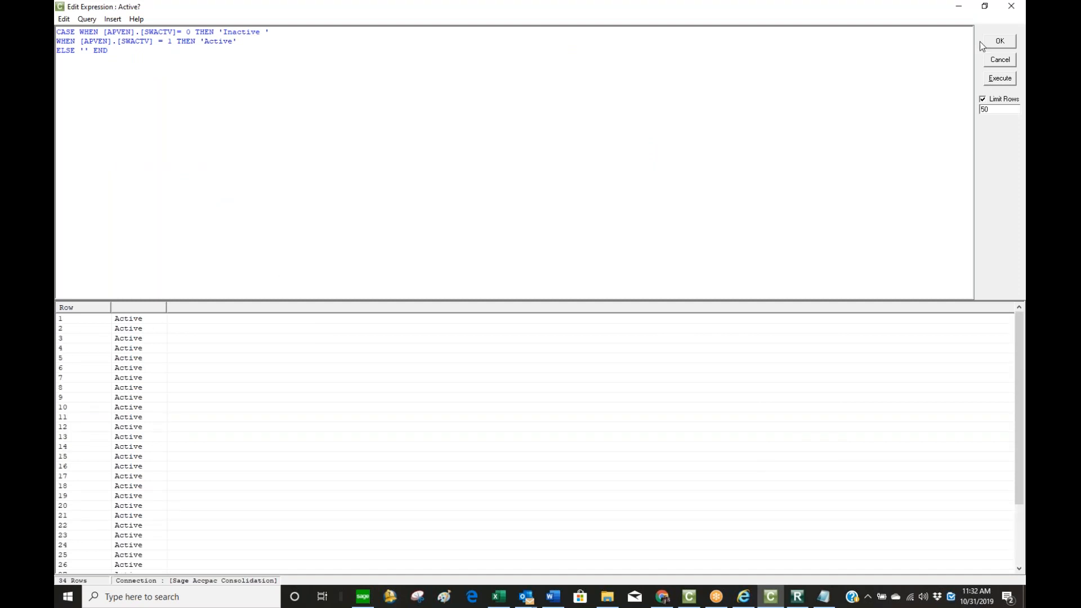
{"action": "left_click", "coordinate": [999, 42]}
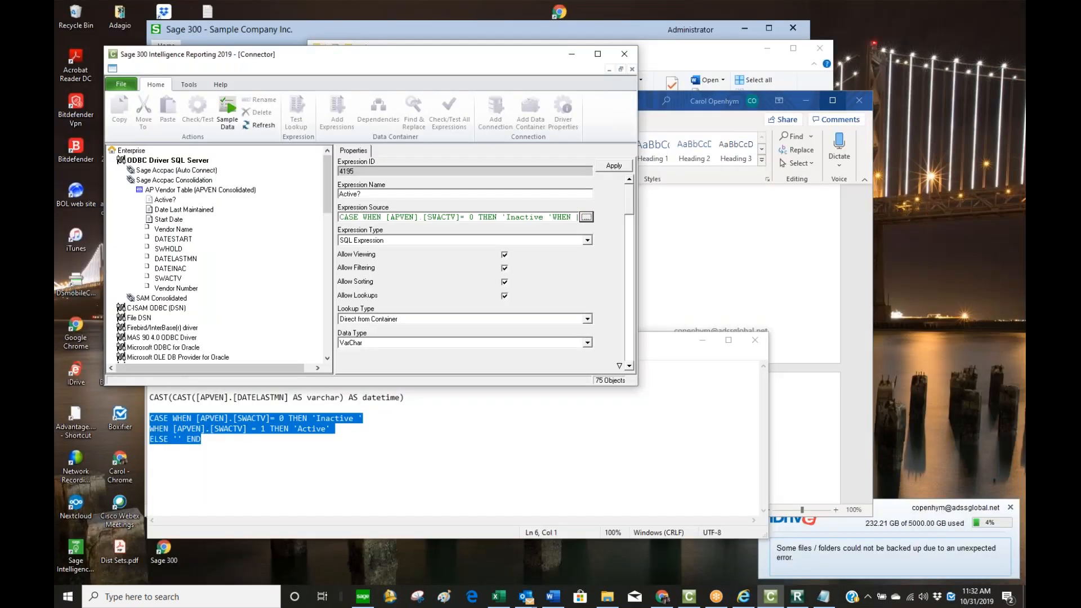
{"action": "left_click", "coordinate": [614, 166]}
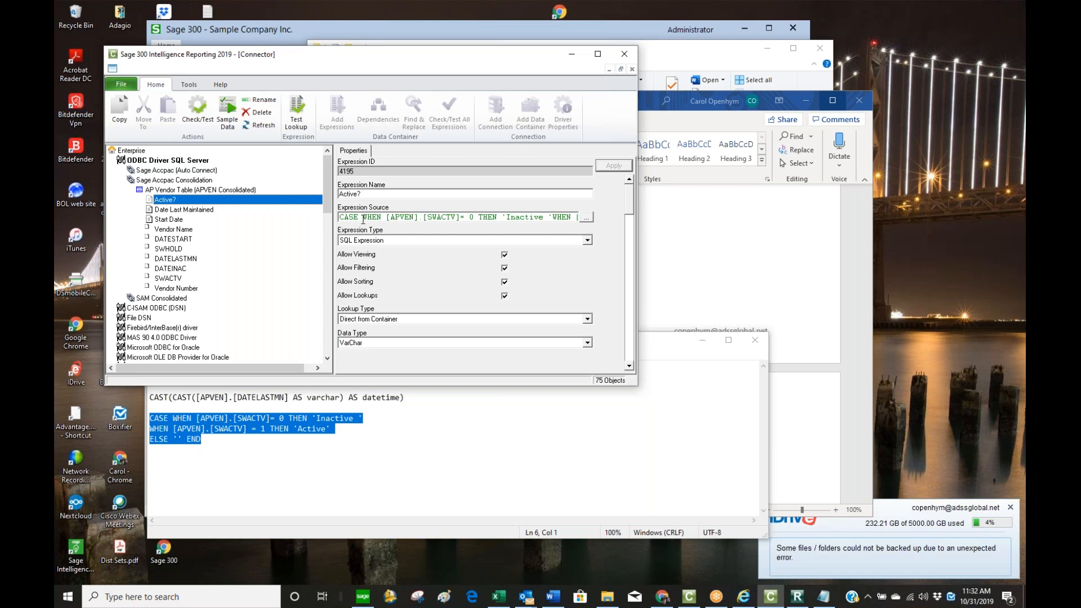
- Rename the DATEINAC field of the AP Vendor table to Inactive Date and apply the change
{"action": "left_click", "coordinate": [225, 448]}
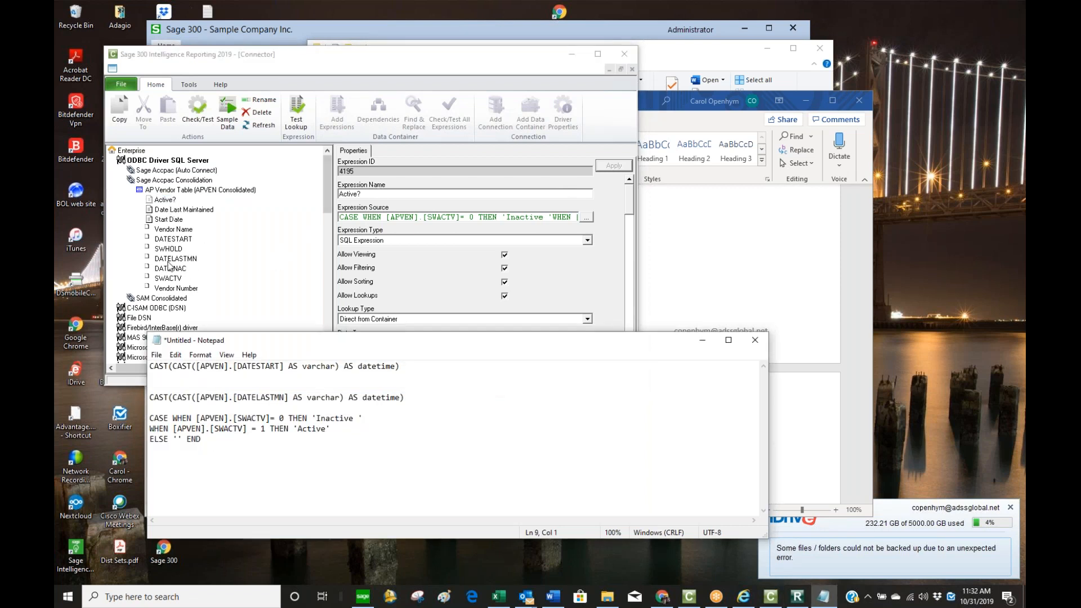
{"action": "left_click", "coordinate": [177, 274]}
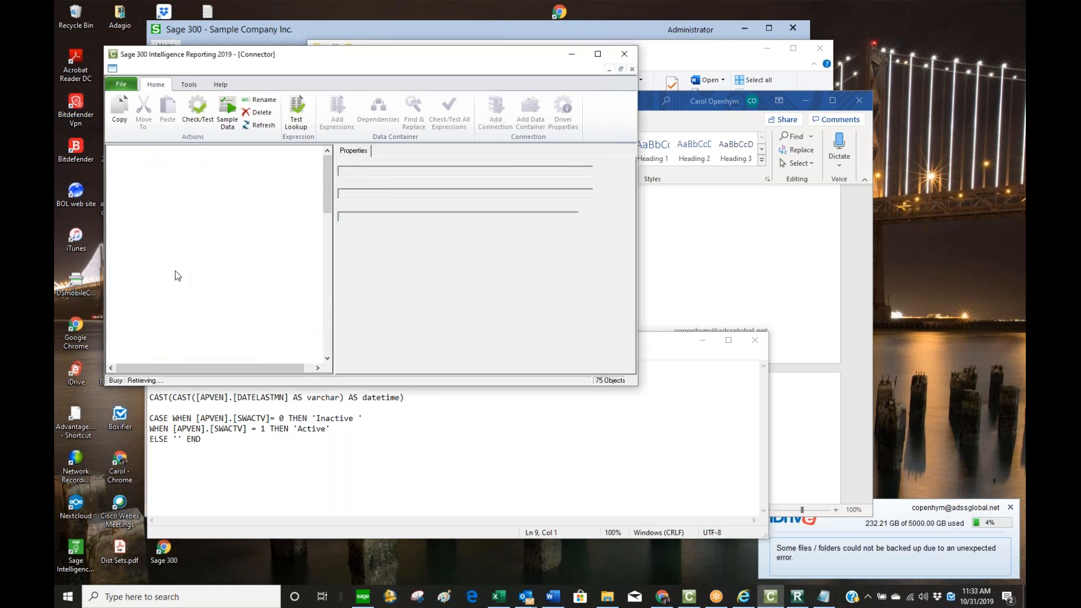
{"action": "left_click", "coordinate": [387, 195]}
{"action": "type", "text": "D"}
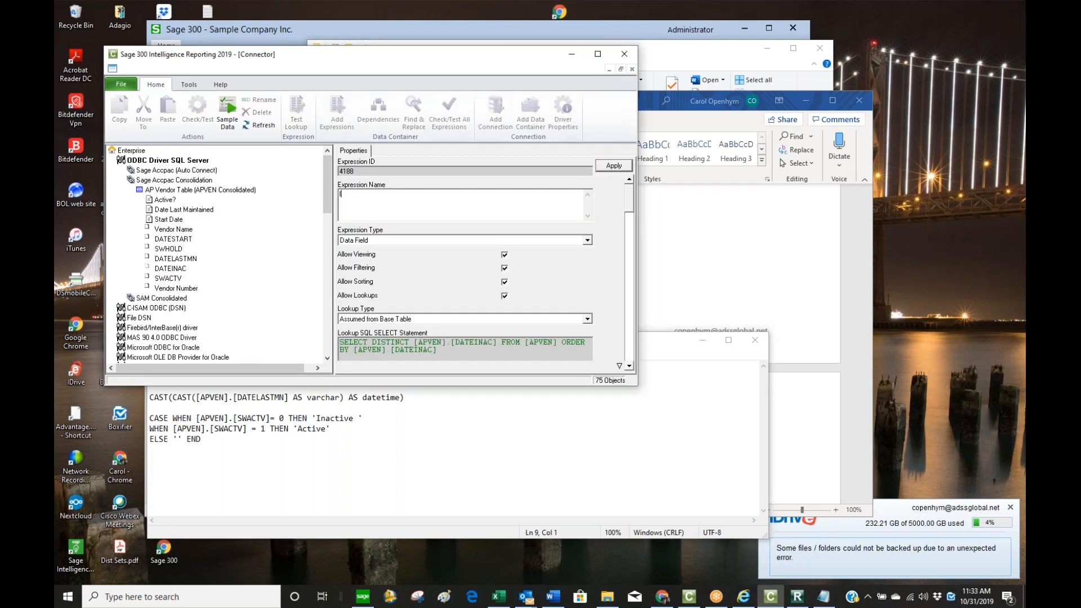
{"action": "type", "text": "nv"}
{"action": "key", "text": "BackSpace"}
{"action": "type", "text": "ca"}
{"action": "type", "text": "tive Date"}
{"action": "left_click", "coordinate": [614, 165]}
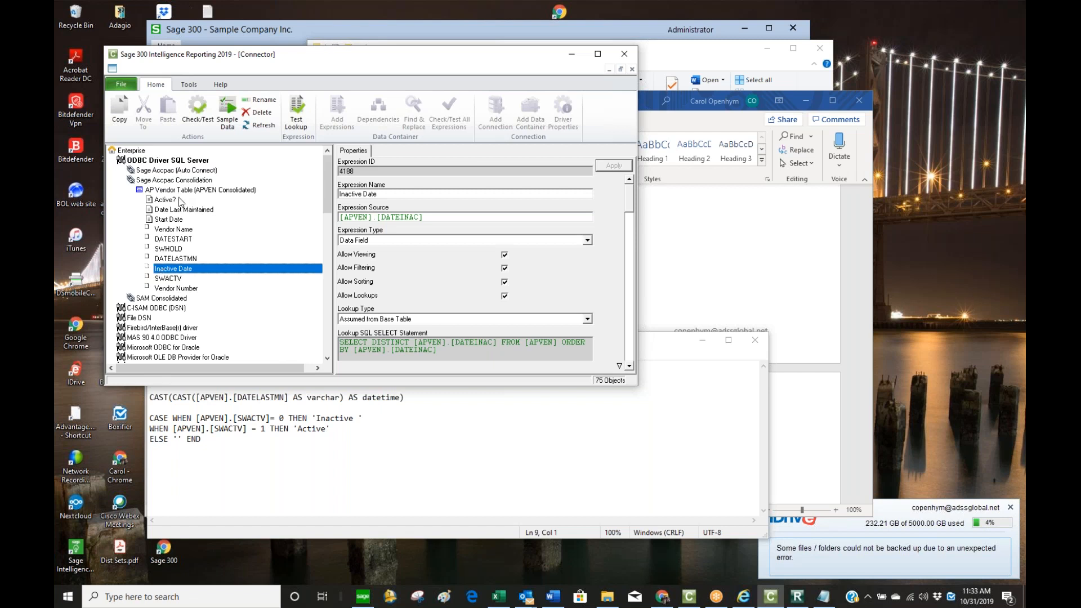
- Switch to Report Manager and review the date and status columns of the Vendor List (Consol) report
{"action": "left_click", "coordinate": [716, 54]}
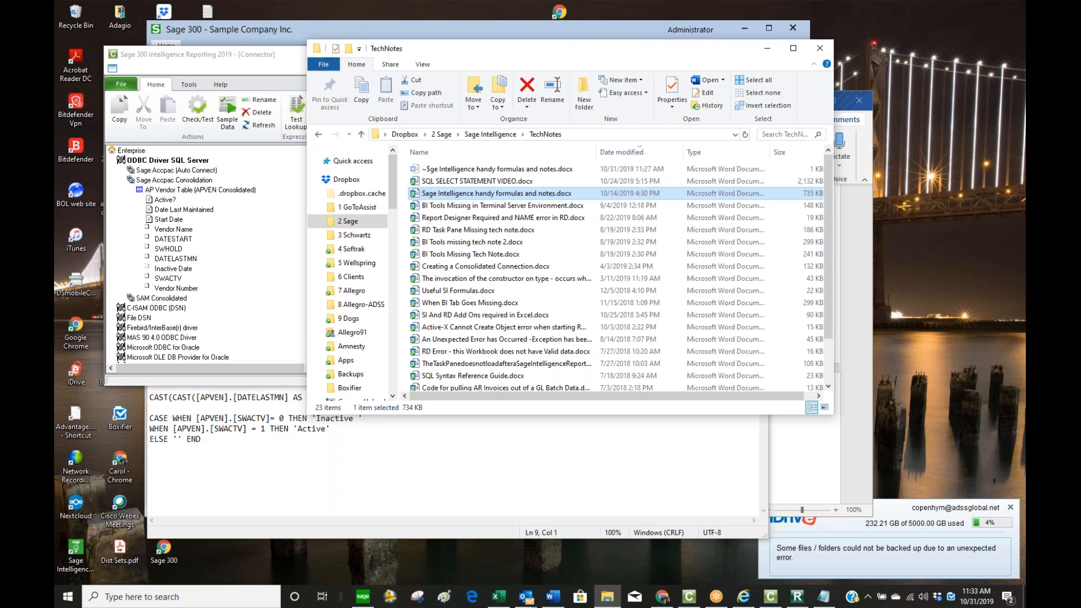
{"action": "left_click", "coordinate": [798, 597]}
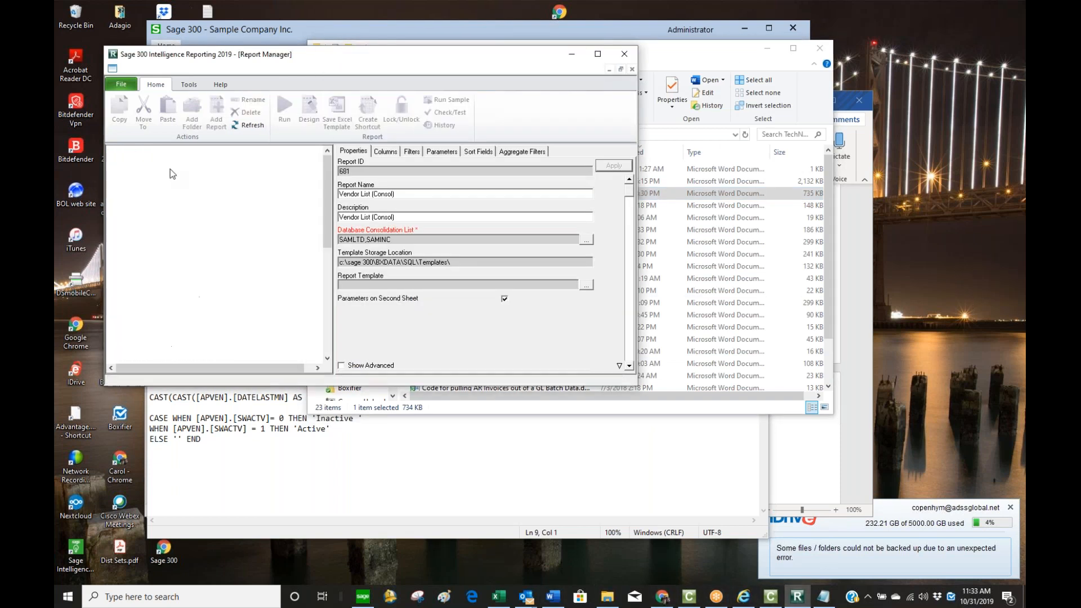
{"action": "left_click", "coordinate": [393, 152]}
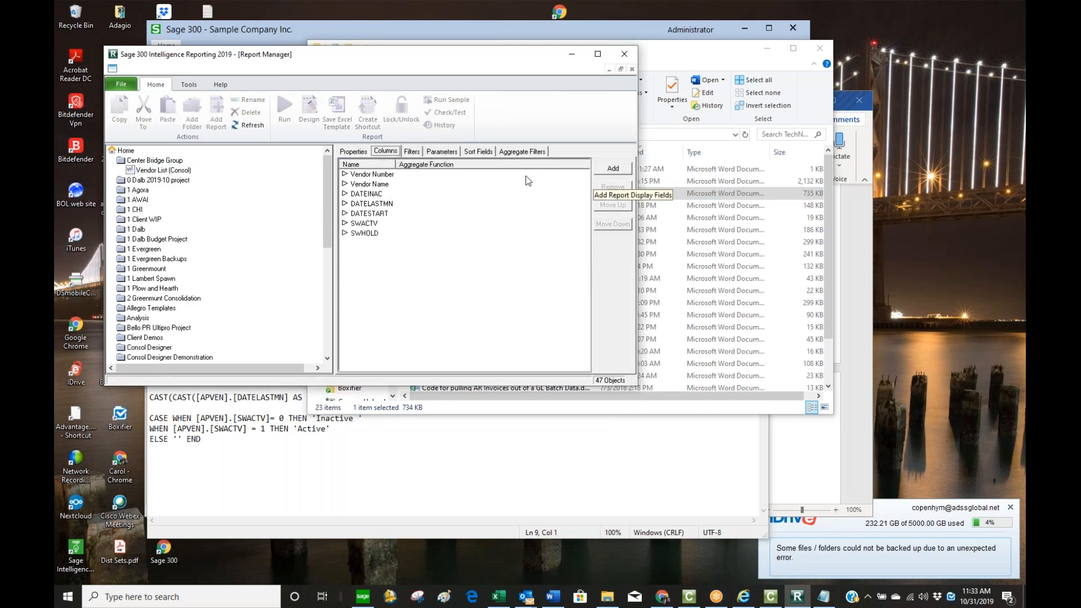
{"action": "left_click", "coordinate": [381, 197]}
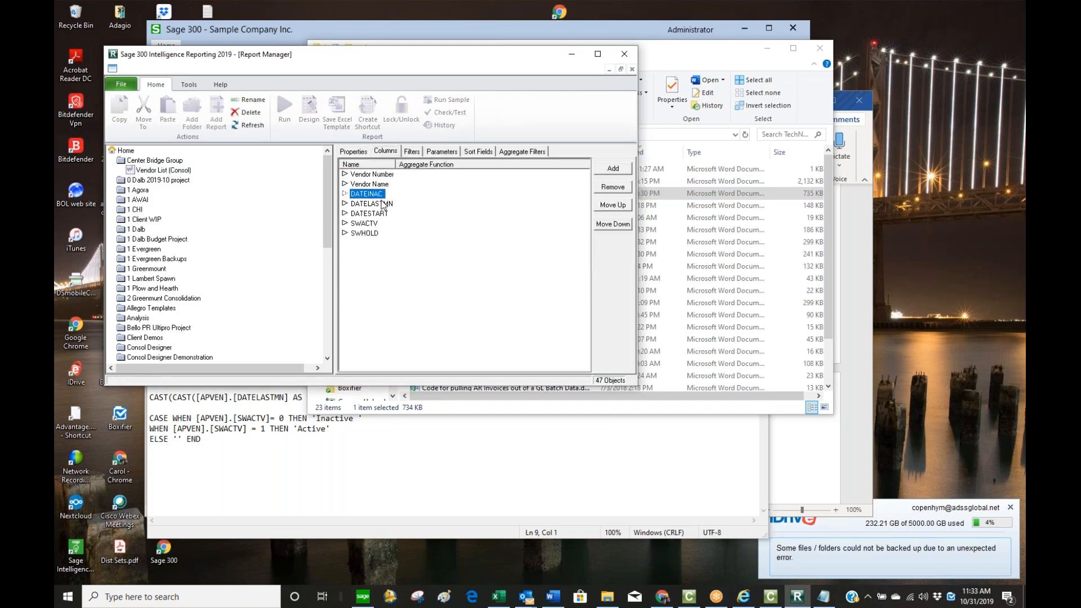
{"action": "left_click", "coordinate": [383, 204]}
{"action": "left_click", "coordinate": [371, 223], "text": "shift"}
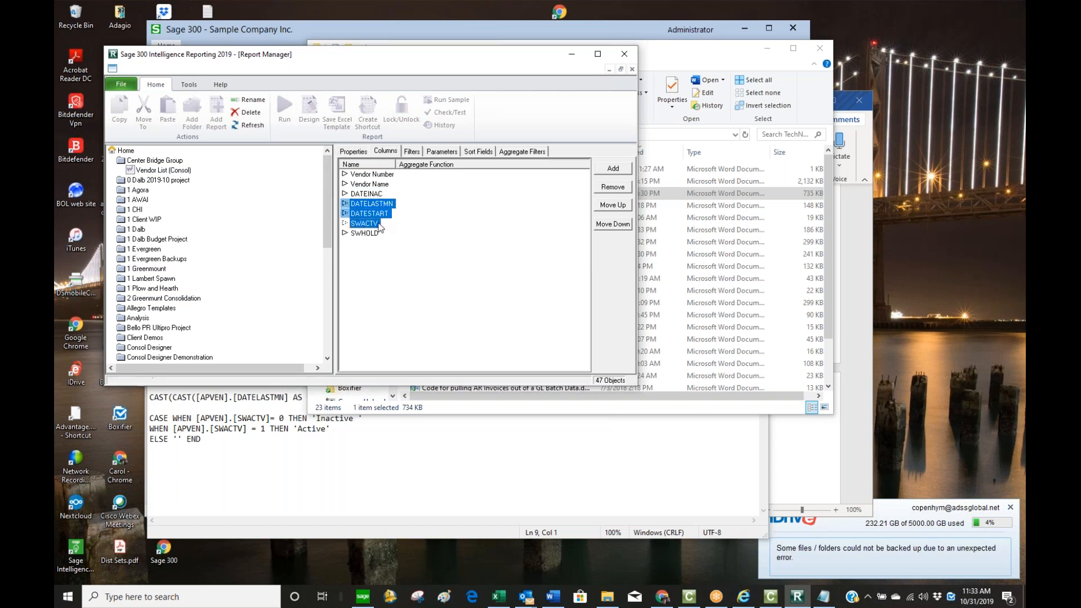
- Duplicate the three-line [APVEN].[SWACTV] CASE statement below the original in Notepad
{"action": "left_click", "coordinate": [452, 460]}
{"action": "left_click_drag", "start_coordinate": [213, 444], "coordinate": [150, 413]}
{"action": "key", "text": "ctrl+c"}
{"action": "left_click", "coordinate": [208, 445]}
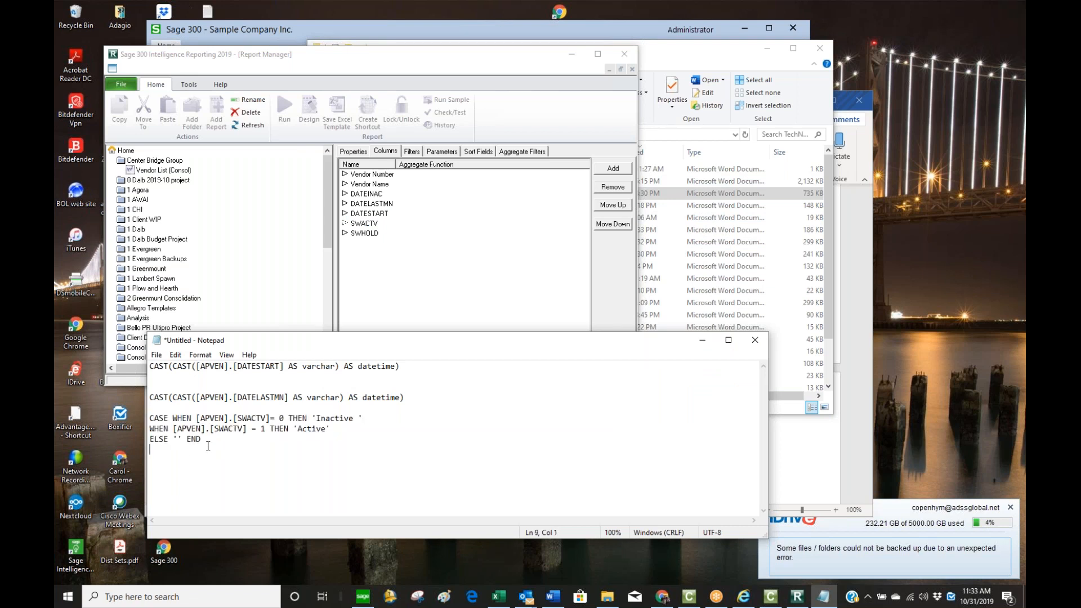
{"action": "key", "text": "Return"}
{"action": "key", "text": "Return"}
{"action": "key", "text": "ctrl+v"}
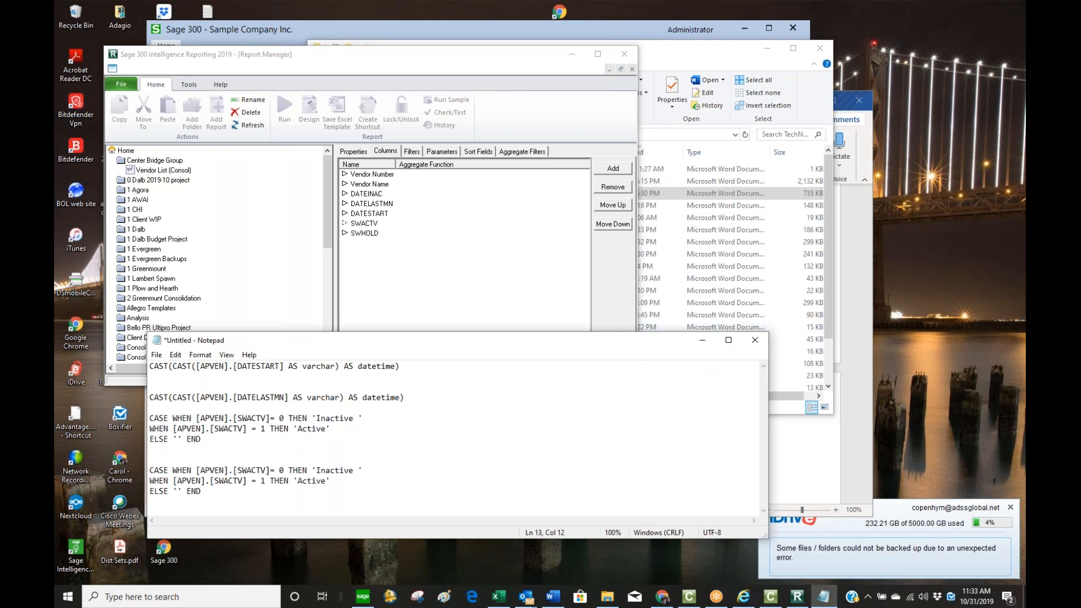
{"action": "key", "text": "alt+Tab"}
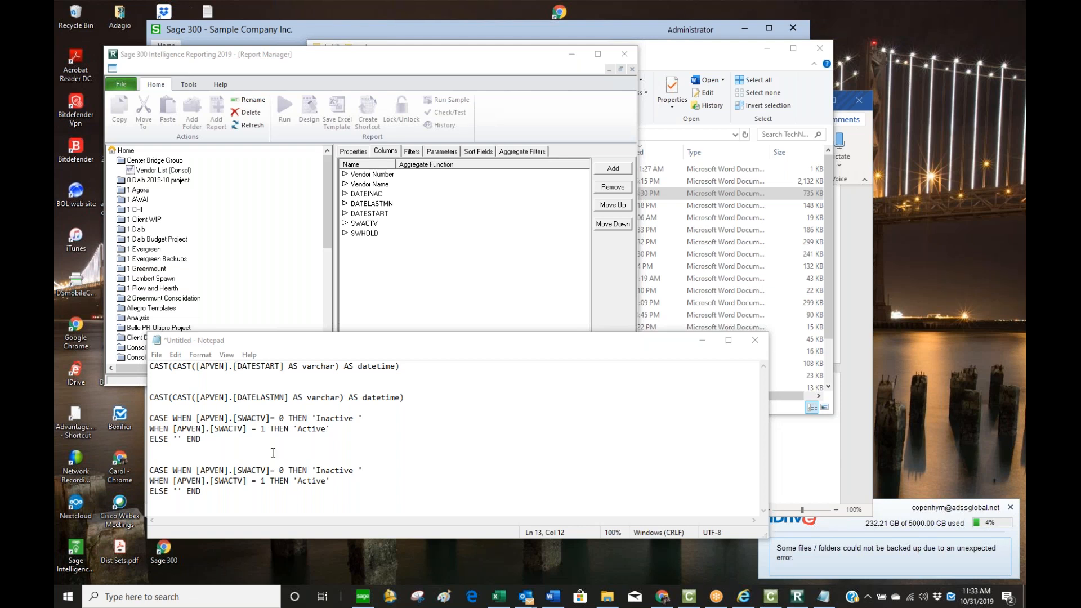
- Replace SWACTV with SWHOLD in both WHEN conditions of the duplicated CASE statement
{"action": "left_click", "coordinate": [239, 480]}
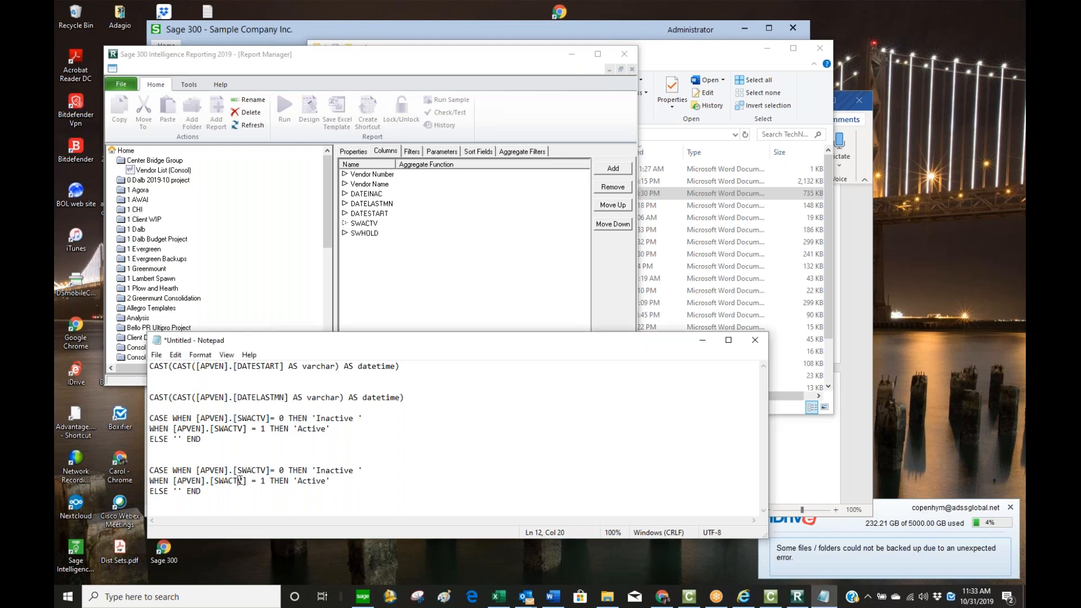
{"action": "key", "text": "Delete"}
{"action": "key", "text": "BackSpace"}
{"action": "key", "text": "BackSpace"}
{"action": "key", "text": "BackSpace"}
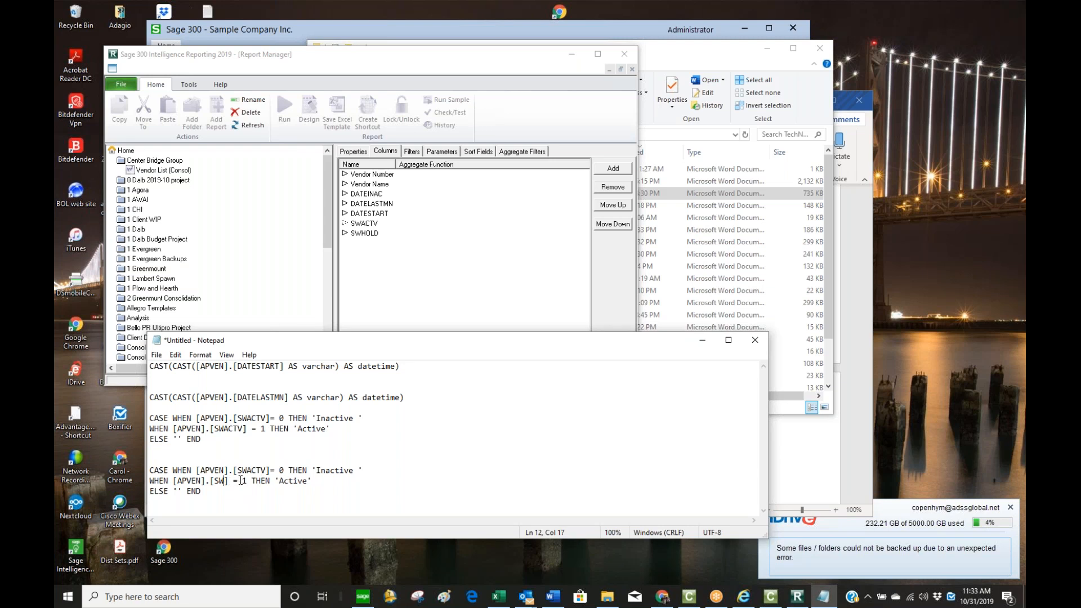
{"action": "key", "text": "Caps_Lock"}
{"action": "type", "text": "HOLD"}
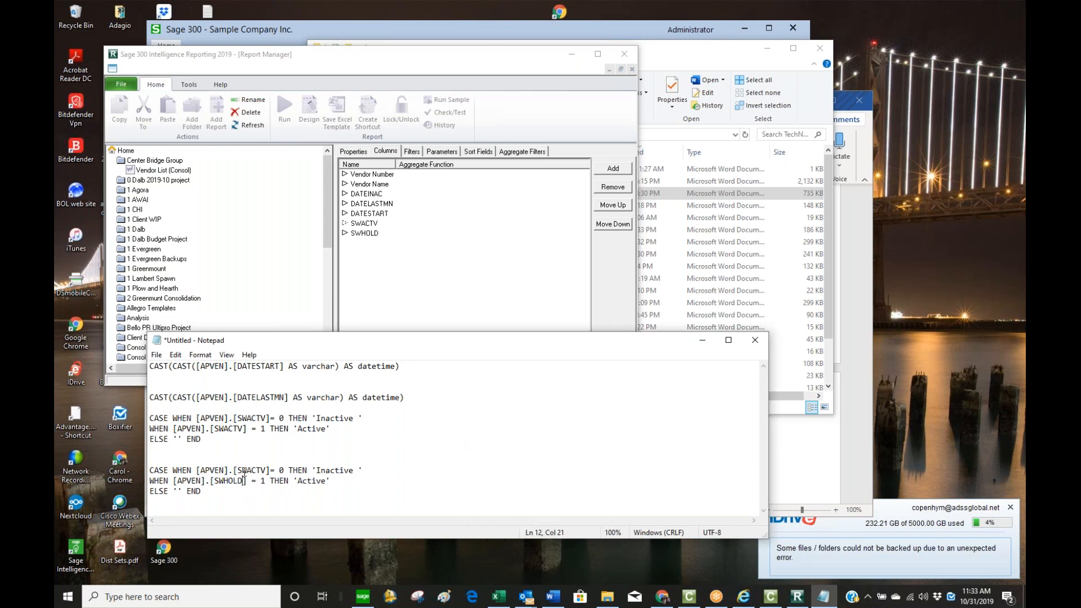
{"action": "key", "text": "Delete"}
{"action": "key", "text": "Delete"}
{"action": "key", "text": "Delete"}
{"action": "key", "text": "Delete"}
{"action": "type", "text": "HOLD"}
- Change the SWHOLD statement's results so that value 0 gives 'No' and value 1 gives 'Yes'
{"action": "key", "text": "BackSpace"}
{"action": "key", "text": "BackSpace"}
{"action": "key", "text": "BackSpace"}
{"action": "key", "text": "BackSpace"}
{"action": "key", "text": "BackSpace"}
{"action": "key", "text": "BackSpace"}
{"action": "key", "text": "BackSpace"}
{"action": "type", "text": "N"}
{"action": "key", "text": "Caps_Lock"}
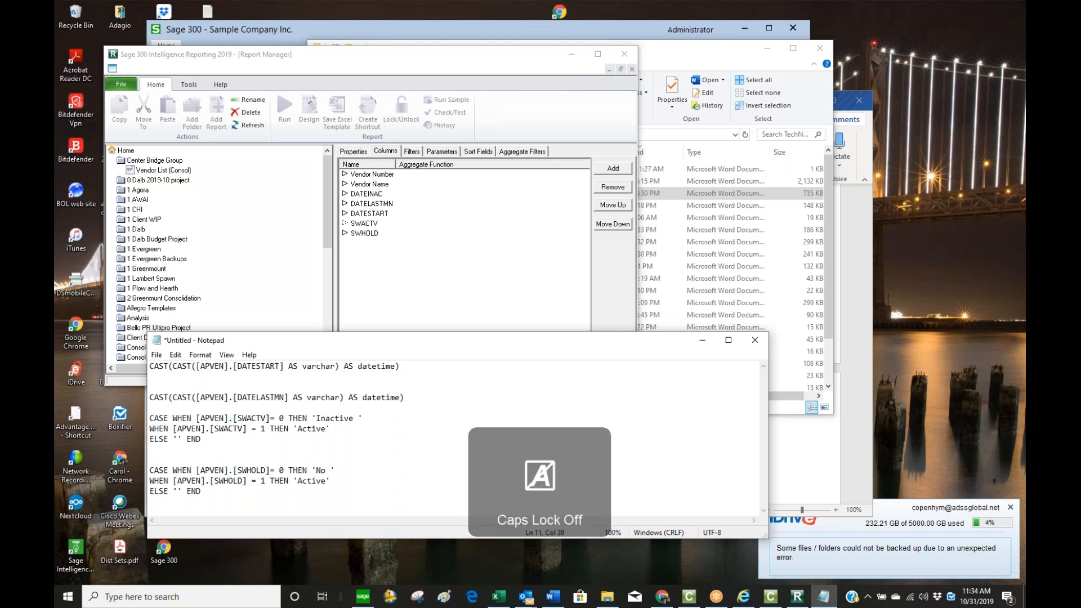
{"action": "key", "text": "Down"}
{"action": "key", "text": "BackSpace"}
{"action": "key", "text": "BackSpace"}
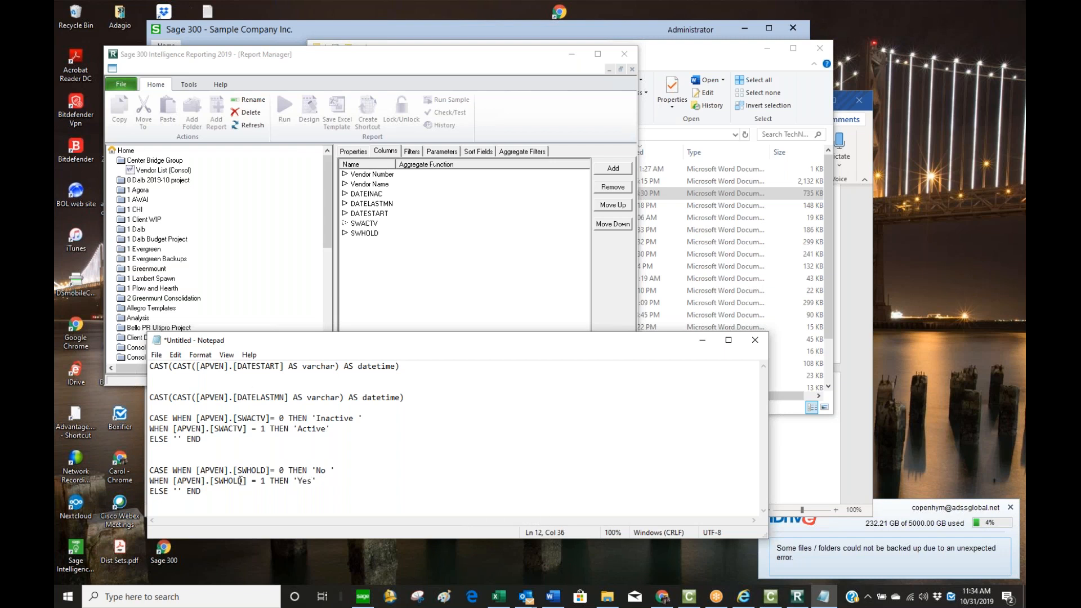
- Copy the complete three-line [APVEN].[SWHOLD] CASE statement from Notepad
{"action": "left_click_drag", "start_coordinate": [223, 495], "coordinate": [137, 463]}
{"action": "right_click", "coordinate": [169, 480]}
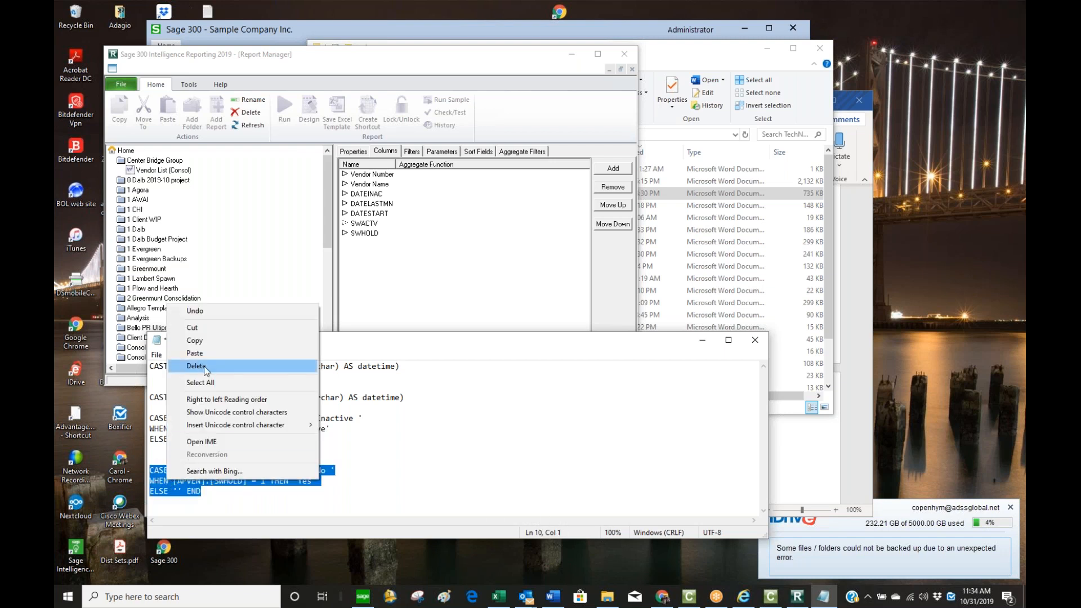
{"action": "left_click", "coordinate": [208, 340]}
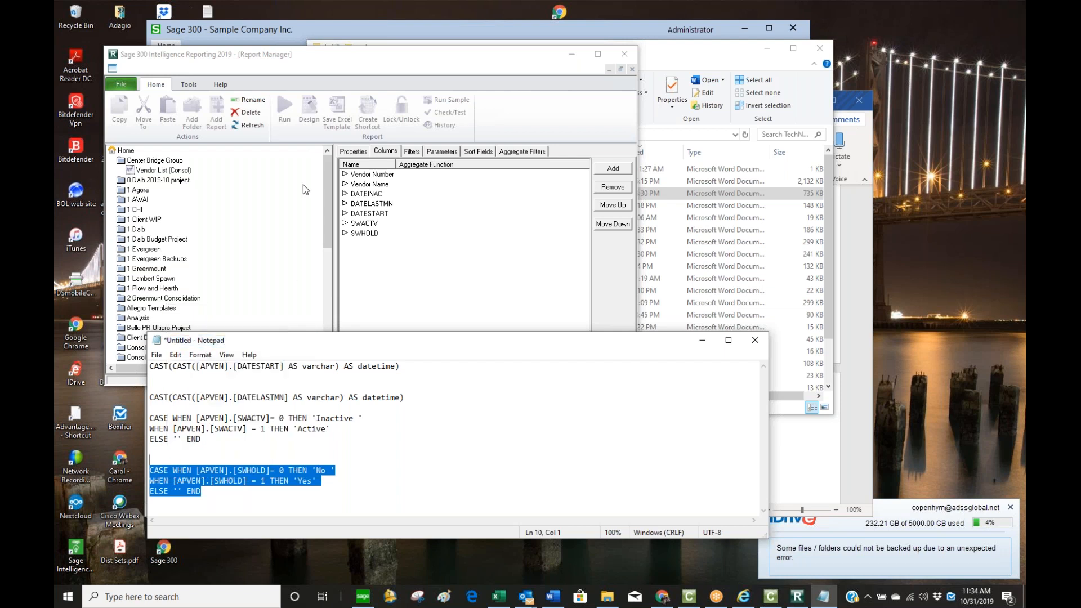
- Add an SQL expression named On Hold? to the AP Vendor table in the Connector, leaving its SQL text blank
{"action": "left_click", "coordinate": [770, 596]}
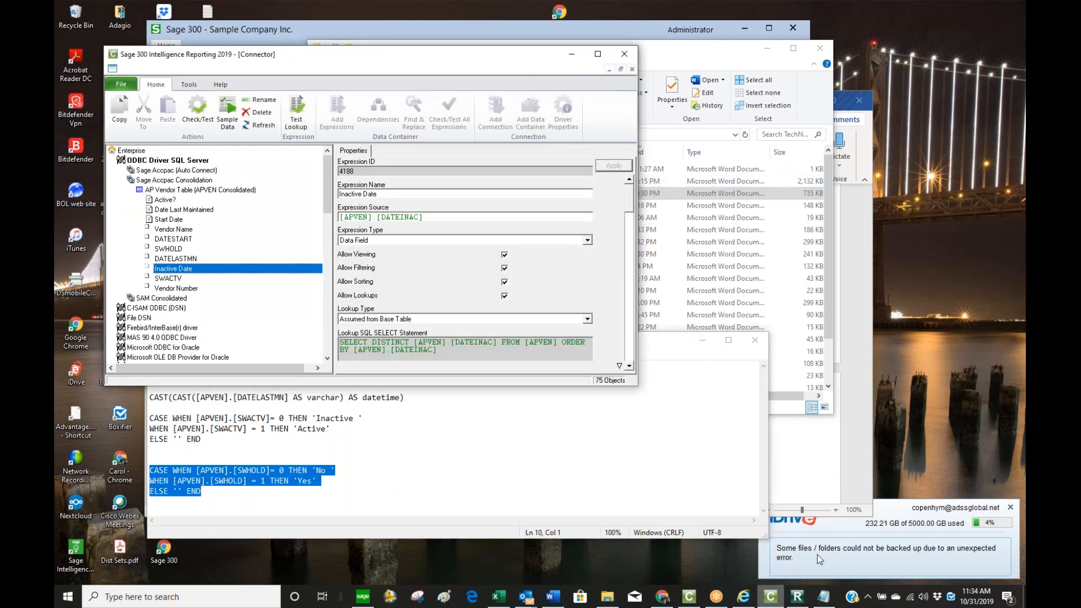
{"action": "right_click", "coordinate": [181, 191]}
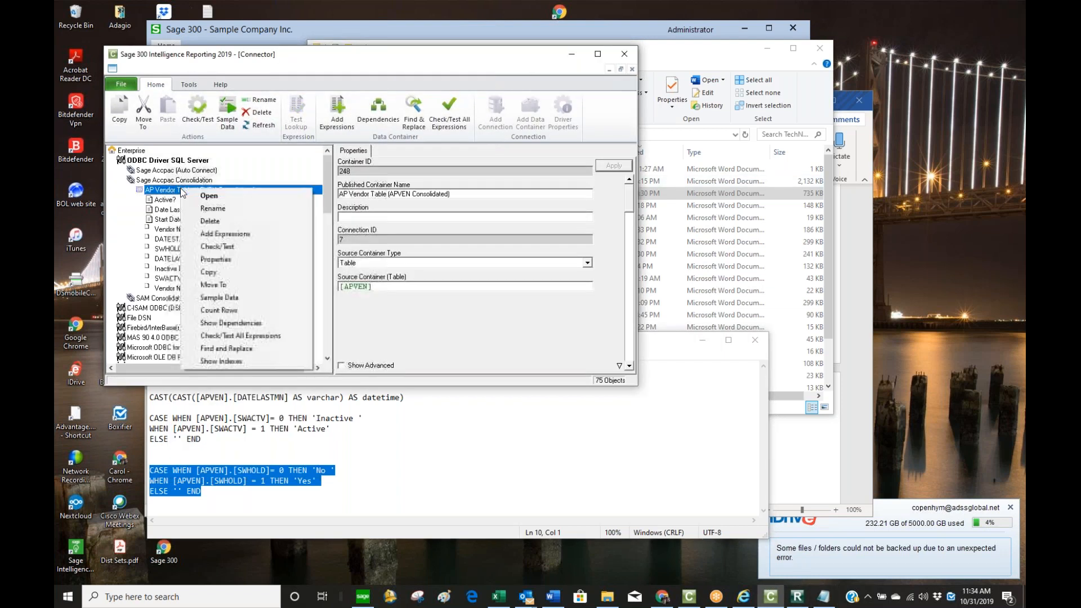
{"action": "left_click", "coordinate": [218, 234]}
{"action": "left_click", "coordinate": [499, 292]}
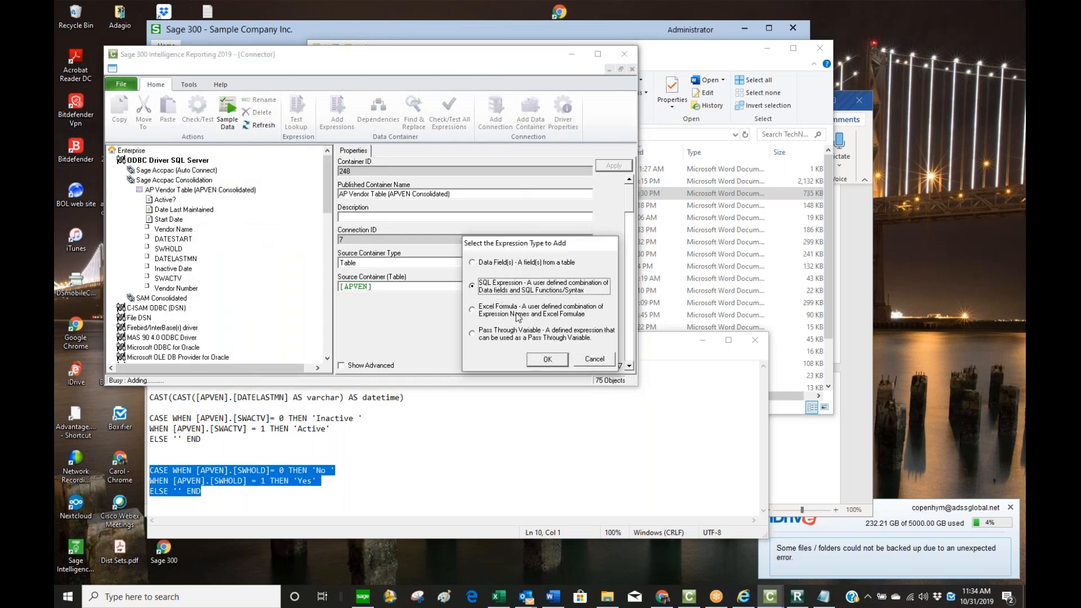
{"action": "left_click", "coordinate": [547, 359]}
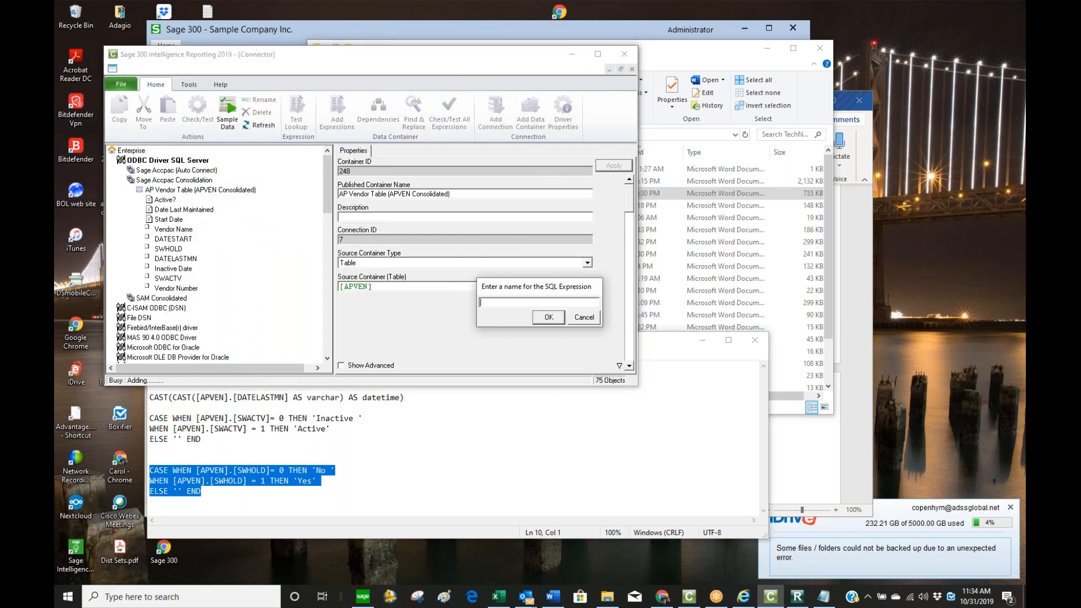
{"action": "type", "text": "O"}
{"action": "left_click", "coordinate": [548, 316]}
{"action": "left_click", "coordinate": [555, 318]}
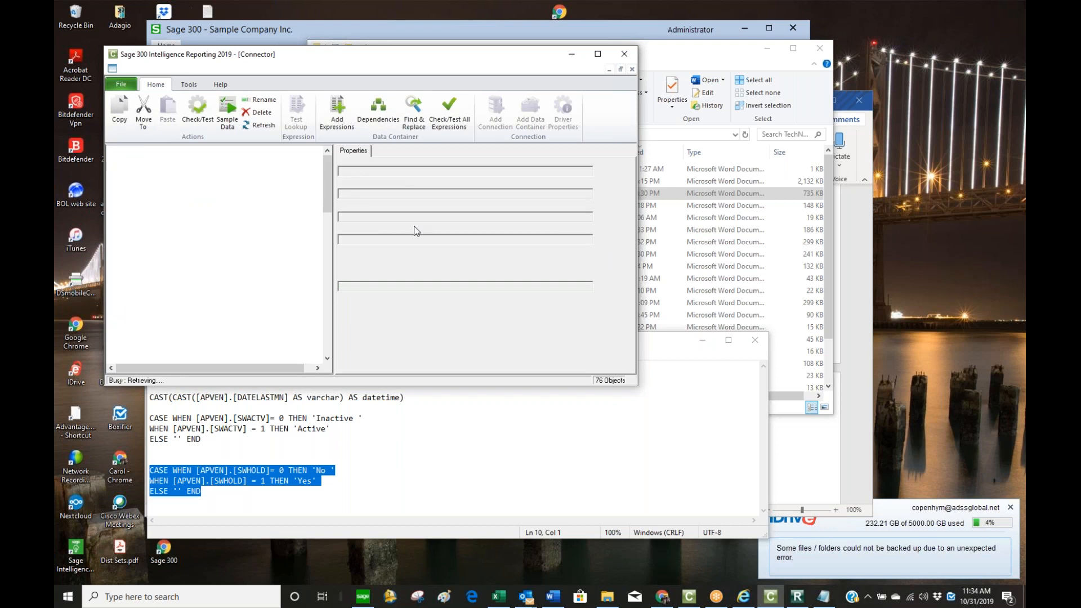
- Paste the copied CASE statement as the source of the On Hold? expression, test-run it, and apply the change
{"action": "double_click", "coordinate": [163, 199]}
{"action": "key", "text": "ctrl+v"}
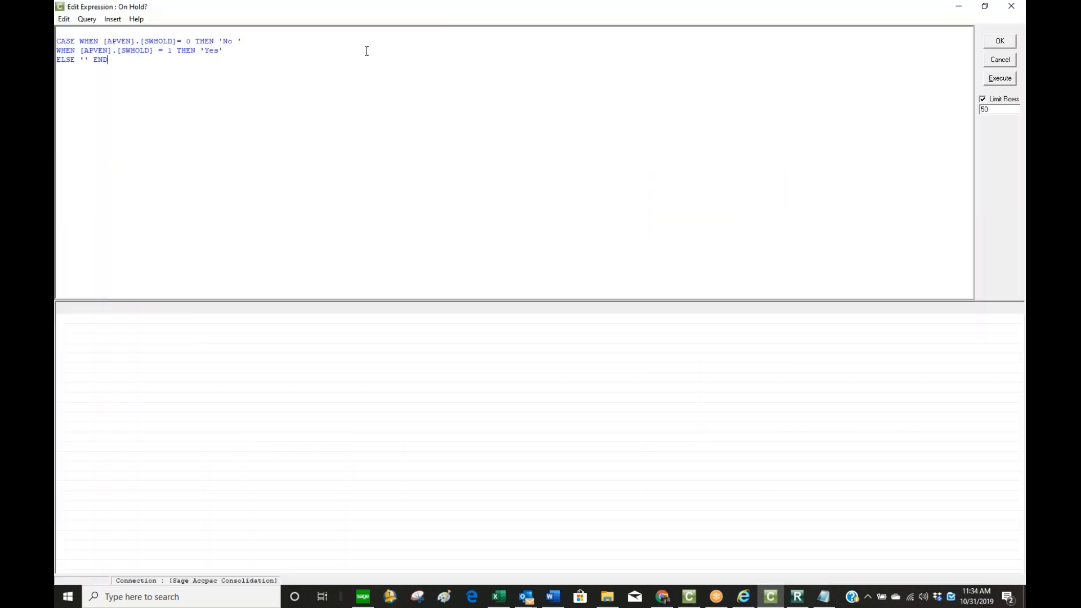
{"action": "left_click", "coordinate": [998, 80]}
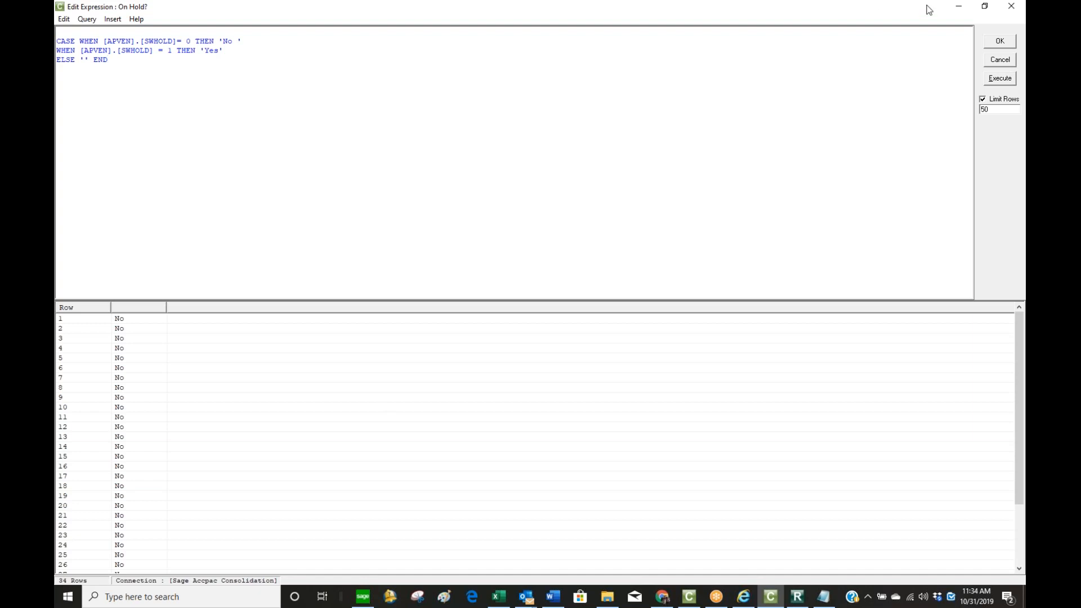
{"action": "left_click", "coordinate": [1000, 41]}
{"action": "left_click", "coordinate": [614, 165]}
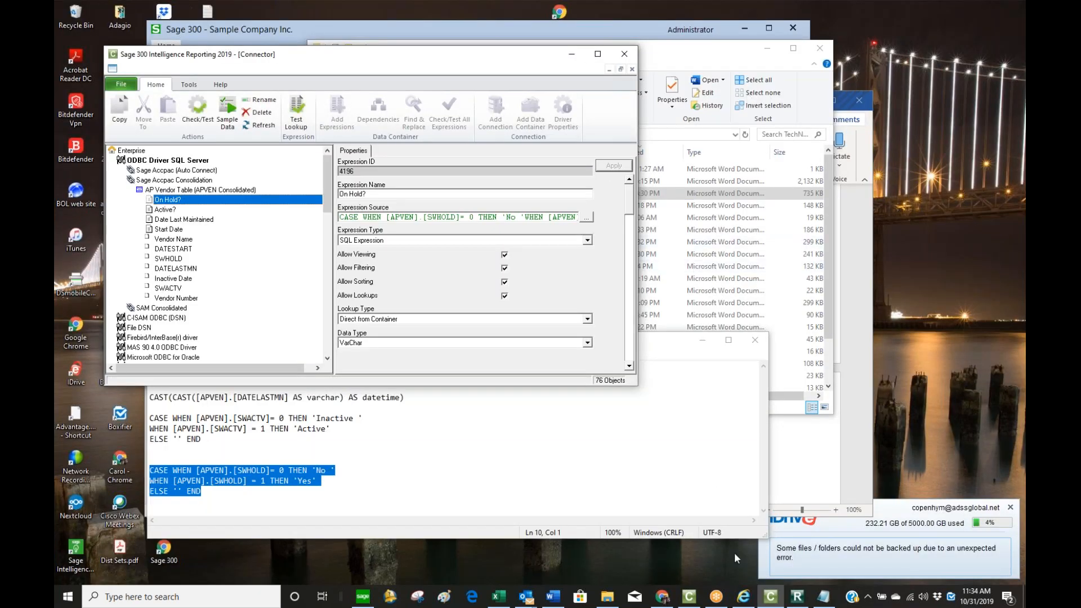
- In Report Manager, remove the DATELASTMN, DATESTART, SWACTV and SWHOLD columns from the Vendor List (Consol) report
{"action": "left_click", "coordinate": [796, 596]}
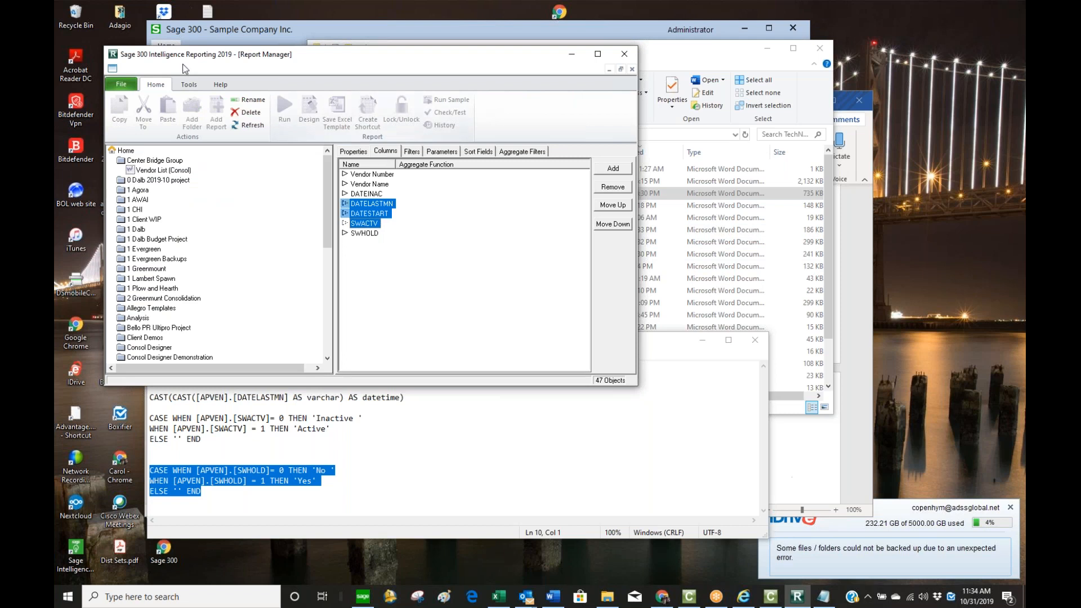
{"action": "left_click", "coordinate": [163, 170]}
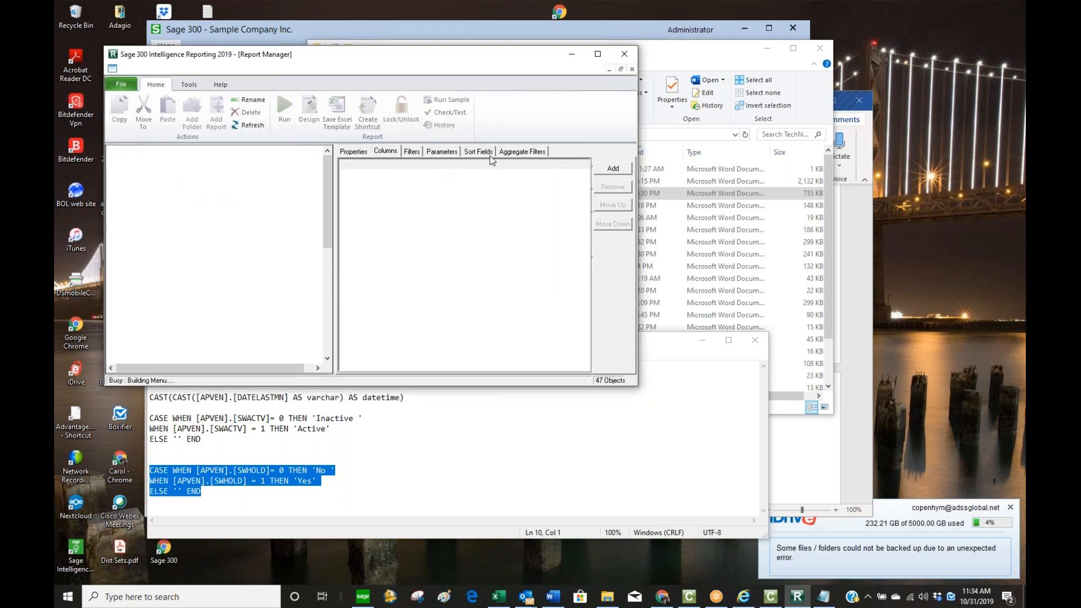
{"action": "left_click", "coordinate": [377, 194]}
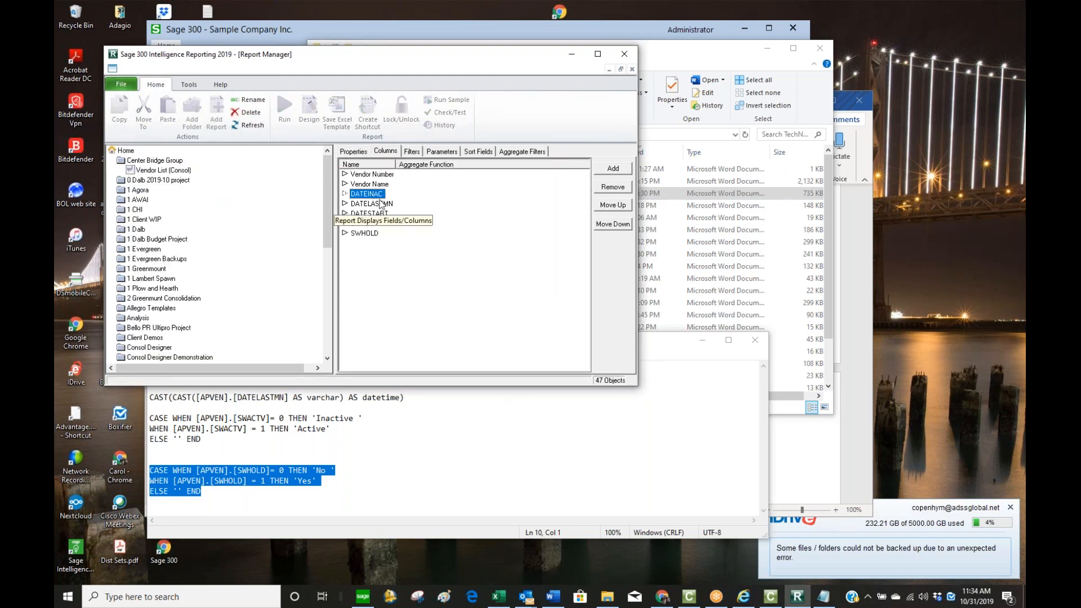
{"action": "left_click", "coordinate": [380, 203]}
{"action": "left_click", "coordinate": [380, 214], "text": "ctrl"}
{"action": "left_click", "coordinate": [375, 234], "text": "shift"}
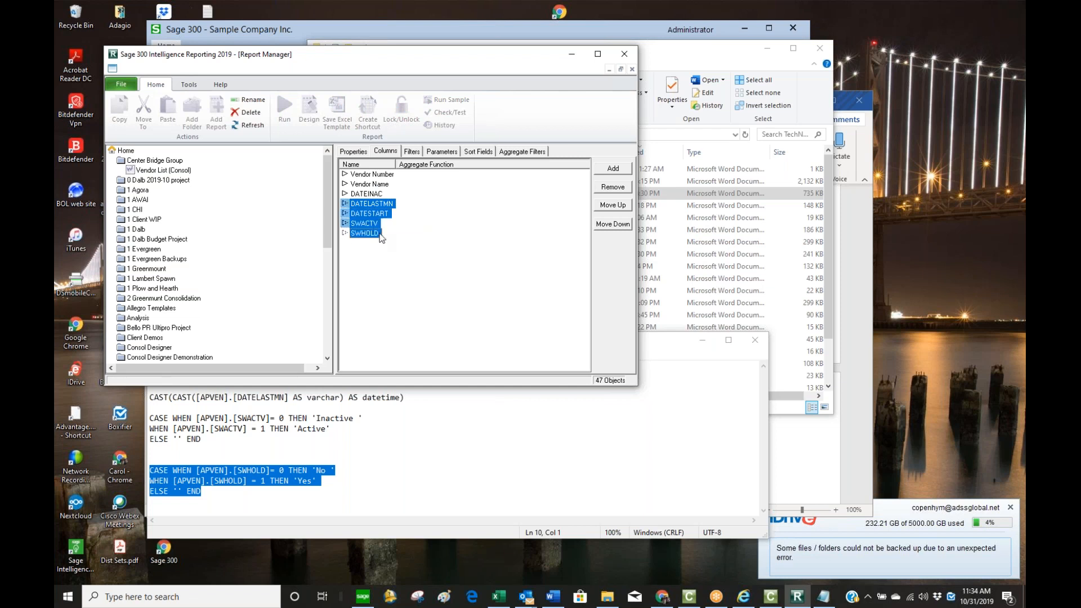
{"action": "left_click", "coordinate": [619, 190]}
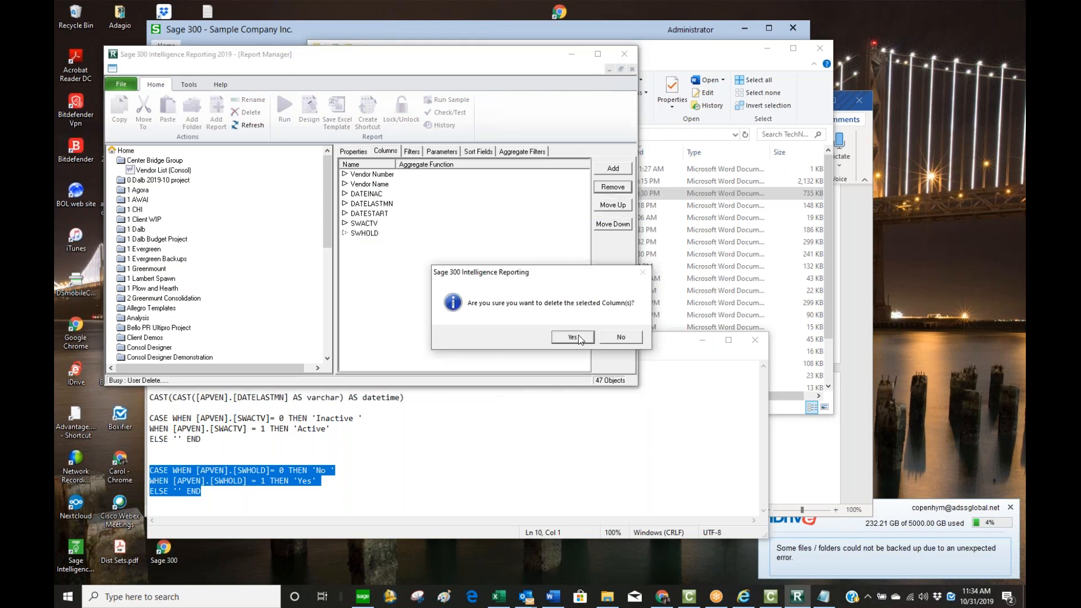
{"action": "left_click", "coordinate": [572, 337]}
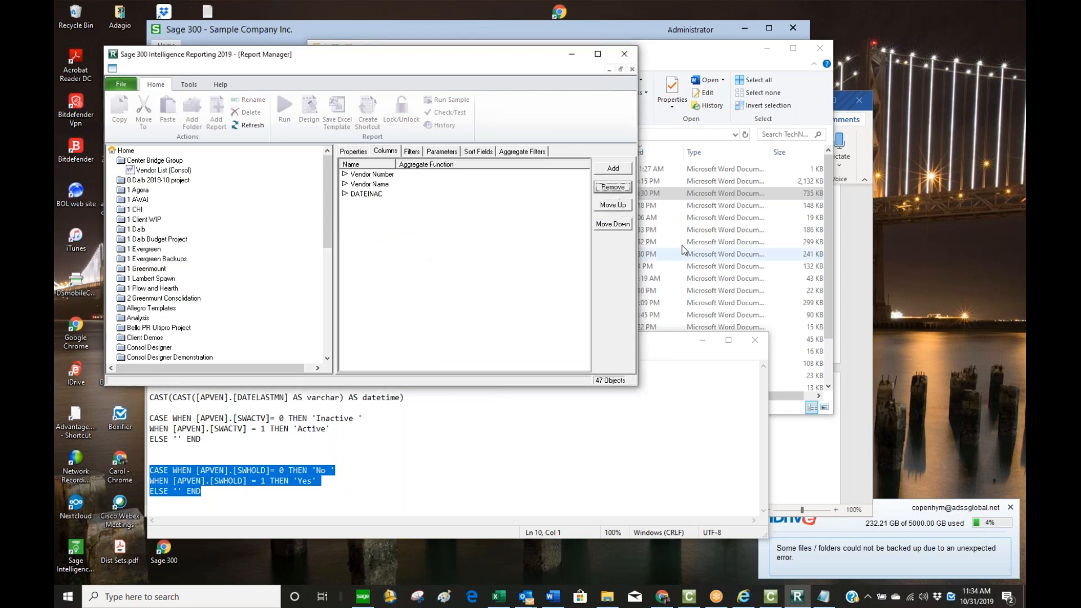
- Add the Date Last Maintained, Inactive Date, On Hold? and Start Date columns to the Vendor List (Consol) report
{"action": "left_click", "coordinate": [613, 170]}
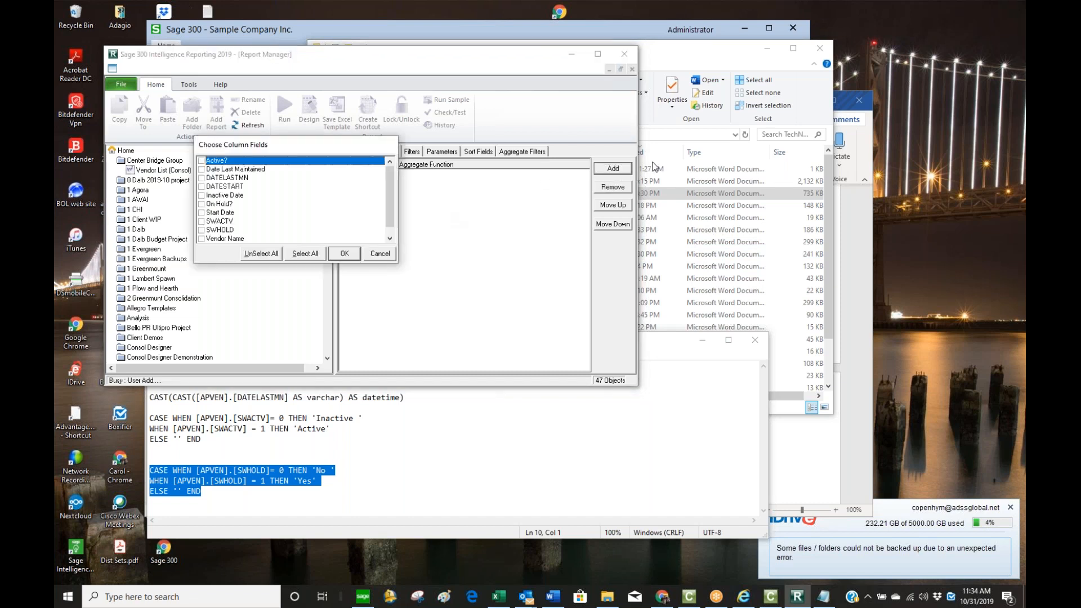
{"action": "left_click", "coordinate": [202, 196]}
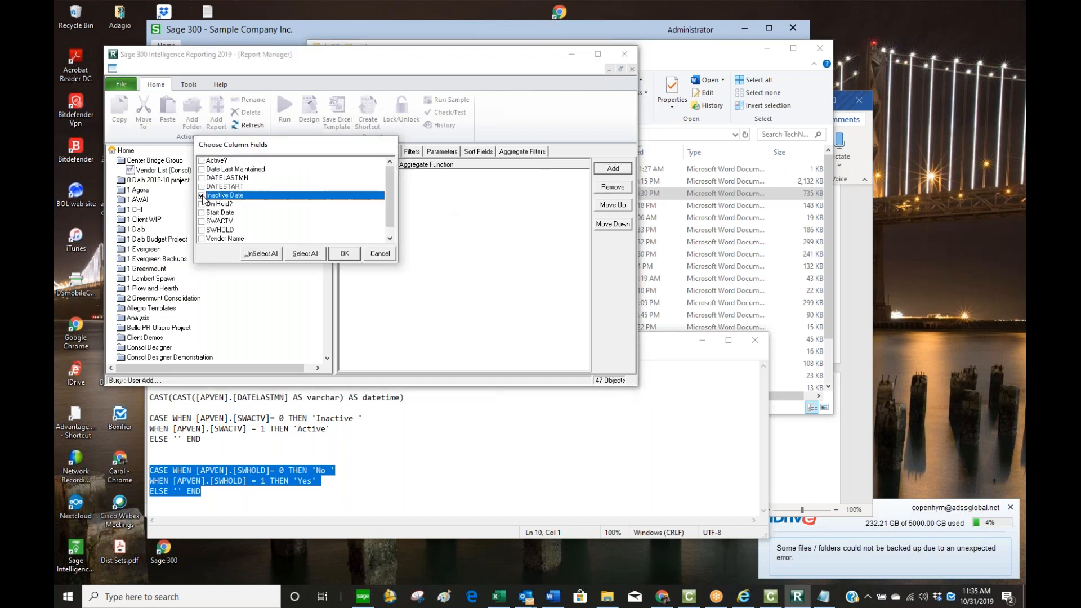
{"action": "left_click", "coordinate": [201, 205]}
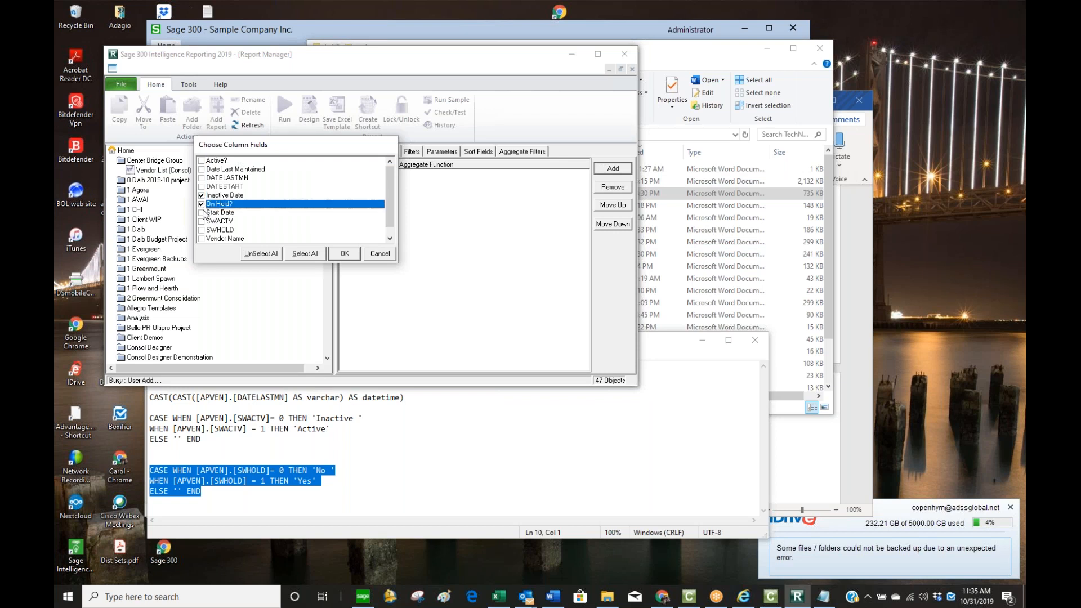
{"action": "left_click", "coordinate": [202, 213]}
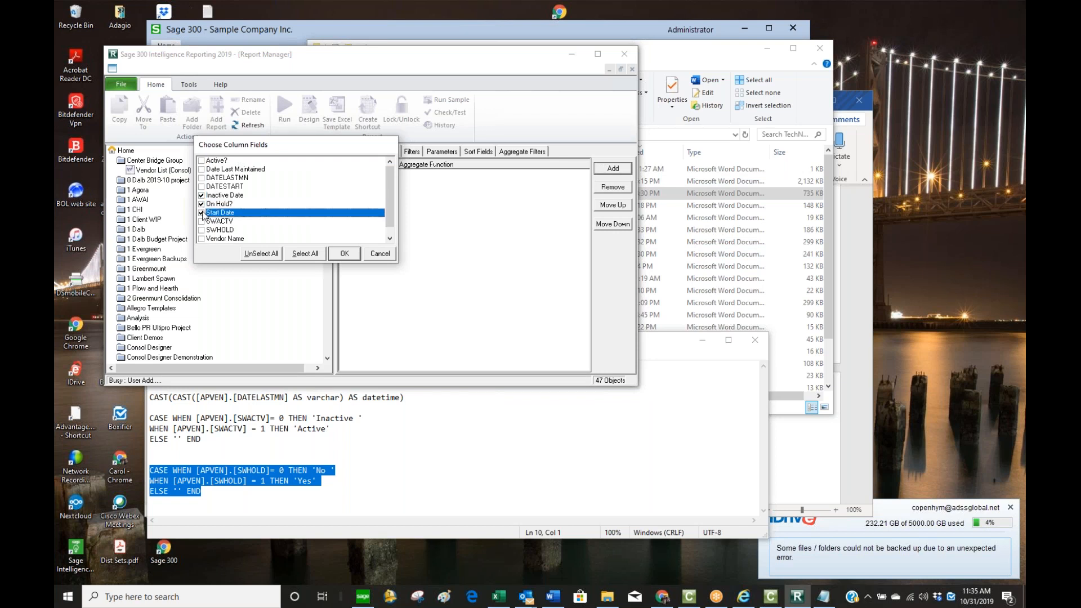
{"action": "left_click", "coordinate": [202, 169]}
{"action": "left_click", "coordinate": [344, 254]}
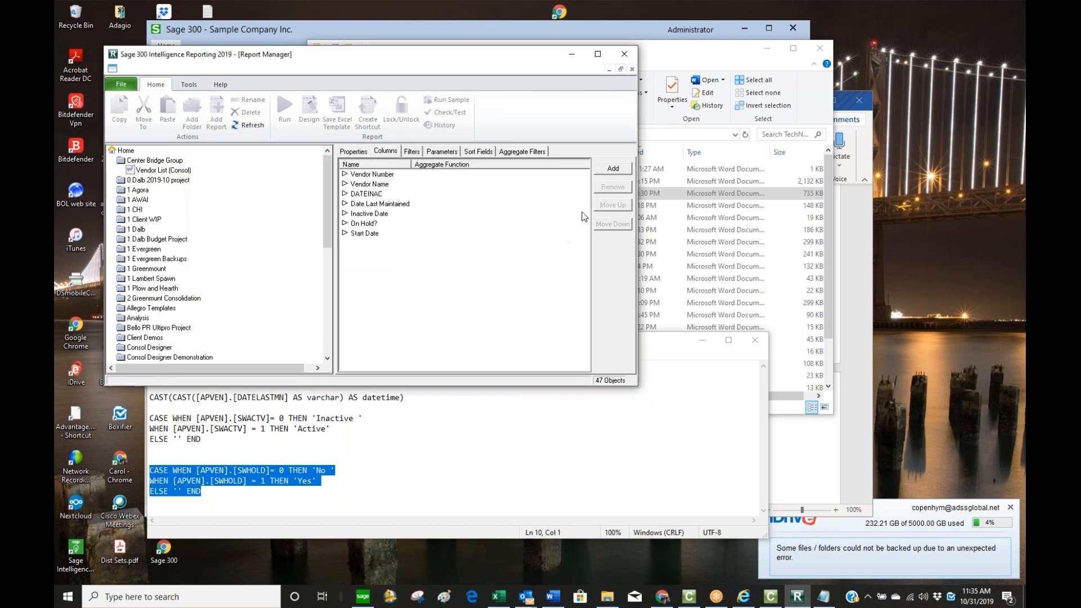
- Remove the DATEINAC column from the Vendor List (Consol) report
{"action": "left_click", "coordinate": [369, 194]}
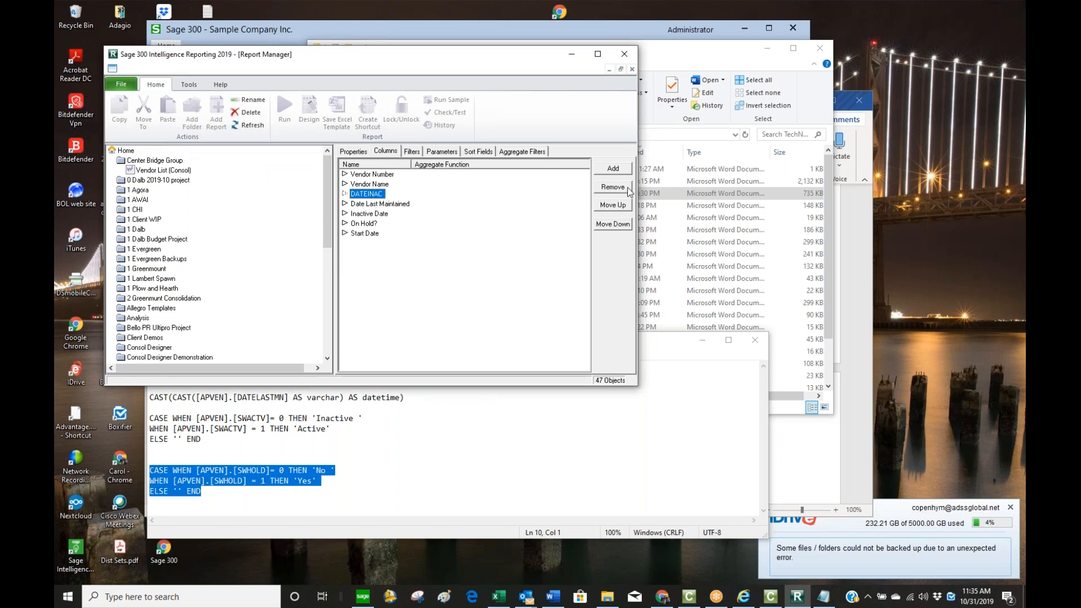
{"action": "left_click", "coordinate": [625, 188]}
{"action": "left_click", "coordinate": [571, 337]}
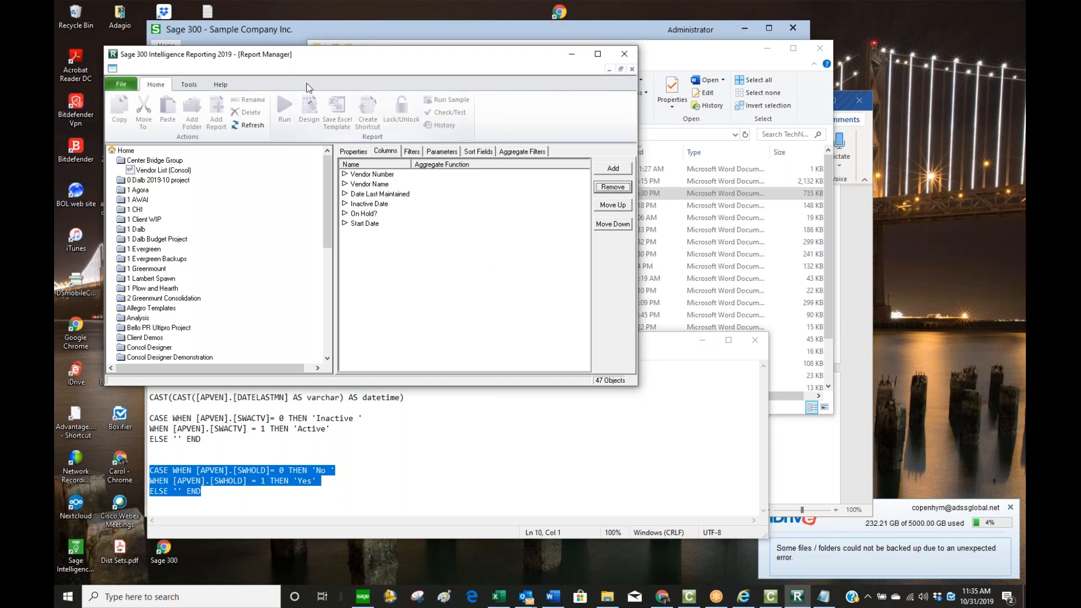
- Run the Vendor List (Consol) report and examine its date and On Hold? columns in the Excel output
{"action": "left_click", "coordinate": [147, 168]}
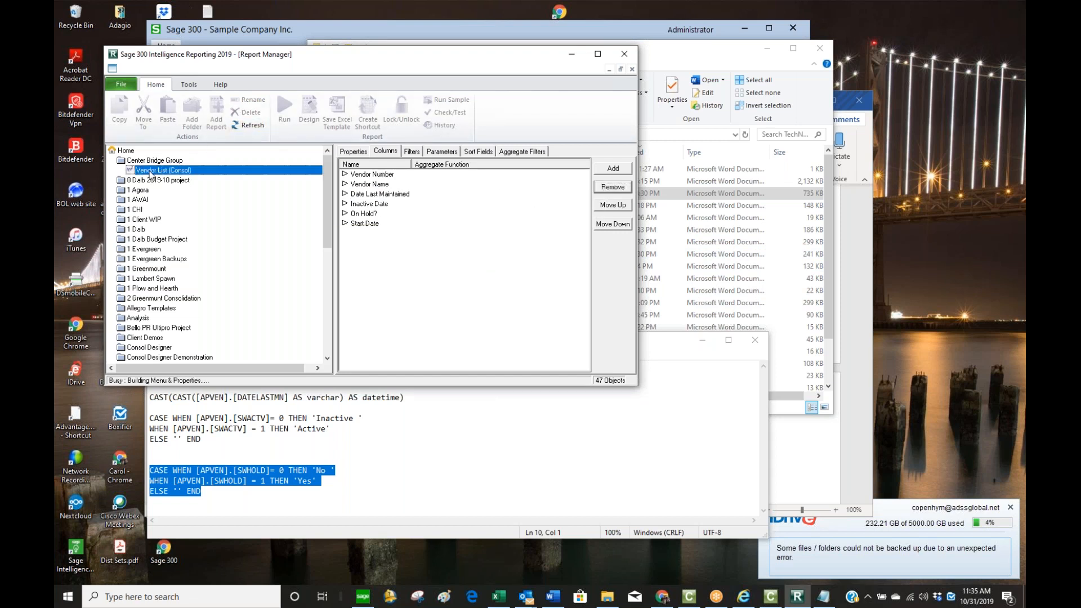
{"action": "left_click", "coordinate": [289, 119]}
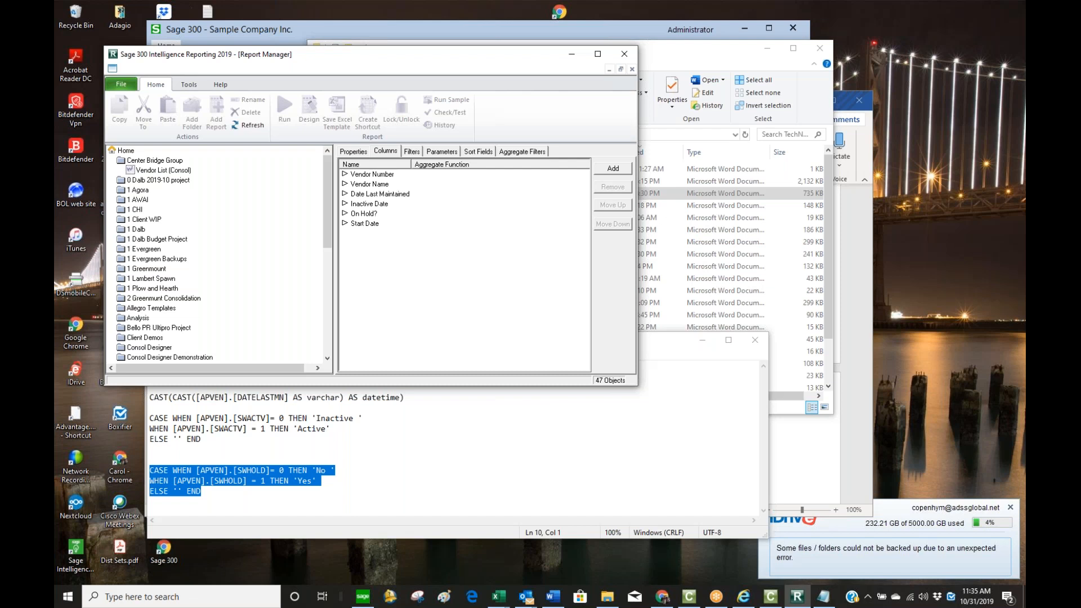
{"action": "left_click", "coordinate": [230, 447]}
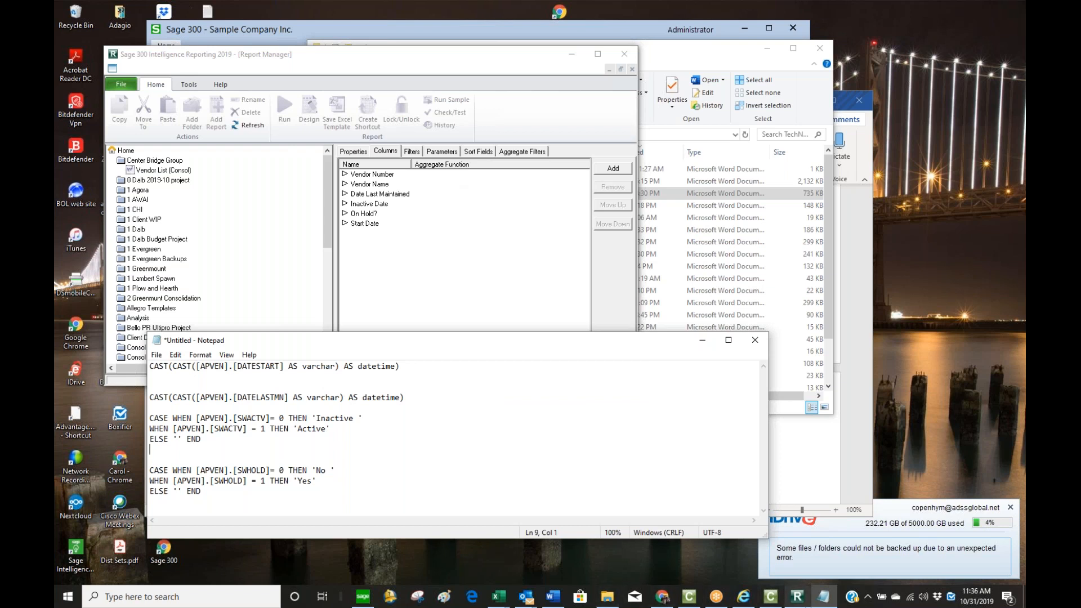
{"action": "left_click", "coordinate": [498, 597]}
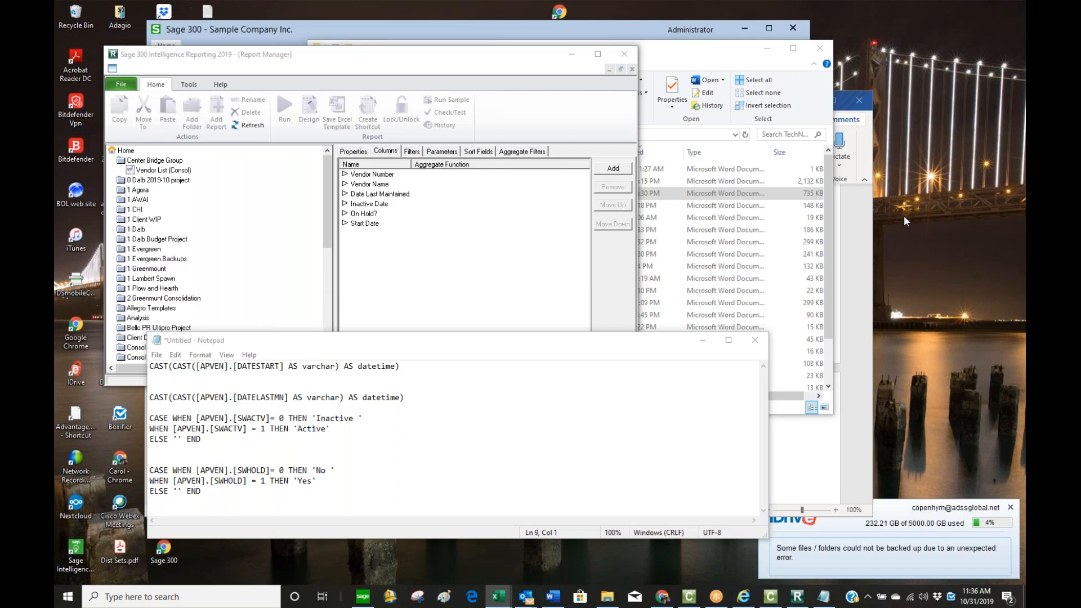
{"action": "left_click_drag", "start_coordinate": [1025, 102], "coordinate": [678, 39]}
{"action": "left_click", "coordinate": [789, 36]}
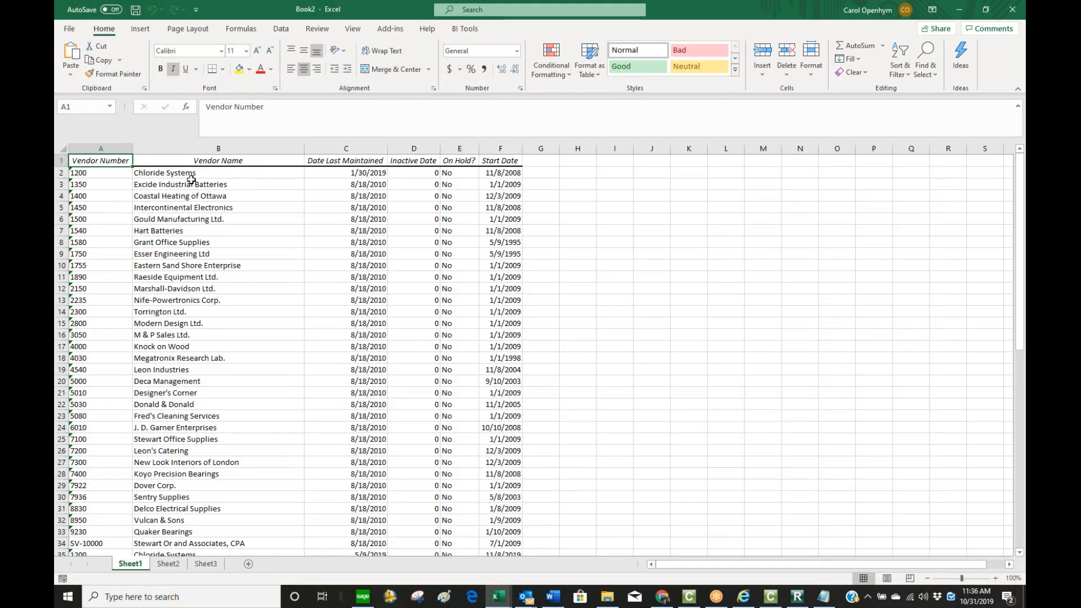
{"action": "left_click", "coordinate": [431, 174]}
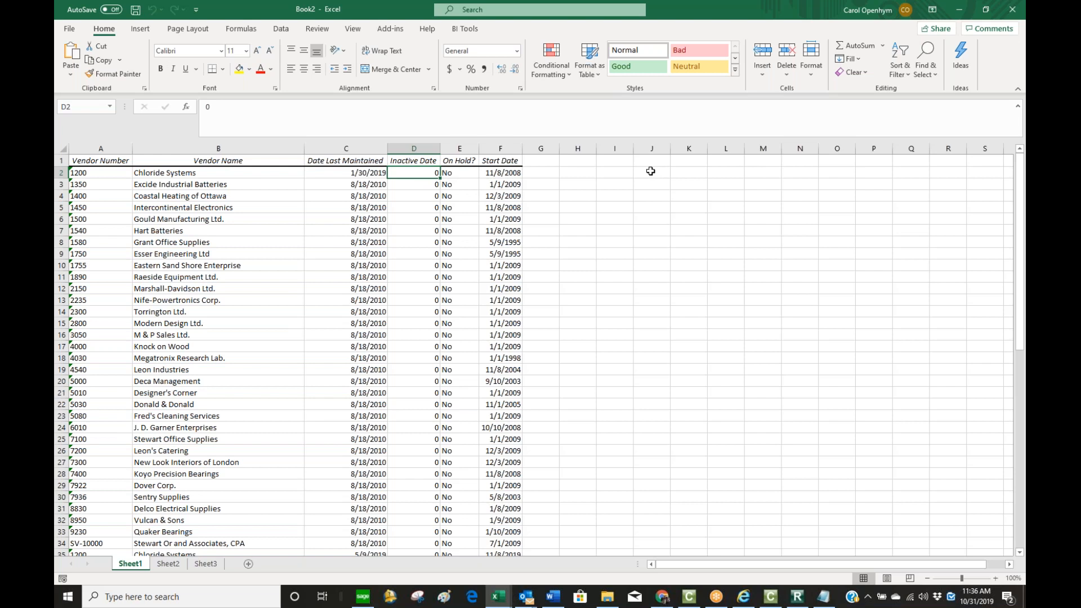
{"action": "left_click", "coordinate": [959, 10]}
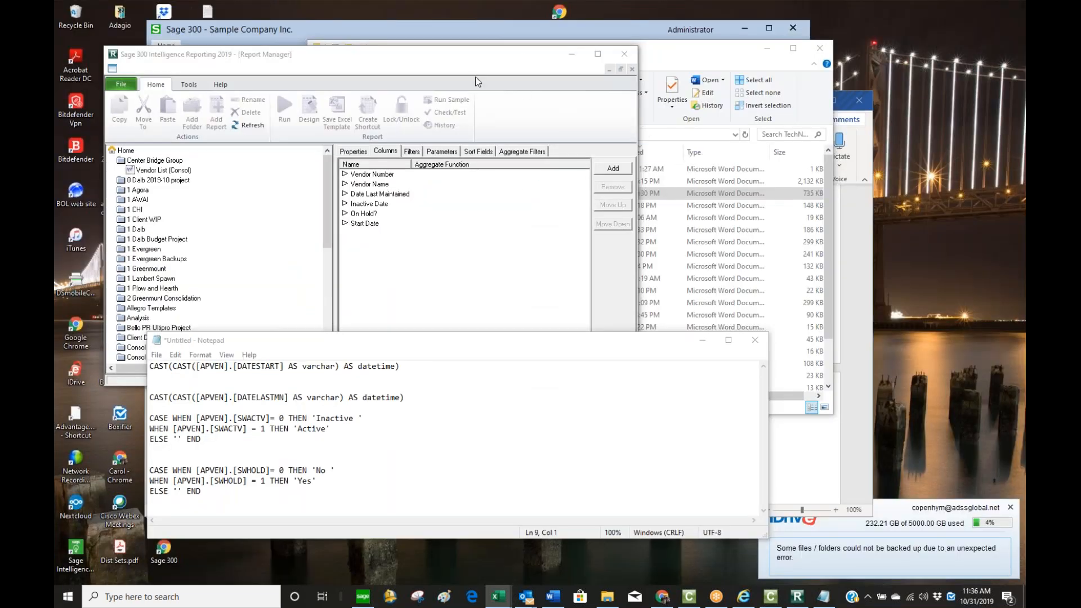
- Switch to the Connector and look through the fields available for the AP Vendor table without adding any
{"action": "left_click", "coordinate": [165, 172]}
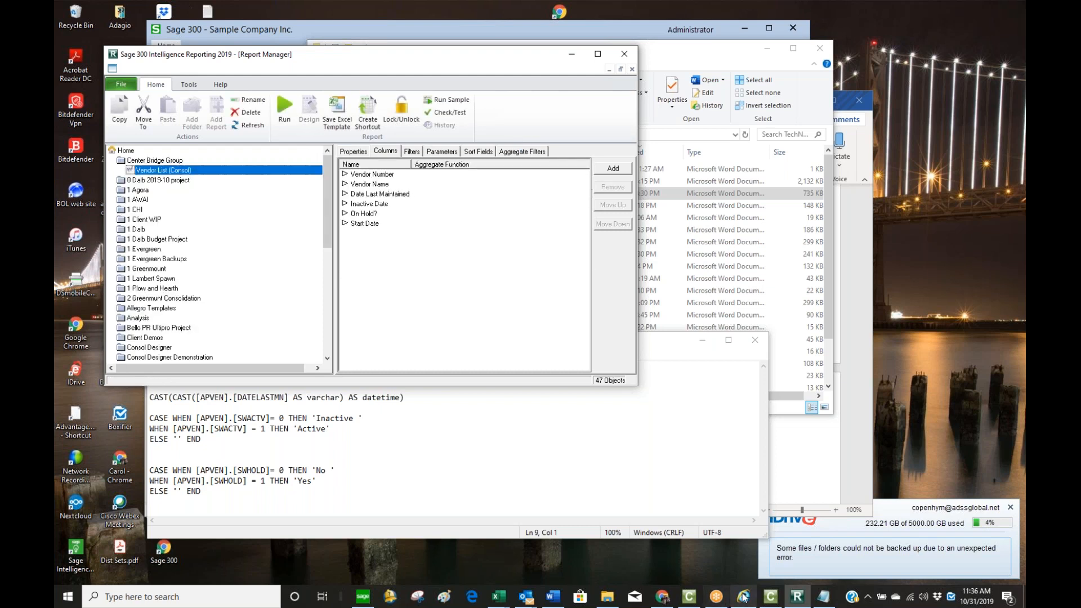
{"action": "left_click", "coordinate": [770, 599]}
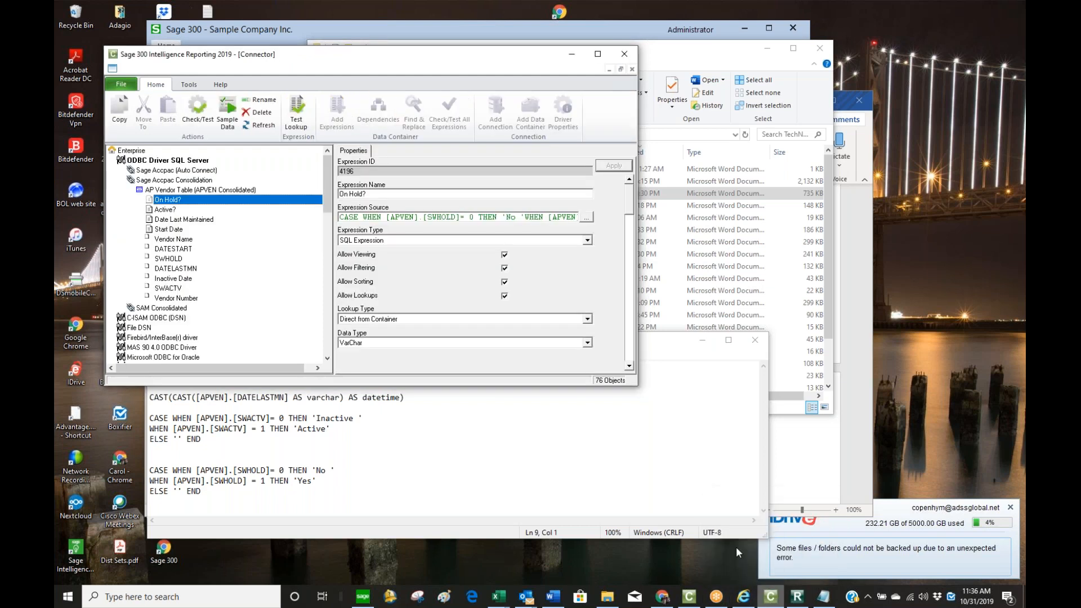
{"action": "left_click", "coordinate": [176, 190]}
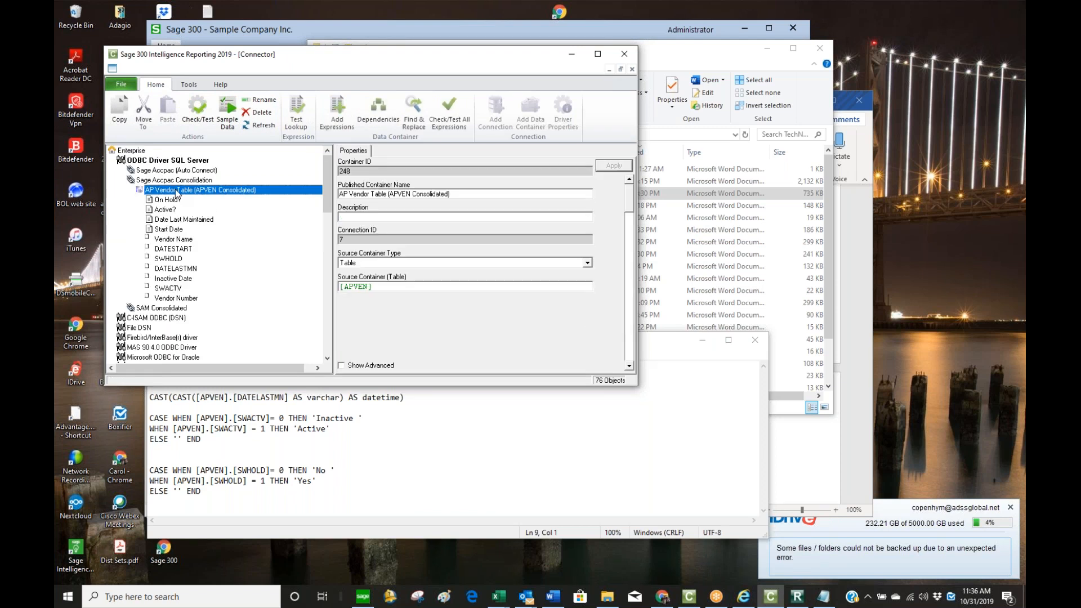
{"action": "right_click", "coordinate": [176, 190]}
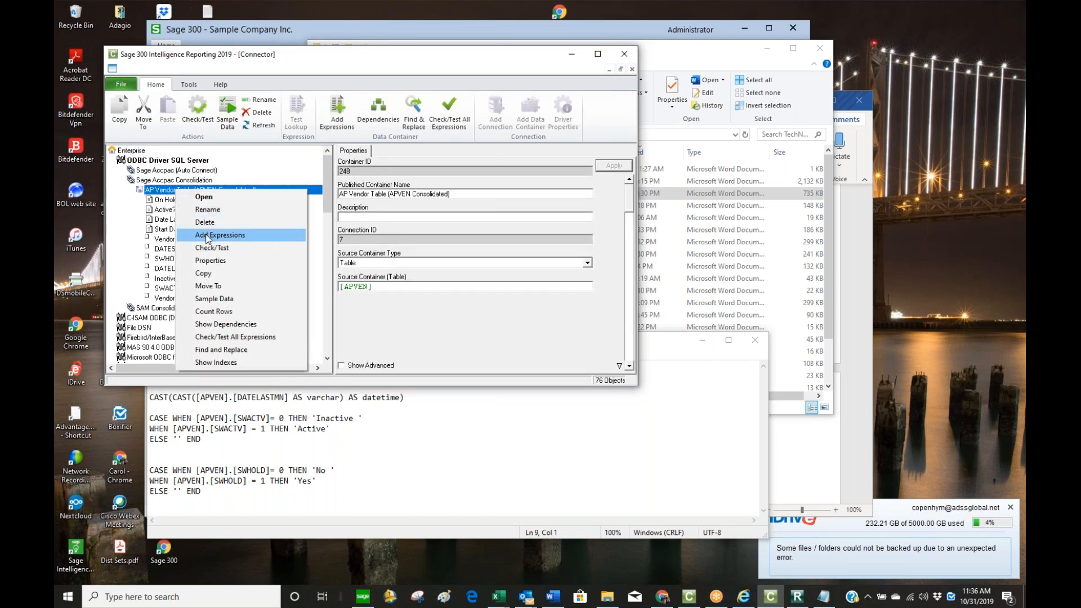
{"action": "left_click", "coordinate": [219, 236]}
{"action": "left_click", "coordinate": [547, 360]}
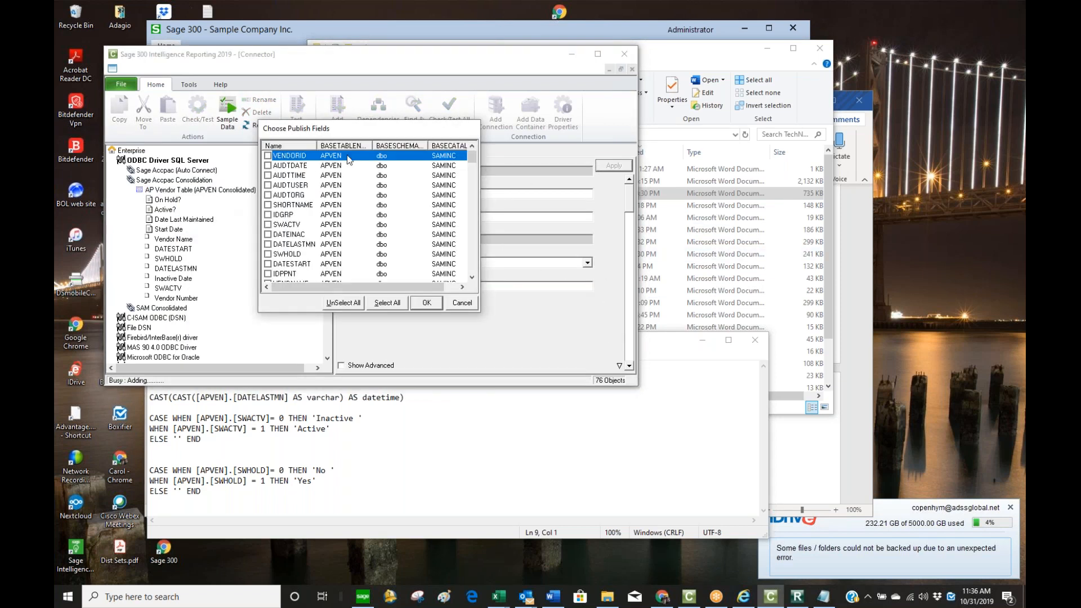
{"action": "mouse_move", "coordinate": [471, 157]}
{"action": "left_mouse_down"}
{"action": "mouse_move", "coordinate": [470, 277]}
{"action": "mouse_move", "coordinate": [472, 153]}
{"action": "left_mouse_up"}
{"action": "scroll", "coordinate": [330, 225], "scroll_direction": "down", "scroll_amount": 6}
{"action": "scroll", "coordinate": [331, 225], "scroll_direction": "down", "scroll_amount": 12}
{"action": "scroll", "coordinate": [329, 225], "scroll_direction": "up", "scroll_amount": 20}
{"action": "left_click", "coordinate": [456, 303]}
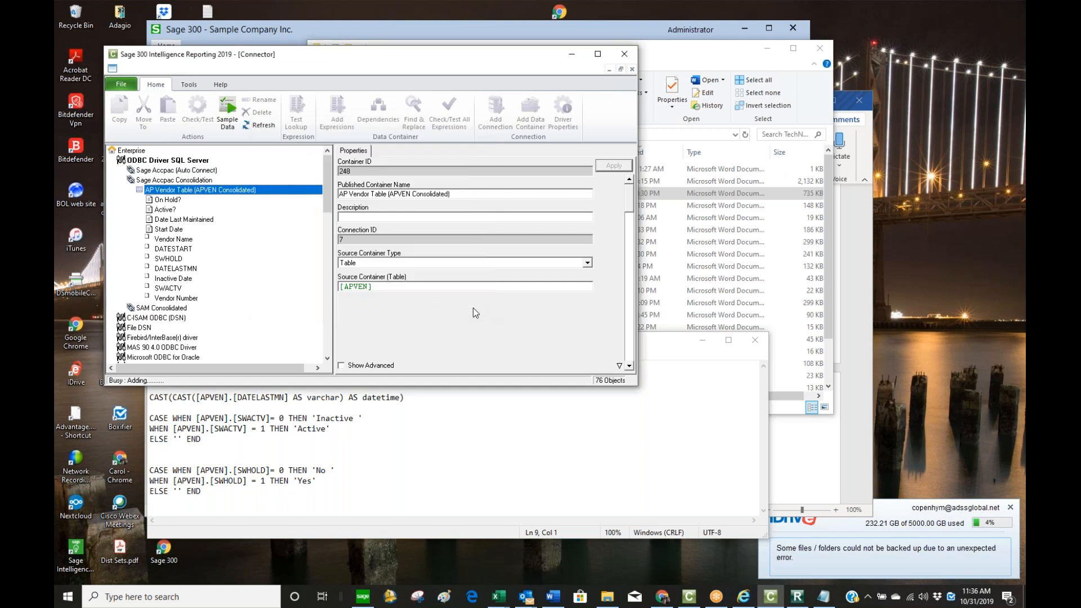
{"action": "left_click", "coordinate": [195, 181]}
{"action": "right_click", "coordinate": [194, 180]}
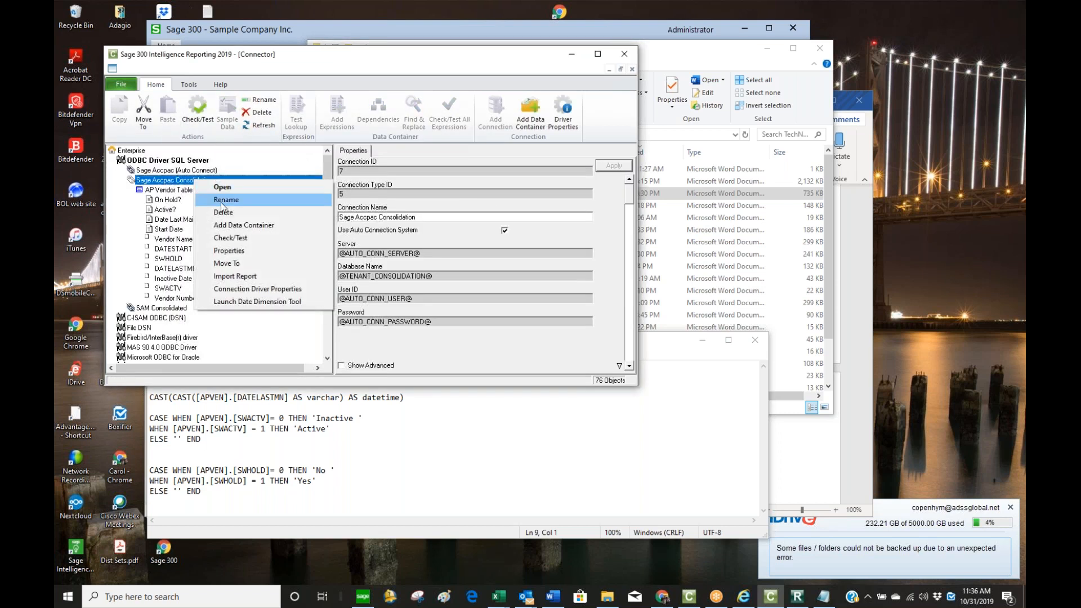
{"action": "left_click", "coordinate": [243, 226]}
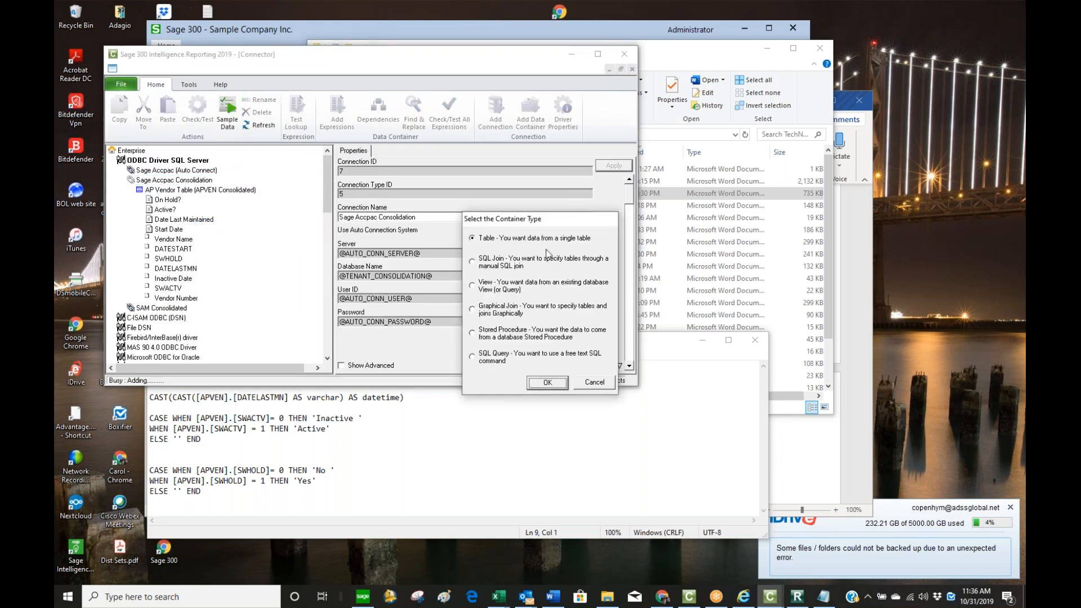
{"action": "left_click", "coordinate": [595, 383]}
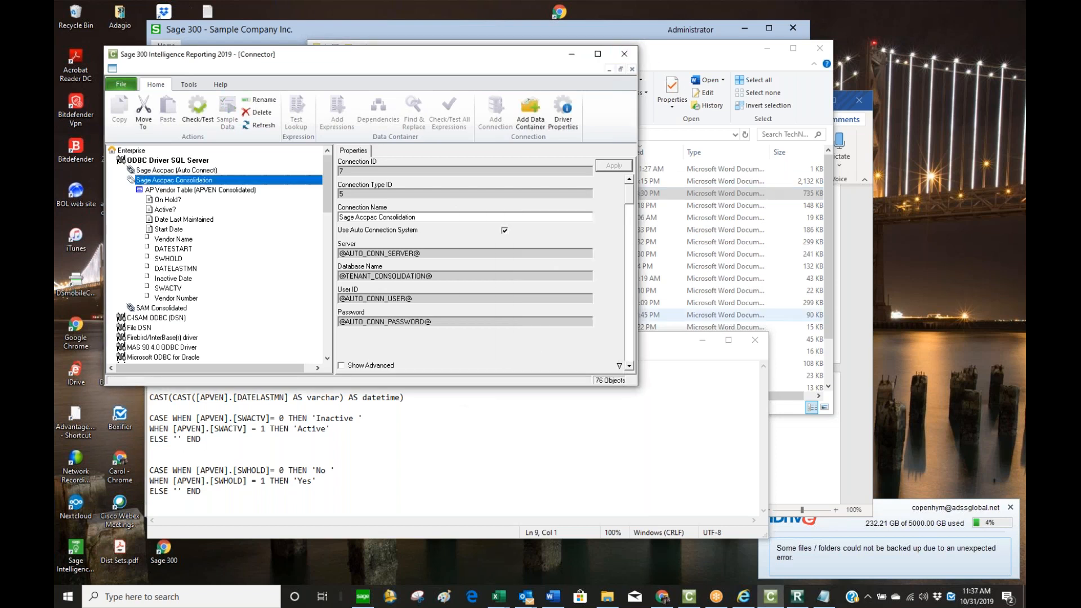
- Close the duplicate Connector window, keeping the one with the expanded AP Vendor table open
{"action": "left_click", "coordinate": [798, 597]}
{"action": "left_click", "coordinate": [799, 597]}
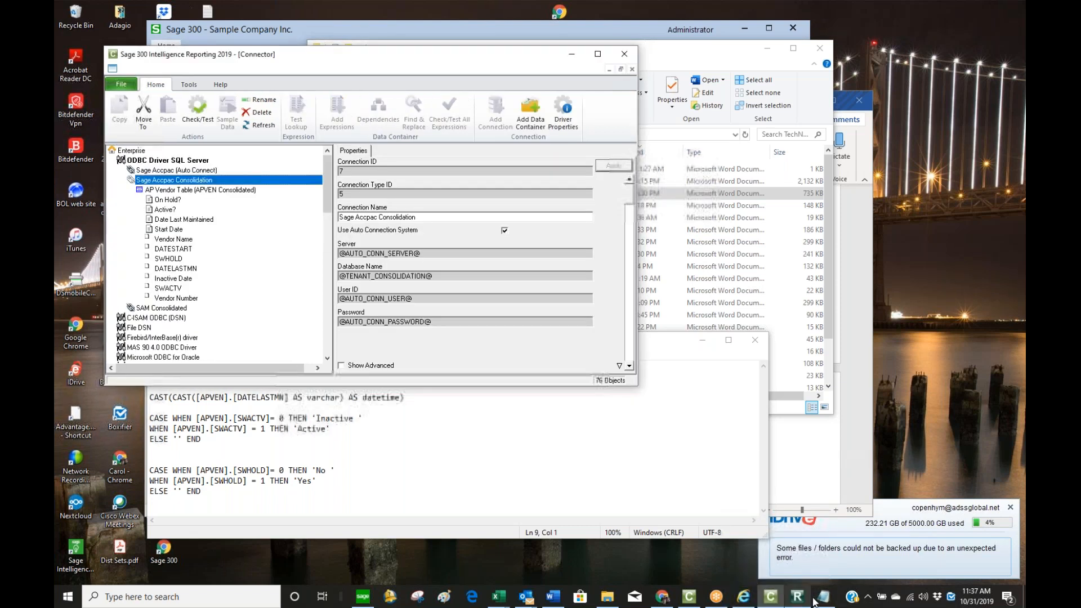
{"action": "mouse_move", "coordinate": [691, 596]}
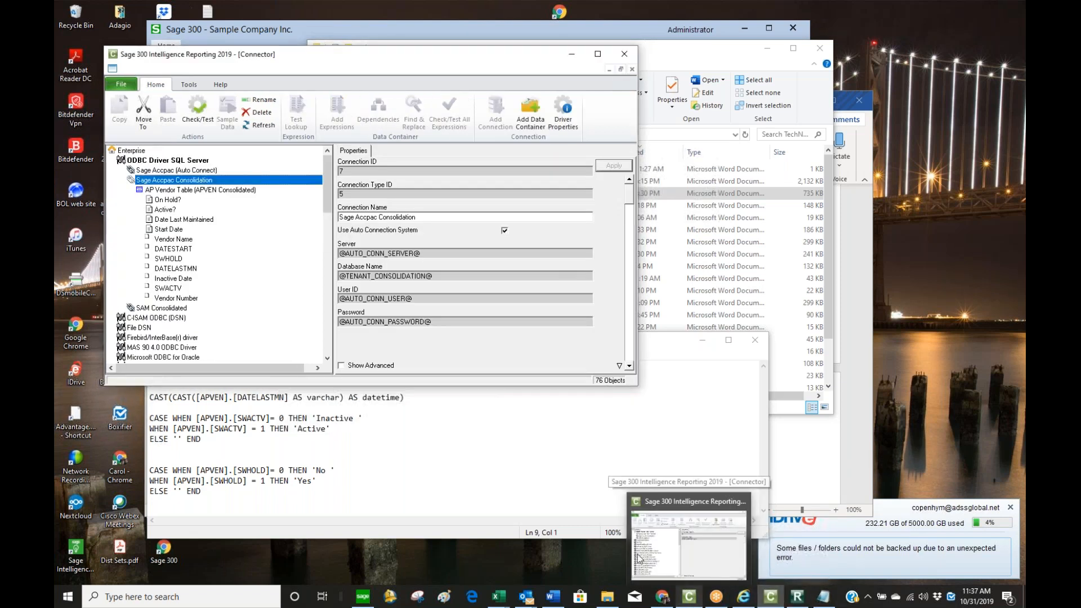
{"action": "left_click", "coordinate": [191, 191]}
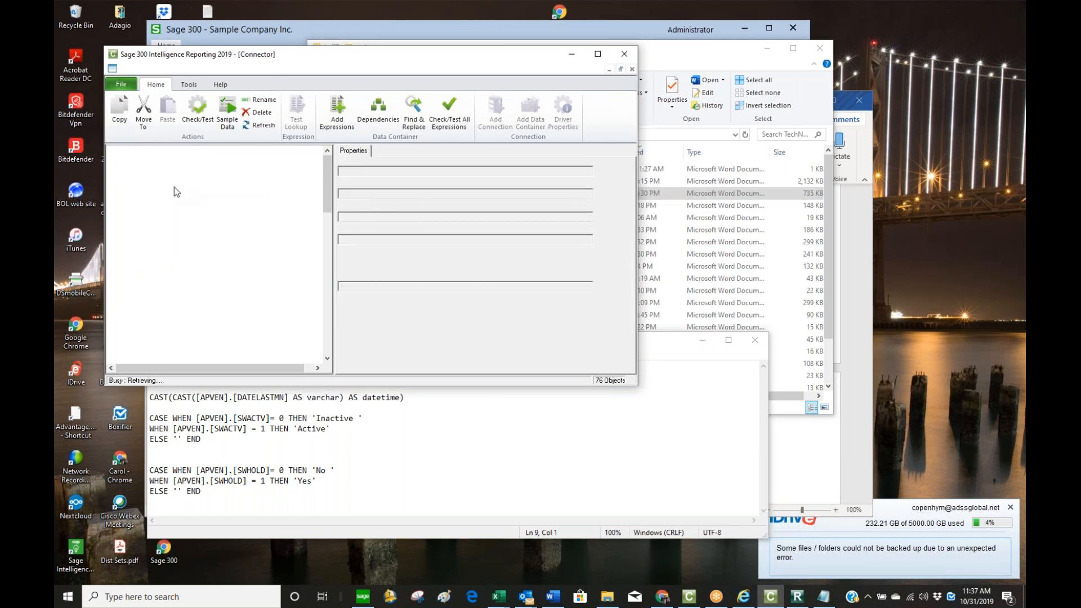
{"action": "right_click", "coordinate": [174, 189]}
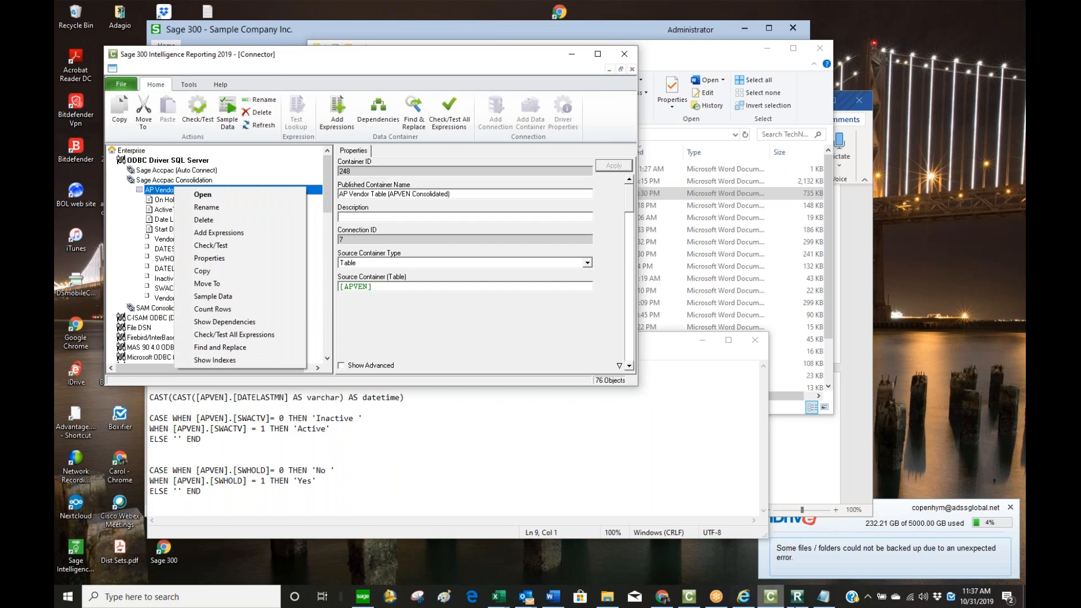
{"action": "left_click", "coordinate": [691, 599]}
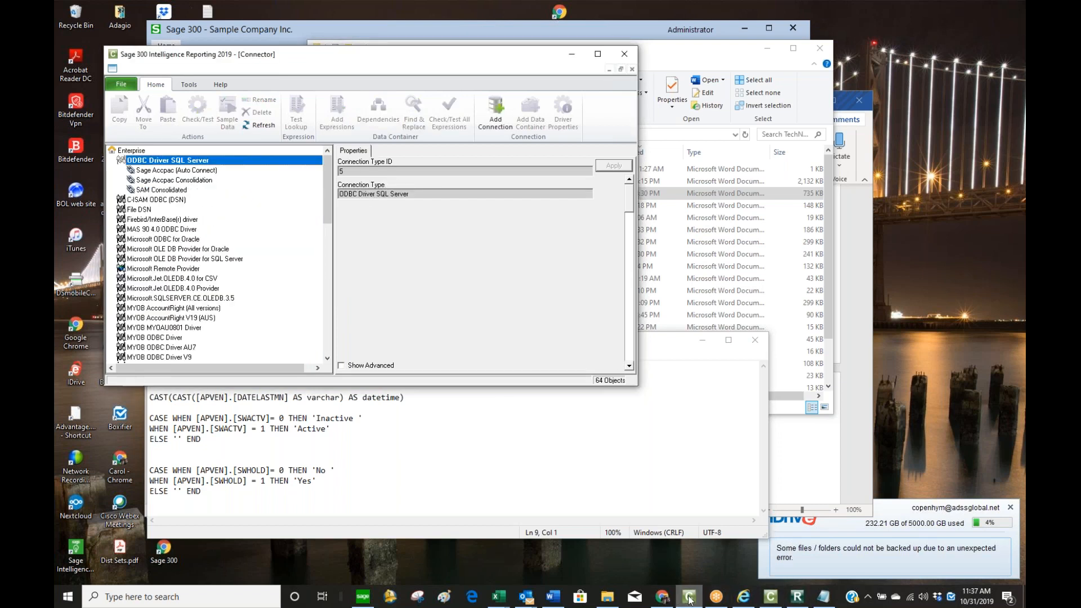
{"action": "left_click", "coordinate": [625, 57]}
- Add a Graphical Join data container named AP Vendors & Company ID (Consol) to the Sage Accpac Consolidation connection and show its properties
{"action": "left_click", "coordinate": [176, 180]}
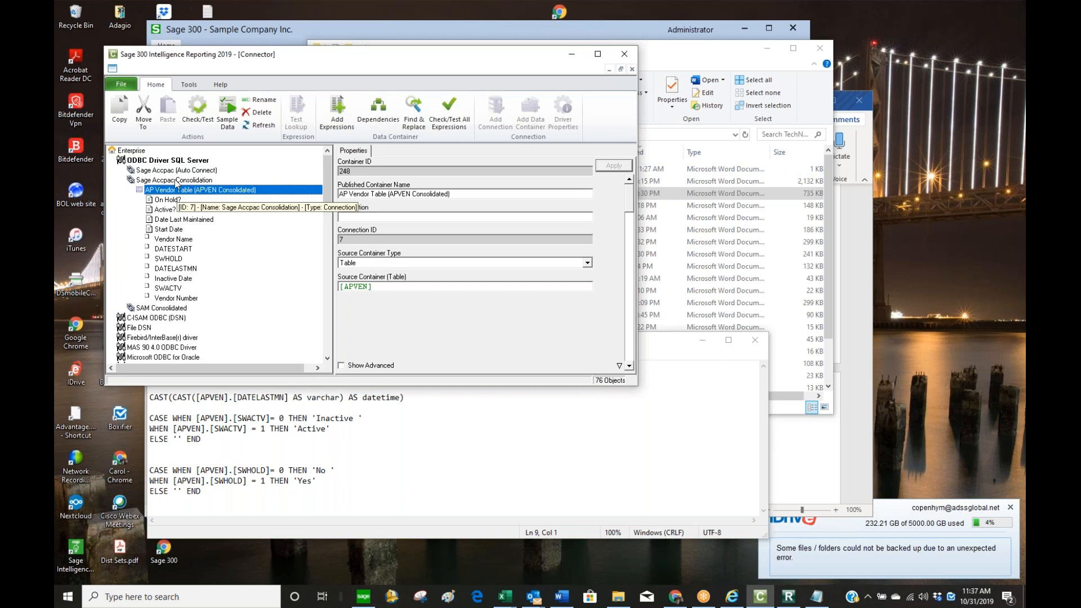
{"action": "right_click", "coordinate": [174, 179]}
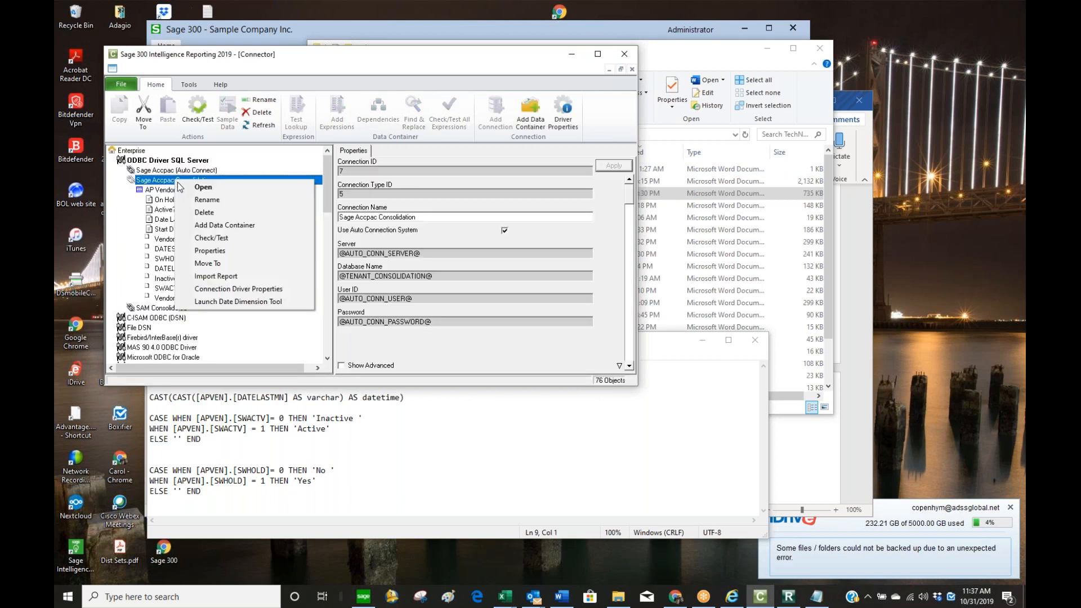
{"action": "left_click", "coordinate": [218, 224]}
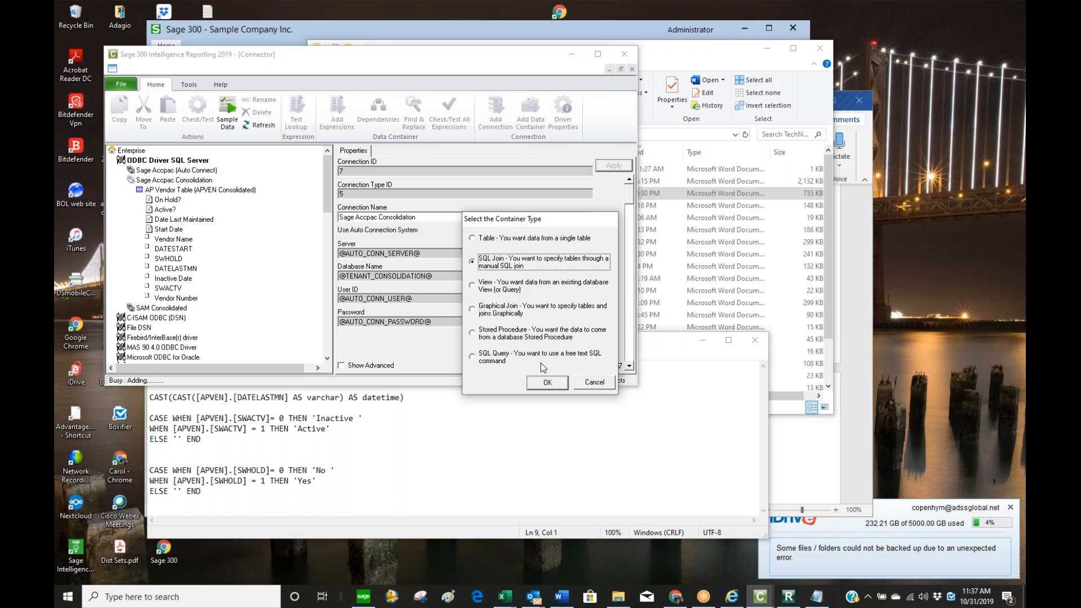
{"action": "left_click", "coordinate": [486, 309]}
{"action": "left_click", "coordinate": [547, 383]}
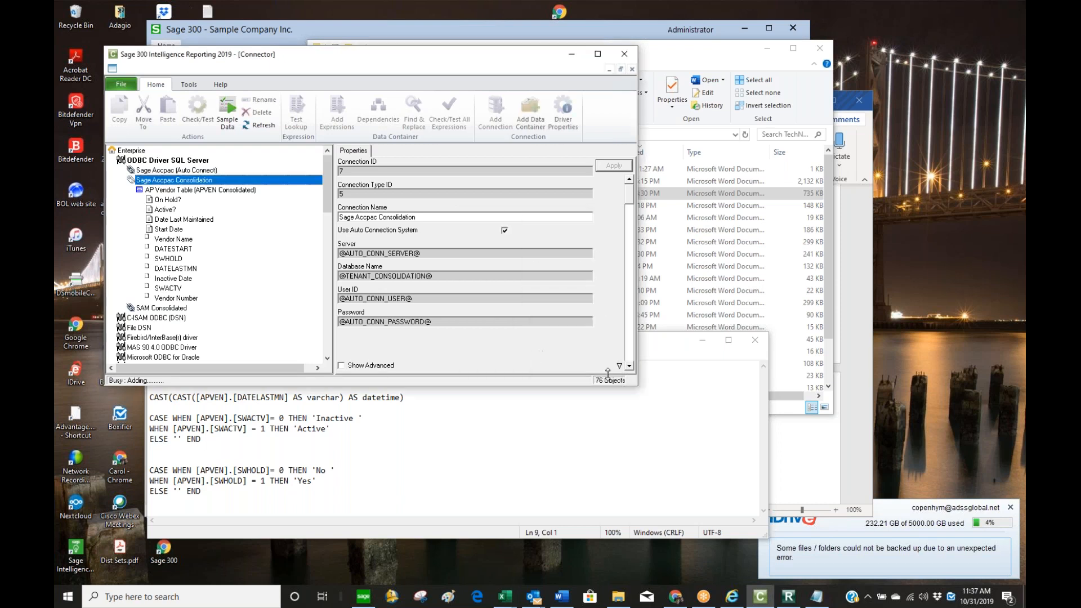
{"action": "type", "text": "AP Vendors & Com"}
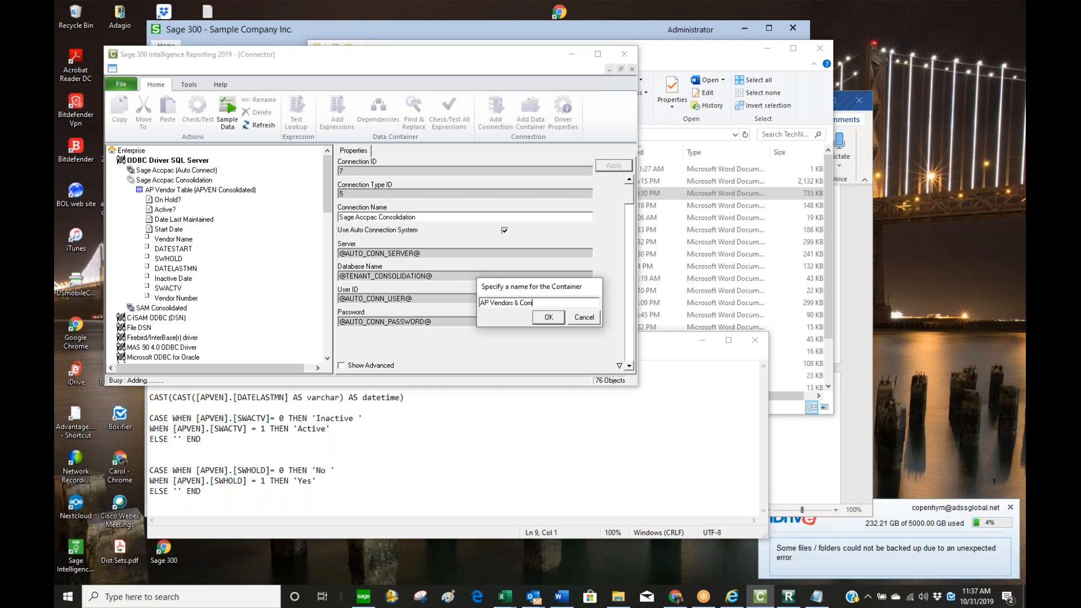
{"action": "type", "text": "pany ID (CO"}
{"action": "left_click", "coordinate": [554, 321]}
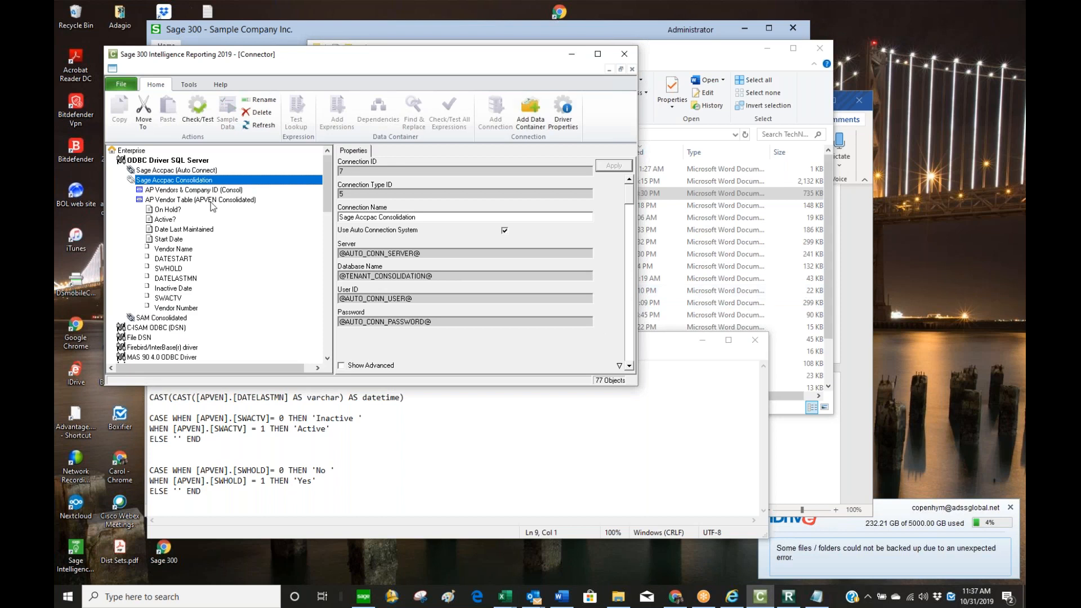
{"action": "left_click", "coordinate": [203, 194]}
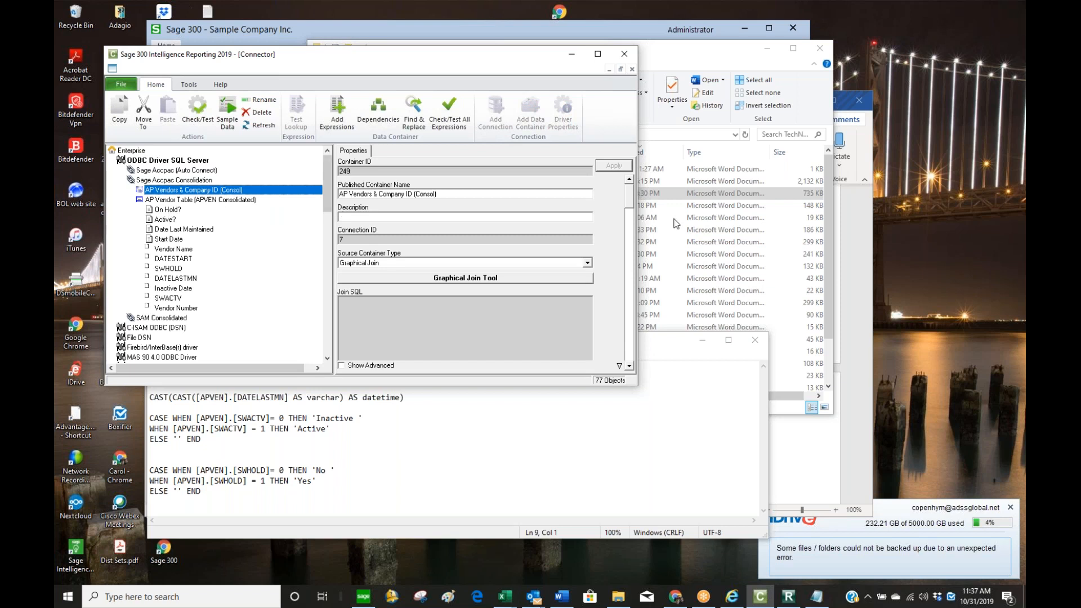
- Check the AUDTORG field in the Vendors data dictionary and add it to the AP Vendor Table (APVEN Consolidated) container
{"action": "left_click_drag", "start_coordinate": [1025, 87], "coordinate": [369, 3]}
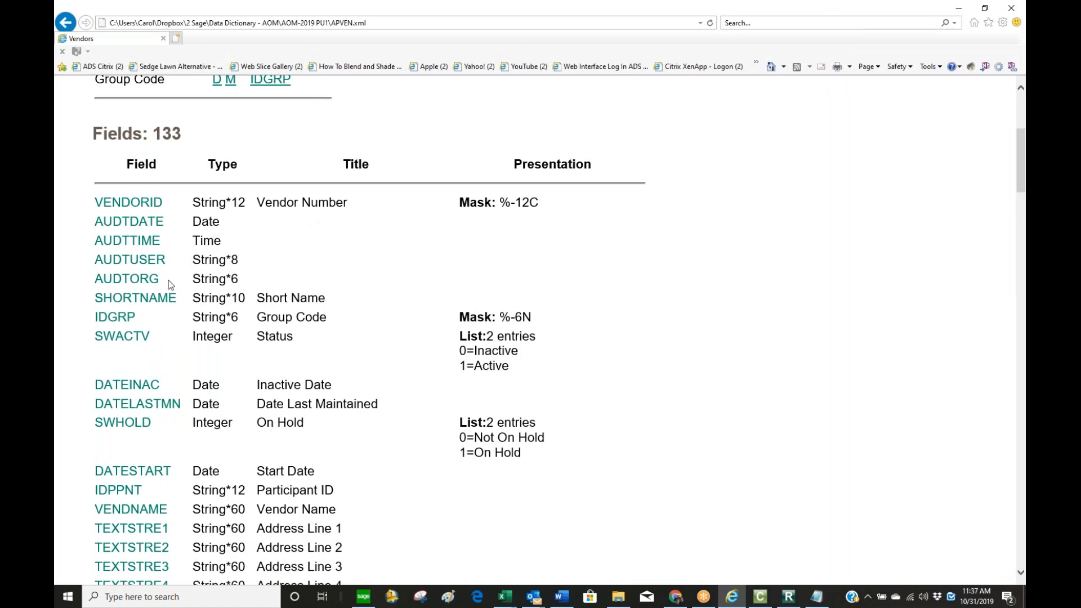
{"action": "left_click", "coordinate": [958, 9]}
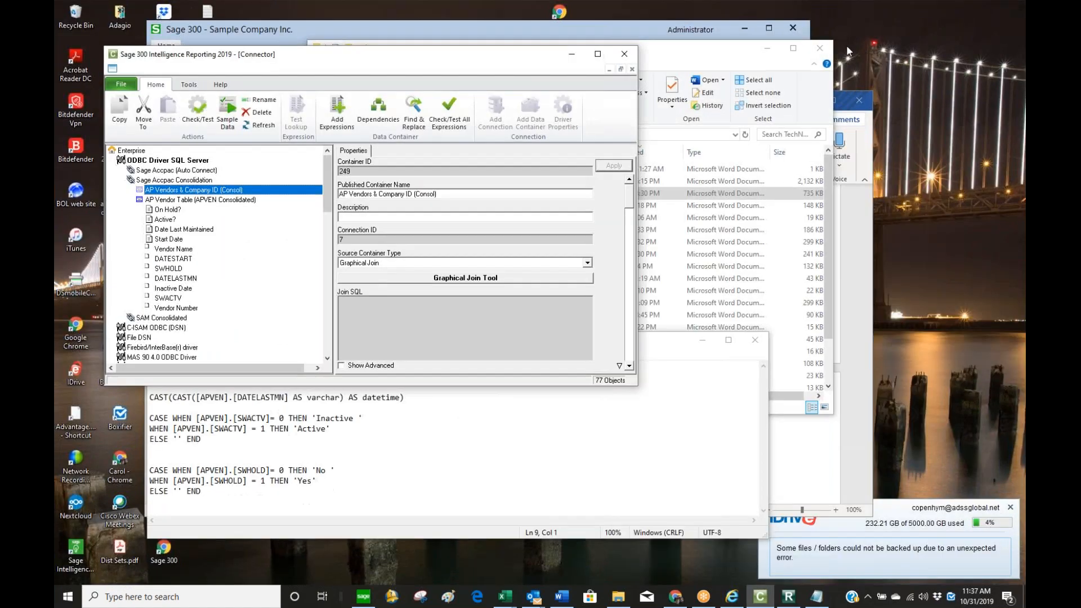
{"action": "left_click", "coordinate": [174, 199]}
{"action": "right_click", "coordinate": [175, 200]}
{"action": "left_click", "coordinate": [201, 246]}
{"action": "left_click", "coordinate": [543, 361]}
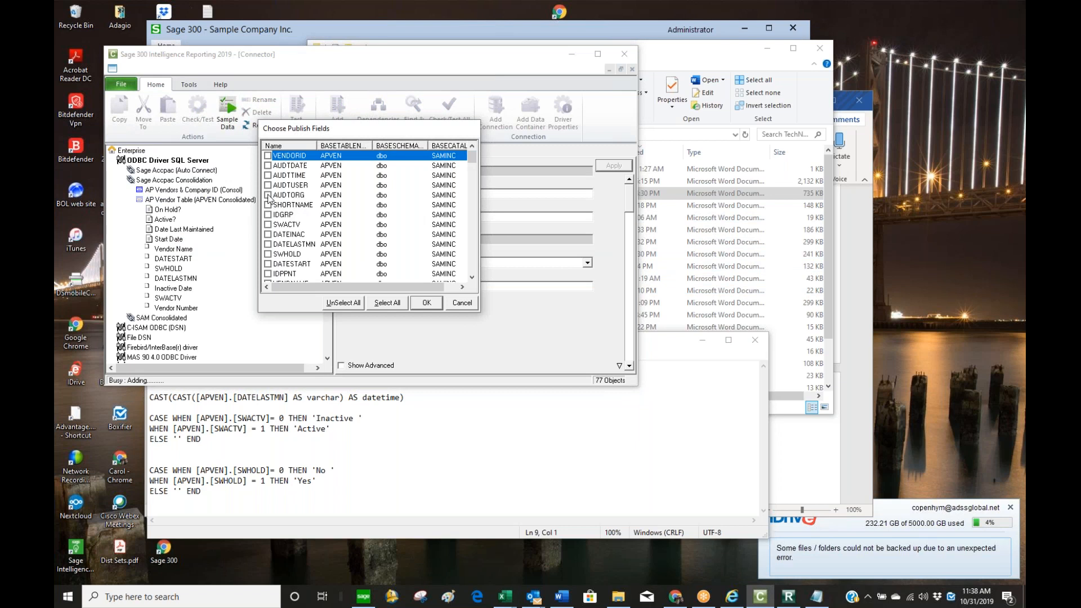
{"action": "left_click", "coordinate": [433, 302]}
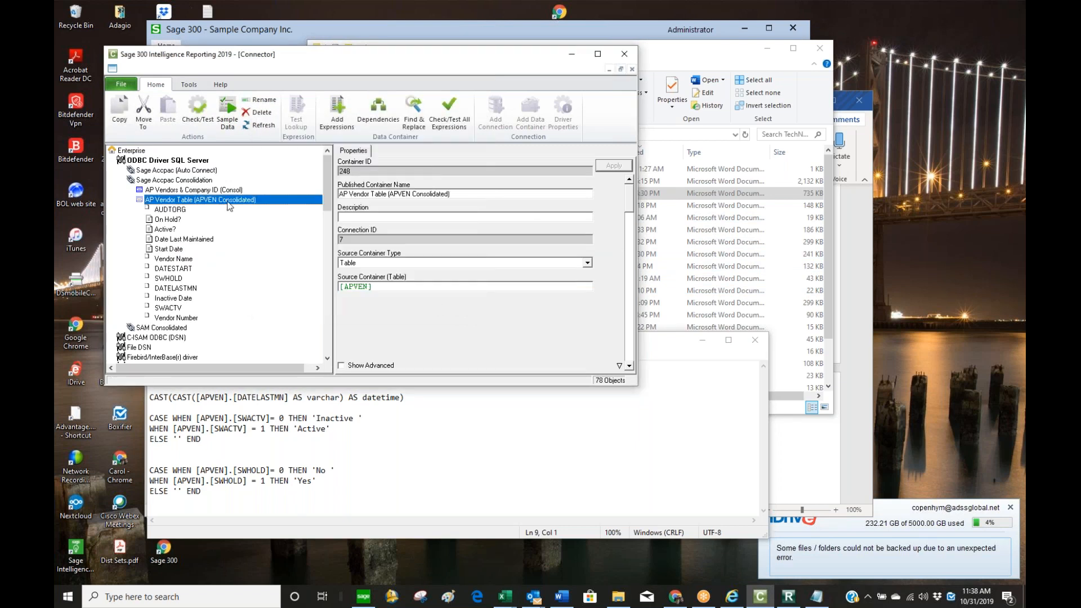
- Preview the sample data of the AUDTORG field and rename the expression Company ID
{"action": "right_click", "coordinate": [175, 208]}
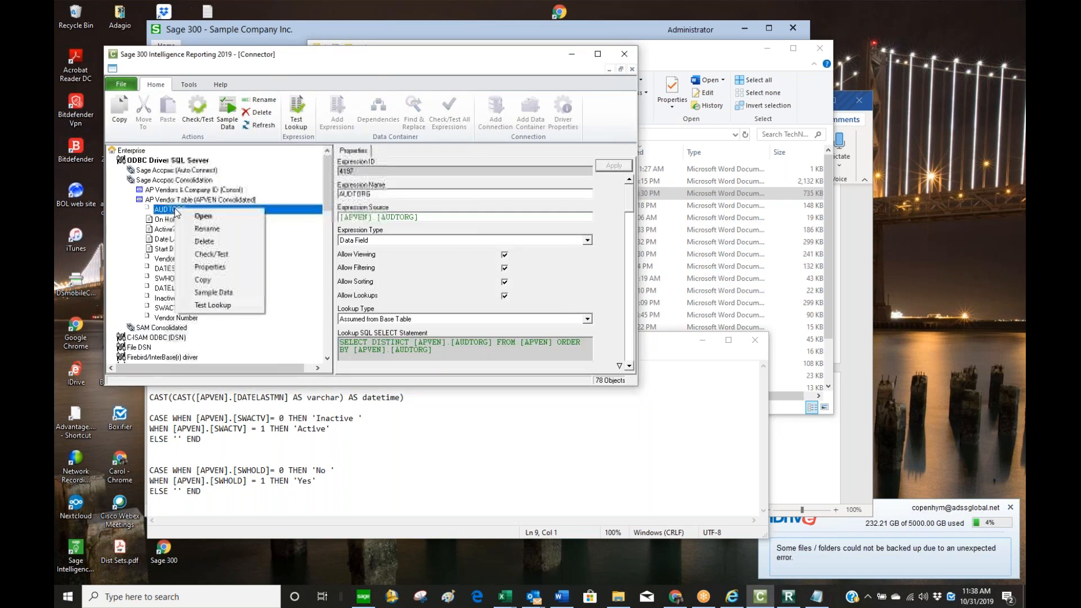
{"action": "left_click", "coordinate": [214, 293]}
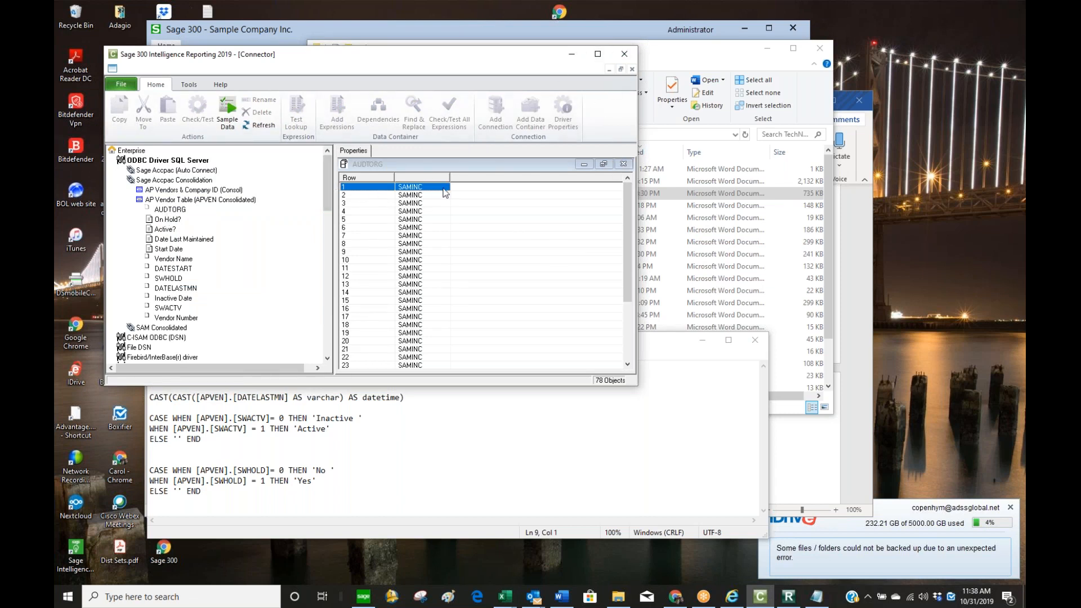
{"action": "left_click", "coordinate": [177, 210]}
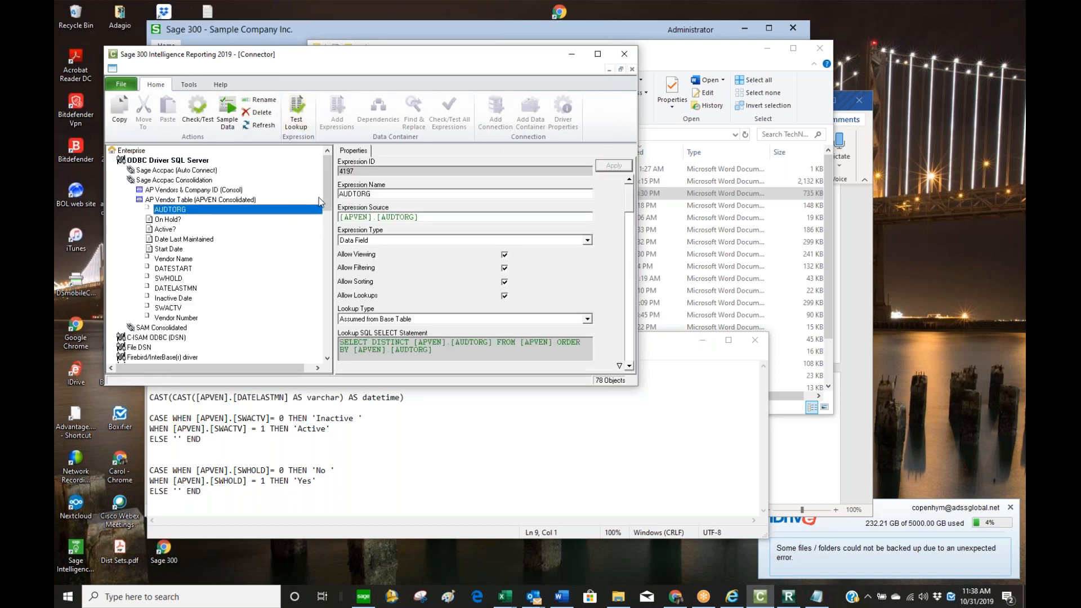
{"action": "left_click", "coordinate": [399, 192]}
{"action": "type", "text": "Company ID"}
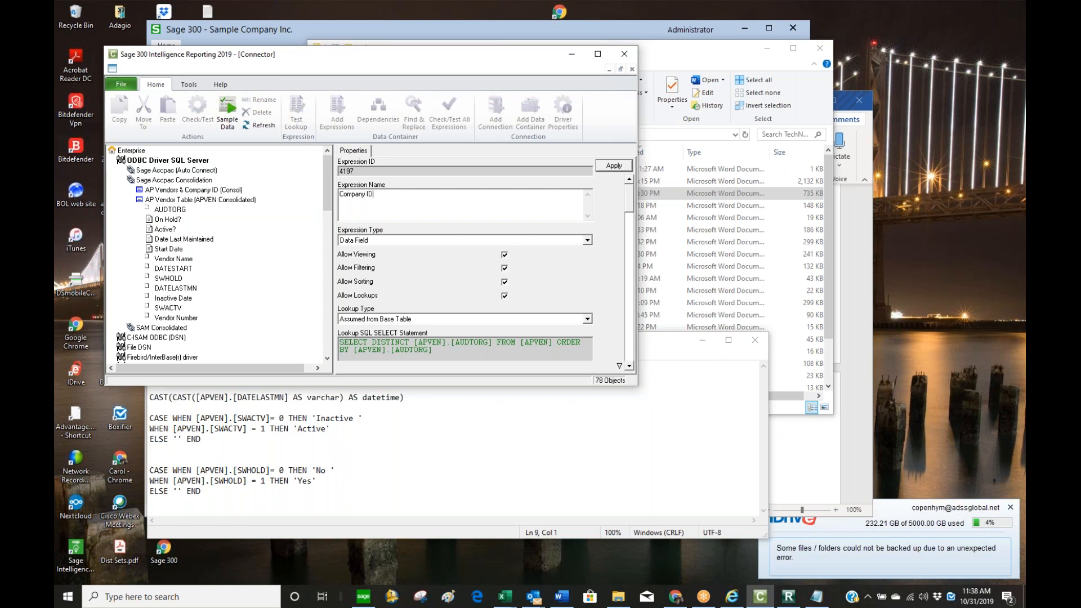
{"action": "left_click", "coordinate": [613, 165]}
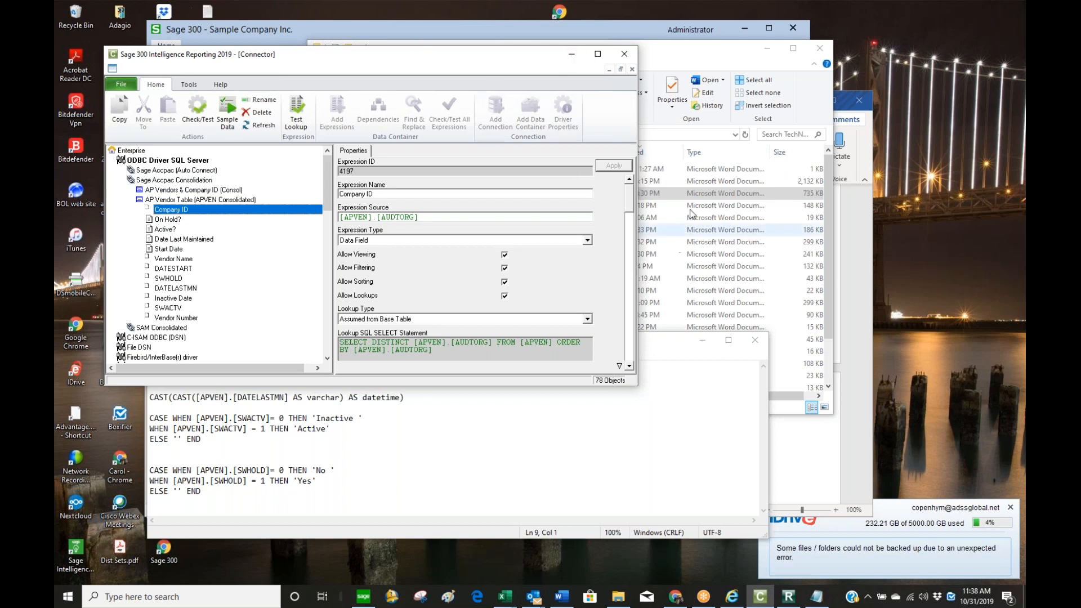
- Switch to the Report Manager and add the Company ID column to the Vendor List (Consol) report
{"action": "left_click", "coordinate": [788, 596]}
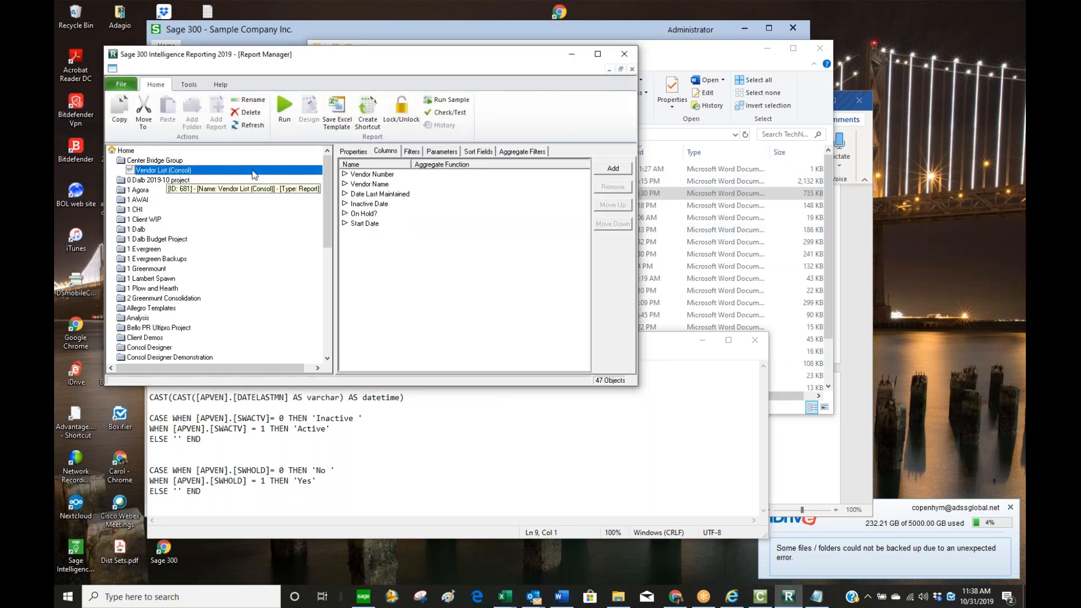
{"action": "left_click", "coordinate": [612, 169]}
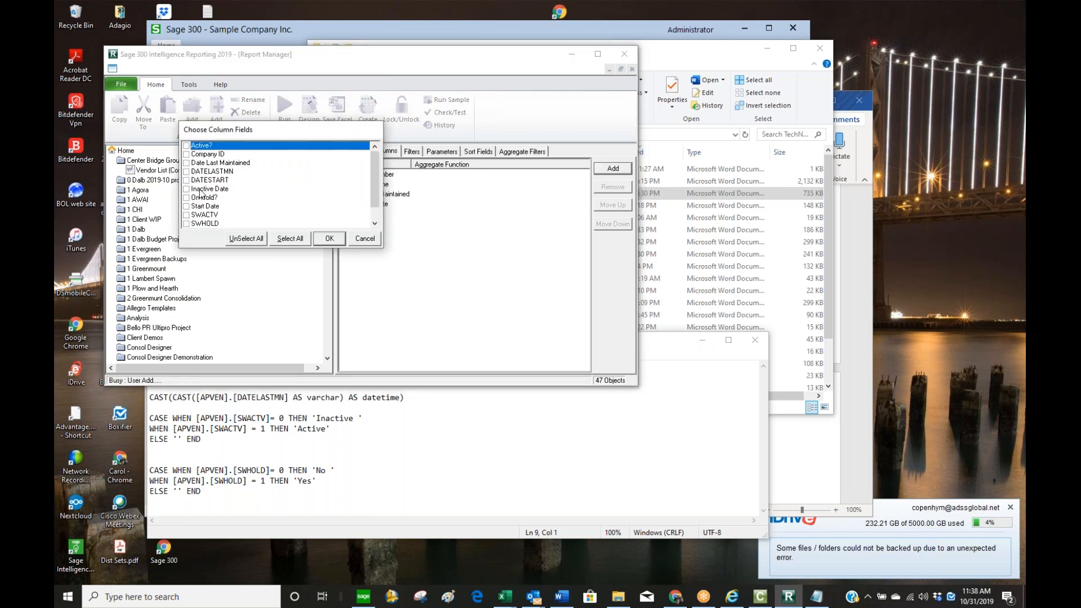
{"action": "scroll", "coordinate": [313, 181], "scroll_direction": "down", "scroll_amount": 1}
{"action": "scroll", "coordinate": [217, 182], "scroll_direction": "up", "scroll_amount": 2}
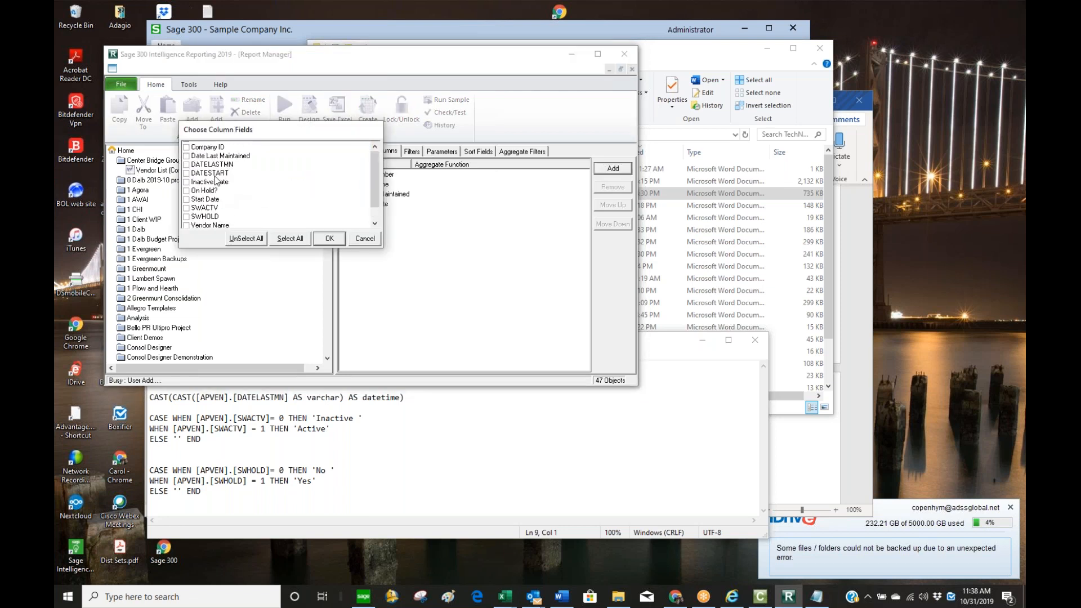
{"action": "left_click", "coordinate": [193, 157]}
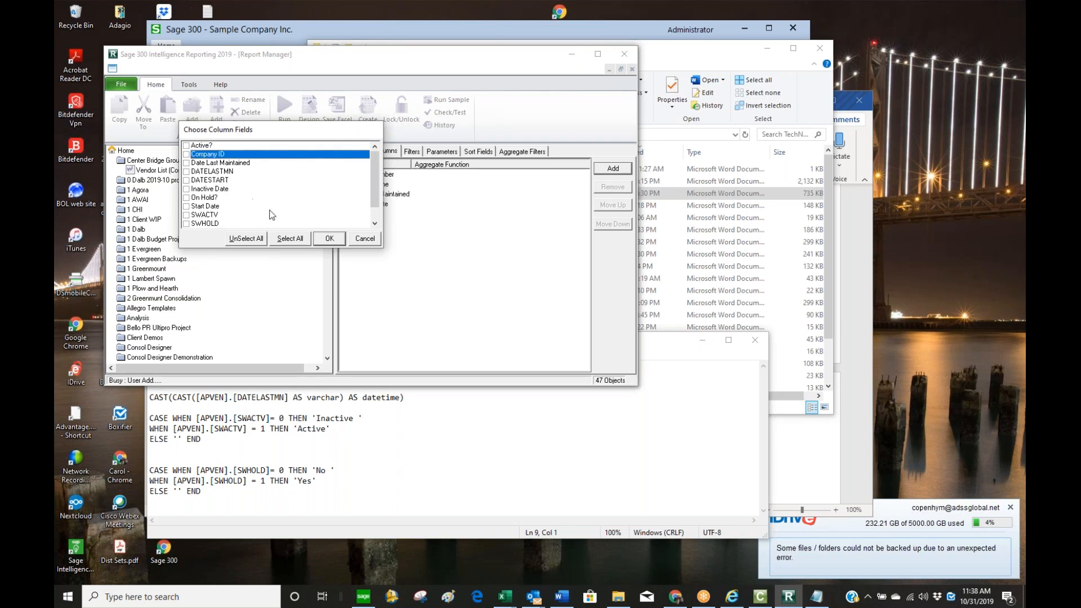
{"action": "left_click", "coordinate": [330, 238]}
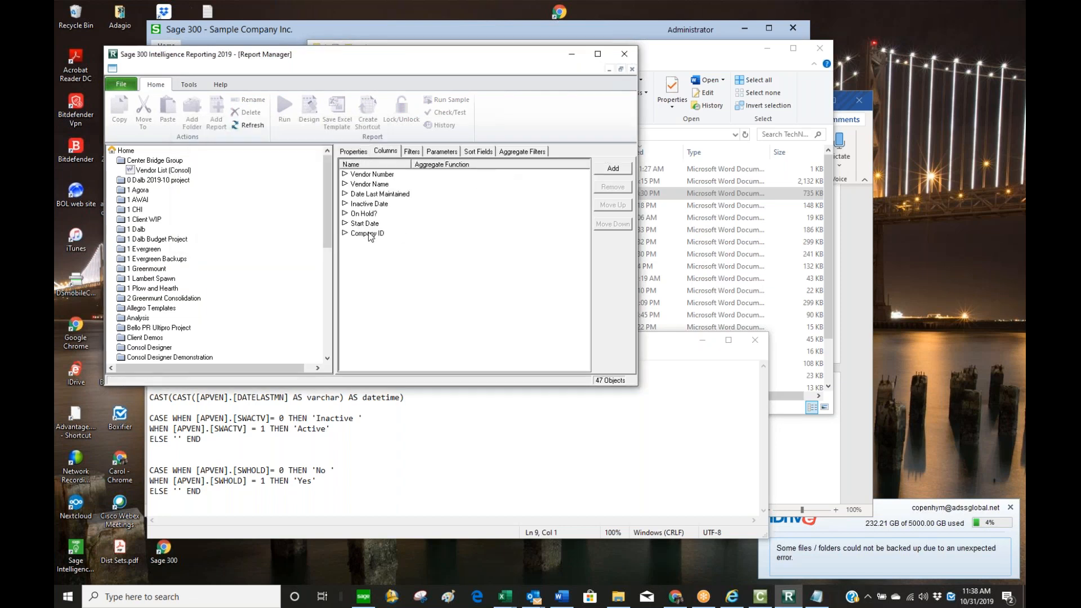
- Reorder the report columns so Company ID comes first, before Vendor Number
{"action": "left_click", "coordinate": [618, 205]}
{"action": "left_click", "coordinate": [618, 205]}
{"action": "left_click", "coordinate": [618, 205]}
{"action": "left_click", "coordinate": [618, 205]}
{"action": "left_click", "coordinate": [618, 205]}
{"action": "left_click", "coordinate": [617, 205]}
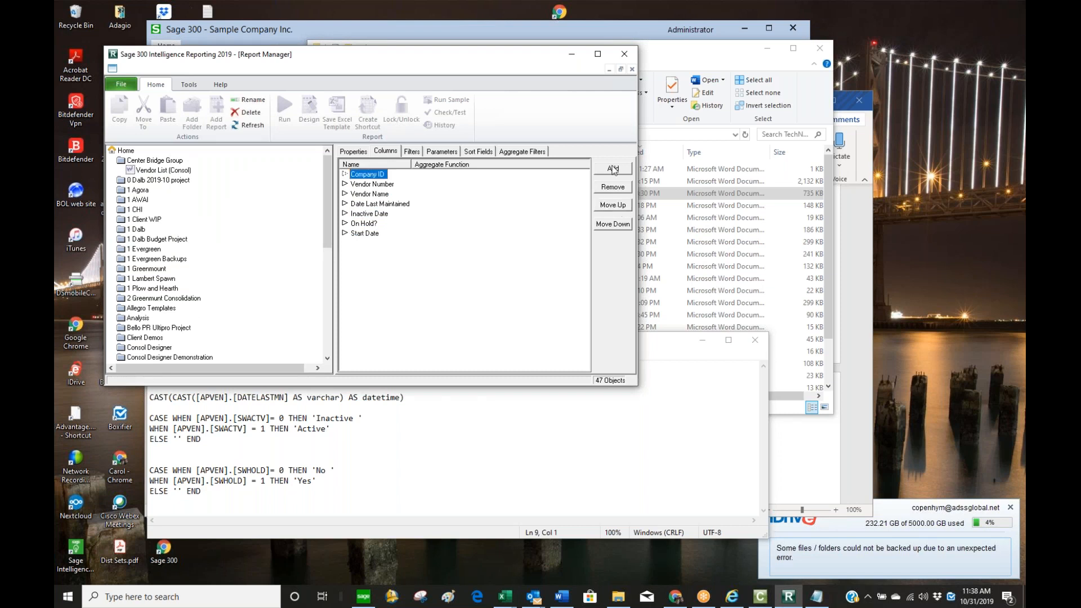
- Run the Vendor List (Consol) report and maximize its Excel output
{"action": "left_click", "coordinate": [145, 170]}
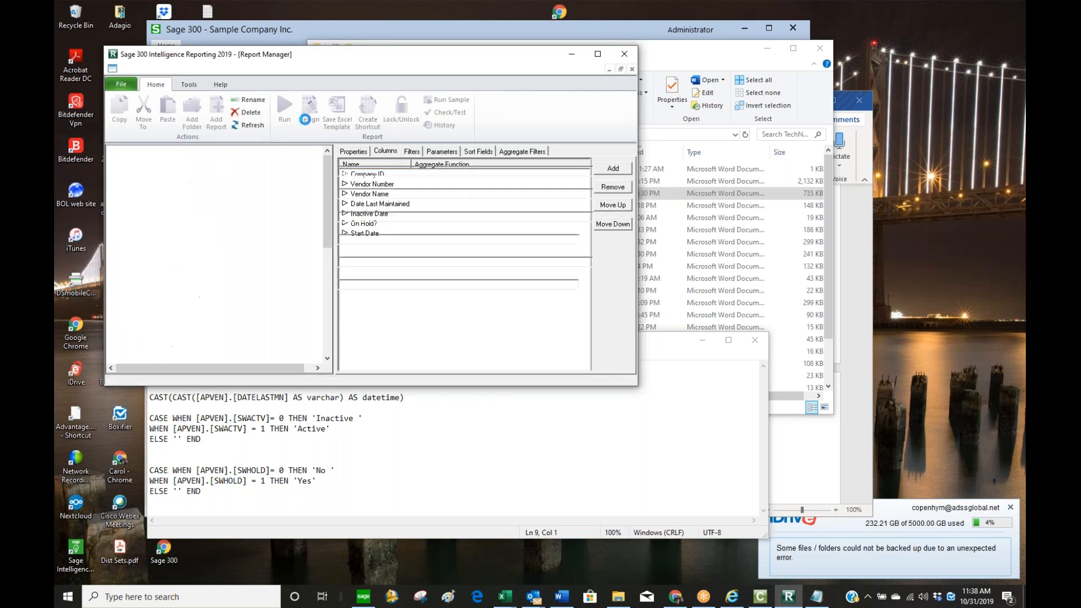
{"action": "left_click", "coordinate": [283, 114]}
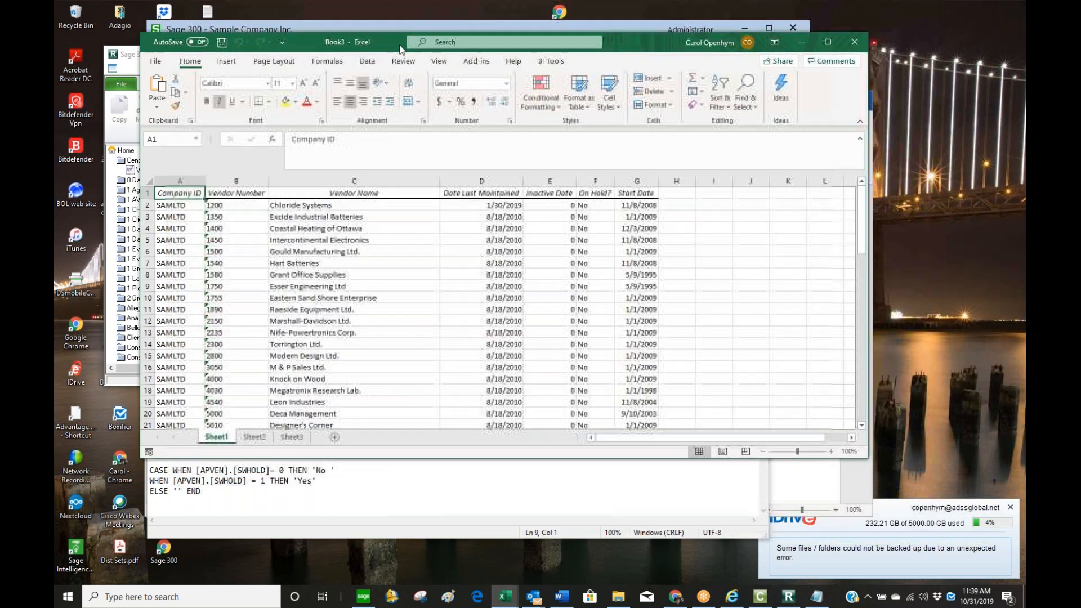
{"action": "left_click", "coordinate": [830, 41]}
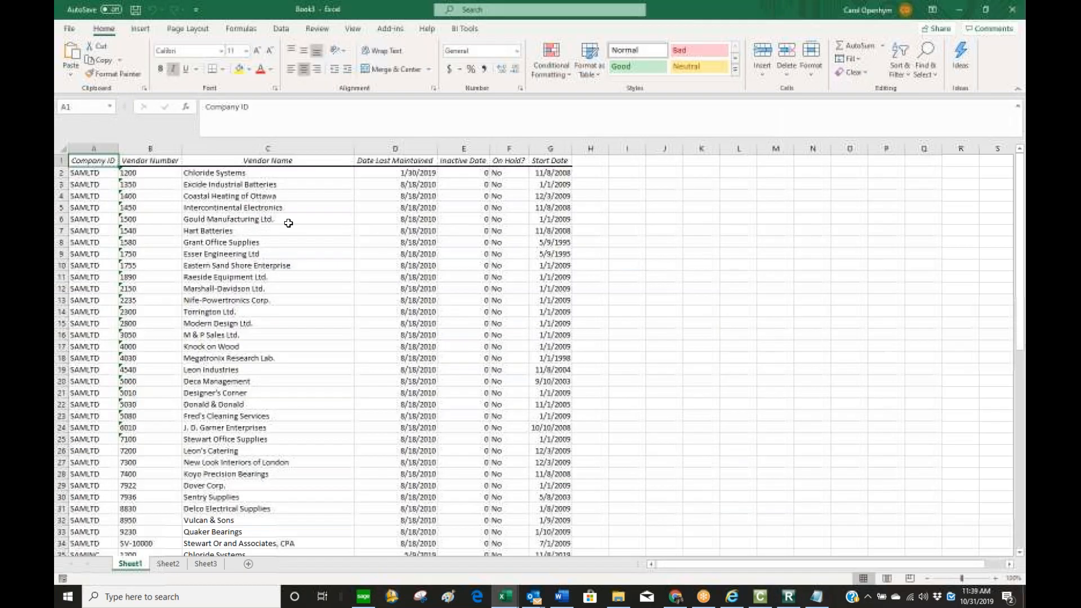
- Examine the Company ID column of the Excel output from the first to the last vendor row
{"action": "left_click", "coordinate": [105, 323]}
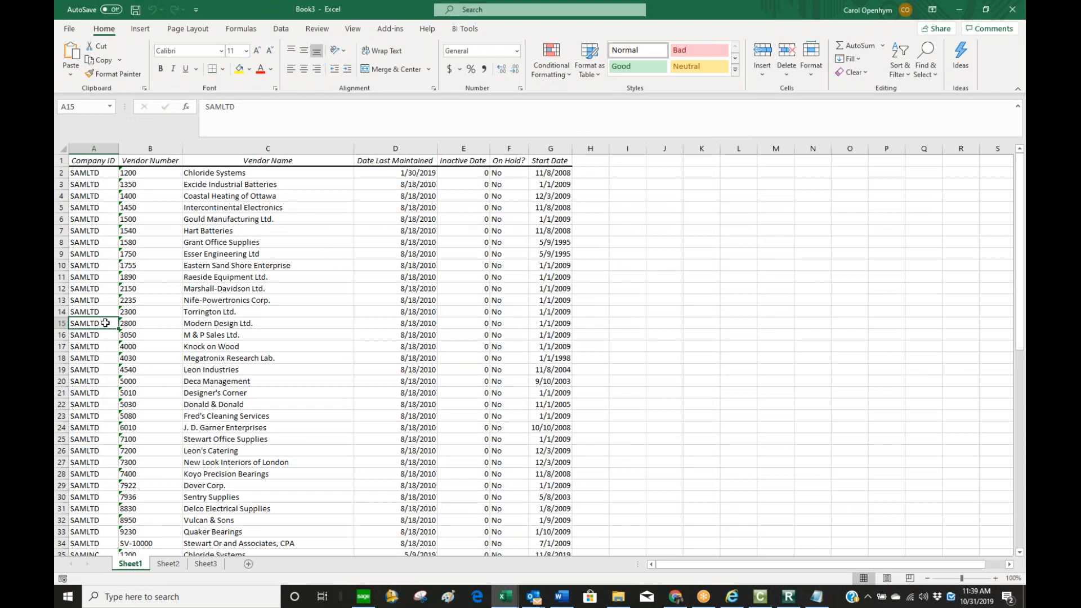
{"action": "key", "text": "Page_Down"}
{"action": "key", "text": "Down"}
{"action": "key", "text": "Down"}
{"action": "key", "text": "Down"}
{"action": "key", "text": "ctrl+Down"}
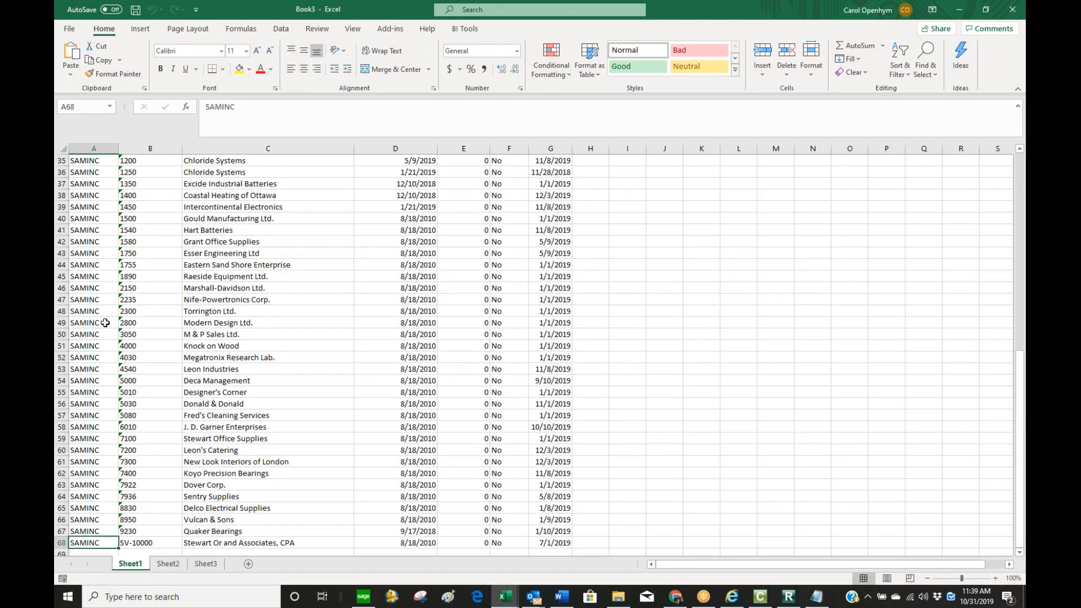
{"action": "key", "text": "Up"}
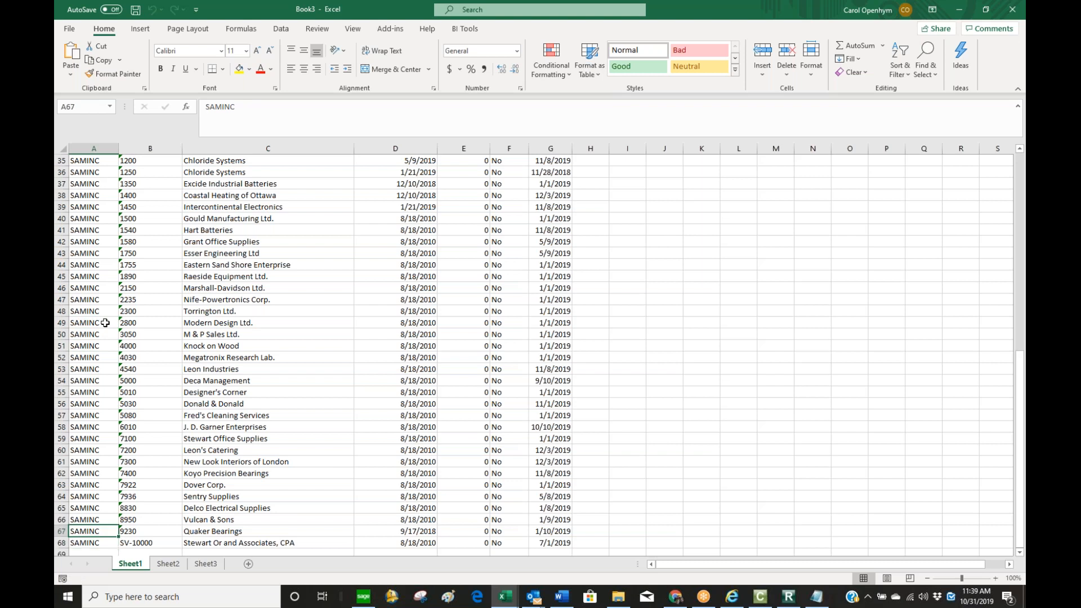
{"action": "key", "text": "ctrl+Home"}
{"action": "key", "text": "Down"}
{"action": "key", "text": "Down"}
{"action": "key", "text": "Down"}
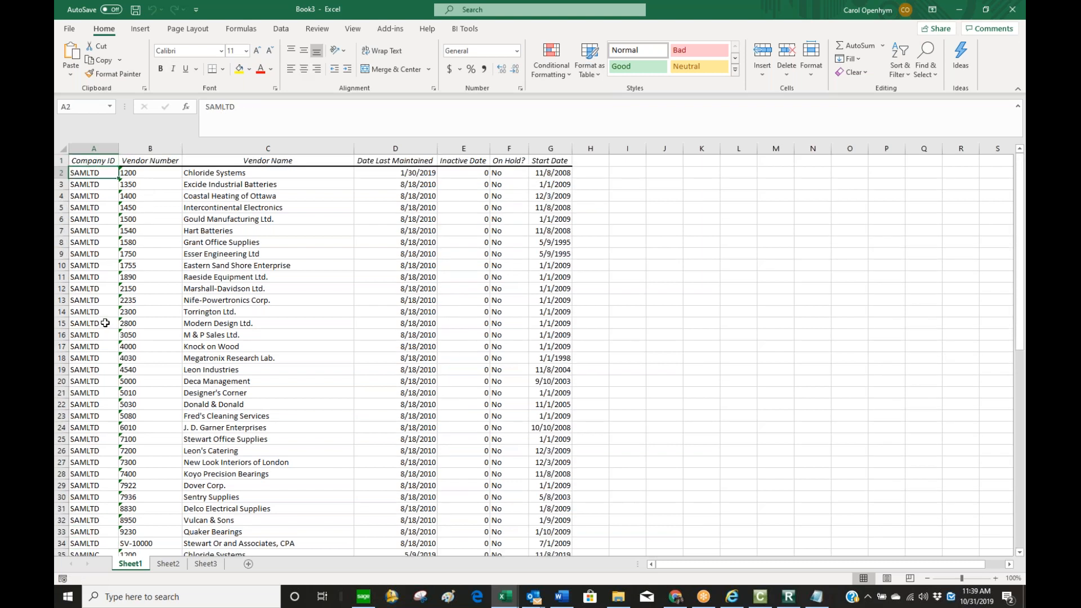
{"action": "key", "text": "Down"}
{"action": "key", "text": "Down"}
{"action": "key", "text": "Down"}
{"action": "key", "text": "Down"}
{"action": "key", "text": "Down"}
{"action": "key", "text": "Down"}
{"action": "key", "text": "Down"}
{"action": "key", "text": "Down"}
{"action": "key", "text": "Down"}
{"action": "key", "text": "Down"}
{"action": "key", "text": "Down"}
{"action": "key", "text": "Down"}
{"action": "key", "text": "Down"}
{"action": "key", "text": "Down"}
{"action": "key", "text": "Down"}
{"action": "key", "text": "Down"}
{"action": "key", "text": "Down"}
{"action": "key", "text": "Down"}
{"action": "key", "text": "Down"}
{"action": "key", "text": "Down"}
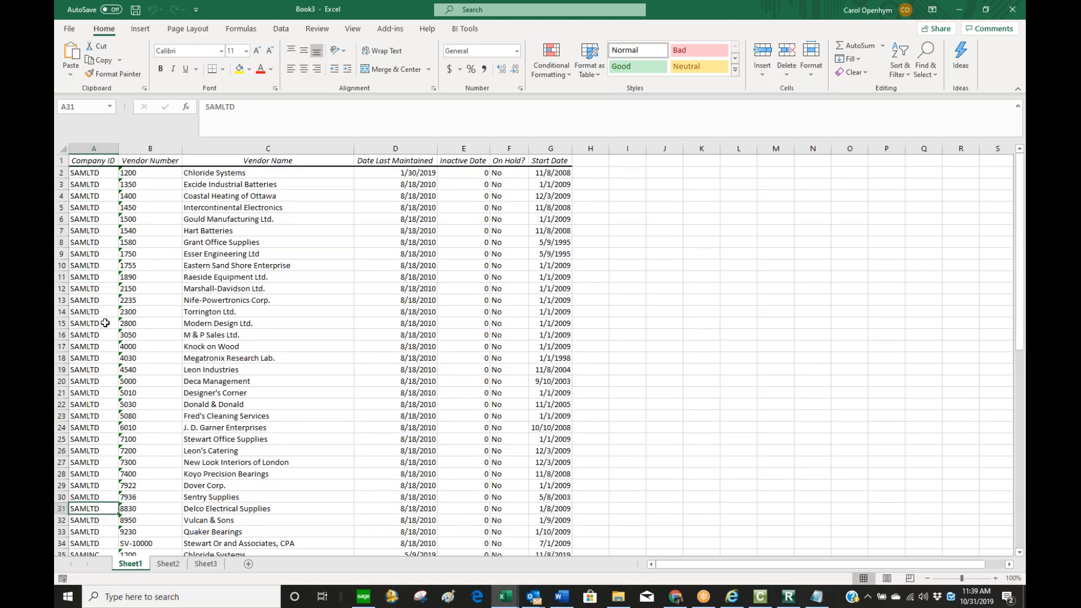
{"action": "key", "text": "Down"}
{"action": "key", "text": "Down"}
{"action": "key", "text": "Down"}
{"action": "key", "text": "Down"}
{"action": "key", "text": "Down"}
{"action": "key", "text": "Down"}
{"action": "key", "text": "Down"}
{"action": "key", "text": "Down"}
{"action": "key", "text": "Down"}
{"action": "key", "text": "Down"}
{"action": "key", "text": "Down"}
{"action": "key", "text": "Down"}
{"action": "key", "text": "Down"}
{"action": "key", "text": "Down"}
{"action": "key", "text": "Down"}
{"action": "key", "text": "Down"}
{"action": "key", "text": "Down"}
{"action": "key", "text": "Down"}
{"action": "key", "text": "Down"}
{"action": "key", "text": "Down"}
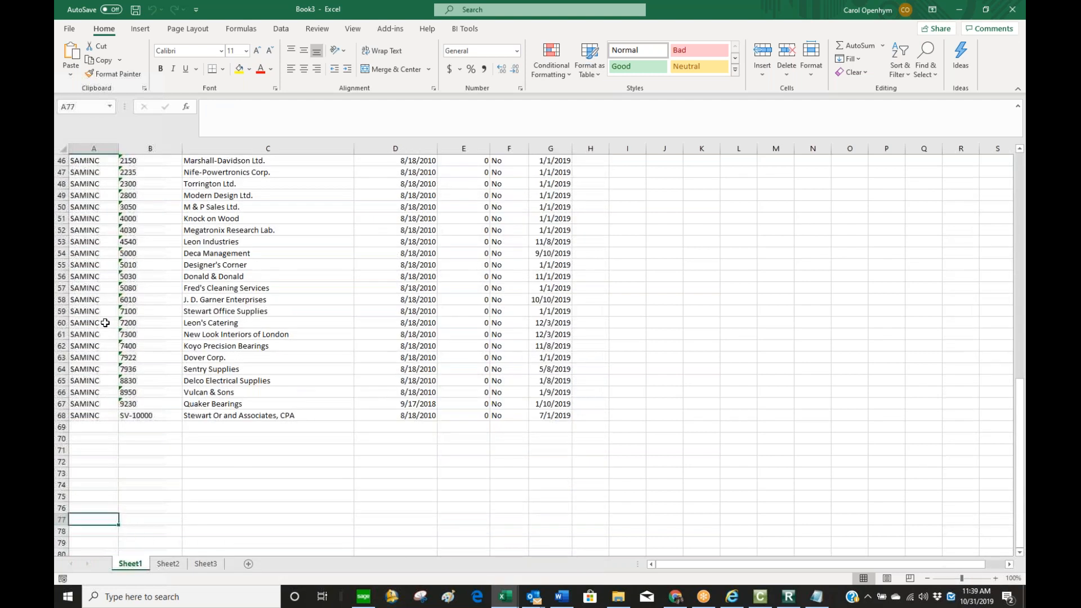
{"action": "key", "text": "Up"}
{"action": "key", "text": "Up"}
{"action": "key", "text": "Up"}
{"action": "key", "text": "Up"}
{"action": "key", "text": "Up"}
{"action": "key", "text": "Up"}
{"action": "key", "text": "Up"}
{"action": "key", "text": "End"}
{"action": "key", "text": "Up"}
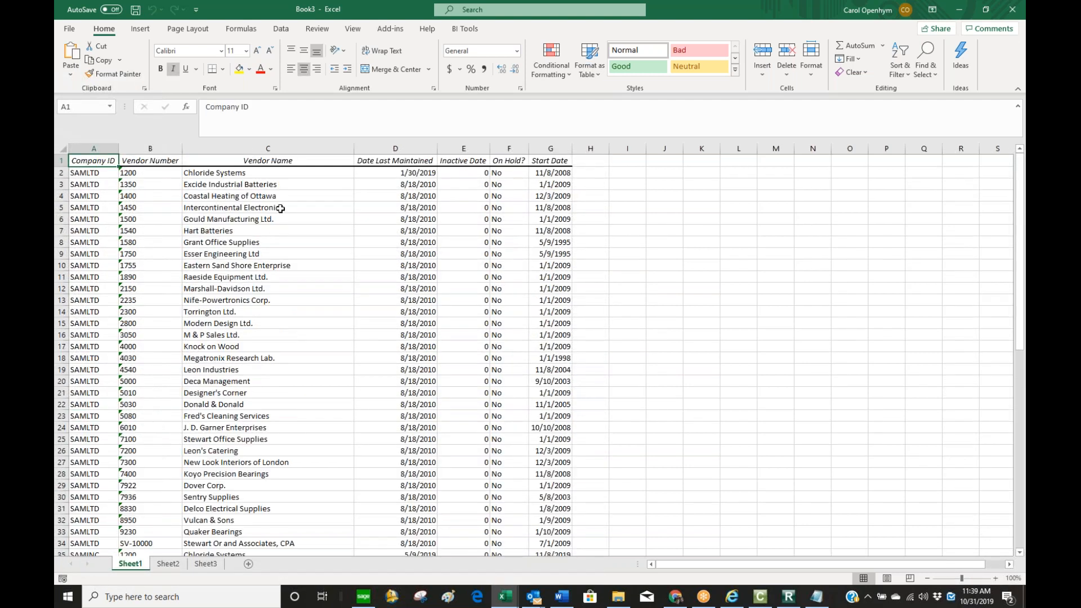
{"action": "left_click", "coordinate": [100, 176]}
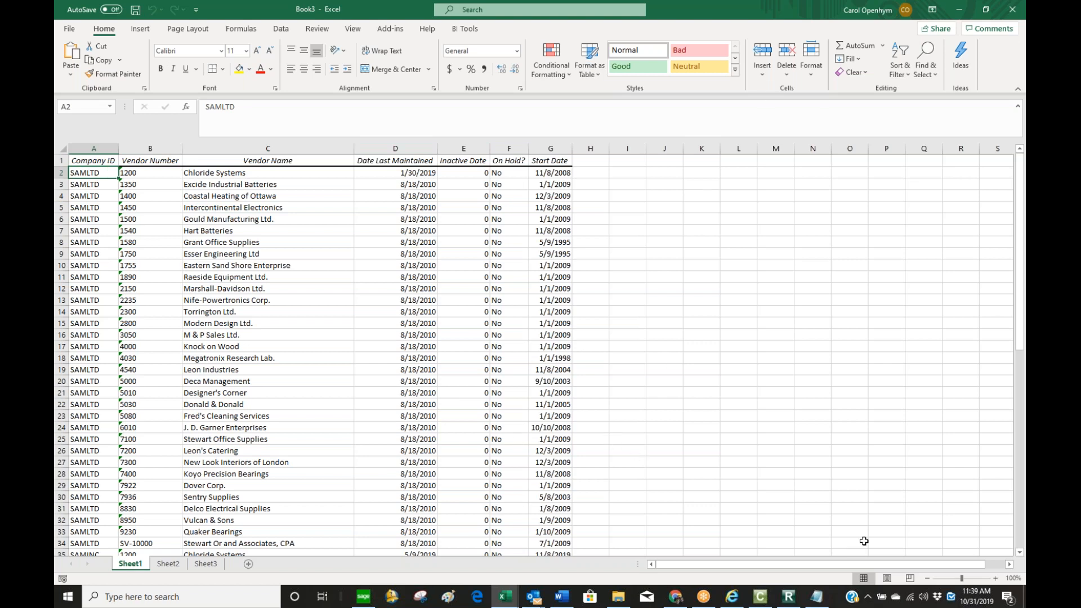
- Return to the Report Manager and review the report's Database Consolidation List and its columns
{"action": "left_click", "coordinate": [788, 601]}
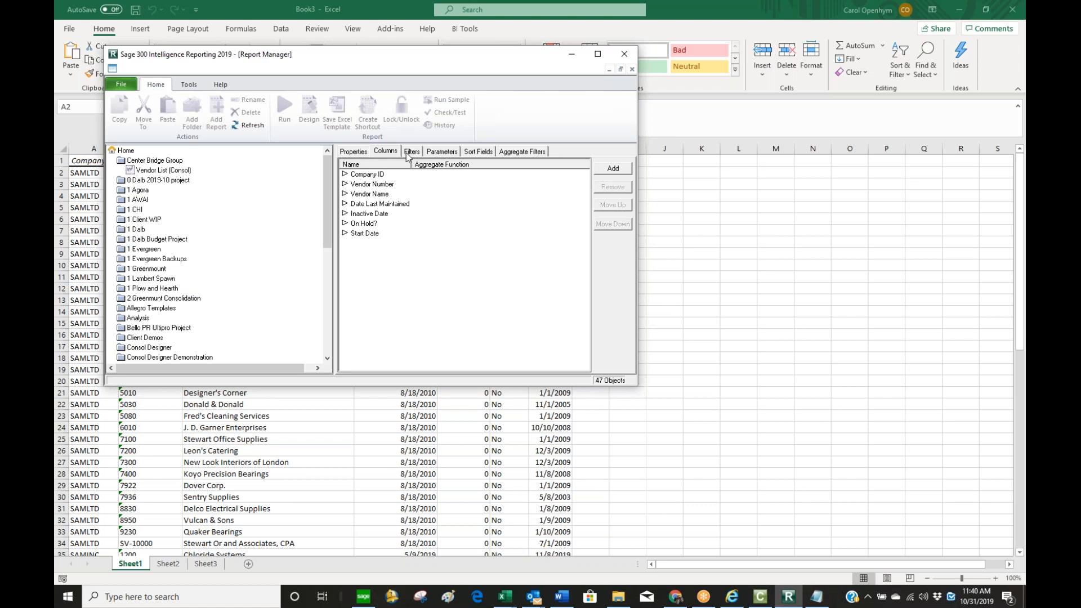
{"action": "left_click", "coordinate": [361, 151]}
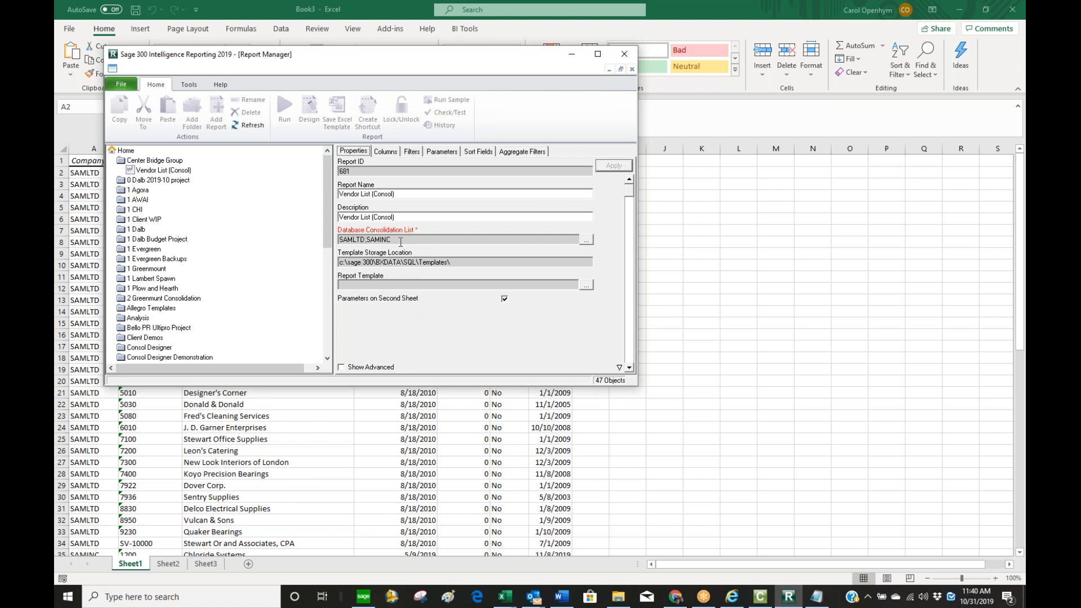
{"action": "left_click", "coordinate": [387, 159]}
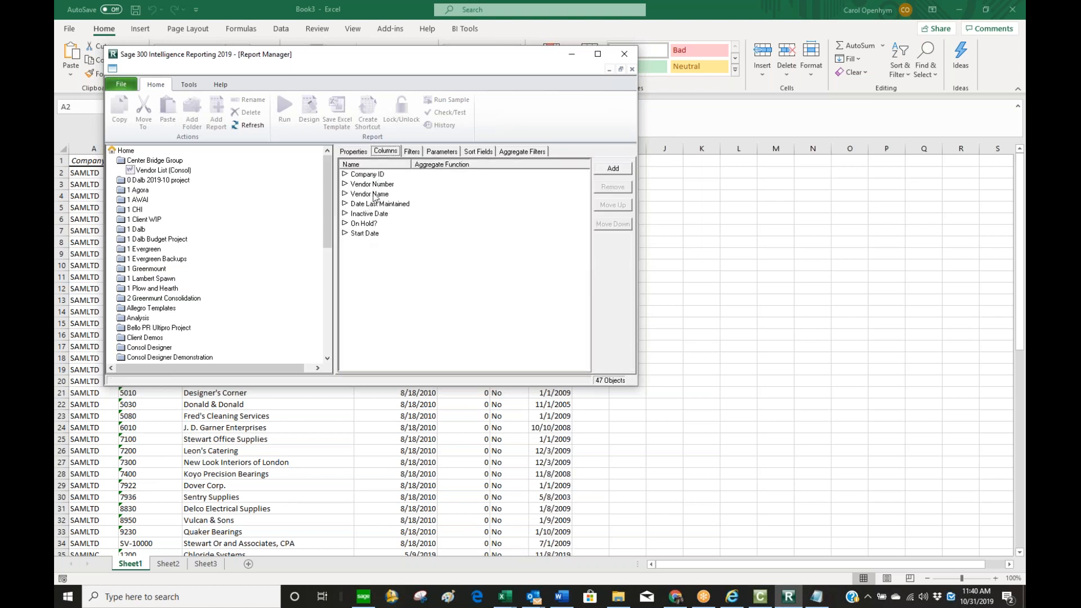
- Start a report filter on the On Hold? field with the Equal To comparison method
{"action": "left_click", "coordinate": [411, 153]}
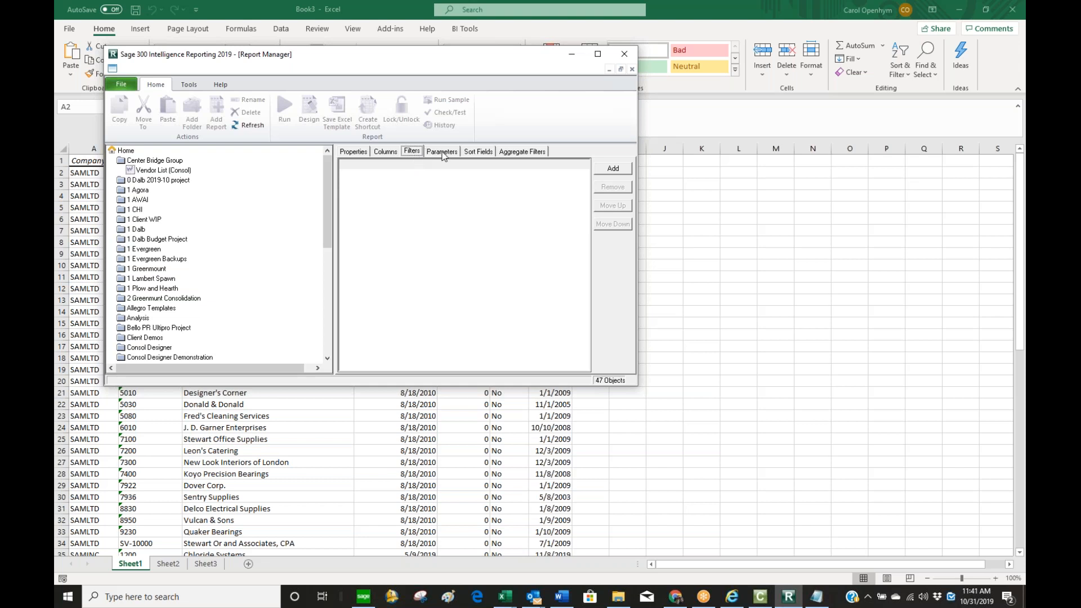
{"action": "left_click", "coordinate": [627, 170]}
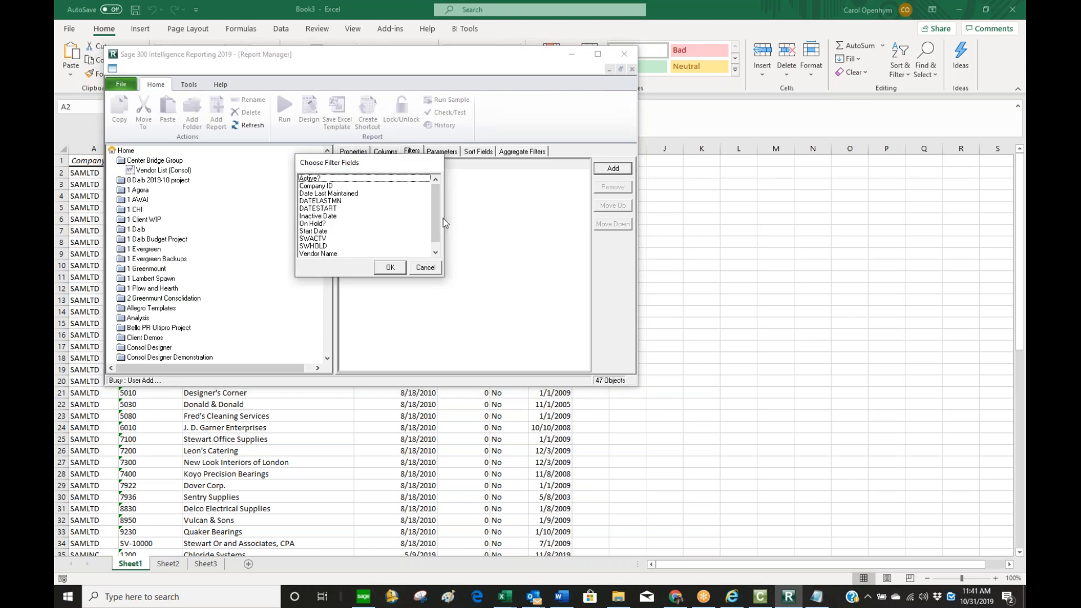
{"action": "left_click", "coordinate": [318, 217]}
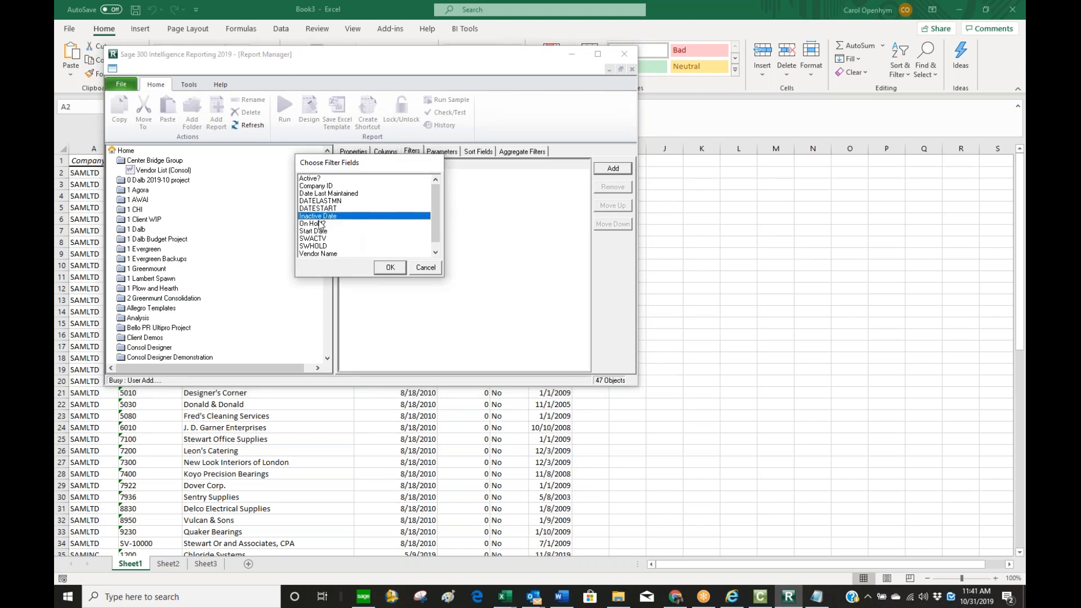
{"action": "left_click", "coordinate": [319, 223]}
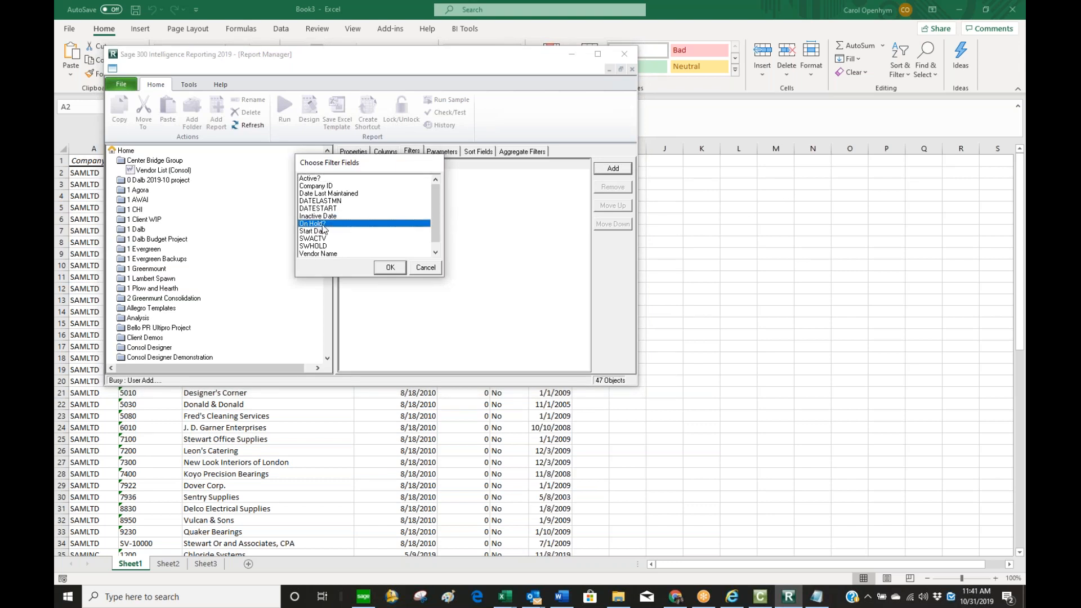
{"action": "left_click", "coordinate": [388, 267]}
{"action": "left_click", "coordinate": [350, 180]}
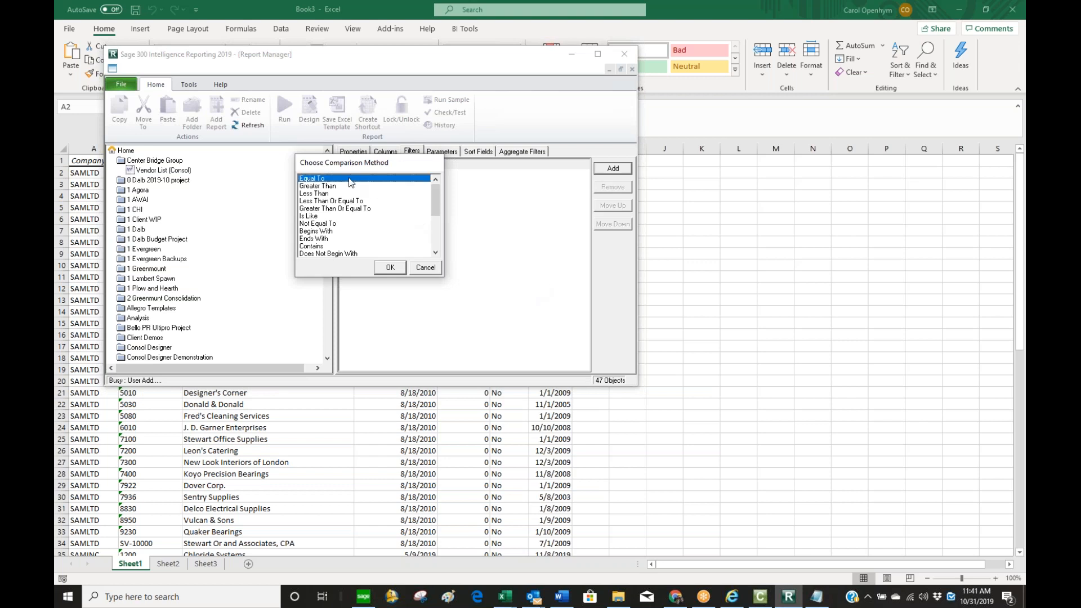
{"action": "left_click", "coordinate": [390, 268]}
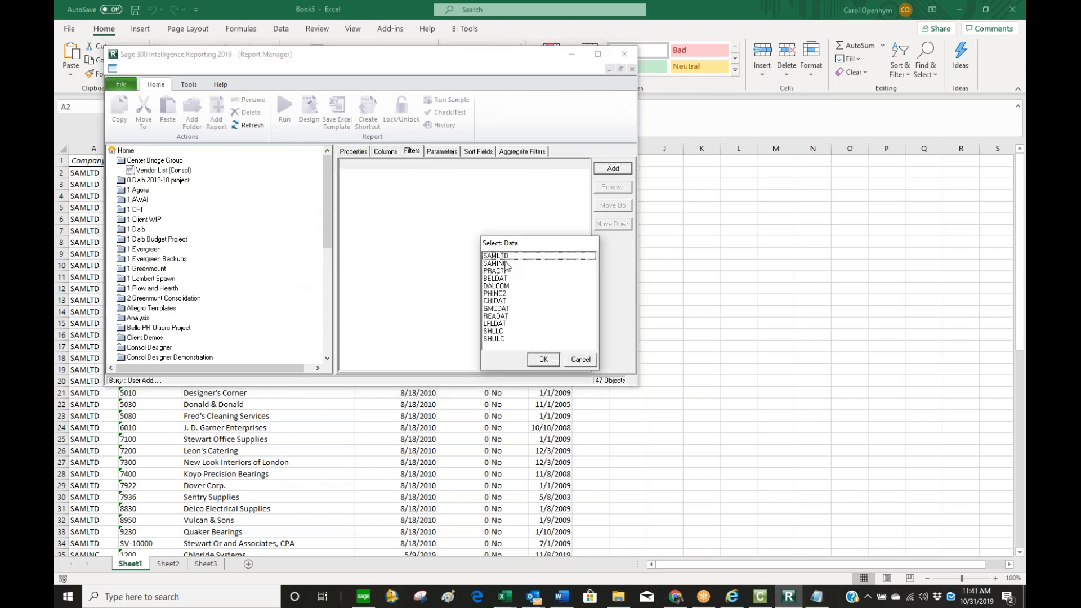
- Look up the filter's comparison value in the SAMINC data, choose No, and cancel the filter
{"action": "left_click", "coordinate": [506, 263]}
{"action": "left_click", "coordinate": [543, 359]}
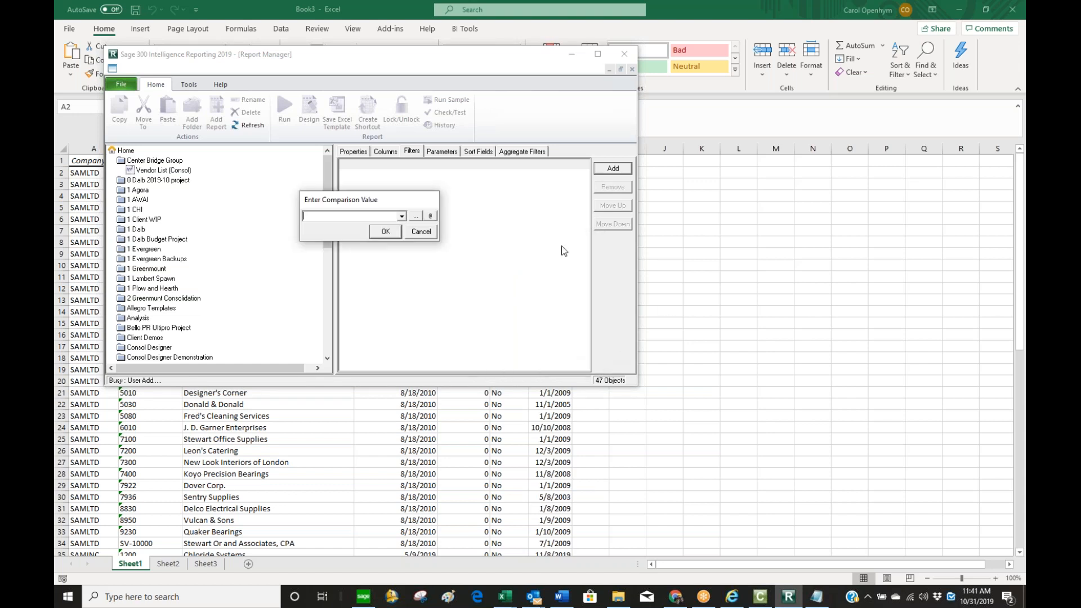
{"action": "left_click", "coordinate": [402, 216]}
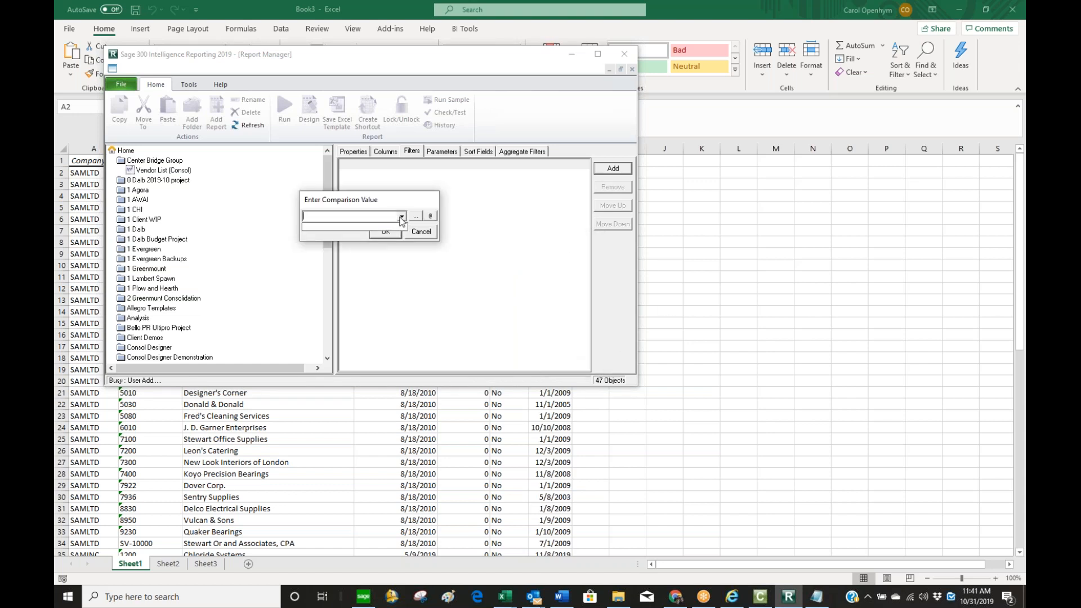
{"action": "left_click", "coordinate": [418, 218]}
{"action": "left_click", "coordinate": [417, 217]}
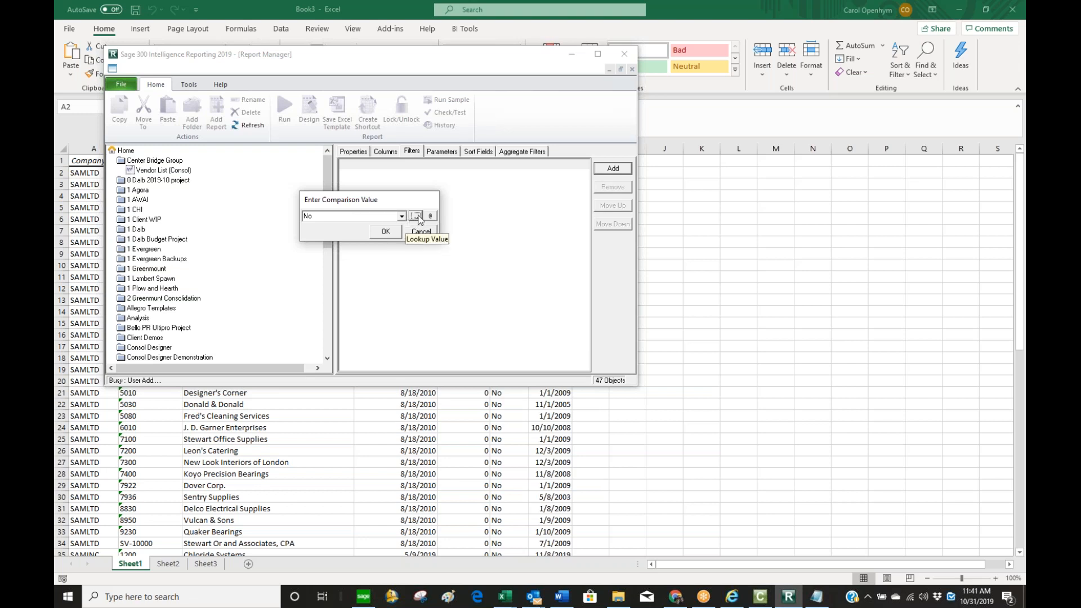
{"action": "left_click", "coordinate": [403, 217]}
{"action": "left_click", "coordinate": [404, 219]}
{"action": "left_click", "coordinate": [420, 232]}
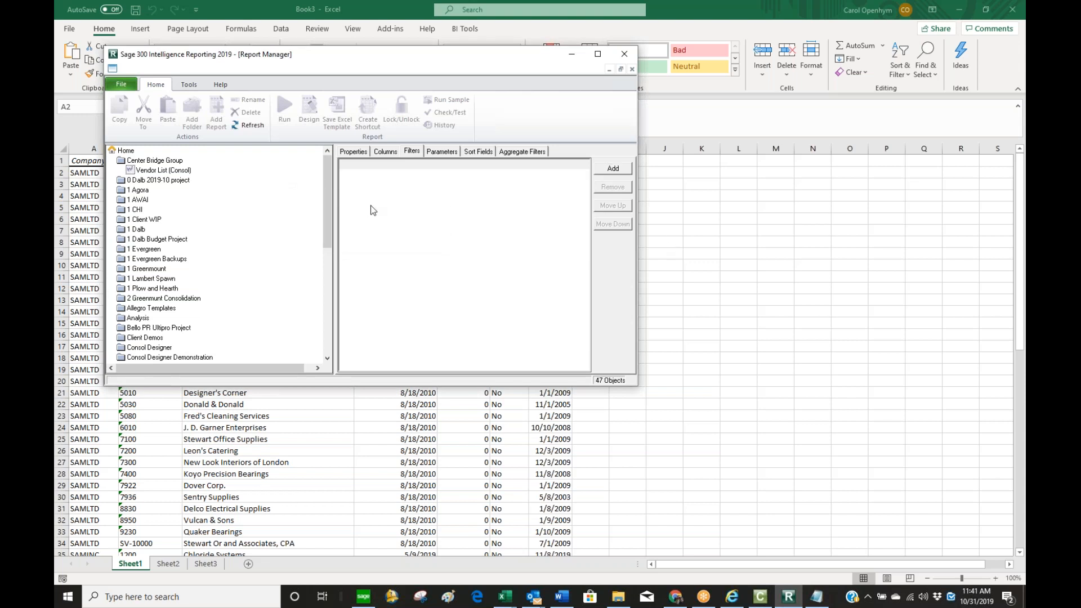
- Start a report parameter on the Start Date field with the Greater Than comparison method
{"action": "left_click", "coordinate": [441, 152]}
{"action": "left_click", "coordinate": [613, 169]}
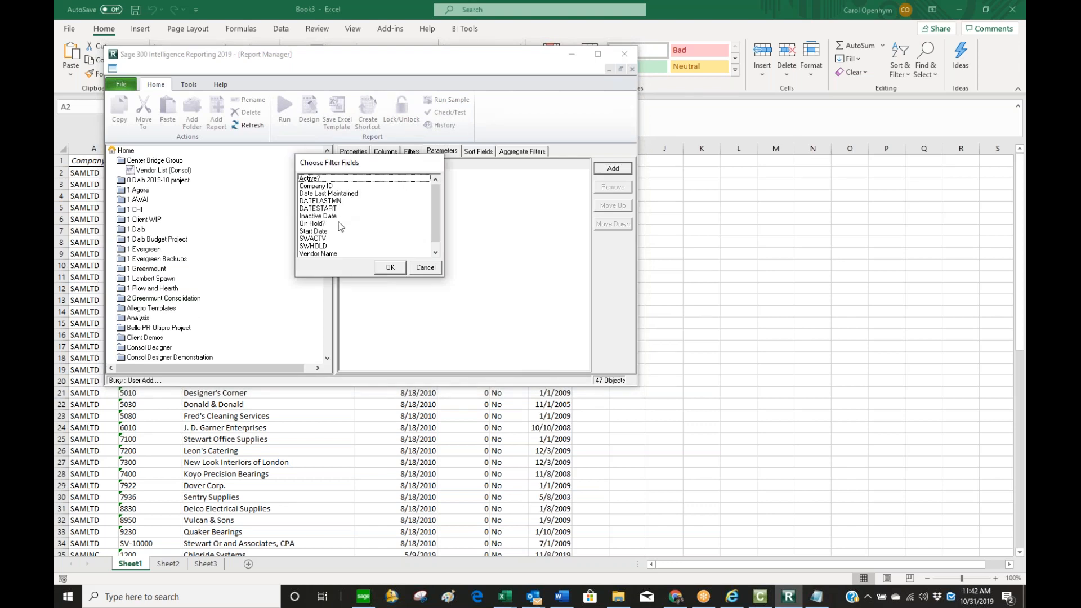
{"action": "left_click", "coordinate": [321, 231]}
{"action": "left_click", "coordinate": [389, 267]}
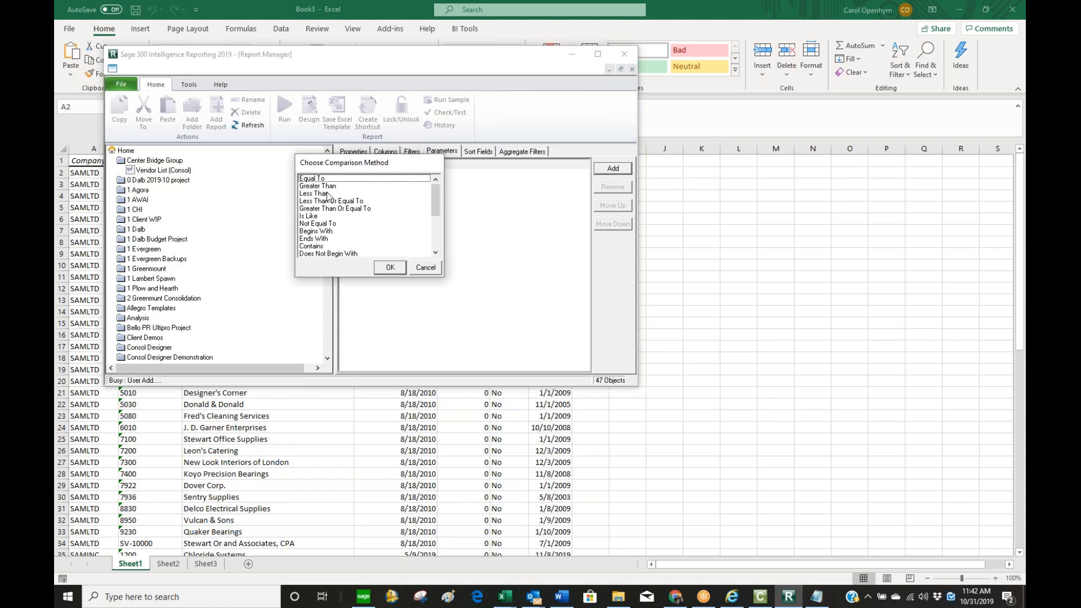
{"action": "left_click", "coordinate": [324, 178]}
{"action": "left_click", "coordinate": [391, 269]}
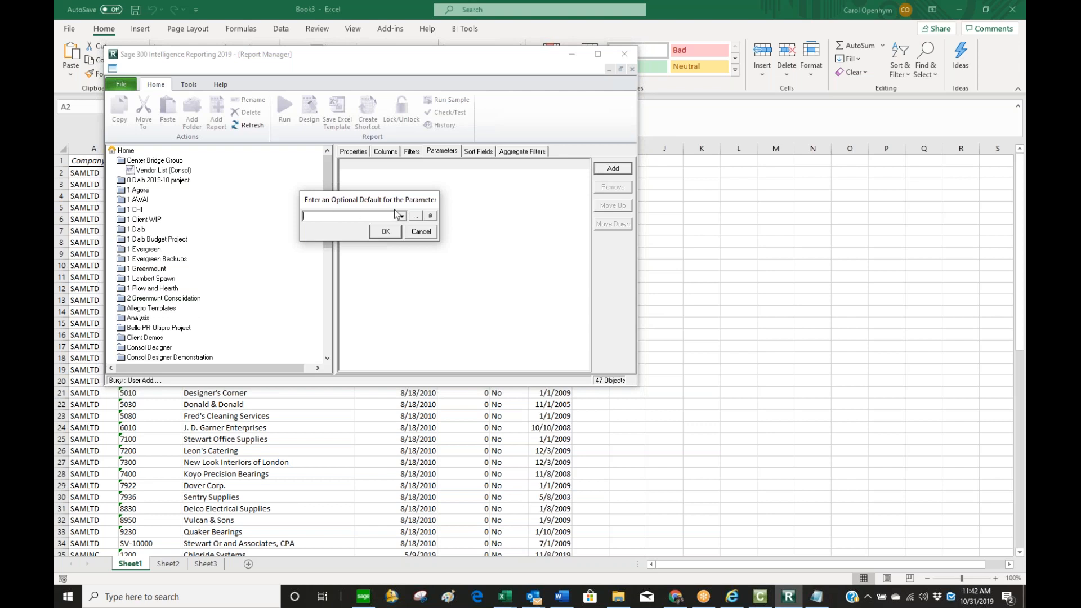
{"action": "left_click", "coordinate": [431, 217]}
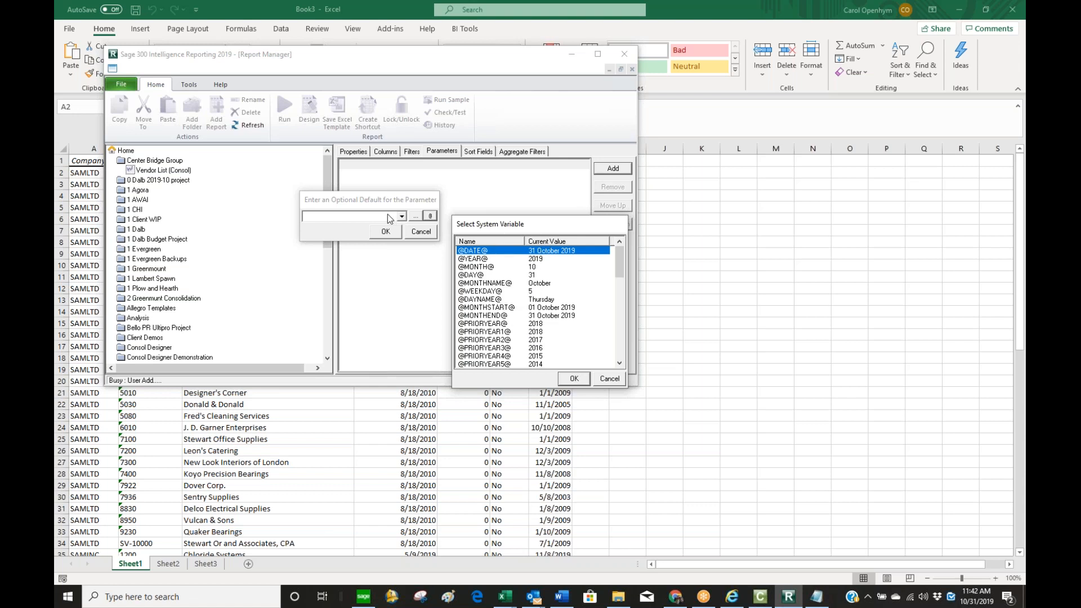
{"action": "left_click", "coordinate": [573, 378]}
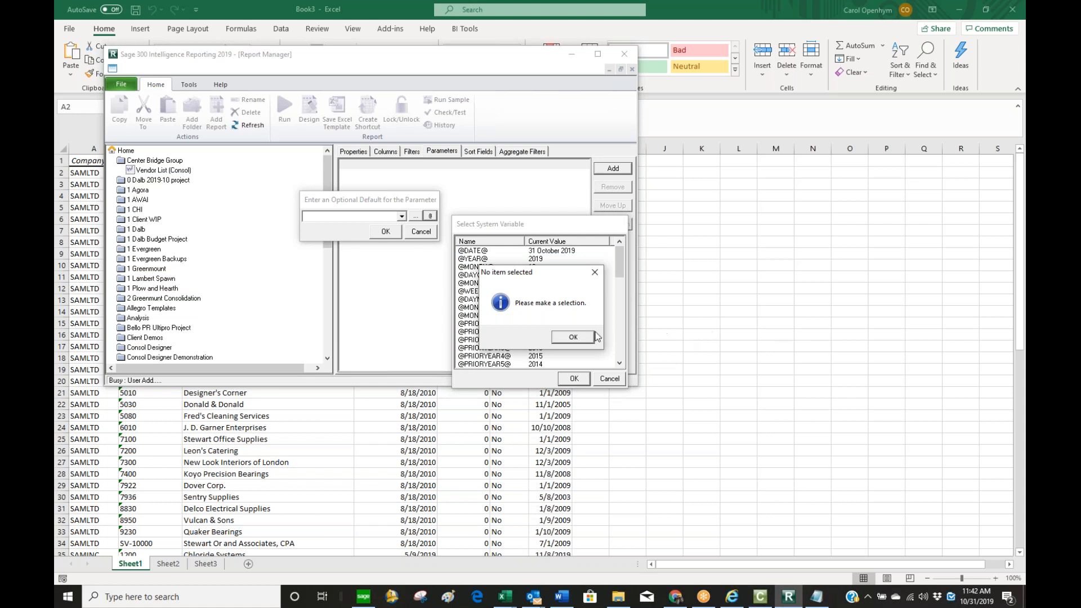
{"action": "left_click", "coordinate": [568, 338]}
{"action": "left_click", "coordinate": [514, 251]}
{"action": "left_click", "coordinate": [574, 379]}
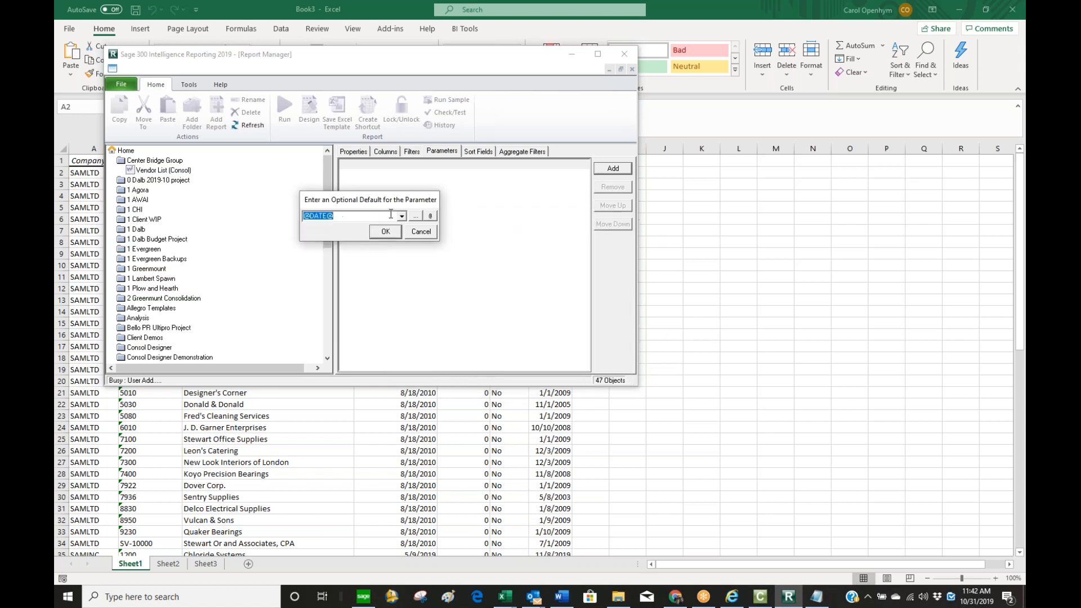
{"action": "left_click", "coordinate": [378, 234]}
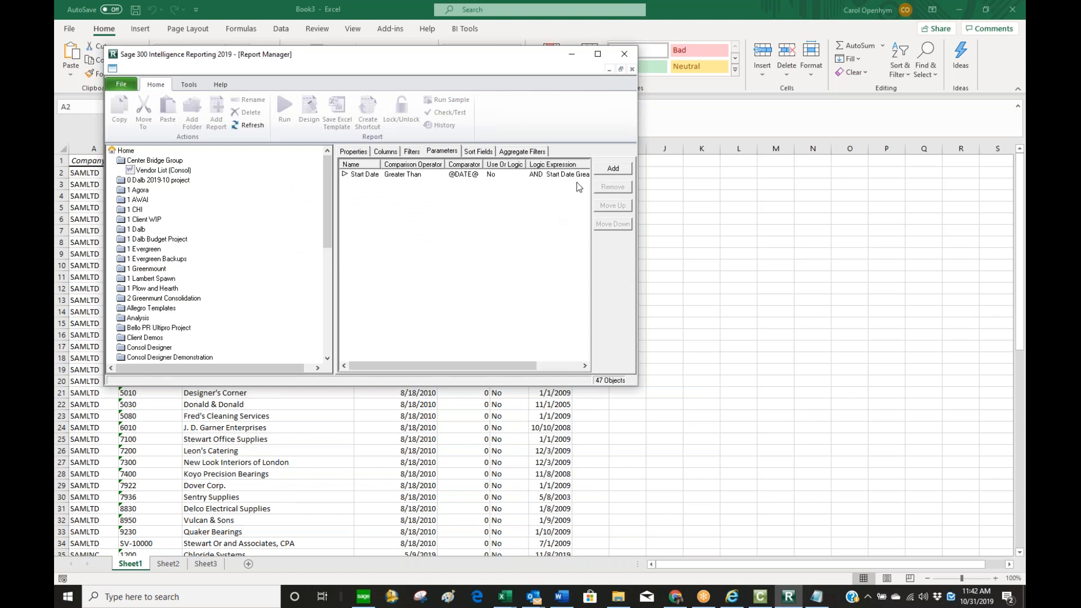
- Run the Vendor List (Consol) report, view the selectable Start Date values in its parameter prompt, and cancel the run
{"action": "left_click", "coordinate": [291, 170]}
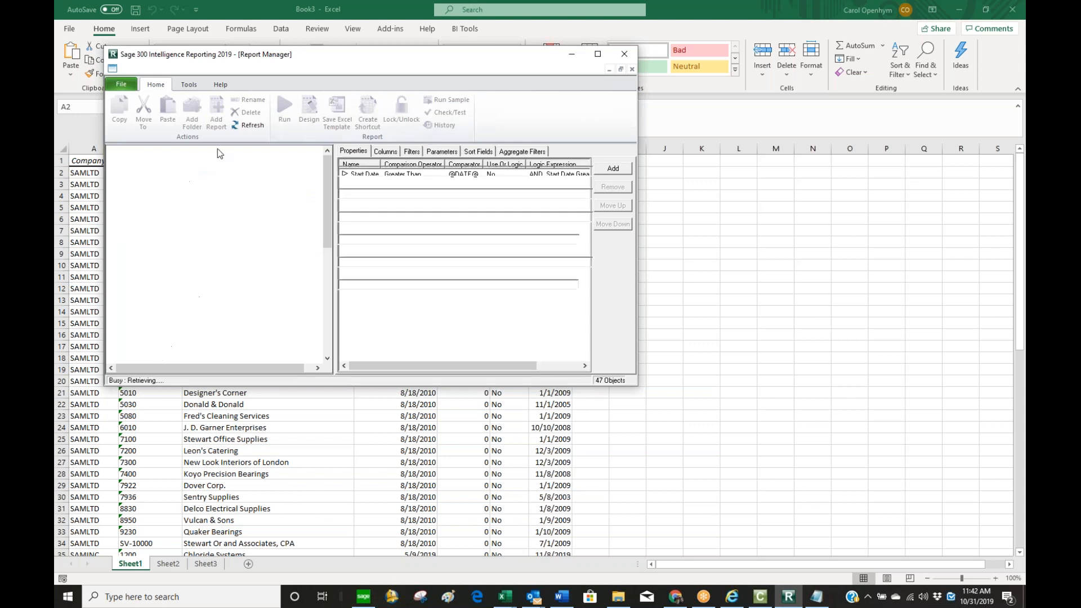
{"action": "left_click", "coordinate": [282, 116]}
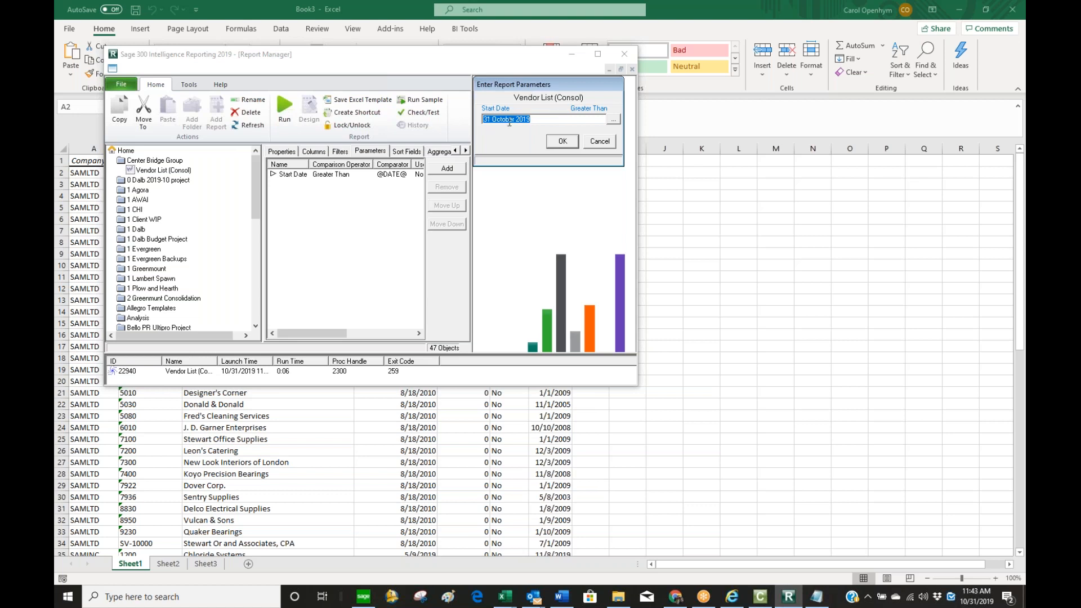
{"action": "left_click", "coordinate": [615, 121]}
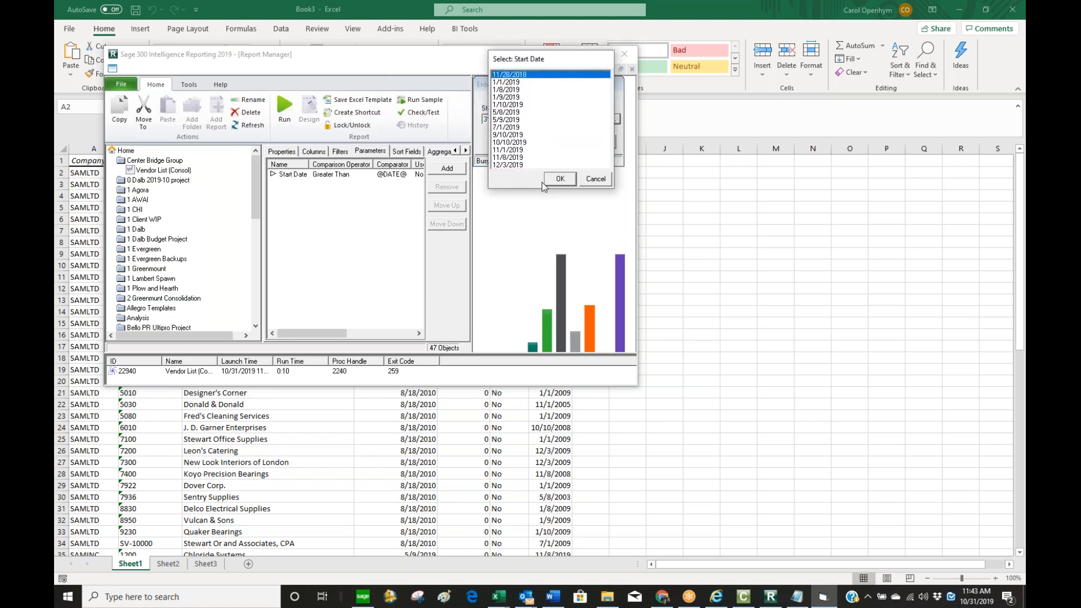
{"action": "left_click", "coordinate": [606, 180]}
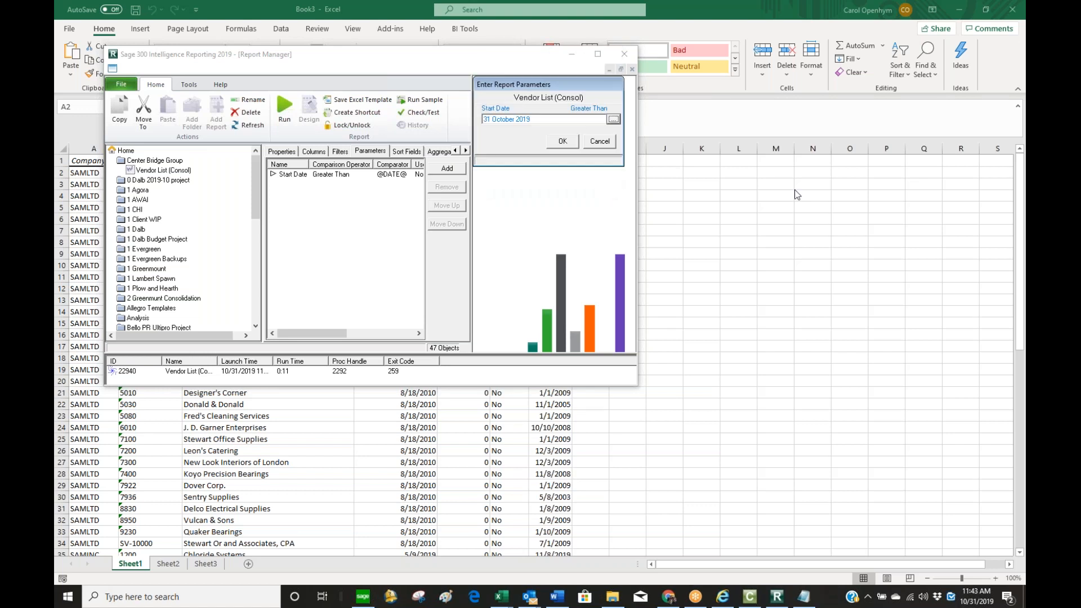
{"action": "left_click", "coordinate": [596, 140]}
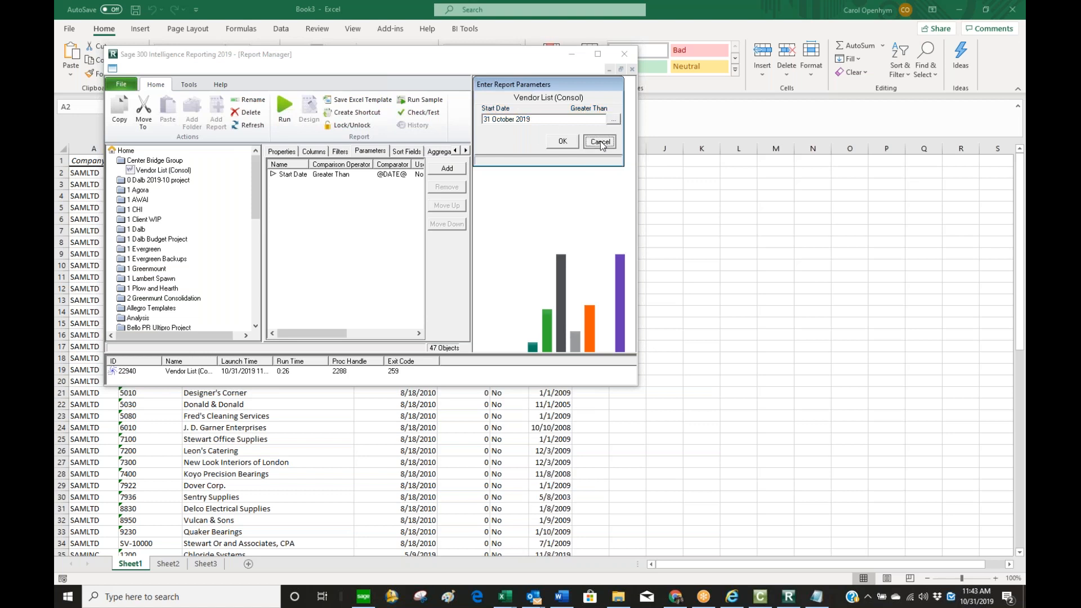
- Remove the Start Date parameter from the Vendor List (Consol) report in the Report Manager
{"action": "left_click", "coordinate": [788, 596]}
{"action": "right_click", "coordinate": [374, 176]}
{"action": "left_click", "coordinate": [613, 187]}
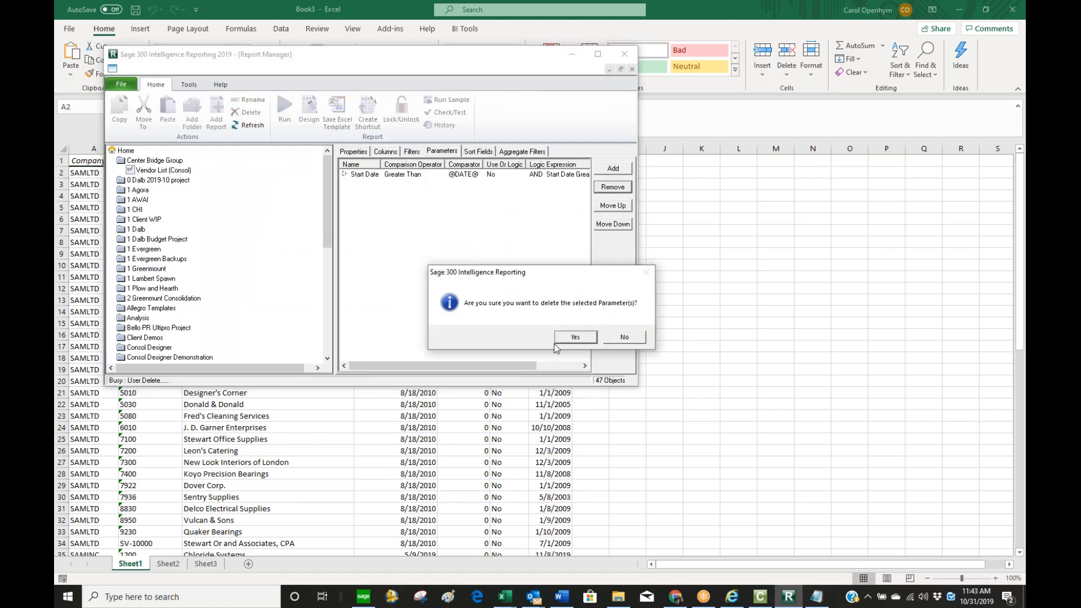
{"action": "left_click", "coordinate": [583, 338]}
- Review the fields available for sorting the report without adding any, and check its parameters
{"action": "left_click", "coordinate": [480, 150]}
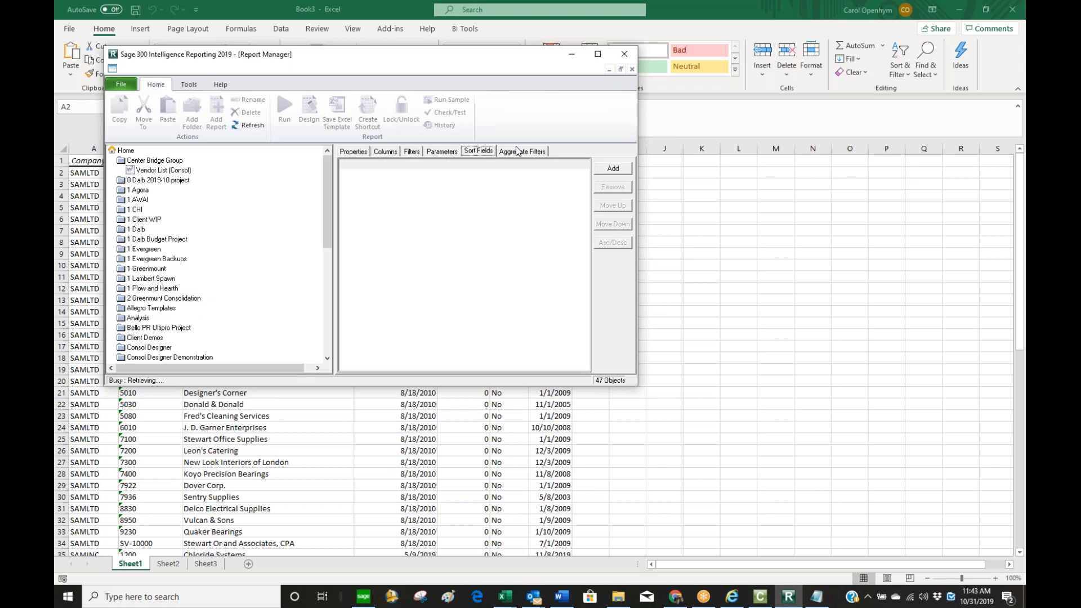
{"action": "left_click", "coordinate": [611, 169]}
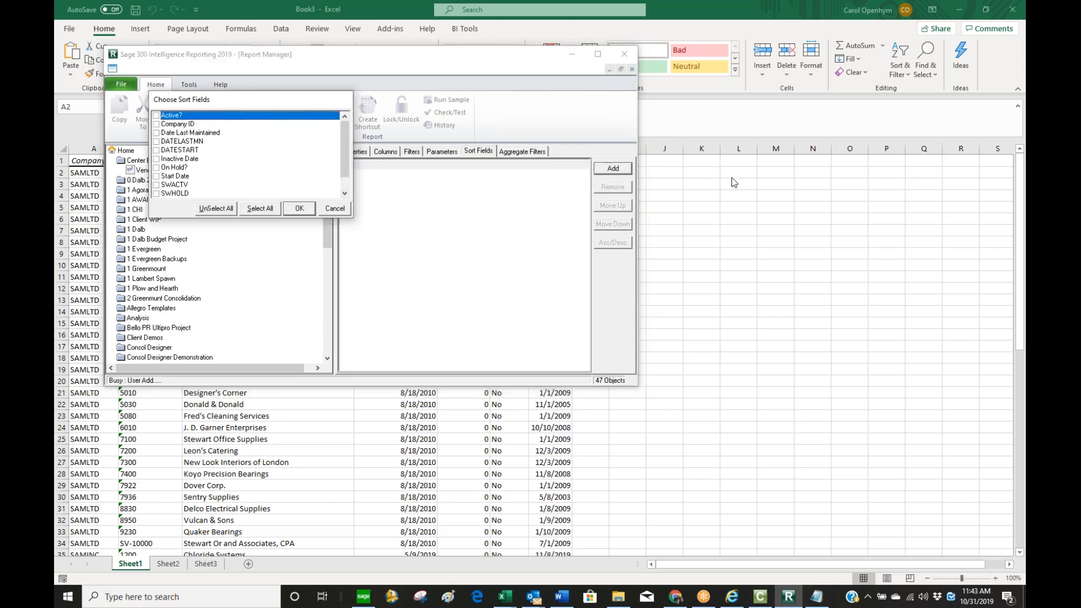
{"action": "left_click", "coordinate": [325, 209]}
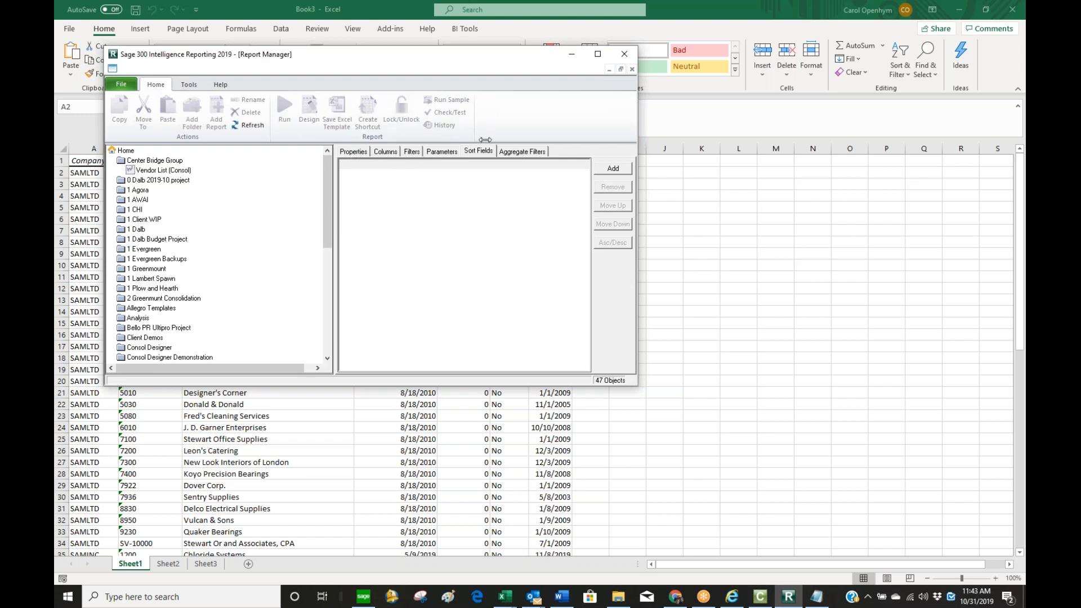
{"action": "left_click", "coordinate": [194, 170]}
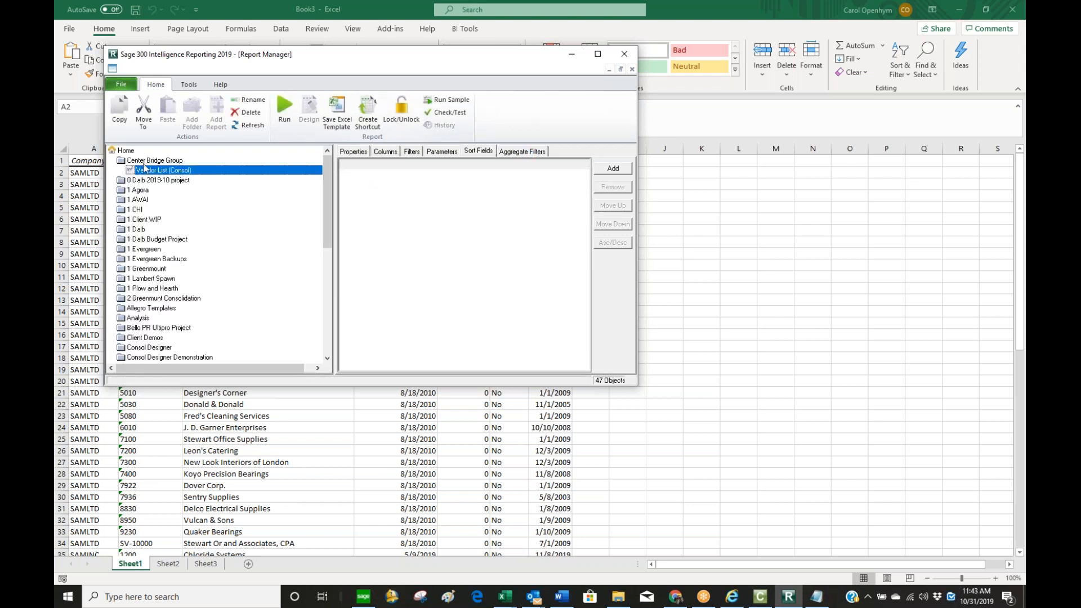
{"action": "left_click", "coordinate": [439, 152]}
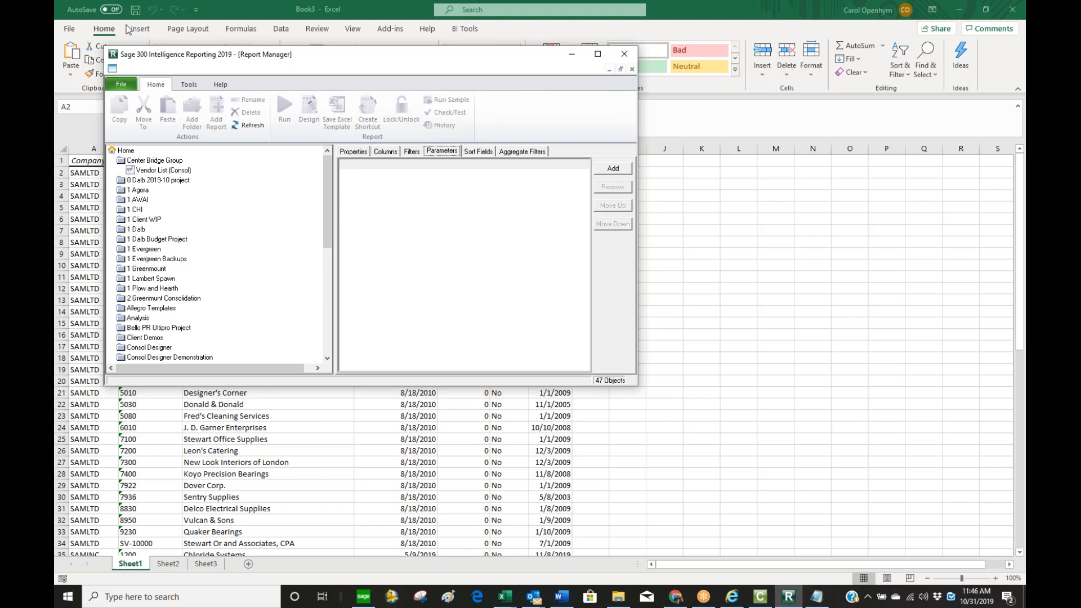
- Switch to Chrome, open youtube.com, and reposition the browser window over the spreadsheet
{"action": "left_click", "coordinate": [677, 601]}
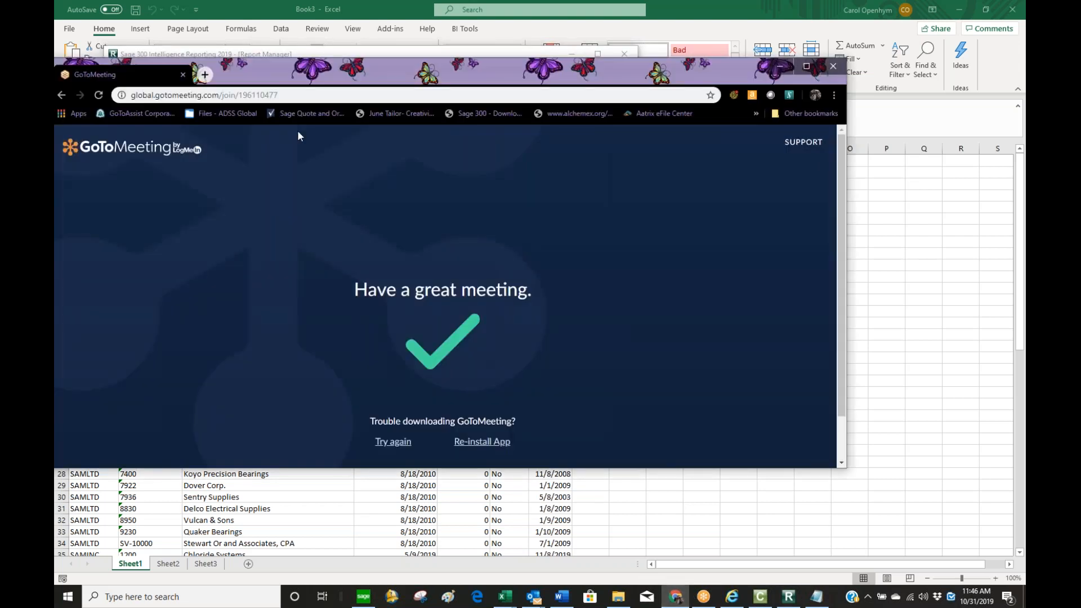
{"action": "left_click", "coordinate": [293, 93]}
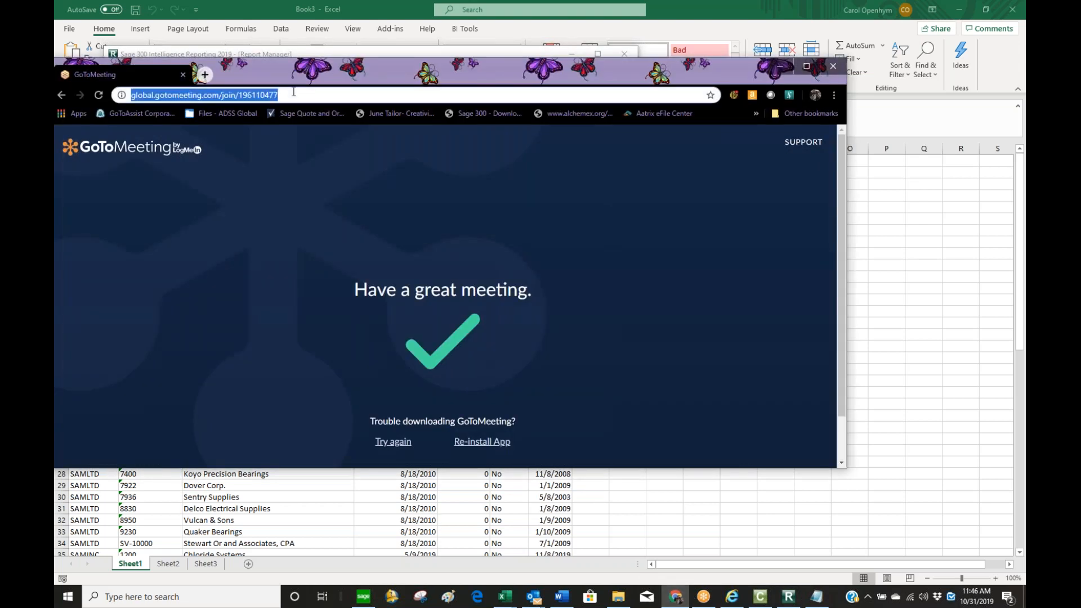
{"action": "type", "text": "you"}
{"action": "key", "text": "Return"}
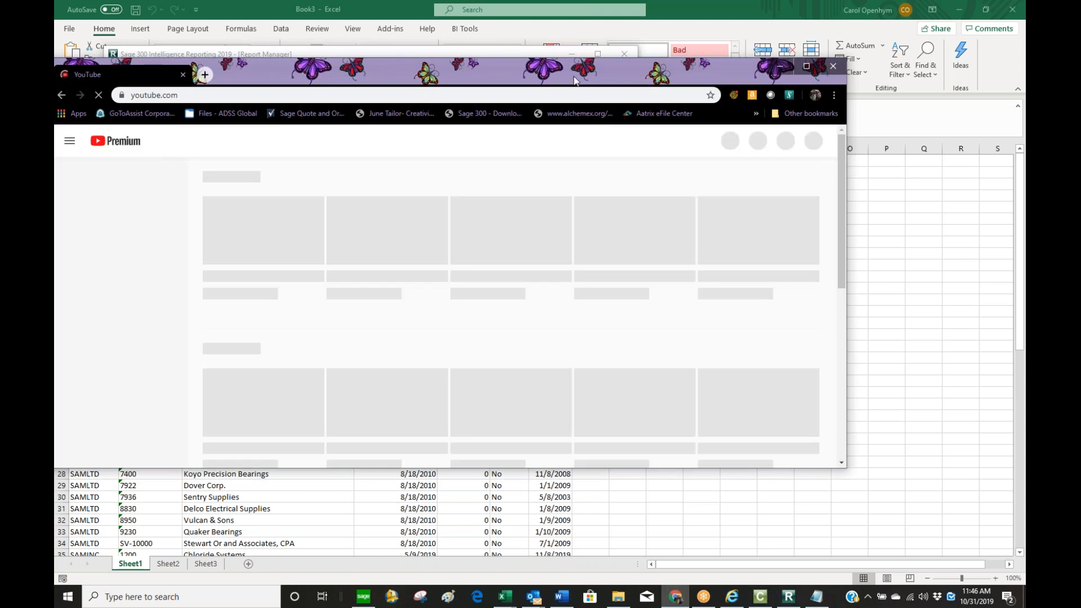
{"action": "left_click_drag", "start_coordinate": [580, 74], "coordinate": [675, 55]}
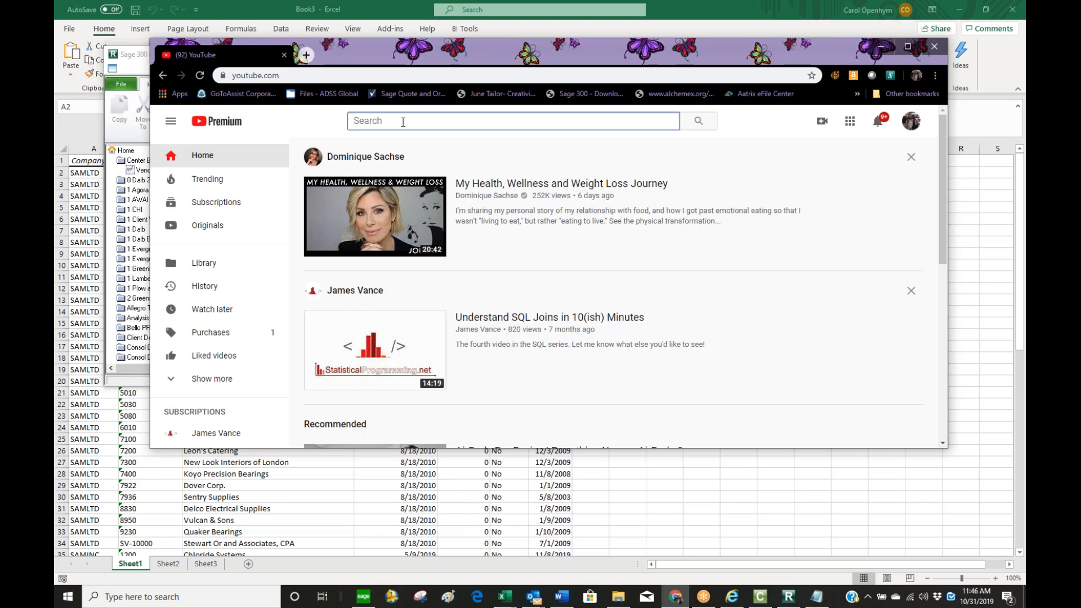
- Search YouTube for "sage intelligence for sage 300"
{"action": "type", "text": "sage"}
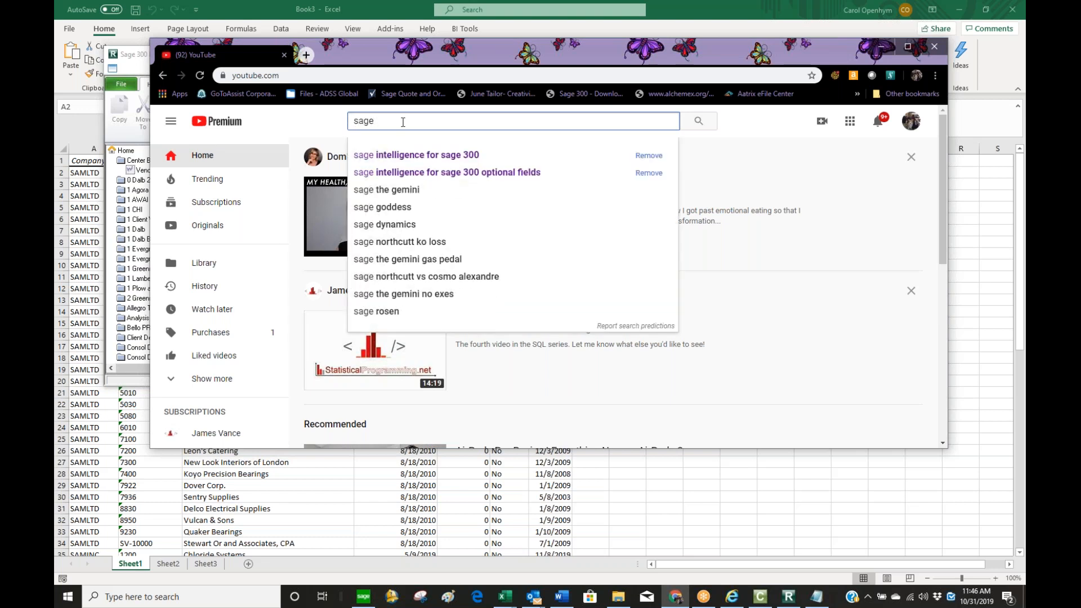
{"action": "key", "text": "Down"}
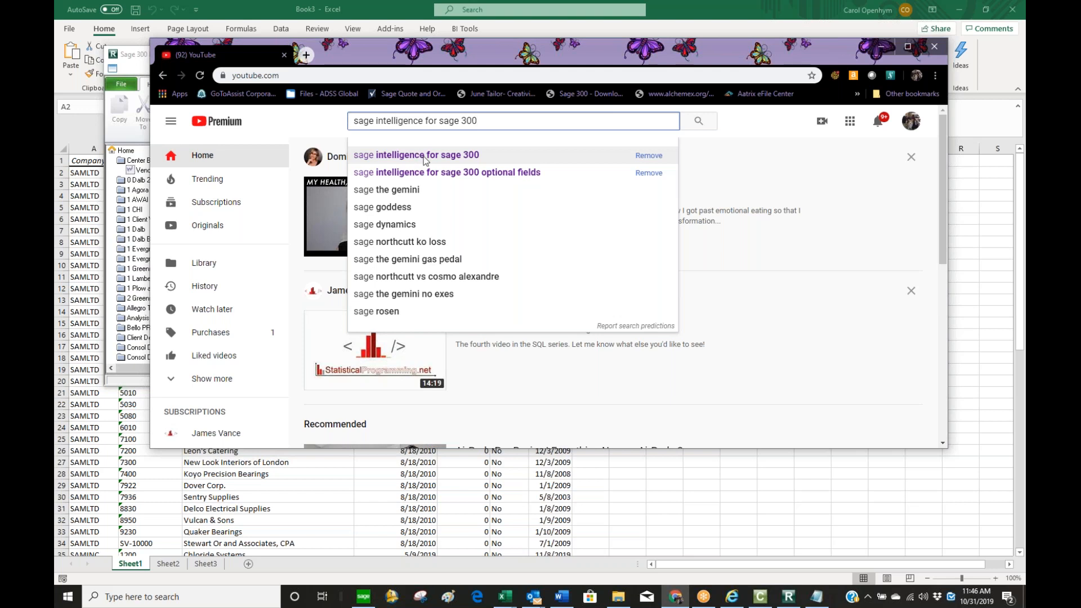
{"action": "key", "text": "Return"}
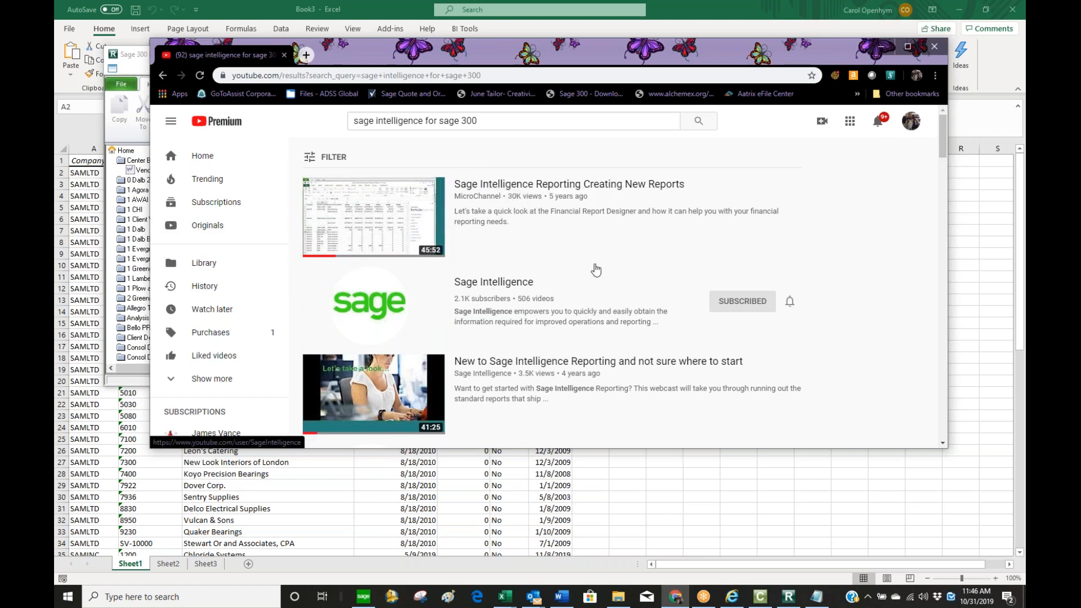
- Open the Sage 300 Intelligence Reporting channel from the YouTube search results
{"action": "scroll", "coordinate": [591, 260], "scroll_direction": "down", "scroll_amount": 1}
{"action": "scroll", "coordinate": [591, 259], "scroll_direction": "down", "scroll_amount": 4}
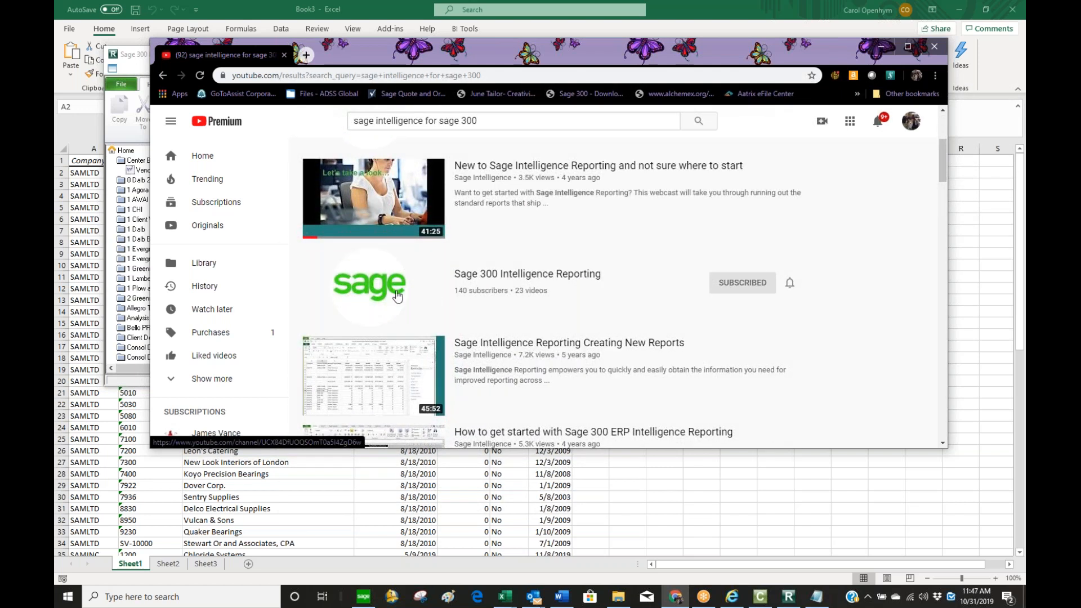
{"action": "left_click", "coordinate": [491, 280]}
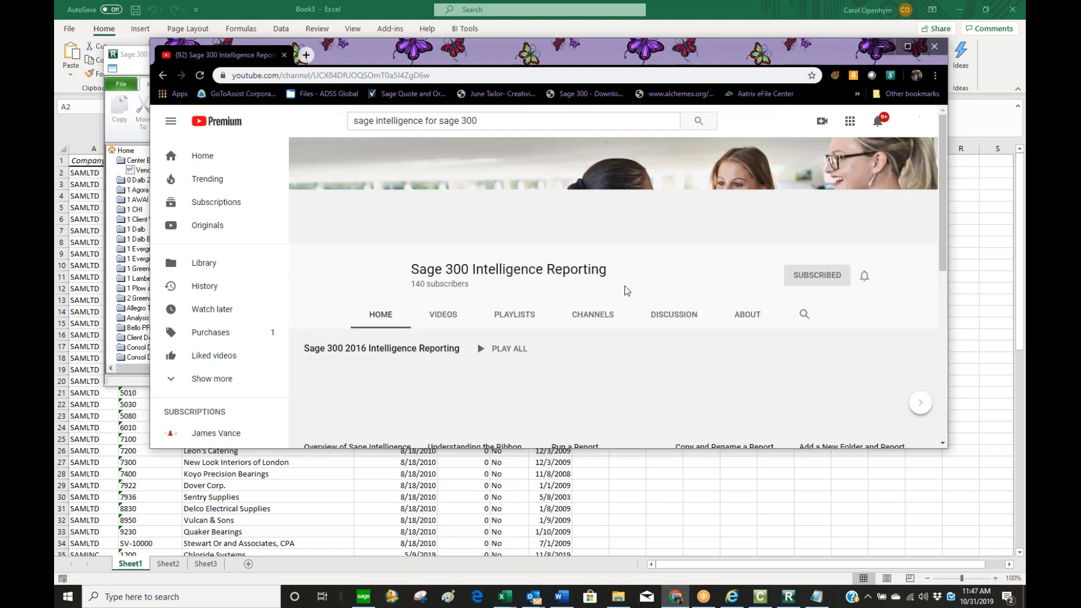
- Look through the video playlists on the Sage 300 Intelligence Reporting channel home page, including the Report Designer and Intelligent Reporting Cloud sections
{"action": "scroll", "coordinate": [622, 282], "scroll_direction": "down", "scroll_amount": 2}
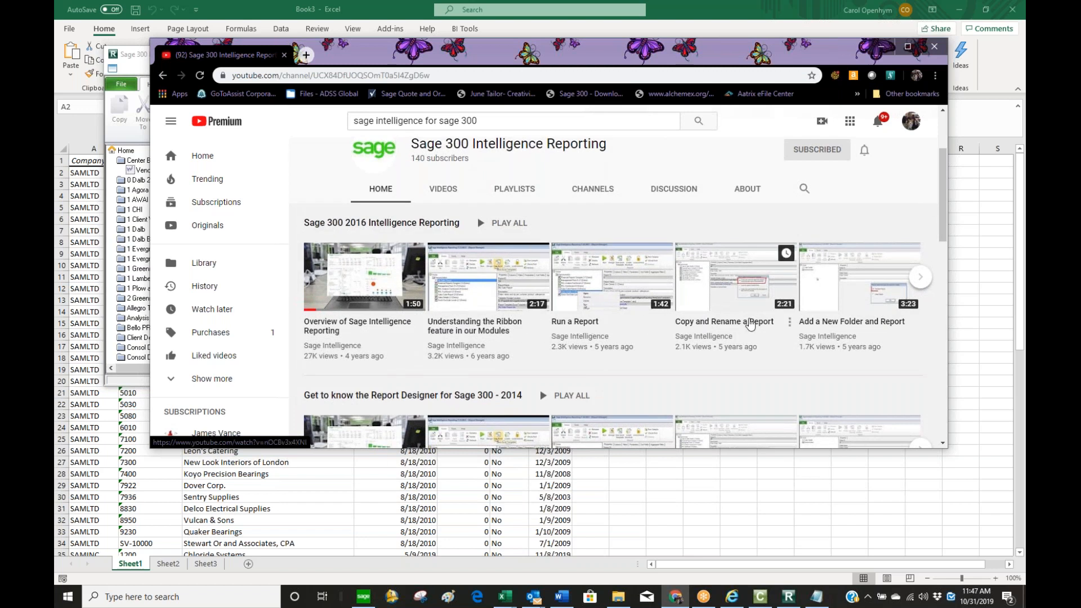
{"action": "scroll", "coordinate": [837, 326], "scroll_direction": "down", "scroll_amount": 2}
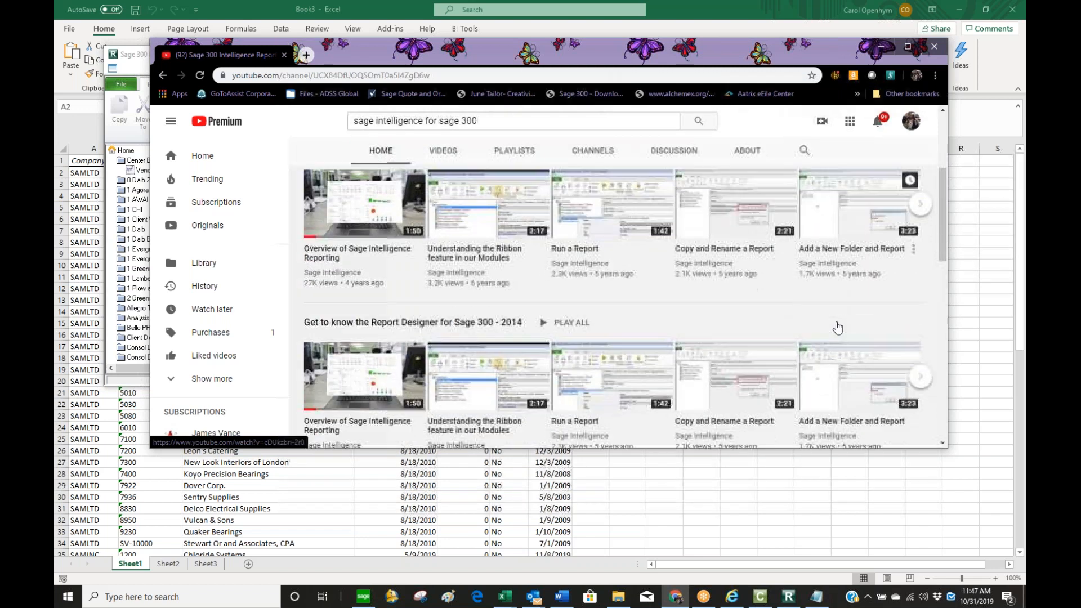
{"action": "scroll", "coordinate": [838, 327], "scroll_direction": "down", "scroll_amount": 1}
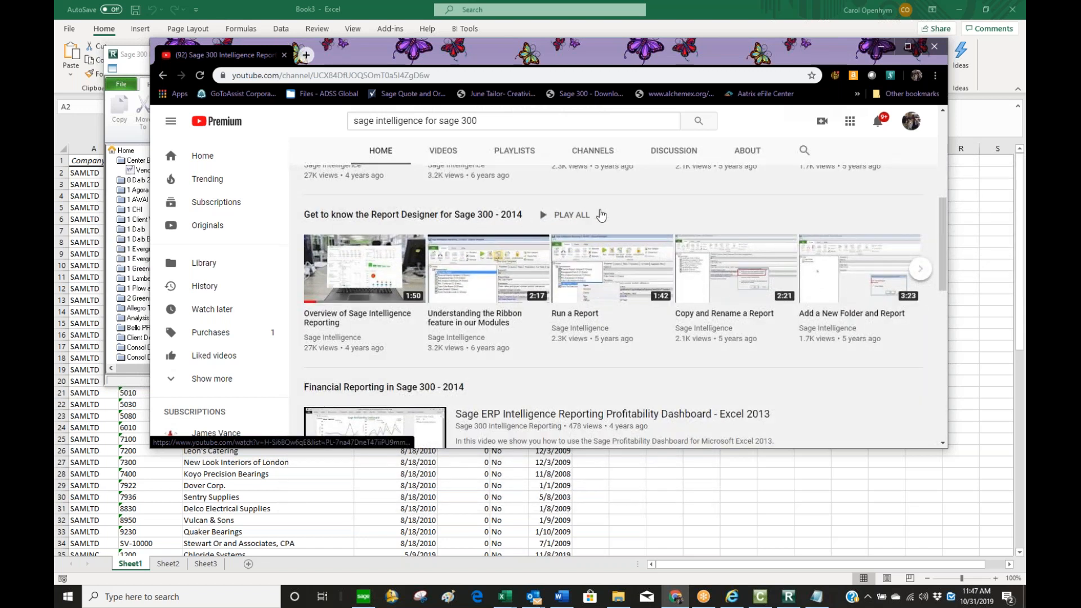
{"action": "scroll", "coordinate": [619, 270], "scroll_direction": "down", "scroll_amount": 2}
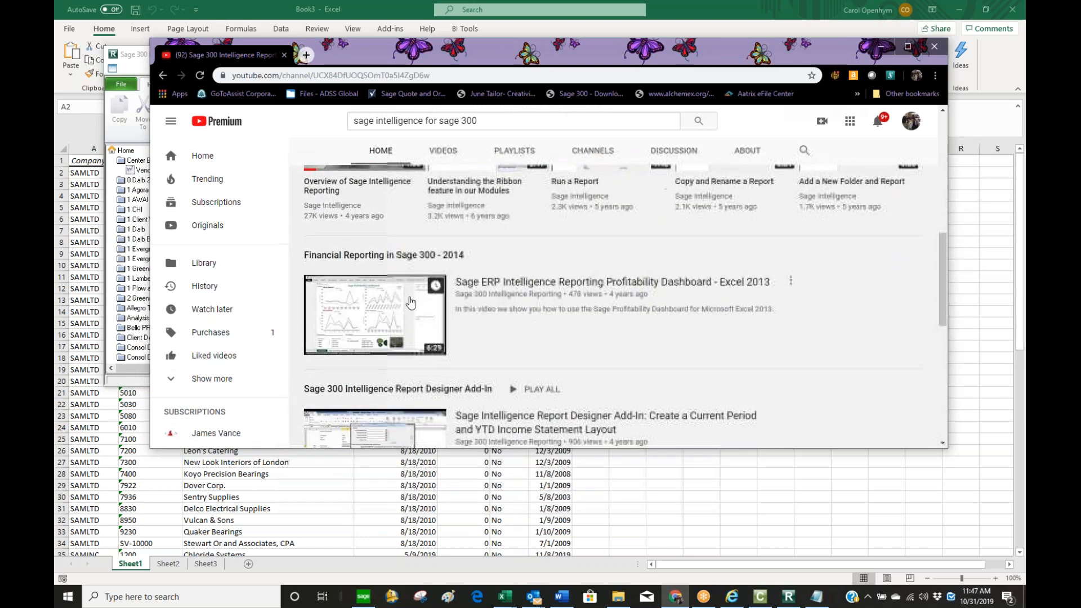
{"action": "scroll", "coordinate": [411, 302], "scroll_direction": "down", "scroll_amount": 2}
{"action": "scroll", "coordinate": [410, 303], "scroll_direction": "down", "scroll_amount": 4}
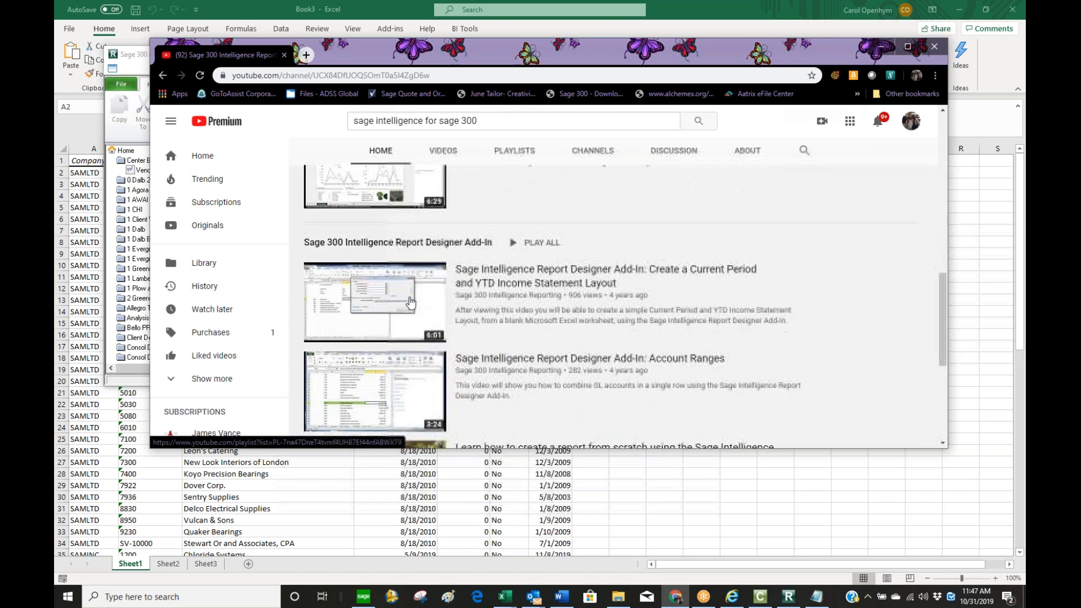
{"action": "scroll", "coordinate": [411, 302], "scroll_direction": "down", "scroll_amount": 2}
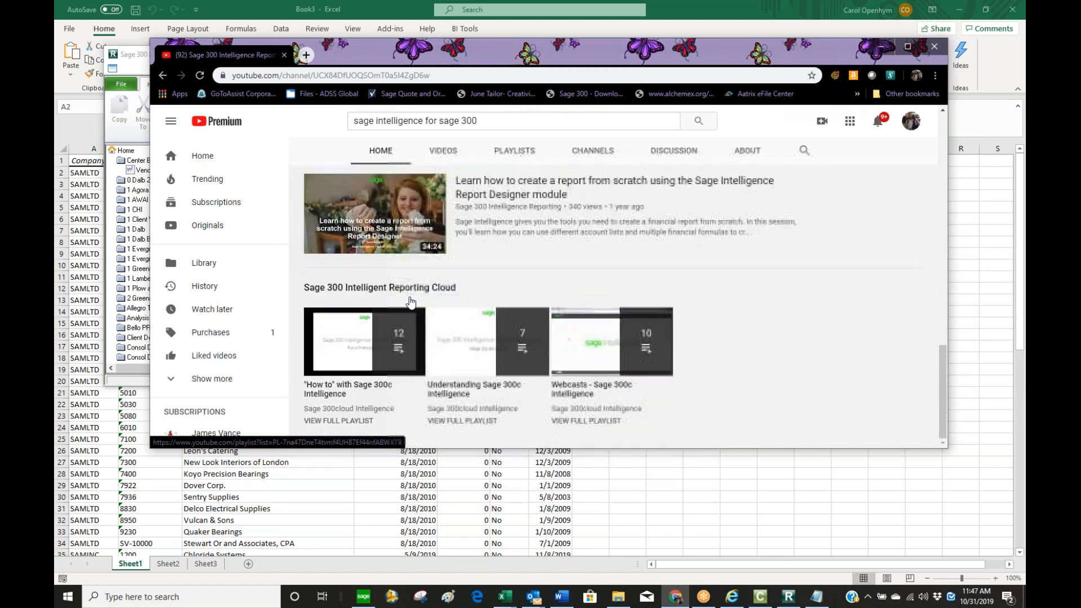
{"action": "scroll", "coordinate": [410, 302], "scroll_direction": "up", "scroll_amount": 10}
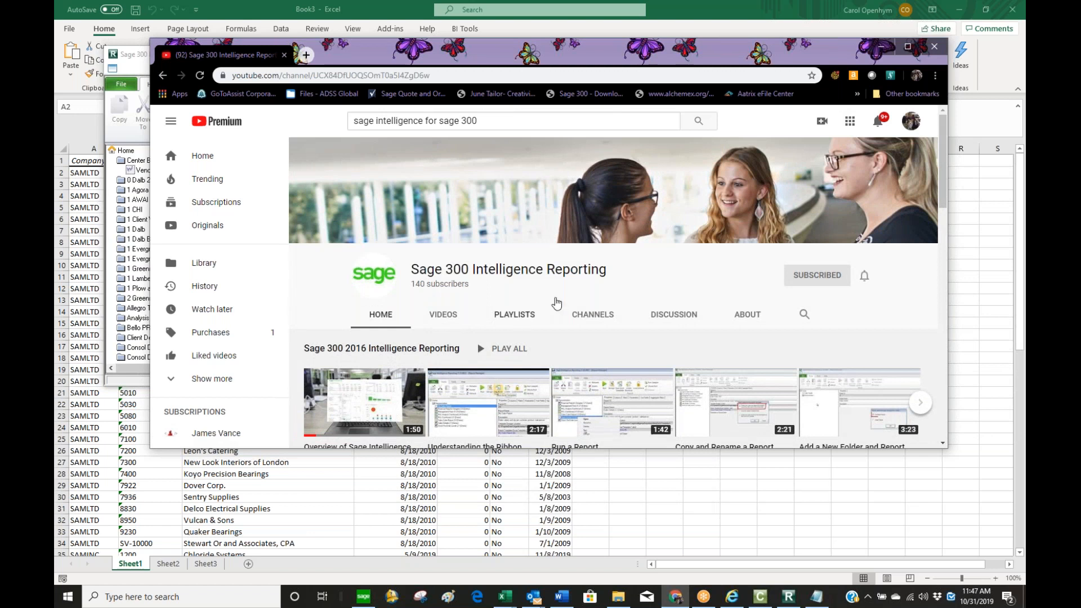
- Open the signed-in account's own YouTube channel
{"action": "left_click", "coordinate": [883, 50]}
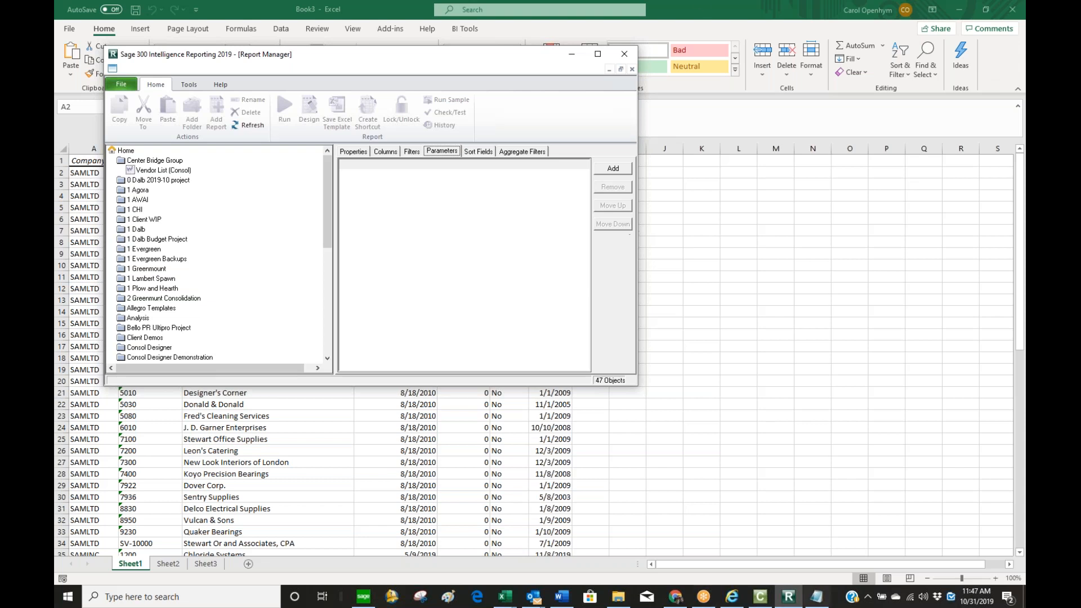
{"action": "left_click", "coordinate": [675, 596]}
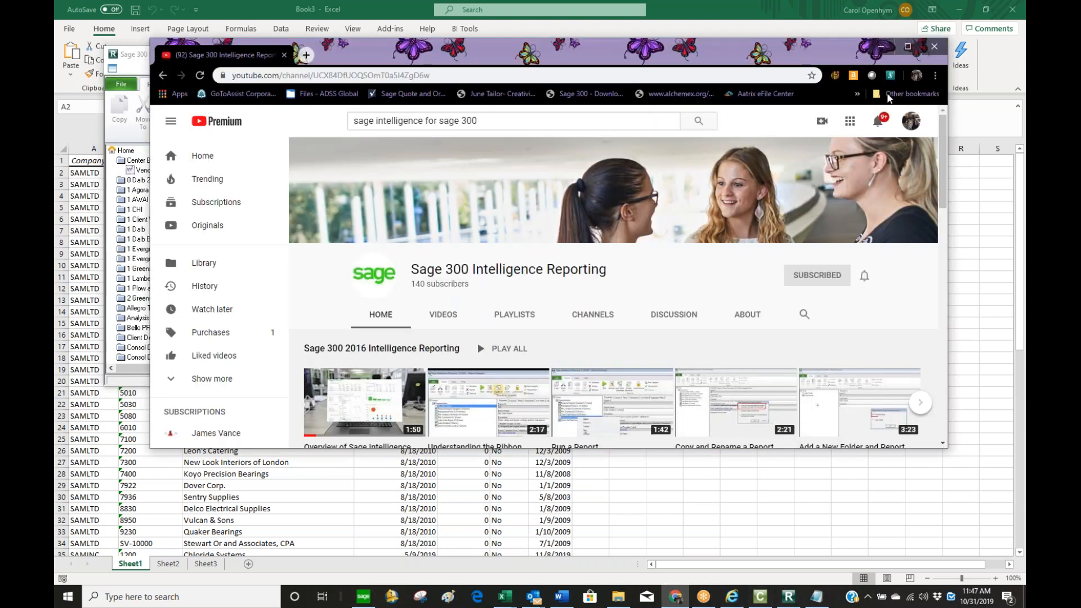
{"action": "left_click", "coordinate": [910, 121]}
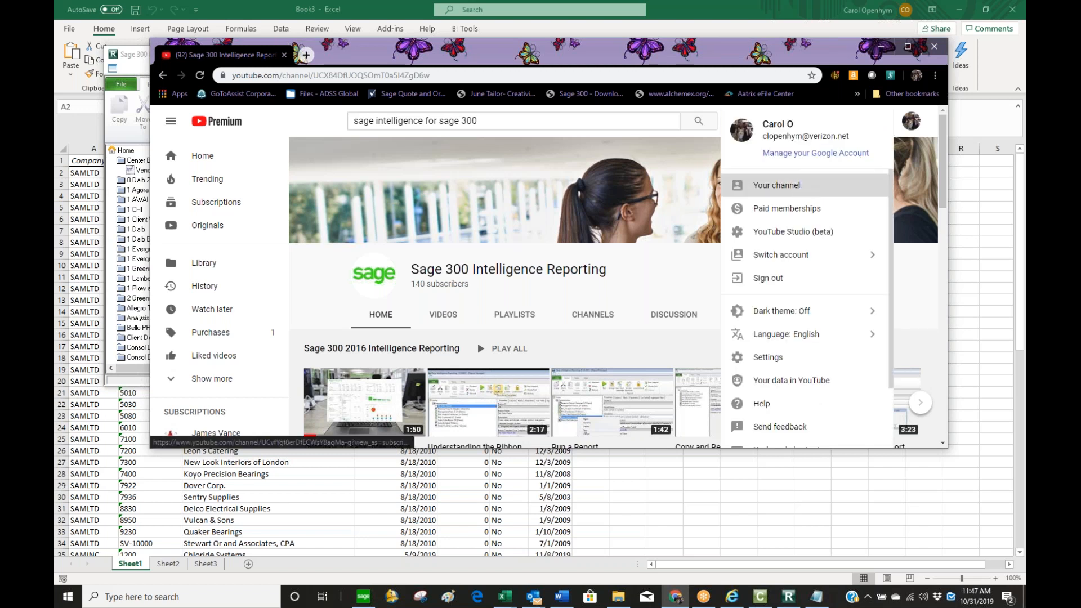
{"action": "left_click", "coordinate": [833, 185]}
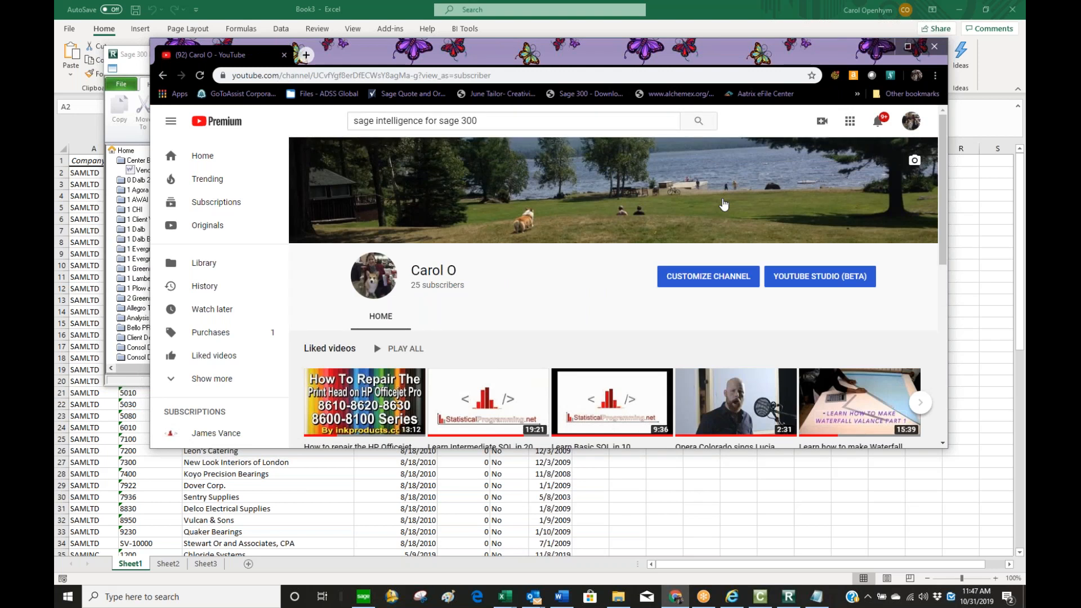
- Examine the uploaded Sage 300 training videos and the created playlists on the account's own channel
{"action": "scroll", "coordinate": [535, 254], "scroll_direction": "down", "scroll_amount": 1}
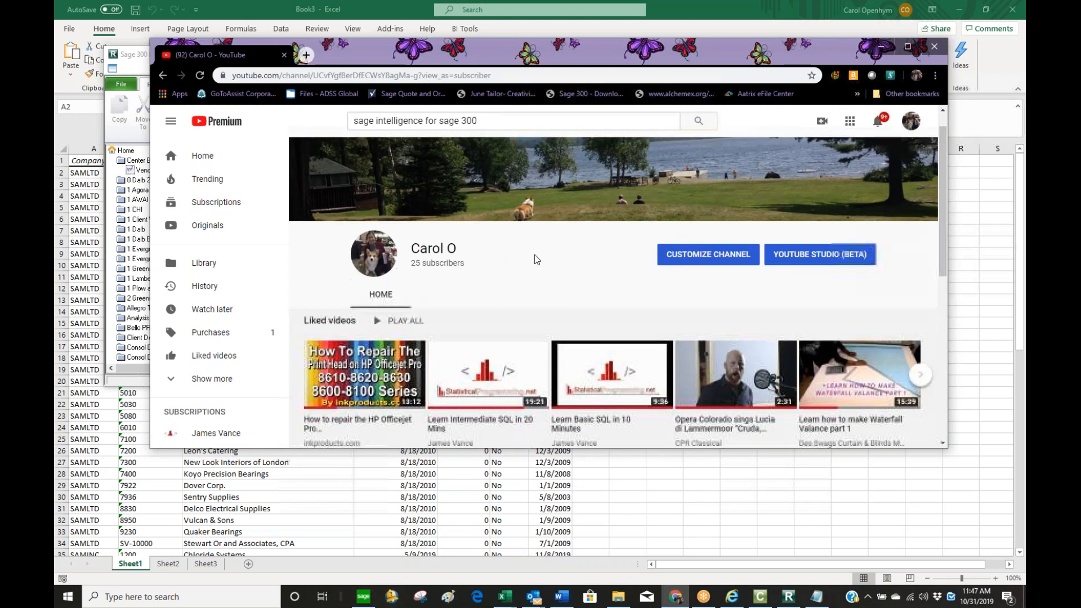
{"action": "scroll", "coordinate": [537, 242], "scroll_direction": "up", "scroll_amount": 1}
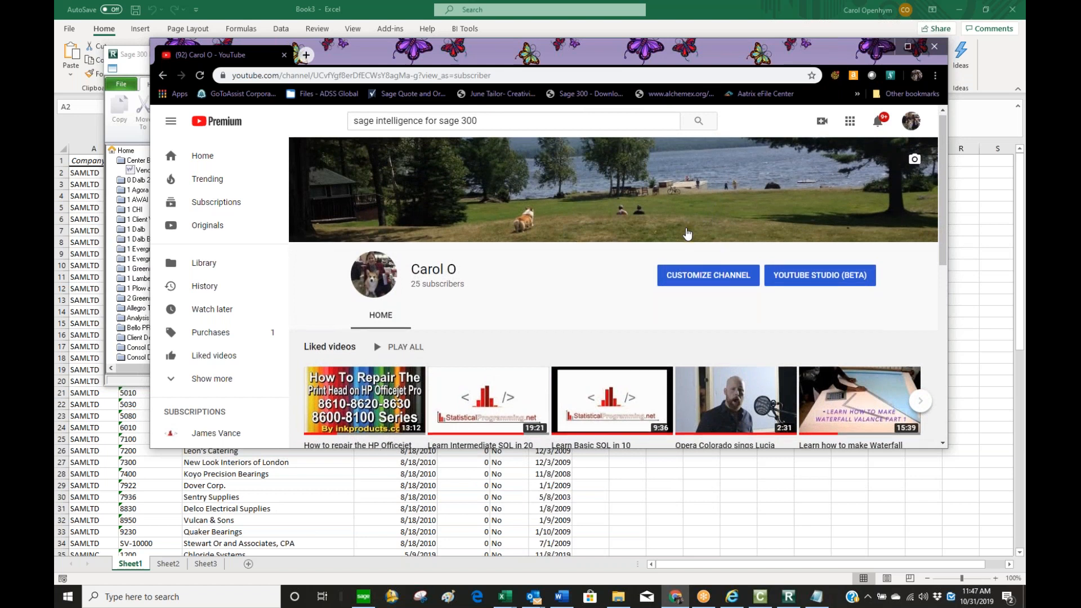
{"action": "scroll", "coordinate": [686, 236], "scroll_direction": "down", "scroll_amount": 3}
{"action": "scroll", "coordinate": [686, 241], "scroll_direction": "down", "scroll_amount": 2}
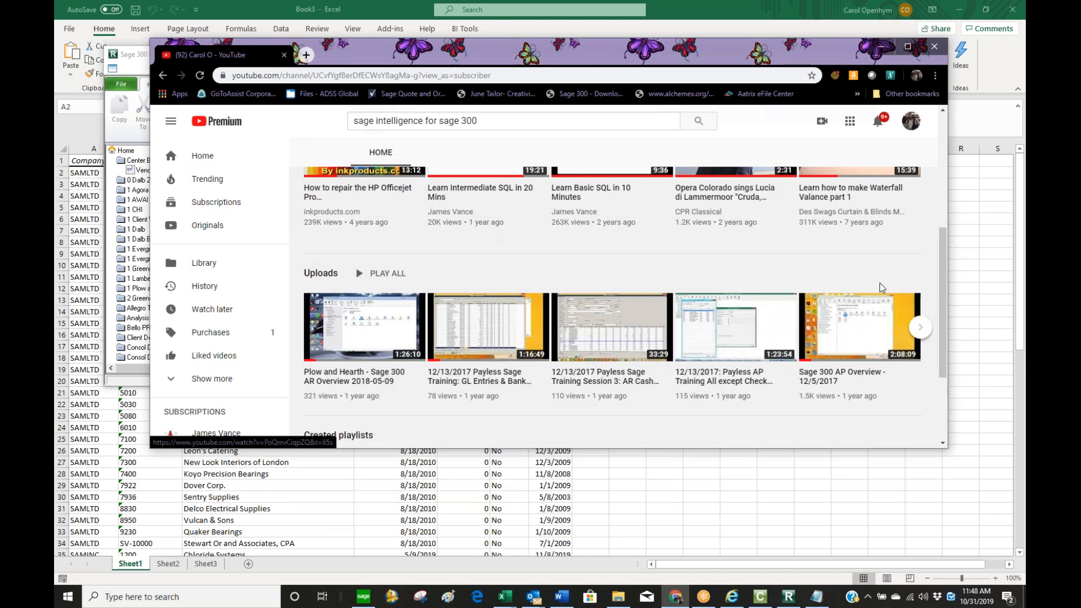
{"action": "scroll", "coordinate": [879, 283], "scroll_direction": "up", "scroll_amount": 1}
{"action": "scroll", "coordinate": [879, 282], "scroll_direction": "down", "scroll_amount": 1}
{"action": "scroll", "coordinate": [879, 287], "scroll_direction": "down", "scroll_amount": 2}
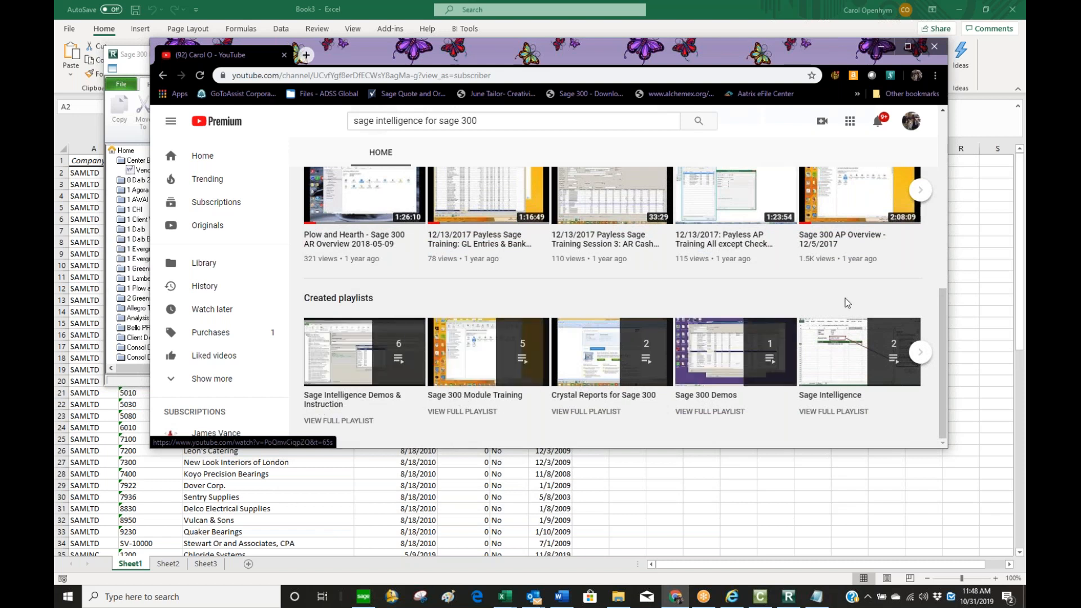
{"action": "scroll", "coordinate": [847, 302], "scroll_direction": "up", "scroll_amount": 3}
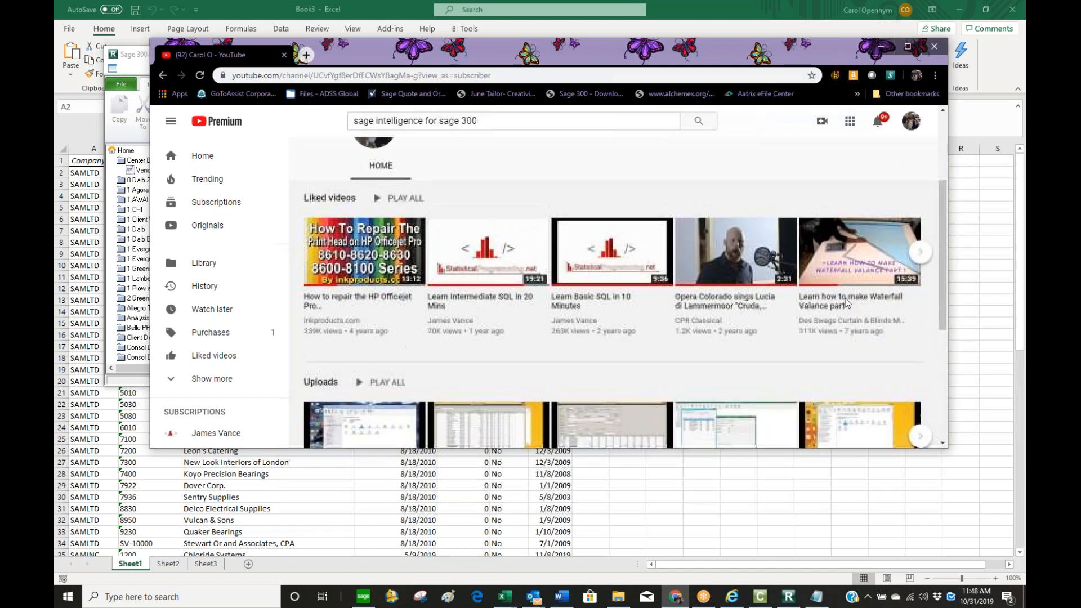
{"action": "scroll", "coordinate": [847, 303], "scroll_direction": "up", "scroll_amount": 3}
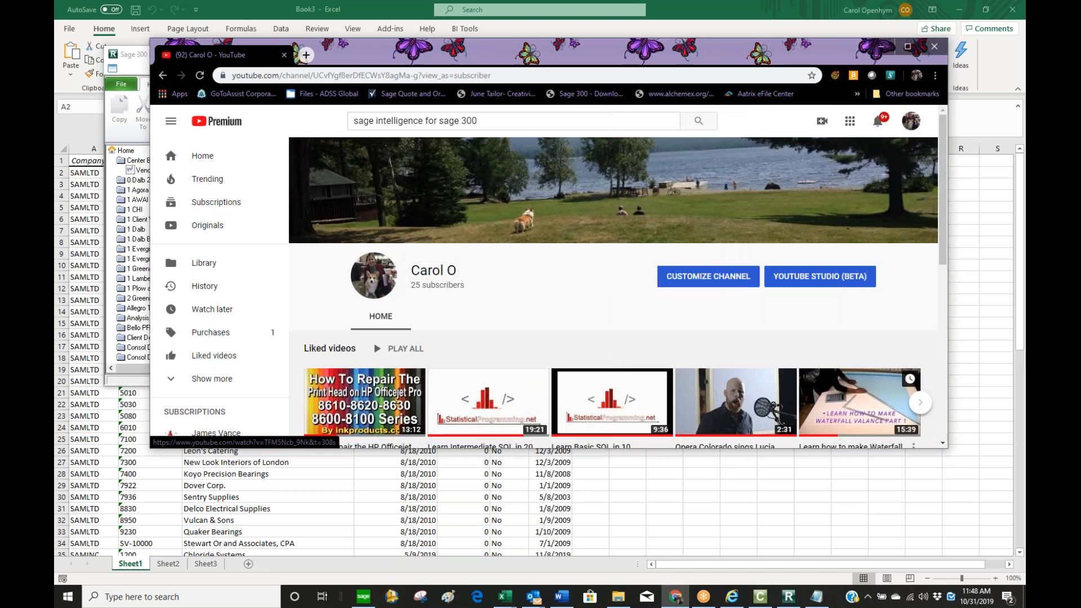
{"action": "scroll", "coordinate": [847, 303], "scroll_direction": "down", "scroll_amount": 5}
{"action": "scroll", "coordinate": [847, 302], "scroll_direction": "down", "scroll_amount": 3}
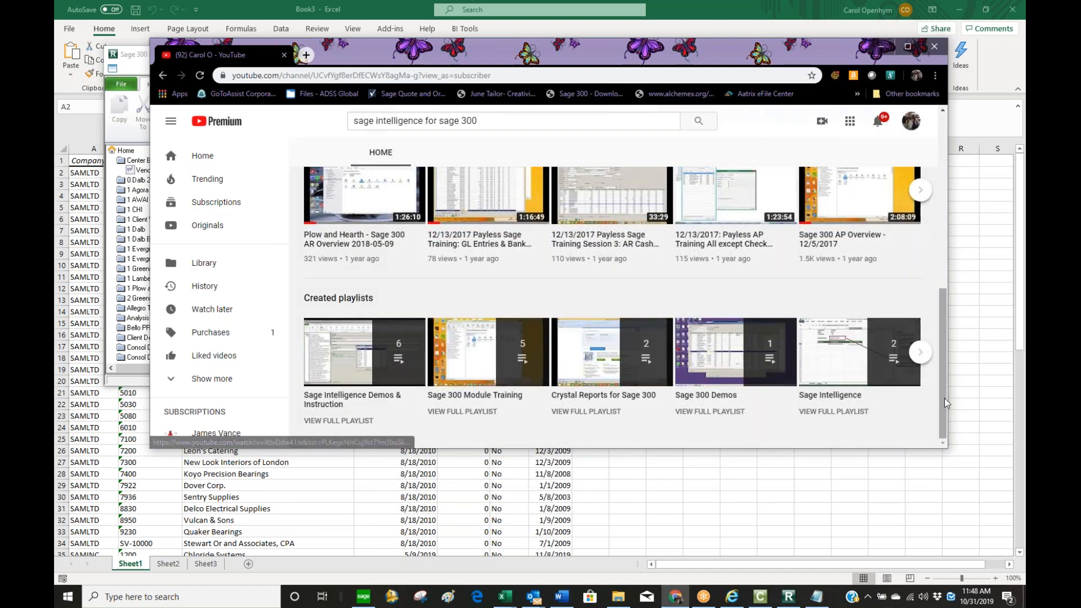
- Minimize the browser, reposition the Report Manager window over the spreadsheet, and select the Vendor List (Consol) report
{"action": "left_click", "coordinate": [884, 47]}
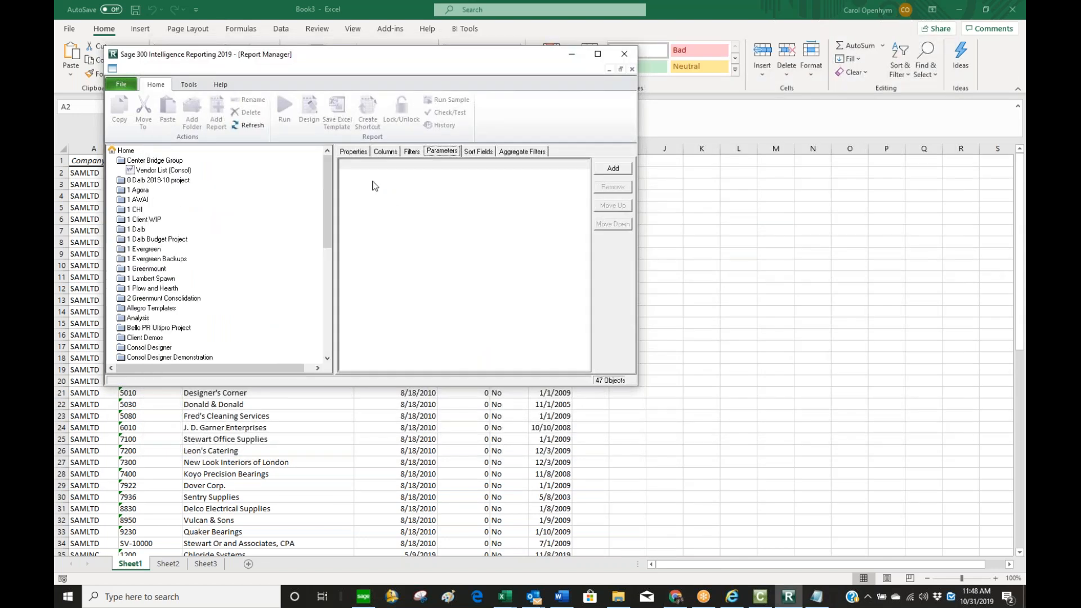
{"action": "left_click_drag", "start_coordinate": [364, 59], "coordinate": [606, 83]}
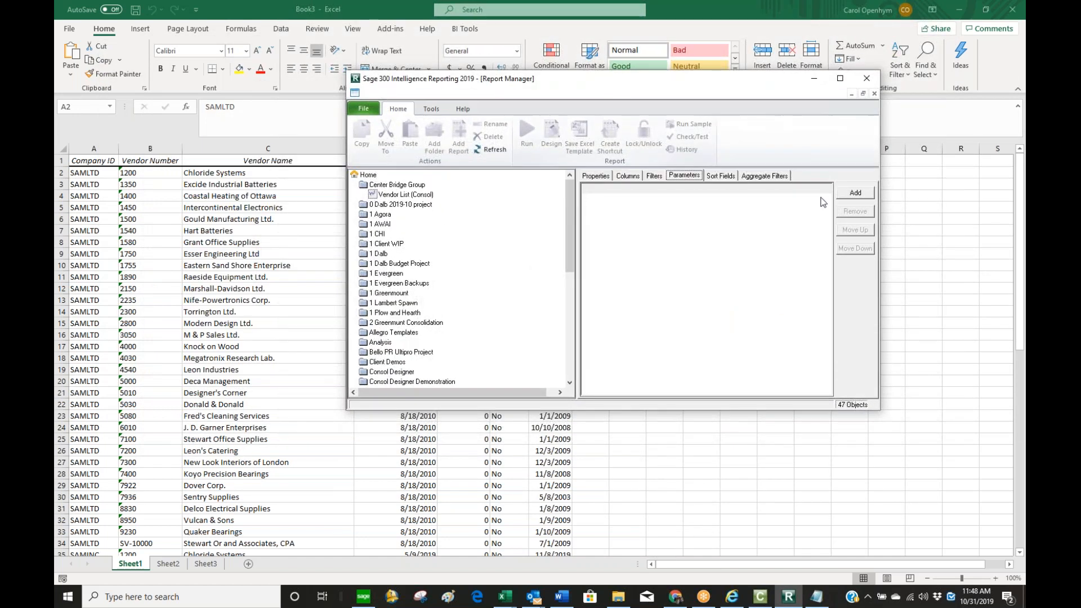
{"action": "left_click", "coordinate": [405, 194]}
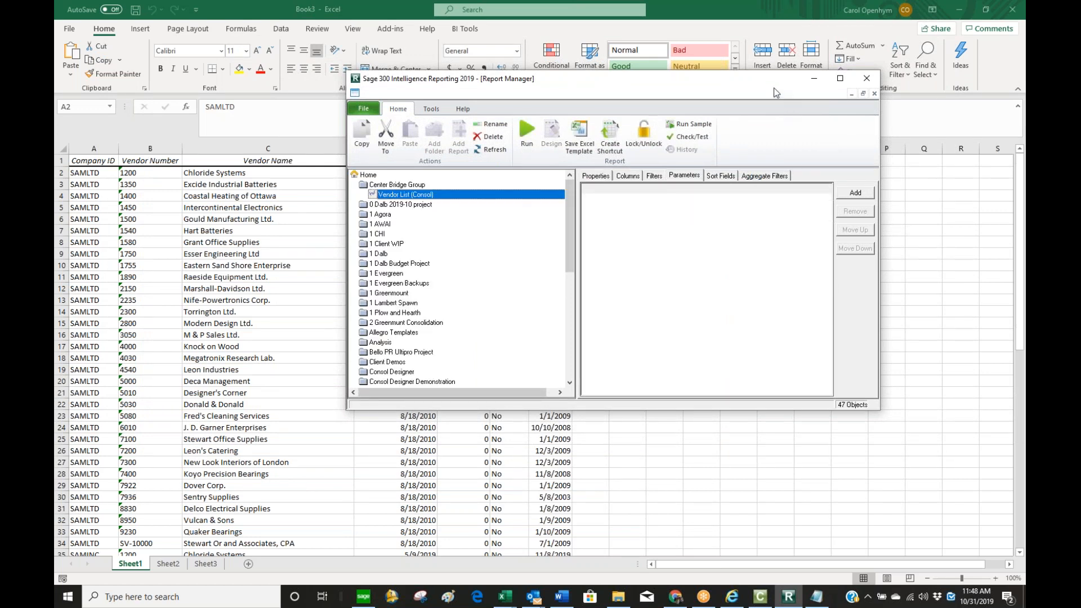
- Switch to the Book3 workbook in Excel, autofit columns D and F on Sheet2, and select the Data Catalog value
{"action": "left_click", "coordinate": [75, 175]}
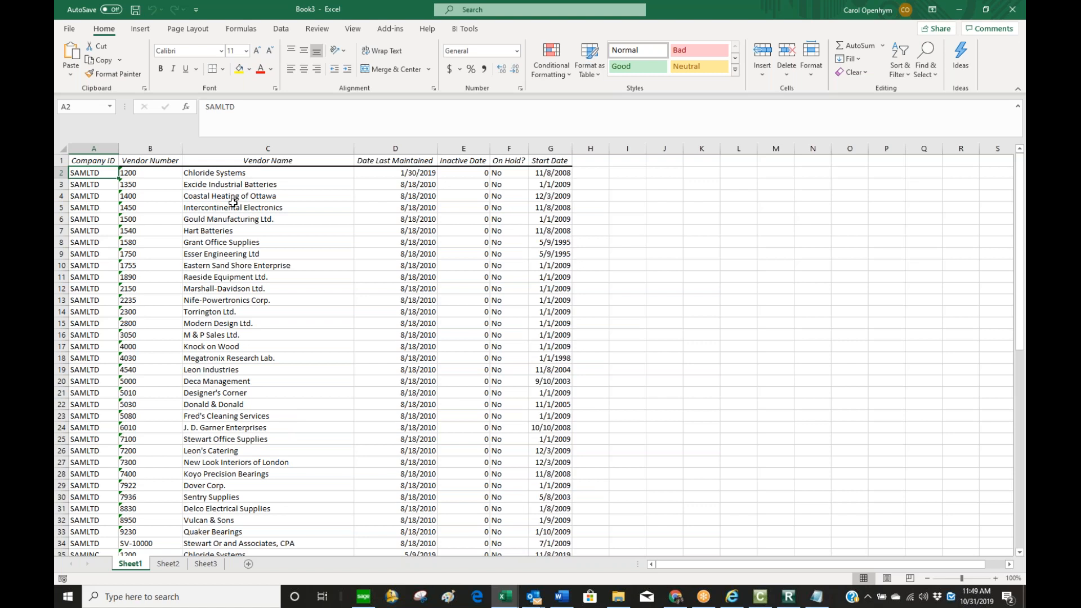
{"action": "left_click", "coordinate": [167, 564]}
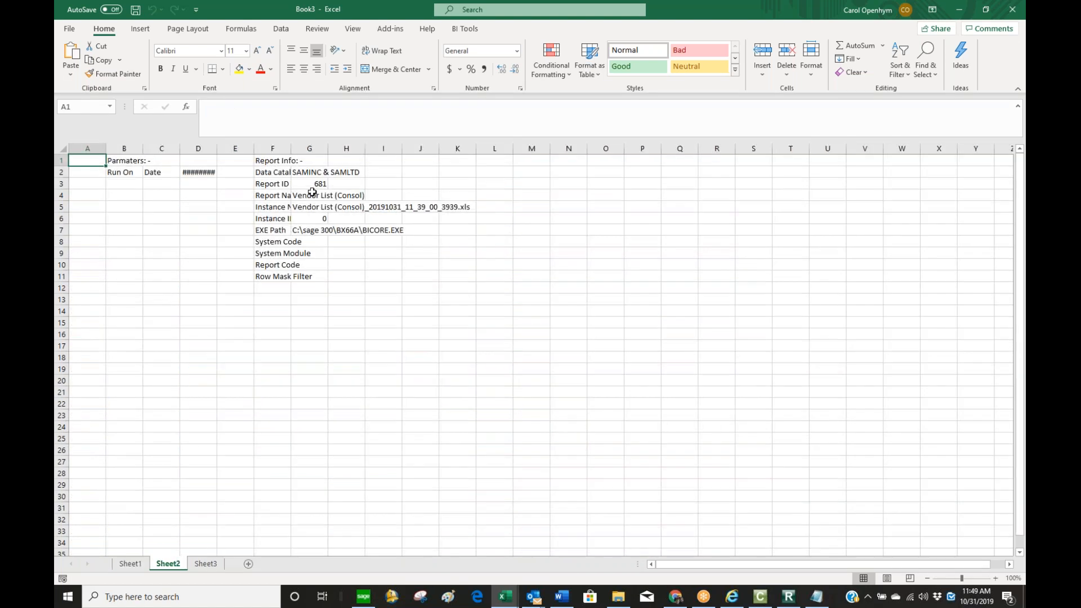
{"action": "double_click", "coordinate": [217, 148]}
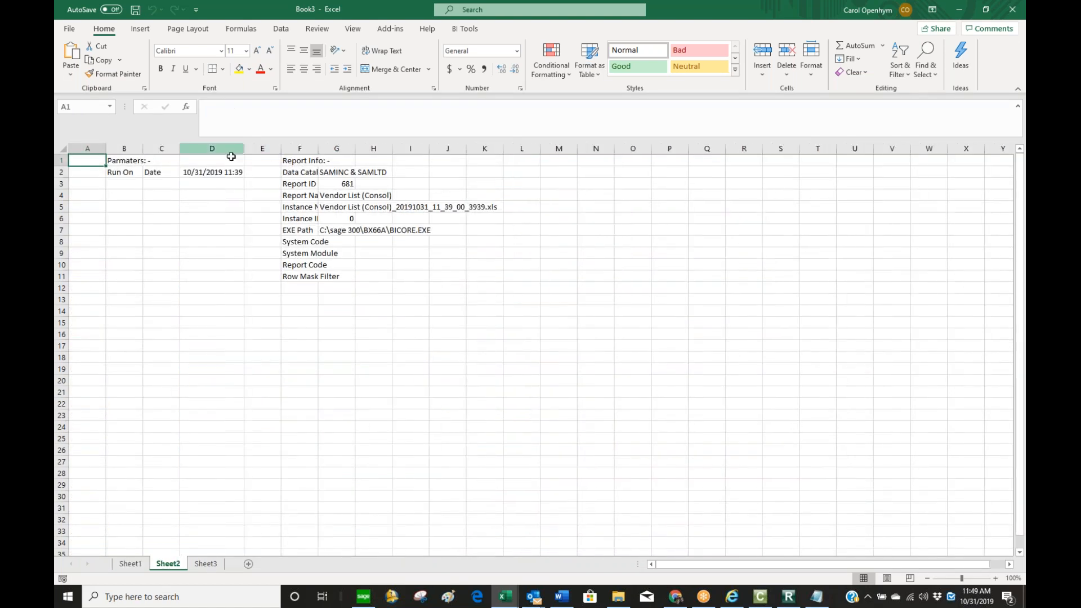
{"action": "left_click_drag", "start_coordinate": [318, 152], "coordinate": [318, 152]}
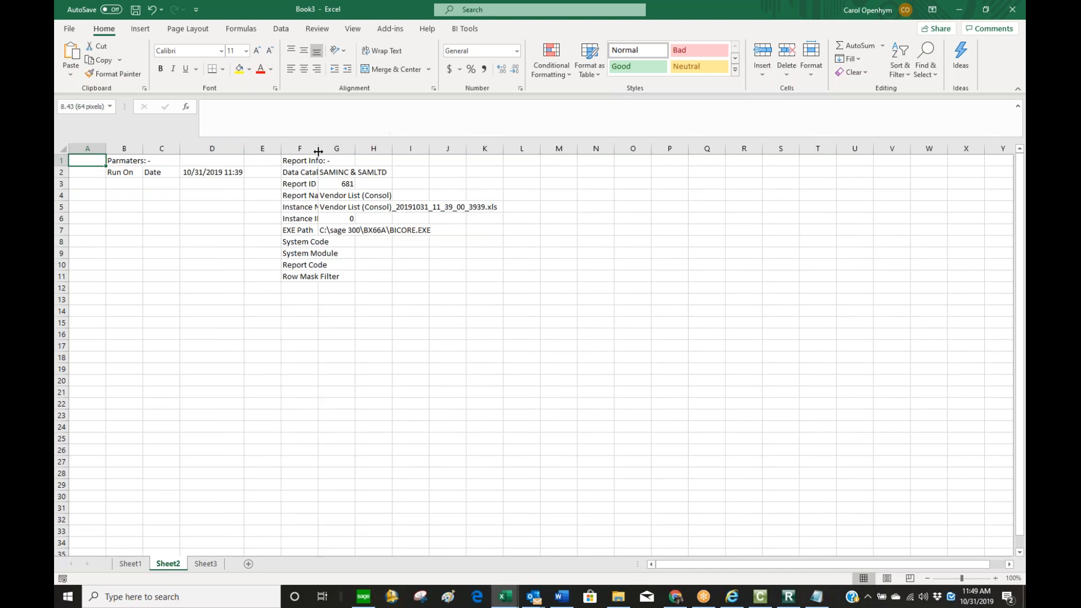
{"action": "double_click", "coordinate": [318, 152]}
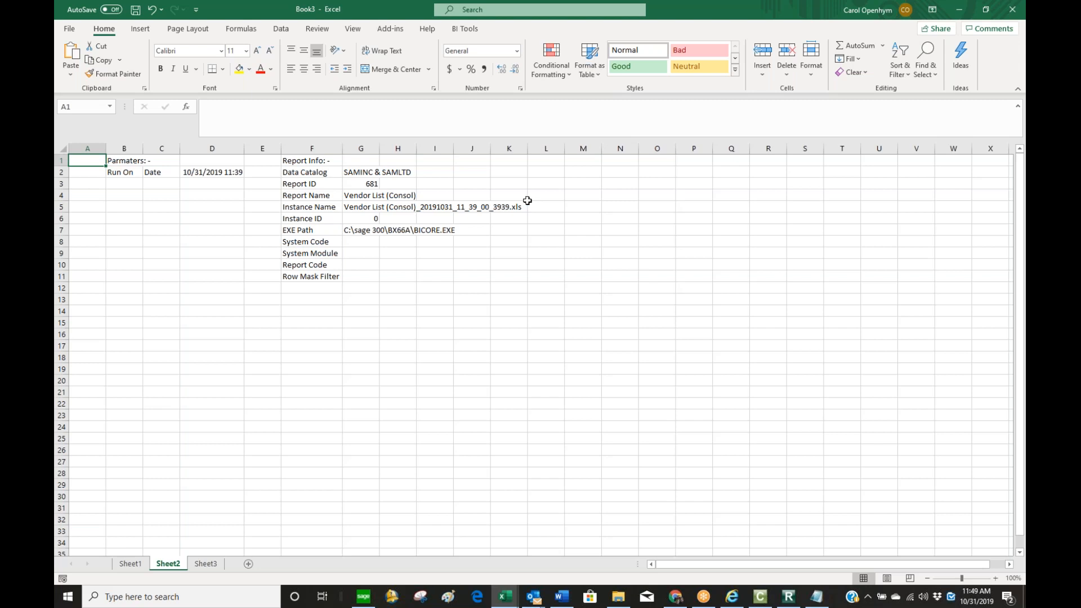
{"action": "left_click", "coordinate": [348, 172]}
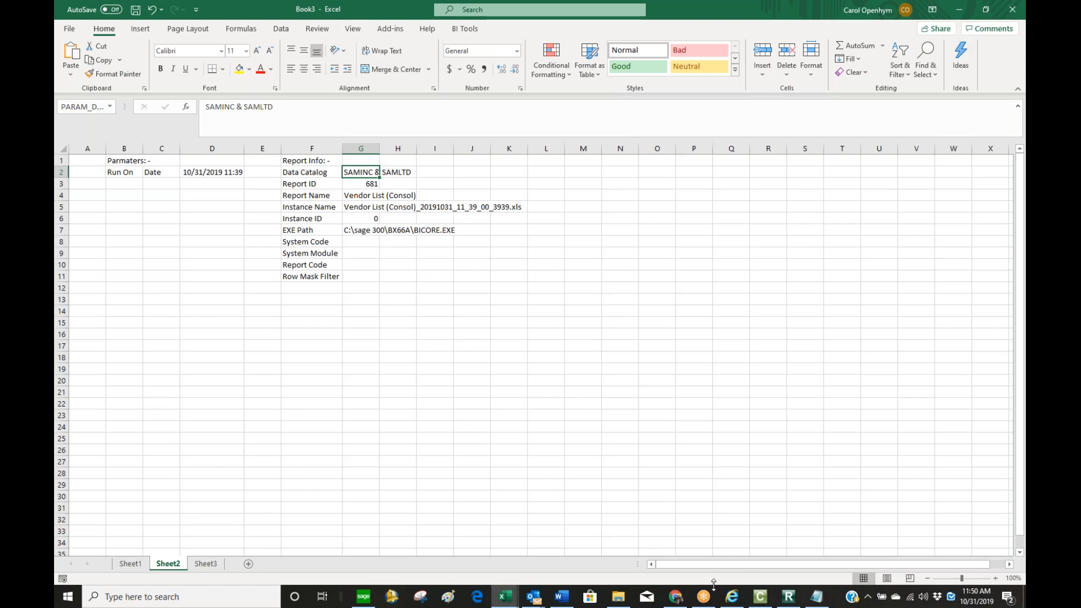
- In the Report Manager, review the open workbooks offered for the report's Excel template, cancel without saving one, and return to Excel
{"action": "mouse_move", "coordinate": [805, 601]}
{"action": "left_click", "coordinate": [789, 596]}
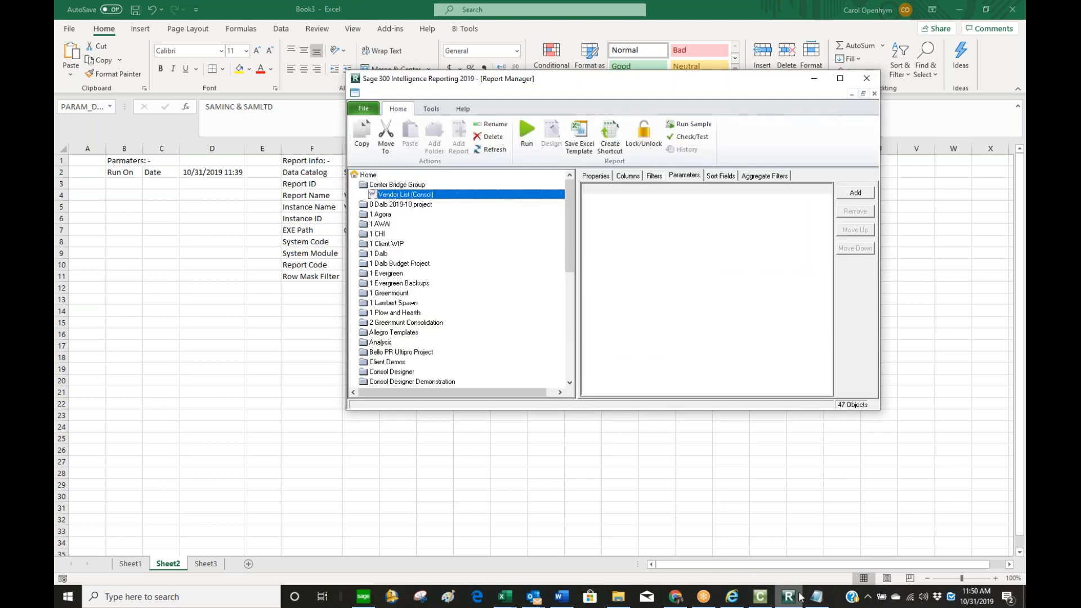
{"action": "left_click", "coordinate": [586, 144]}
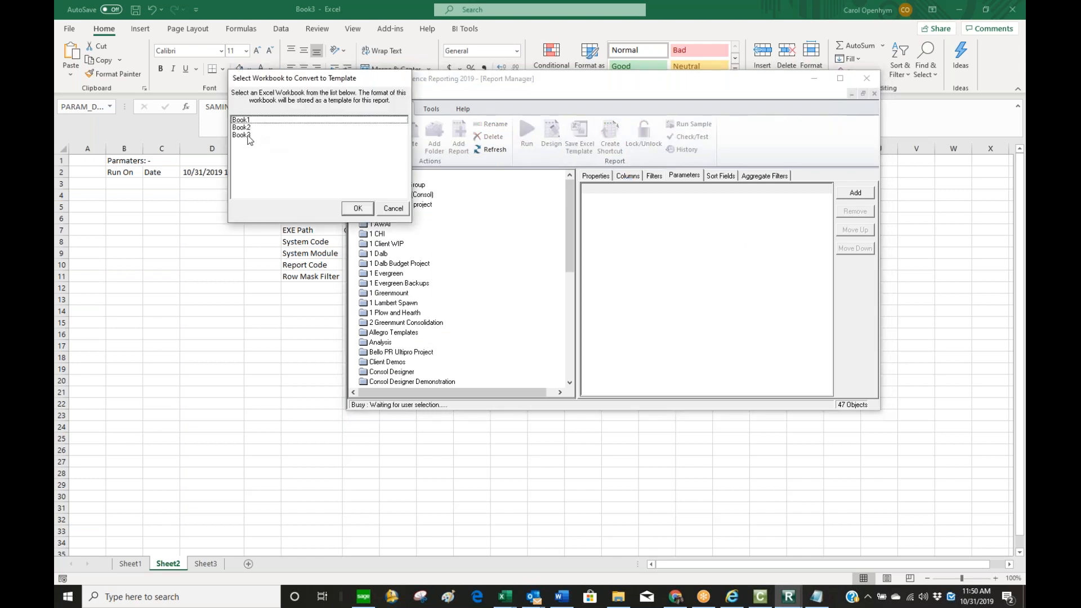
{"action": "left_click", "coordinate": [388, 211]}
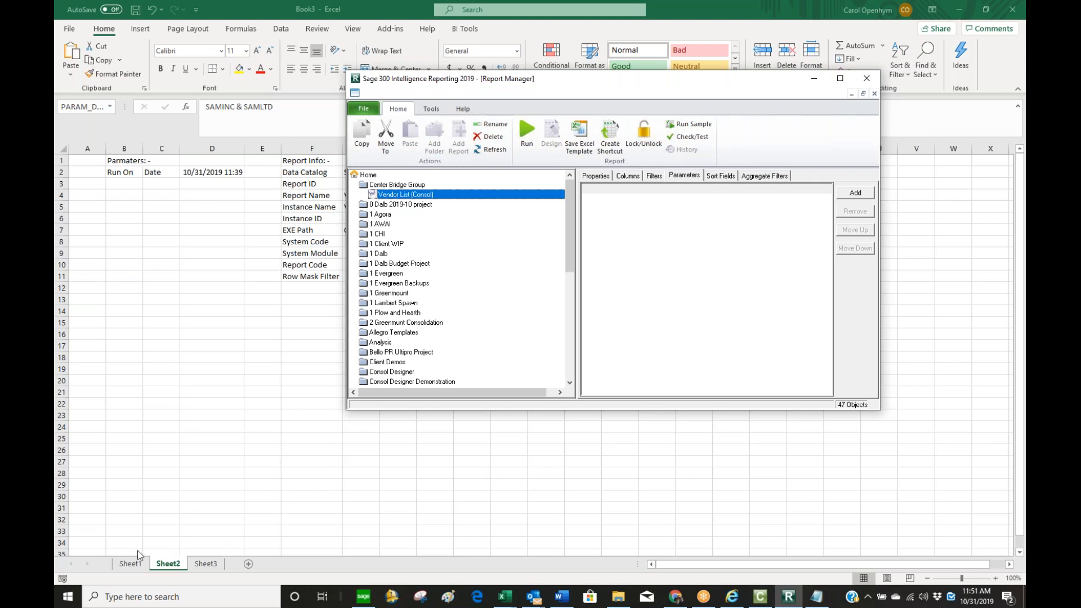
{"action": "left_click", "coordinate": [137, 564]}
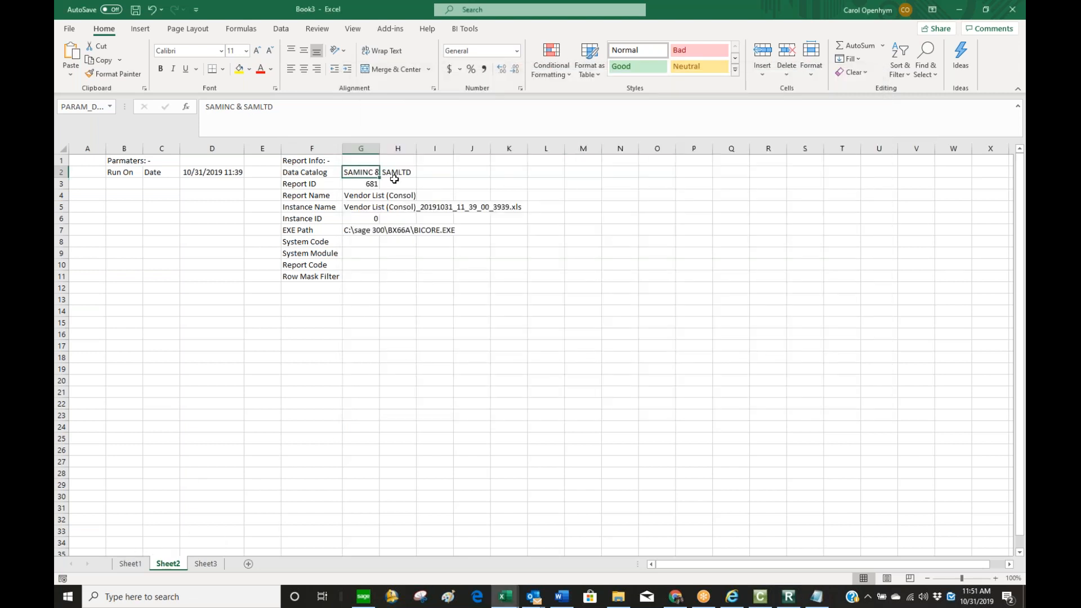